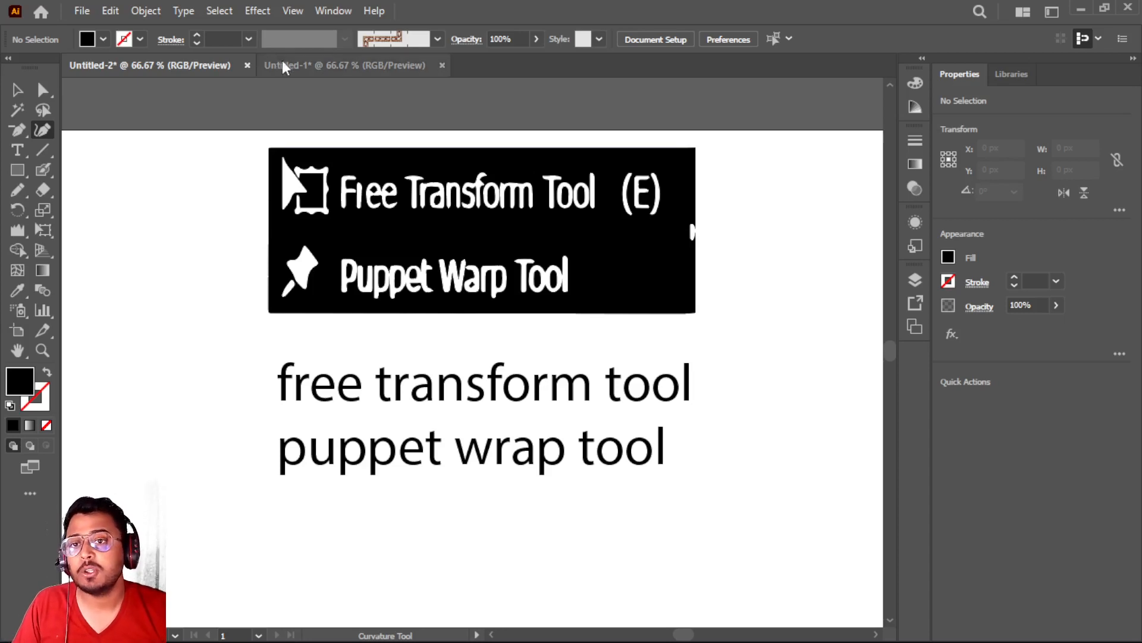
Switch to the Untitled-1 document and draw a yellow rectangle about 462 × 331 px in the middle of the artboard
left_click(337, 65)
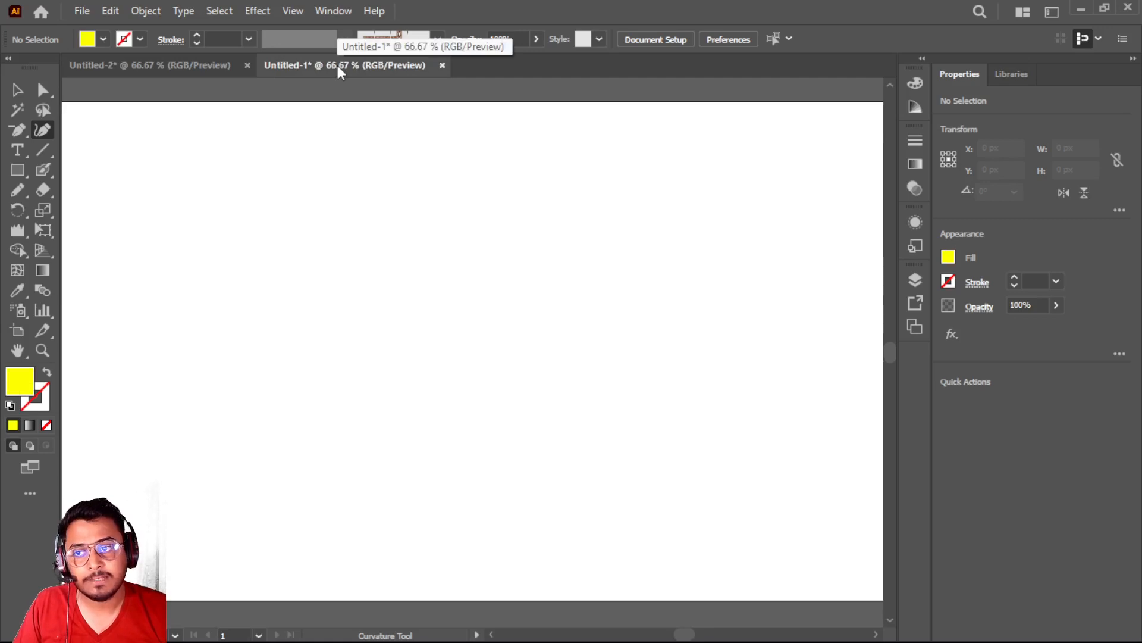
left_click(44, 229)
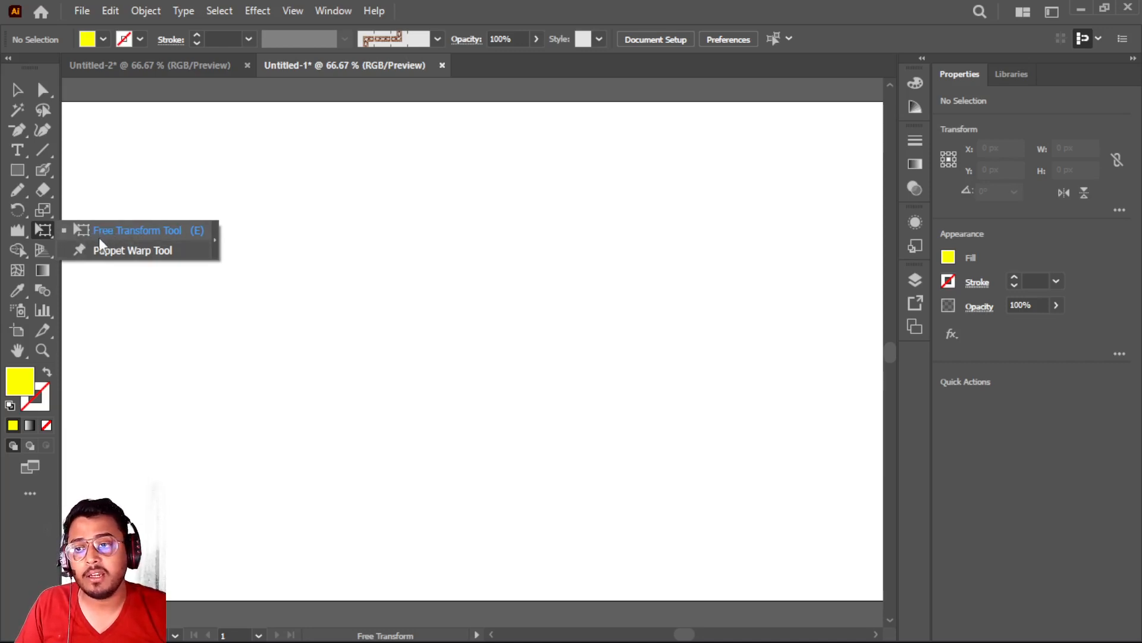
left_click(16, 172)
left_click_drag(307, 211, 606, 427)
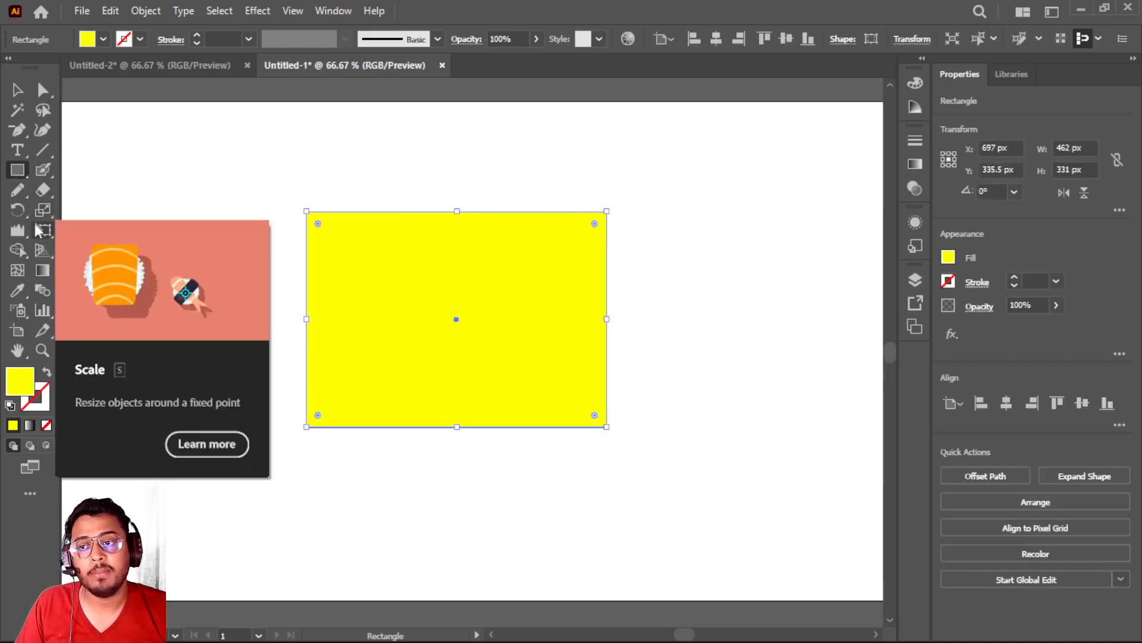
Use Free Transform with Constrain enabled to resize the rectangle proportionally to about 470 × 337 px
left_click(44, 229)
left_click(124, 230)
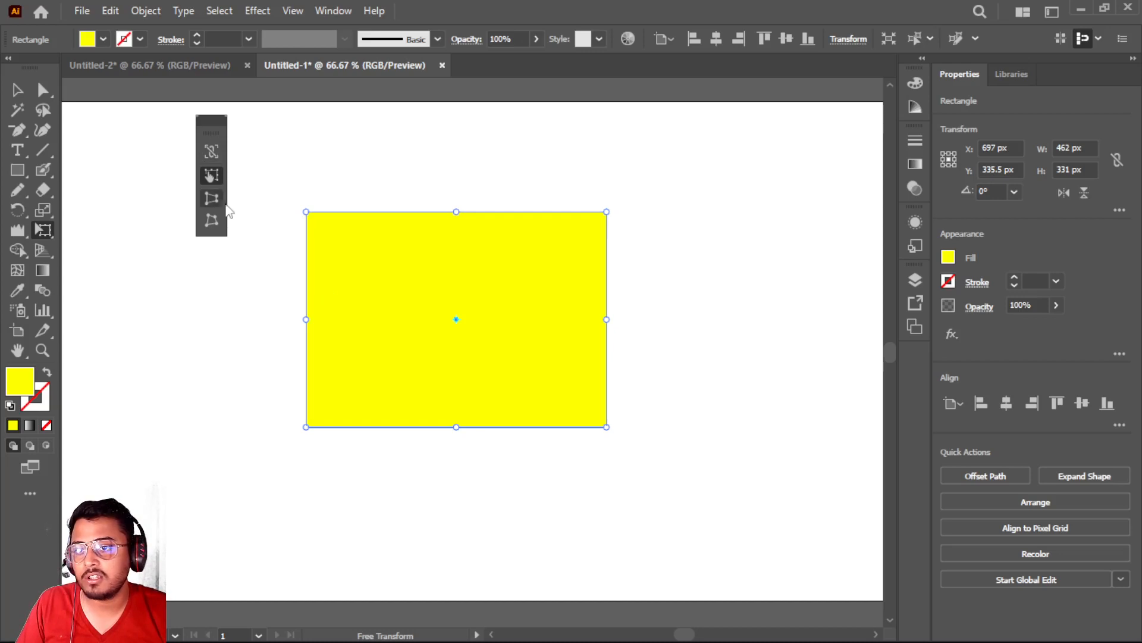
left_click(211, 153)
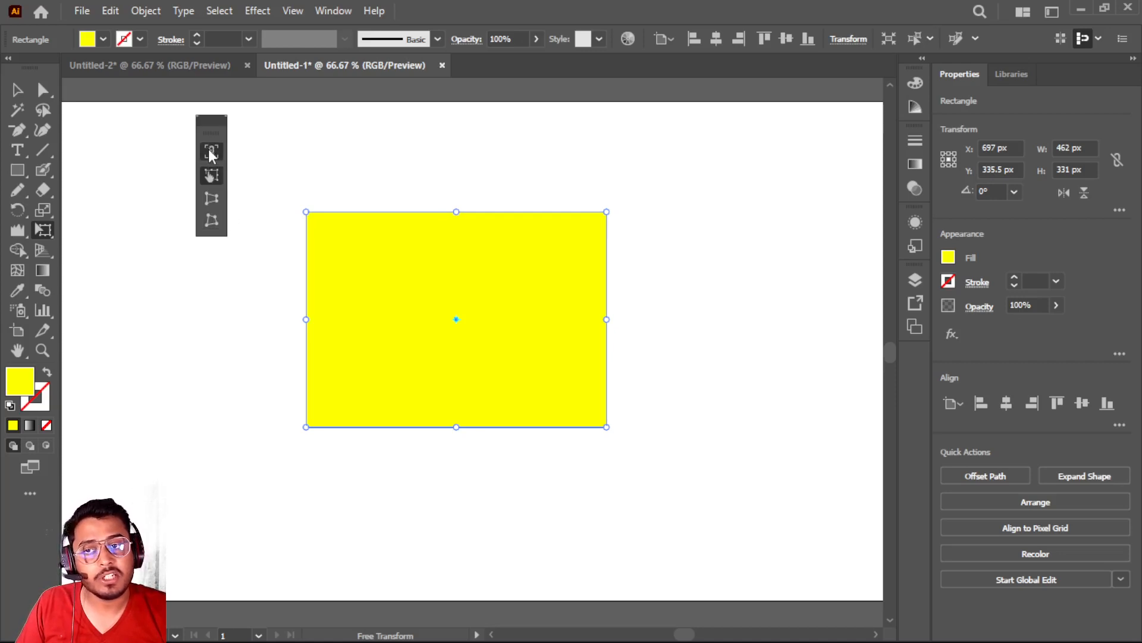
left_click_drag(306, 212, 363, 201)
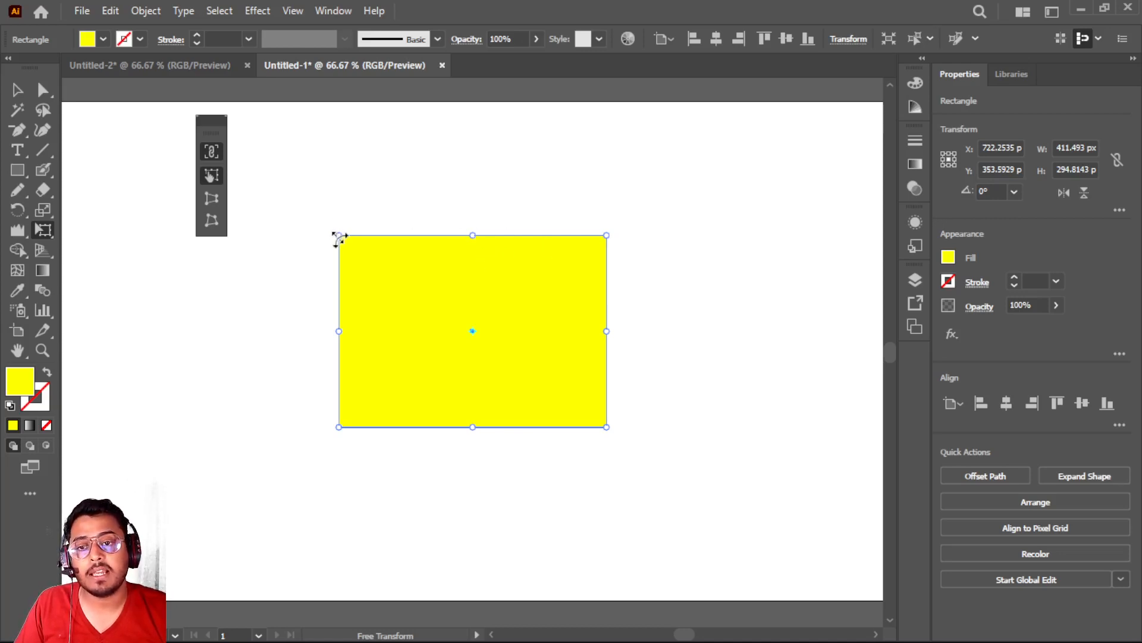
mouse_move(339, 236)
left_mouse_down()
mouse_move(408, 298)
mouse_move(309, 194)
mouse_move(354, 226)
mouse_move(323, 224)
left_mouse_up()
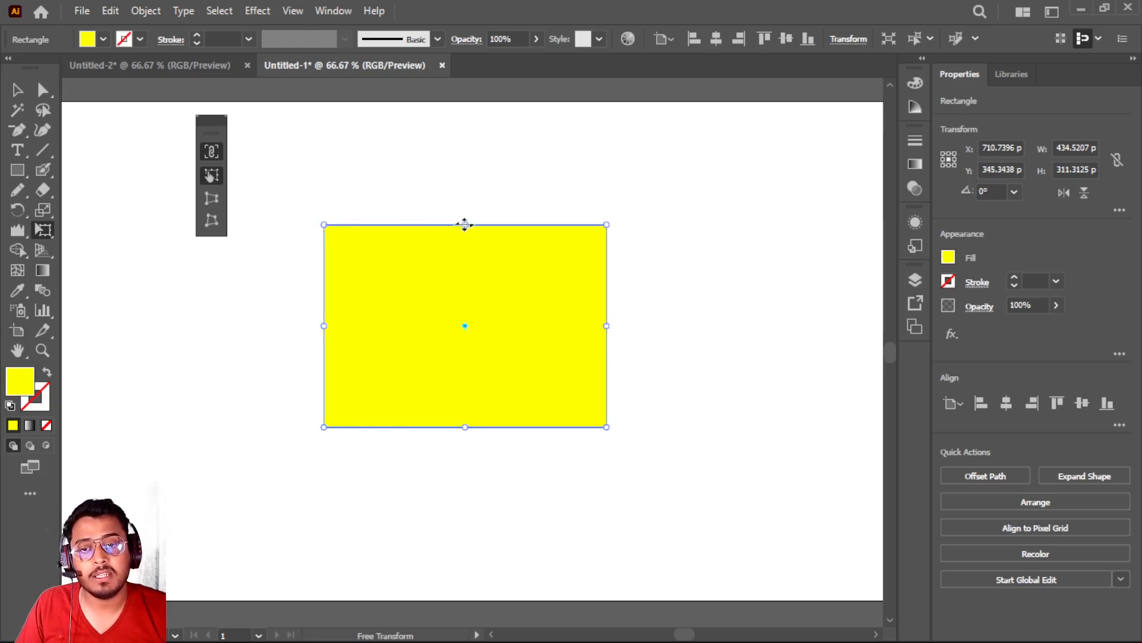
left_click_drag(465, 225, 491, 226)
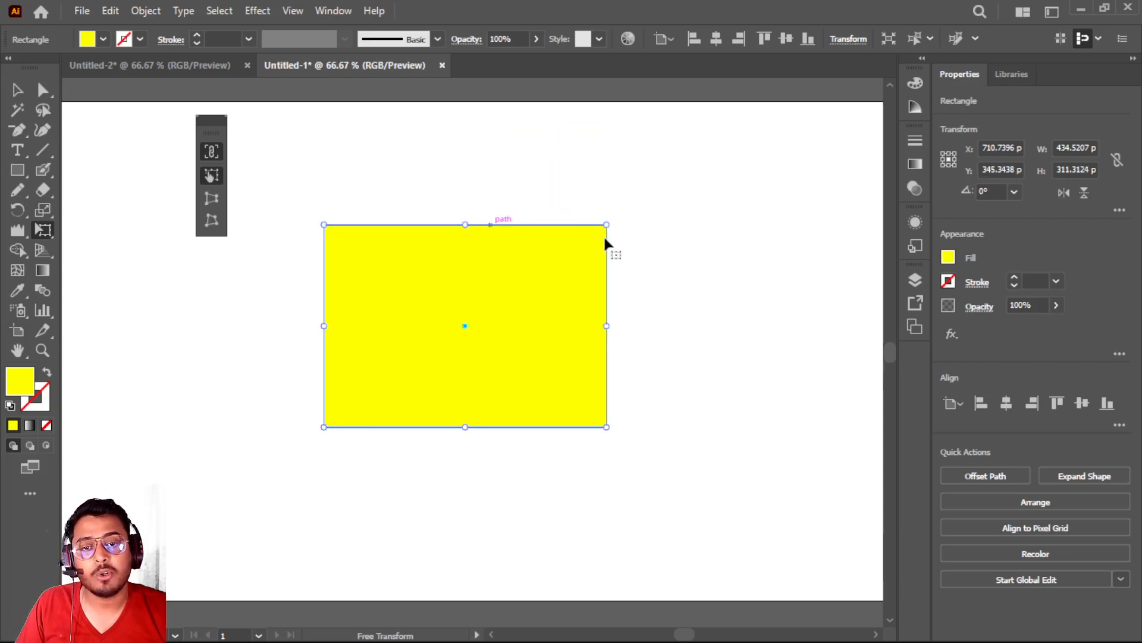
left_click_drag(601, 226, 646, 196)
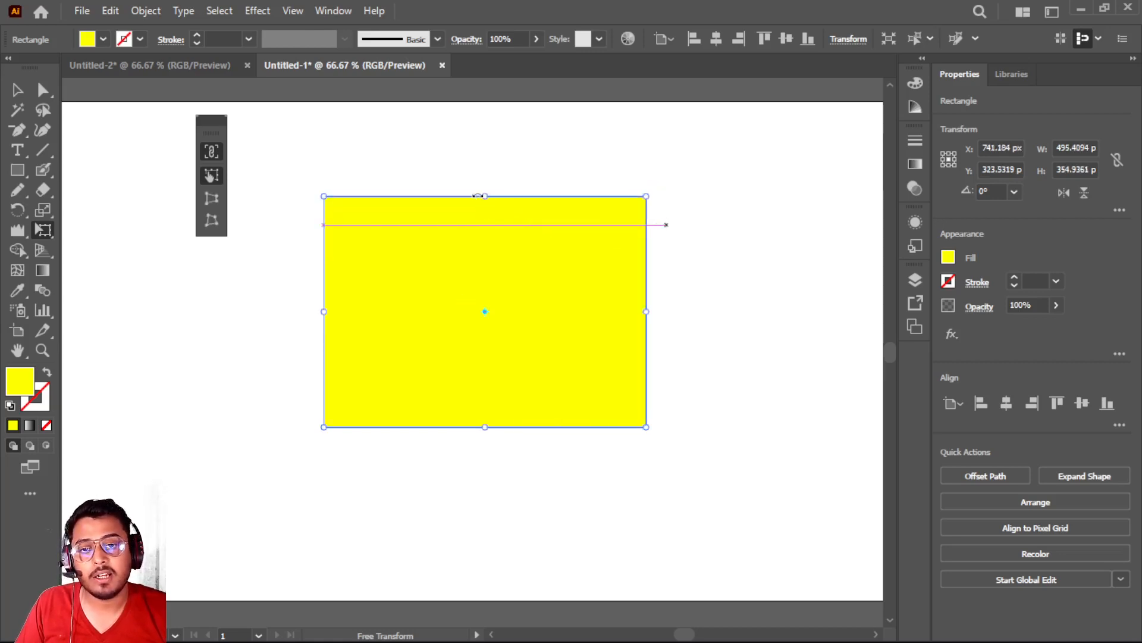
left_click_drag(485, 197, 520, 196)
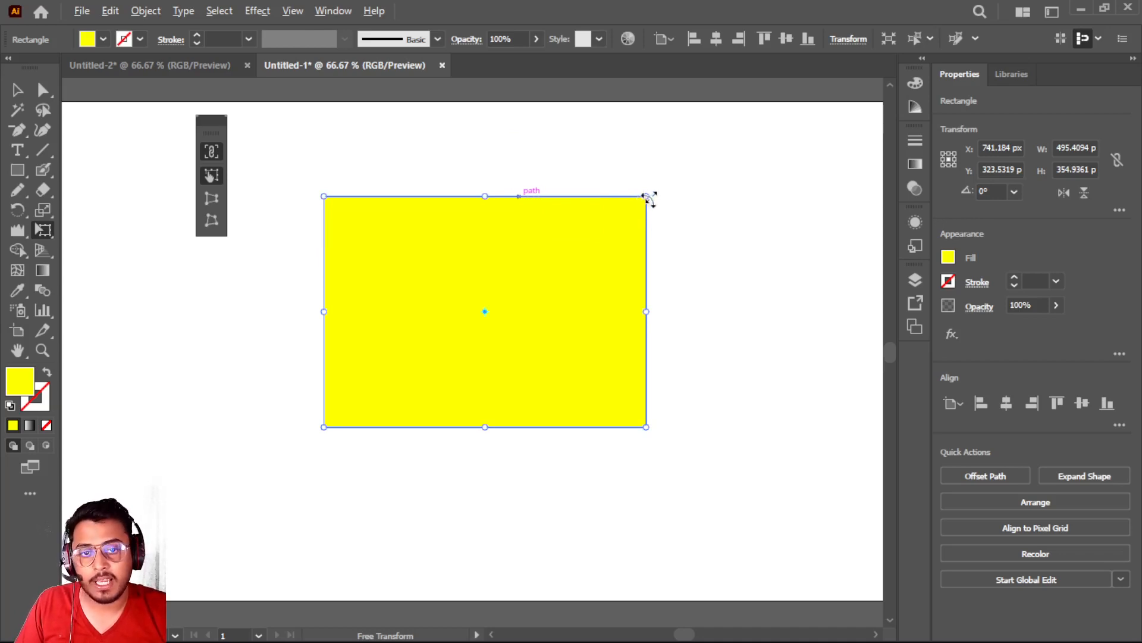
left_click_drag(648, 198, 648, 222)
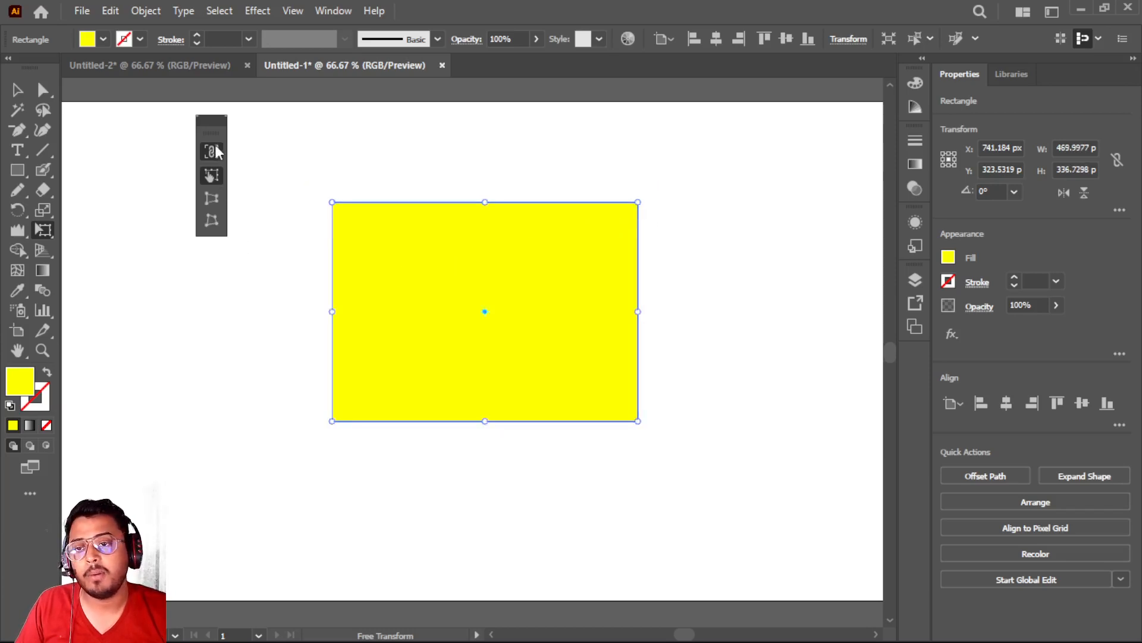
Apply Perspective Distort to the rectangle, spreading its lower edge to about 766 px and slightly widening its upper edge
left_click(216, 195)
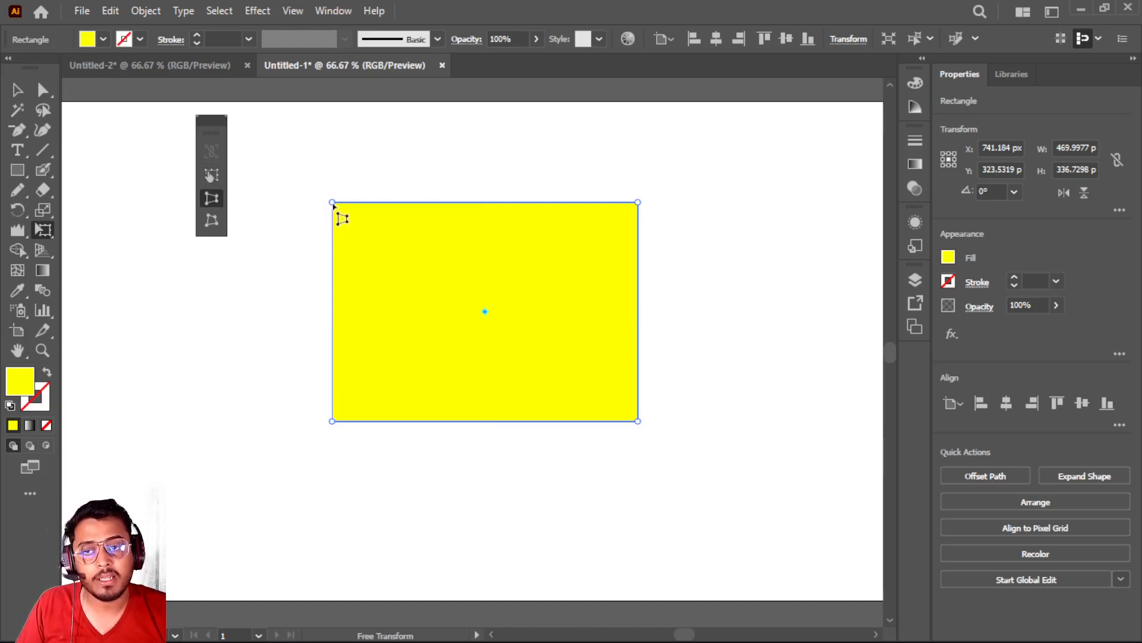
mouse_move(334, 204)
left_mouse_down()
mouse_move(440, 206)
mouse_move(283, 205)
mouse_move(457, 213)
mouse_move(324, 203)
left_mouse_up()
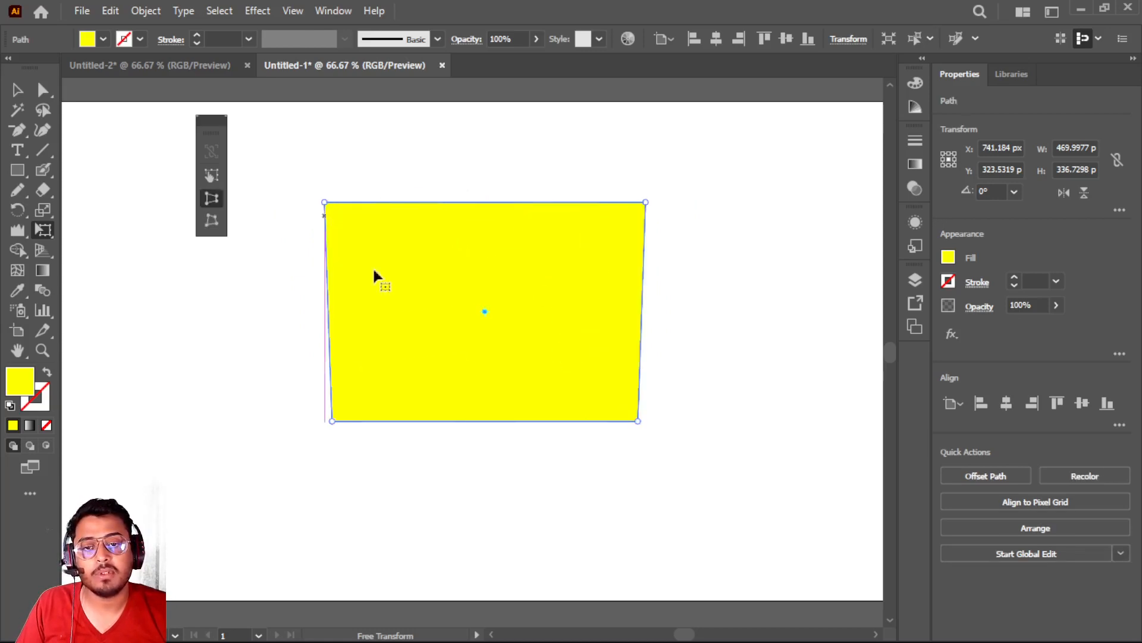
left_click_drag(638, 424, 731, 426)
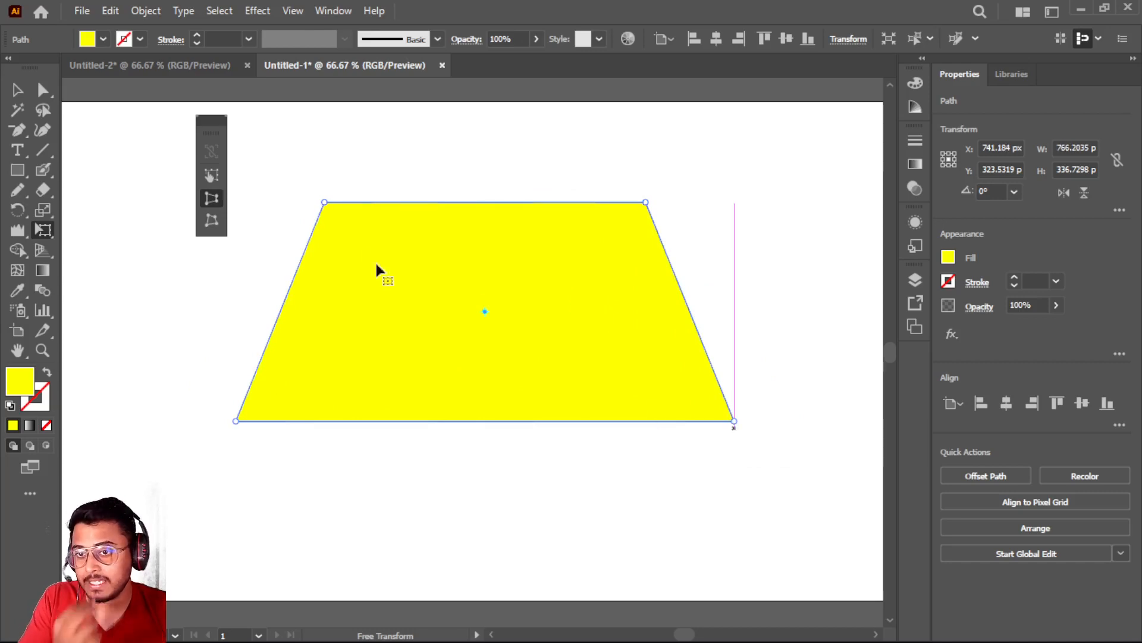
right_click(217, 200)
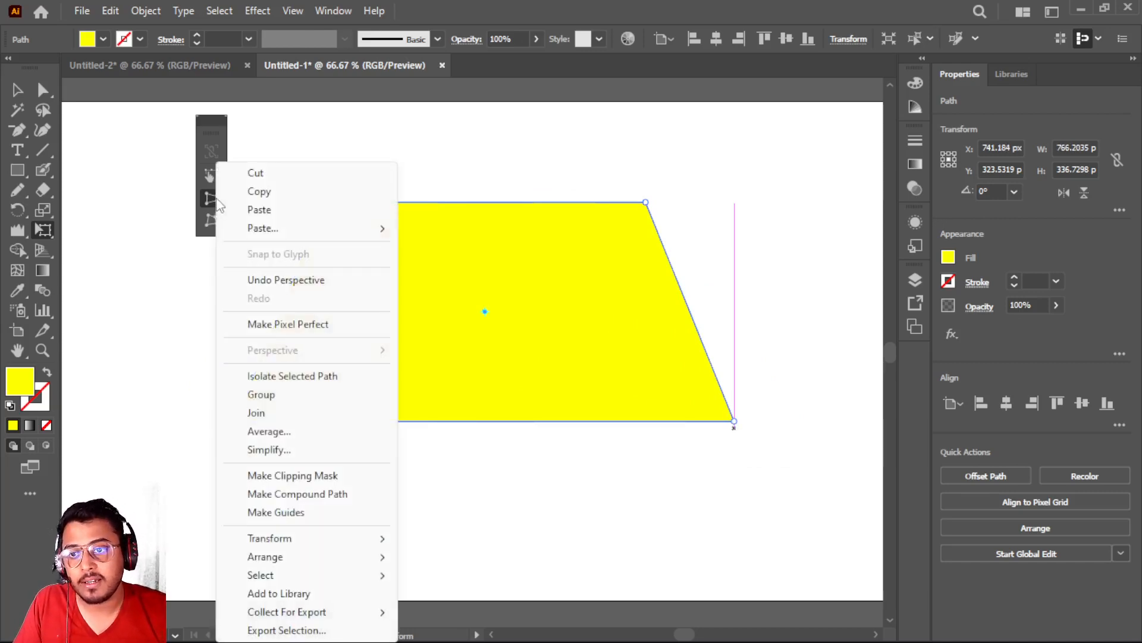
left_click(215, 202)
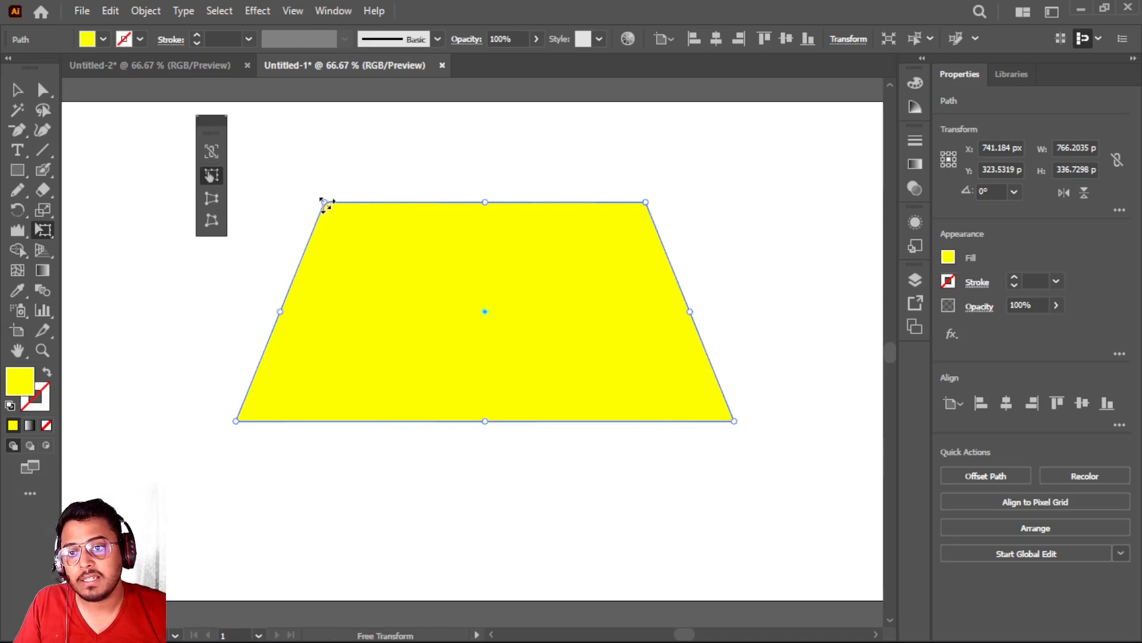
left_click(214, 203)
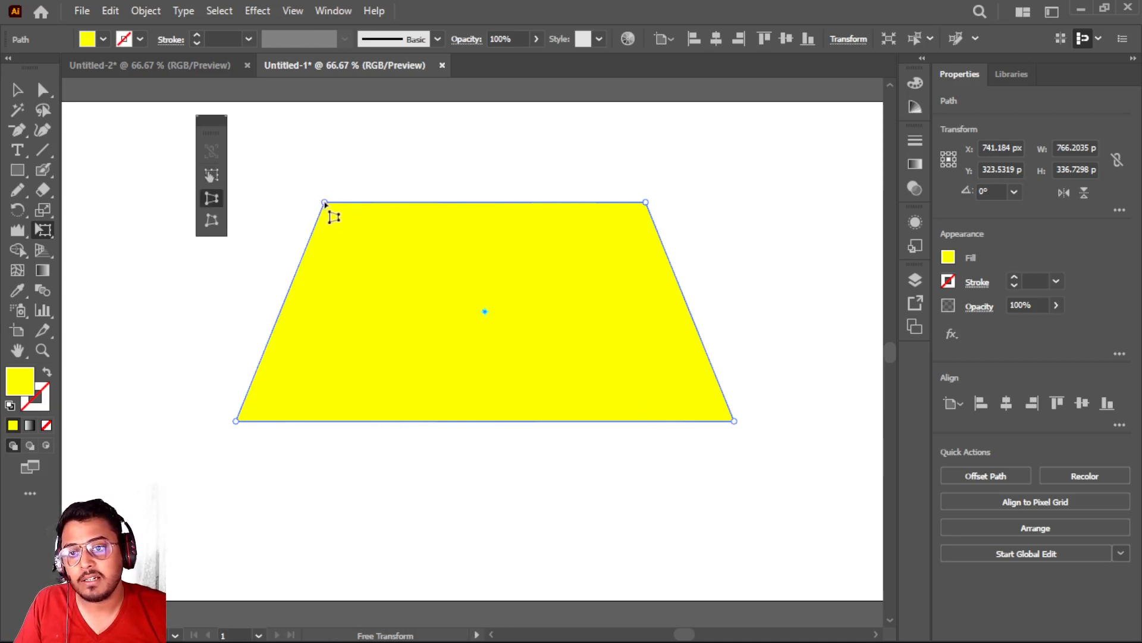
mouse_move(325, 204)
left_mouse_down()
mouse_move(286, 263)
mouse_move(283, 295)
mouse_move(335, 199)
mouse_move(283, 288)
mouse_move(327, 204)
mouse_move(482, 210)
mouse_move(335, 220)
mouse_move(283, 296)
mouse_move(318, 194)
left_mouse_up()
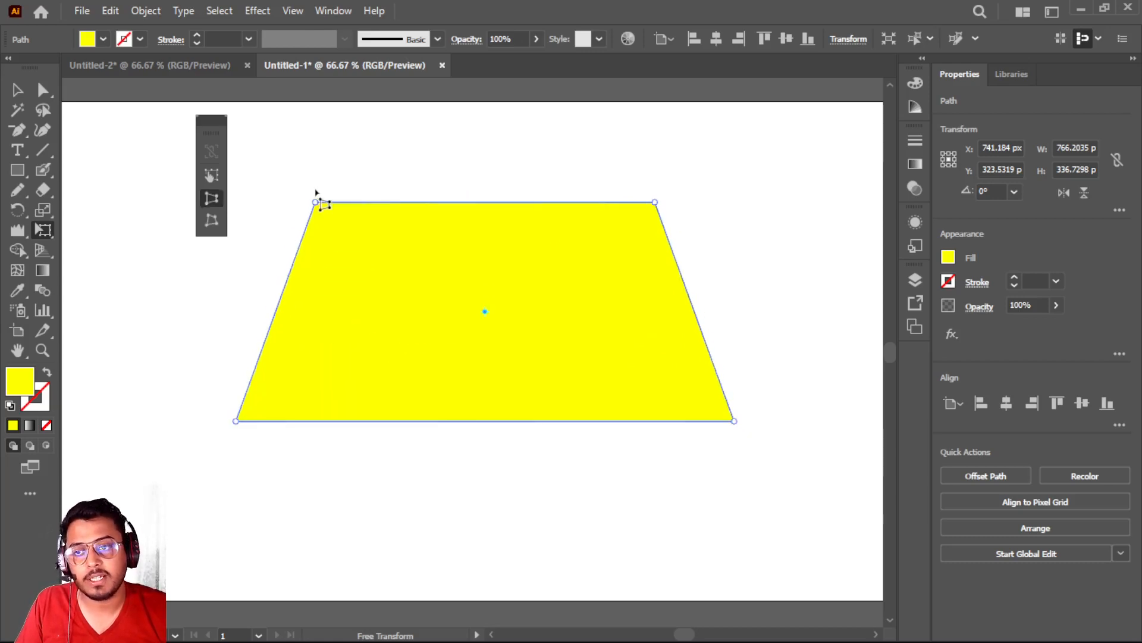
Apply Free Distort to the trapezoid, pulling its two upper corners outward one at a time
left_click(213, 222)
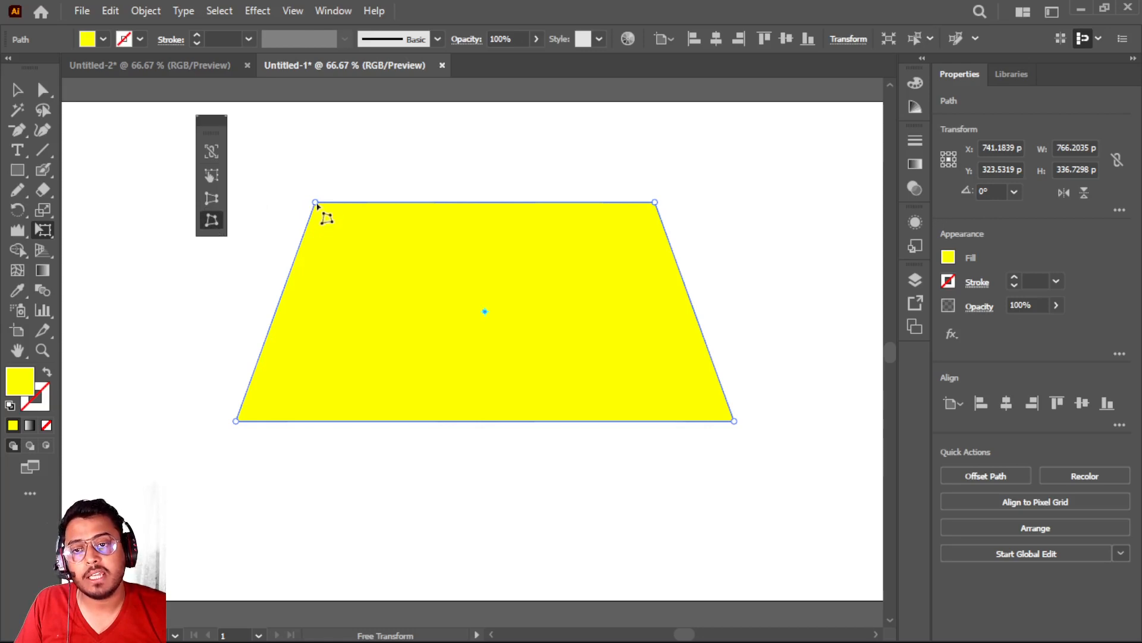
left_click_drag(318, 205, 283, 202)
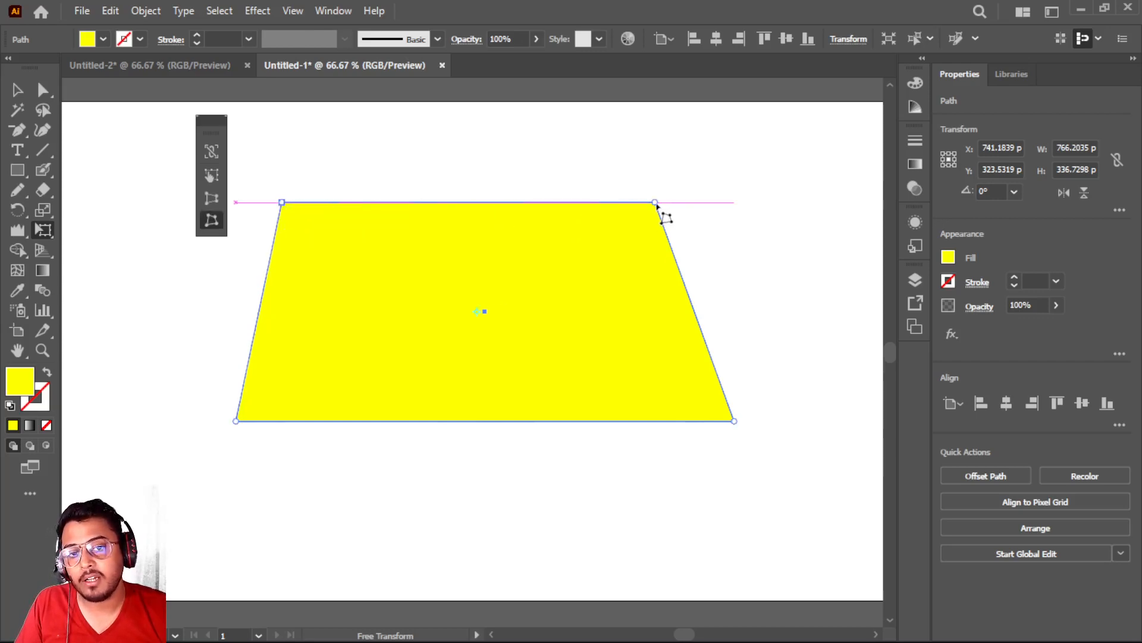
left_click_drag(656, 203, 697, 213)
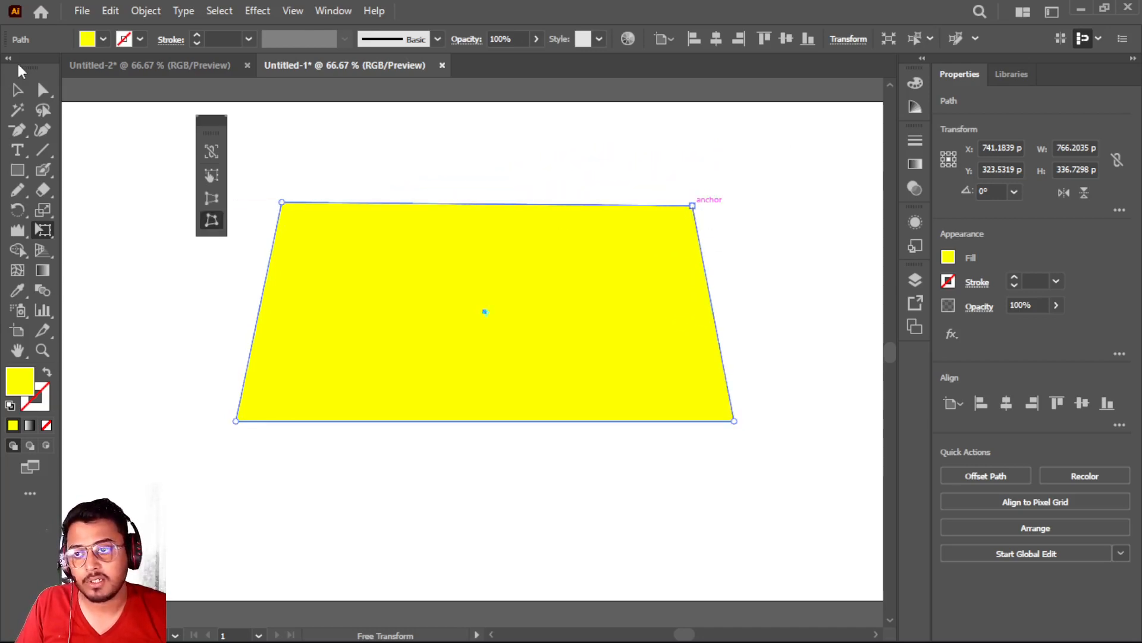
Delete the distorted yellow shape and reset the fill and stroke to the default white and black
left_click(17, 89)
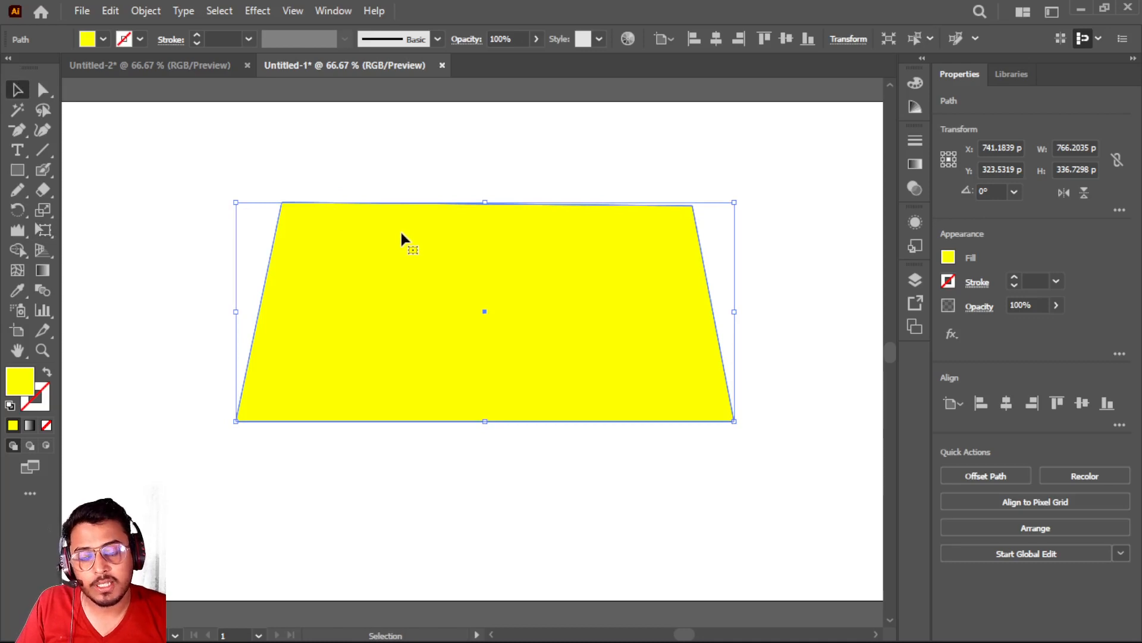
key("Delete")
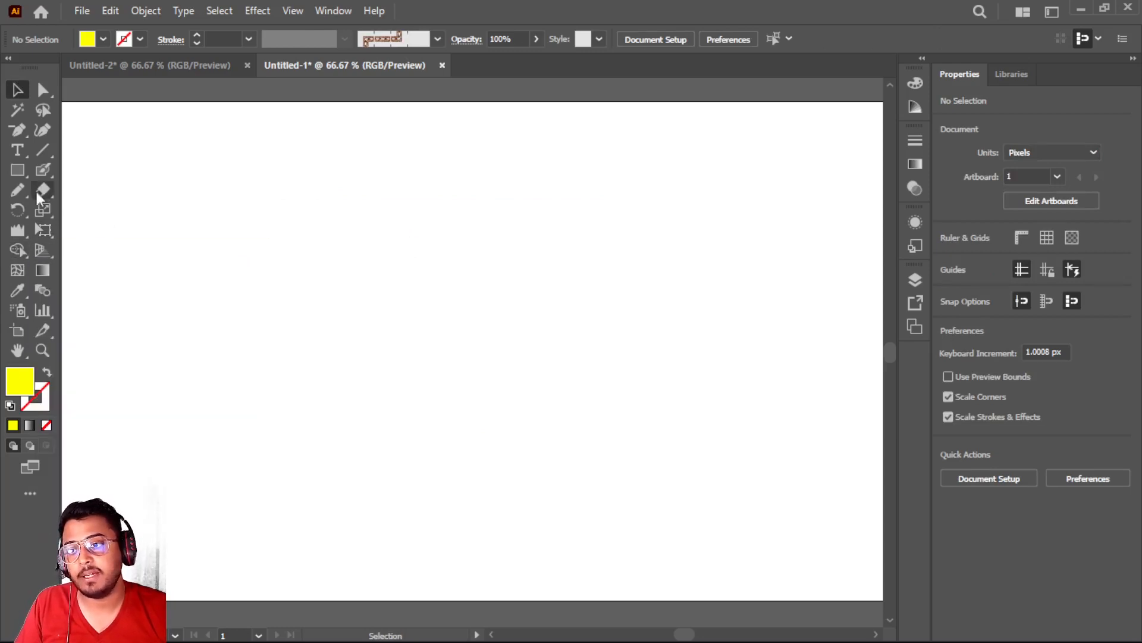
left_click_drag(48, 229, 151, 237)
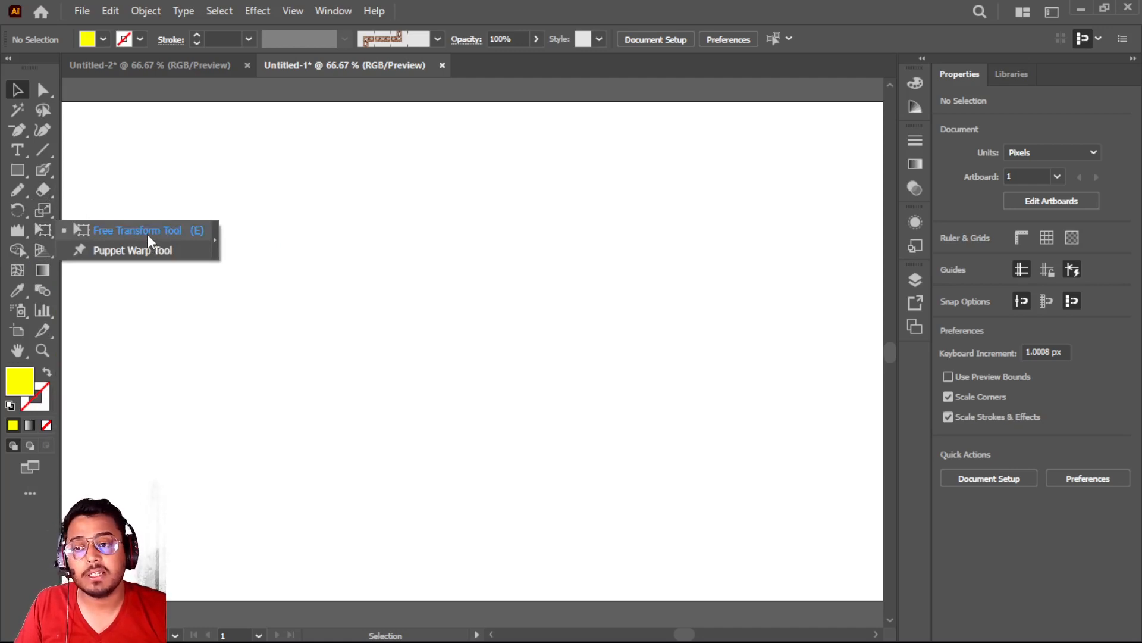
left_click(313, 227)
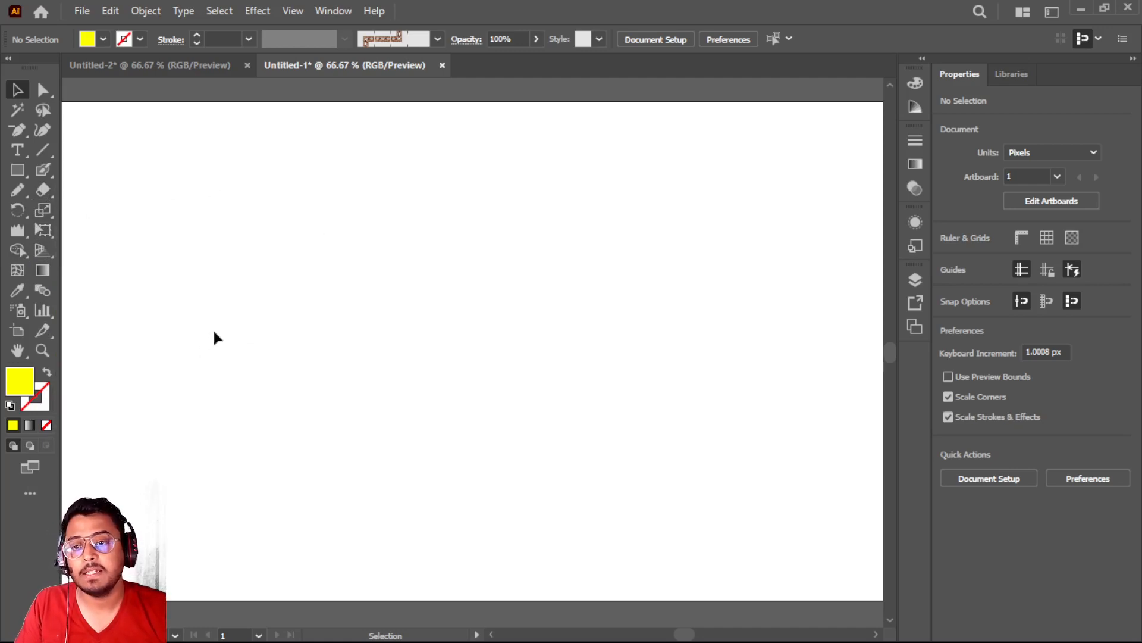
key("d")
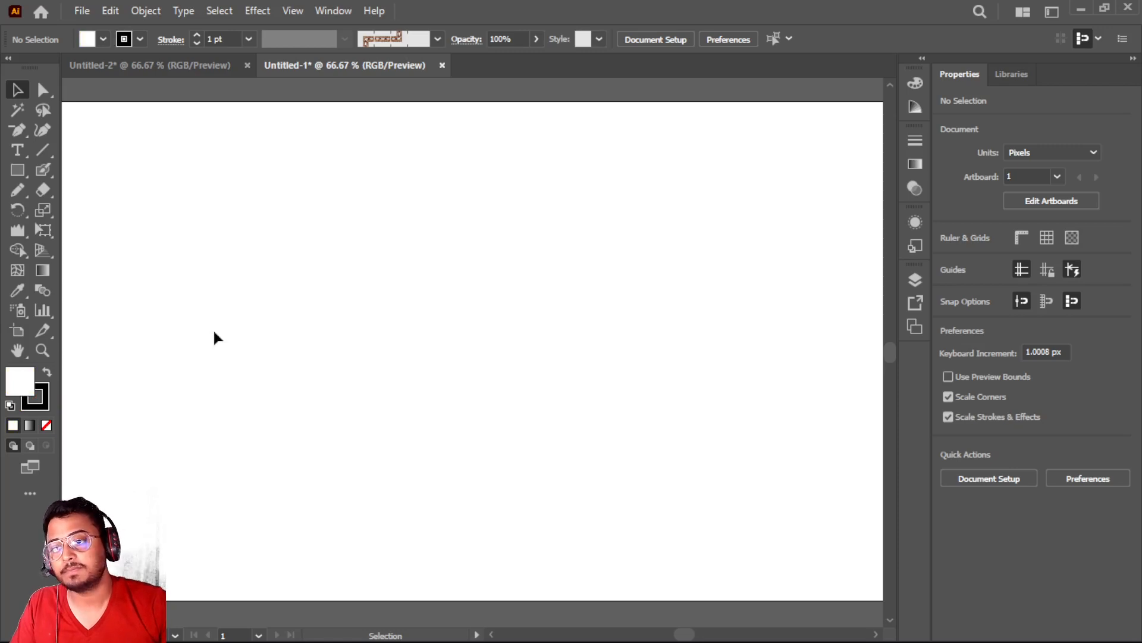
Add a point text object with a first name in capitals on the empty artboard
left_click(18, 152)
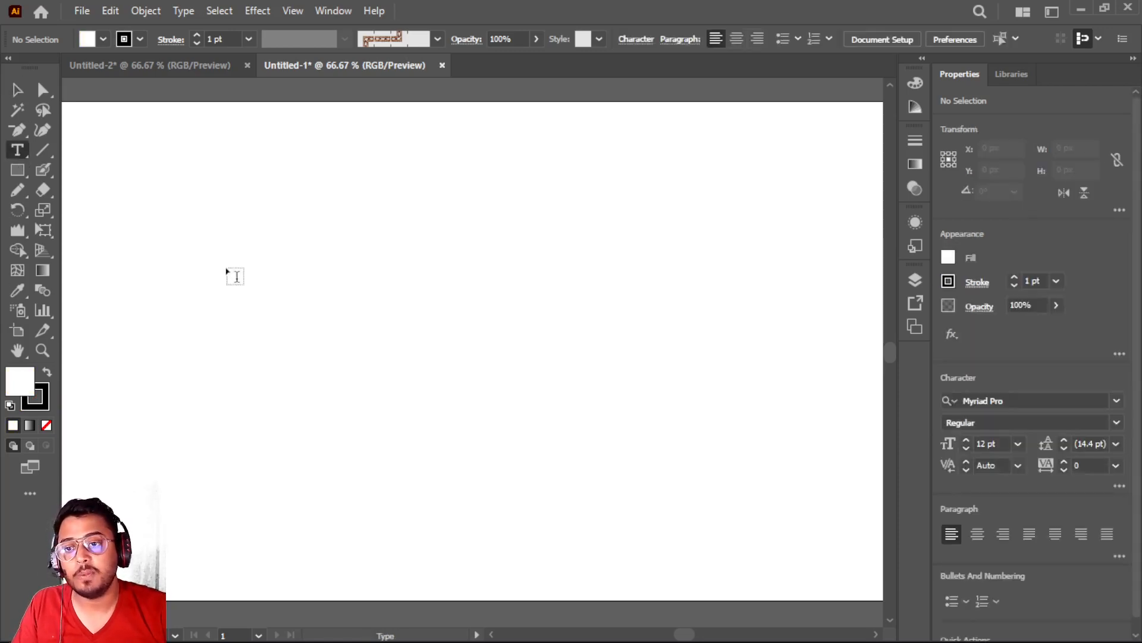
left_click(224, 268)
scroll(224, 269, "up", 4)
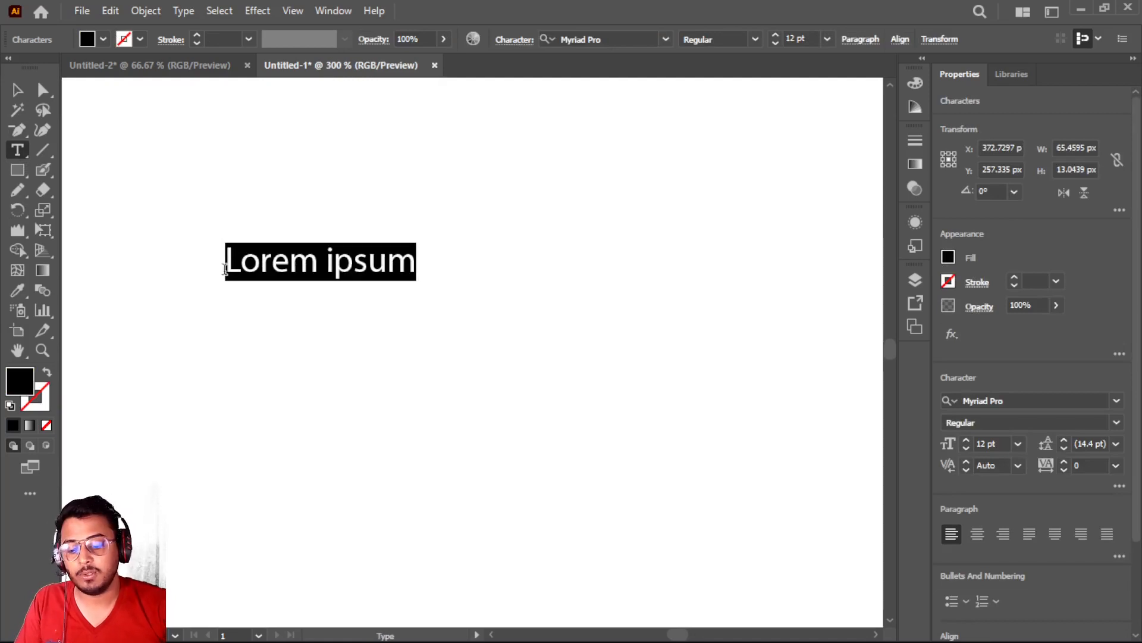
type("d")
key("BackSpace")
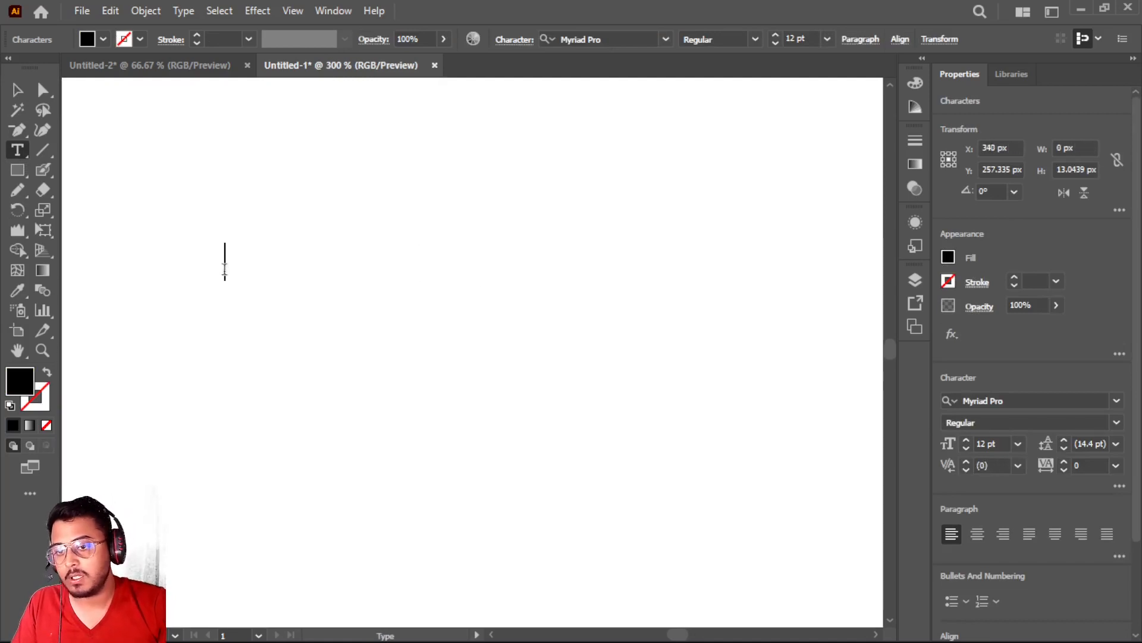
type("DEEPAK")
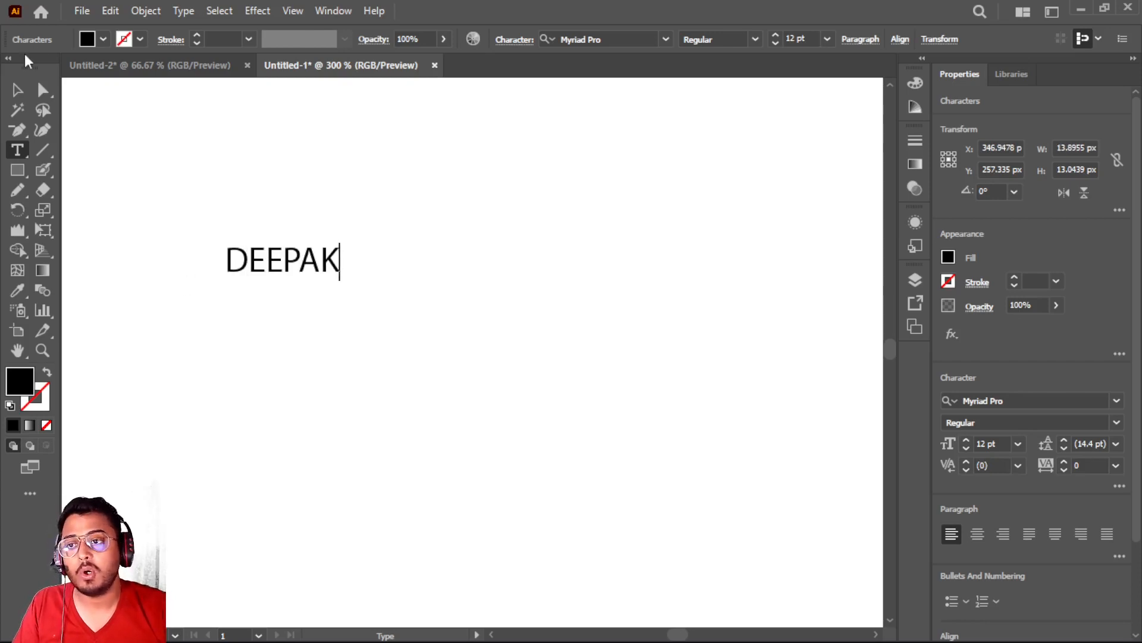
Enlarge the name text proportionally to about 129 × 45 px and move it up the artboard
left_click(17, 90)
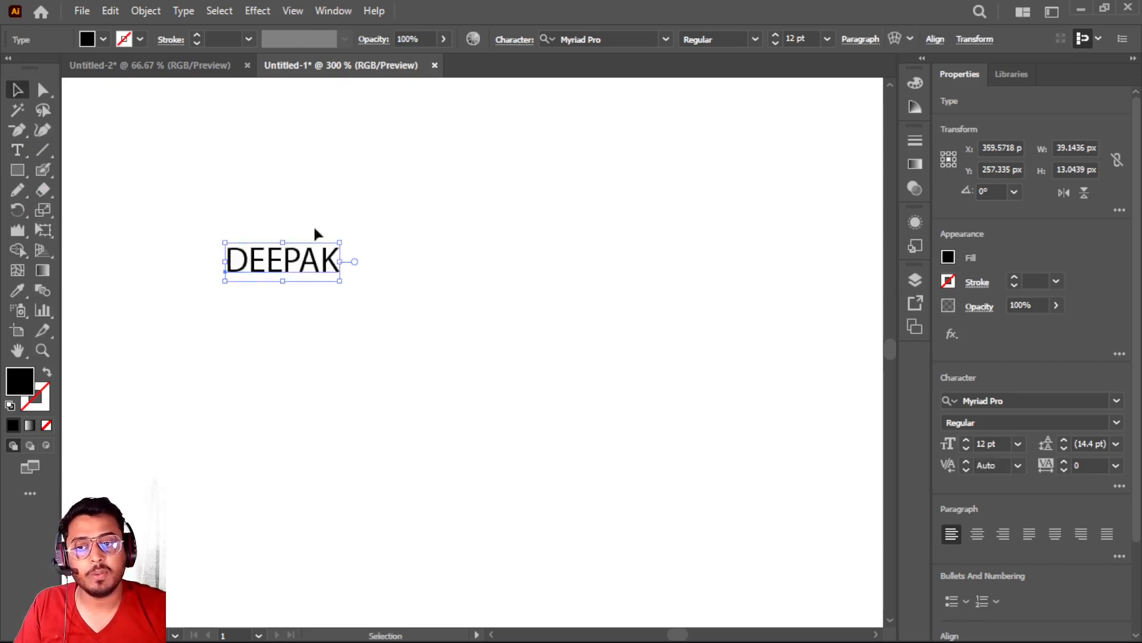
left_click_drag(341, 284, 605, 380)
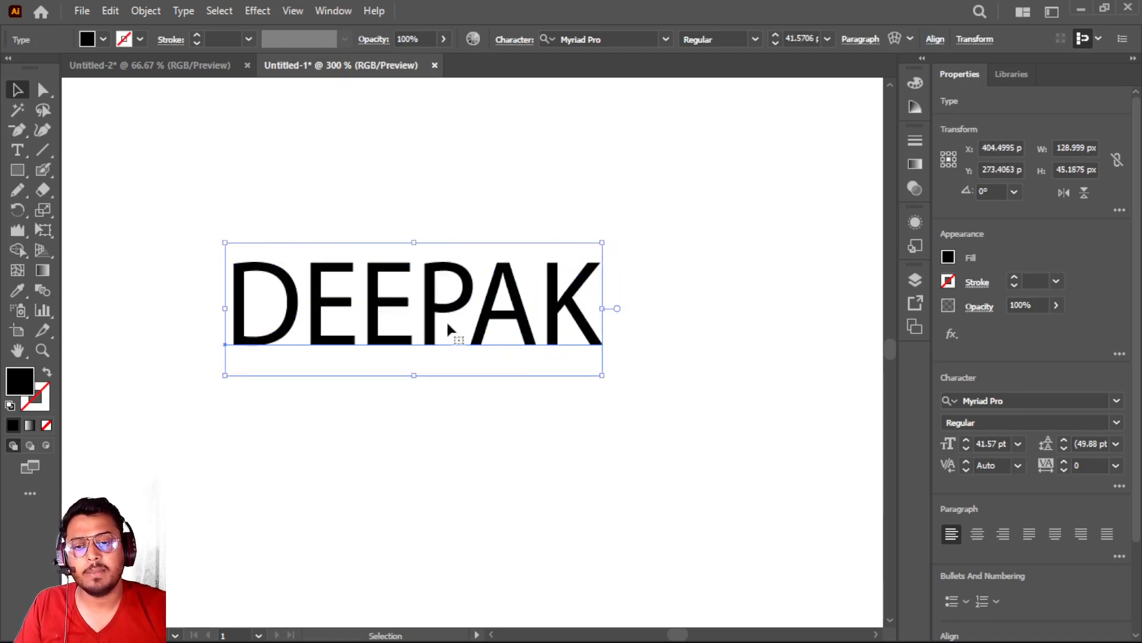
left_click_drag(444, 321, 462, 220)
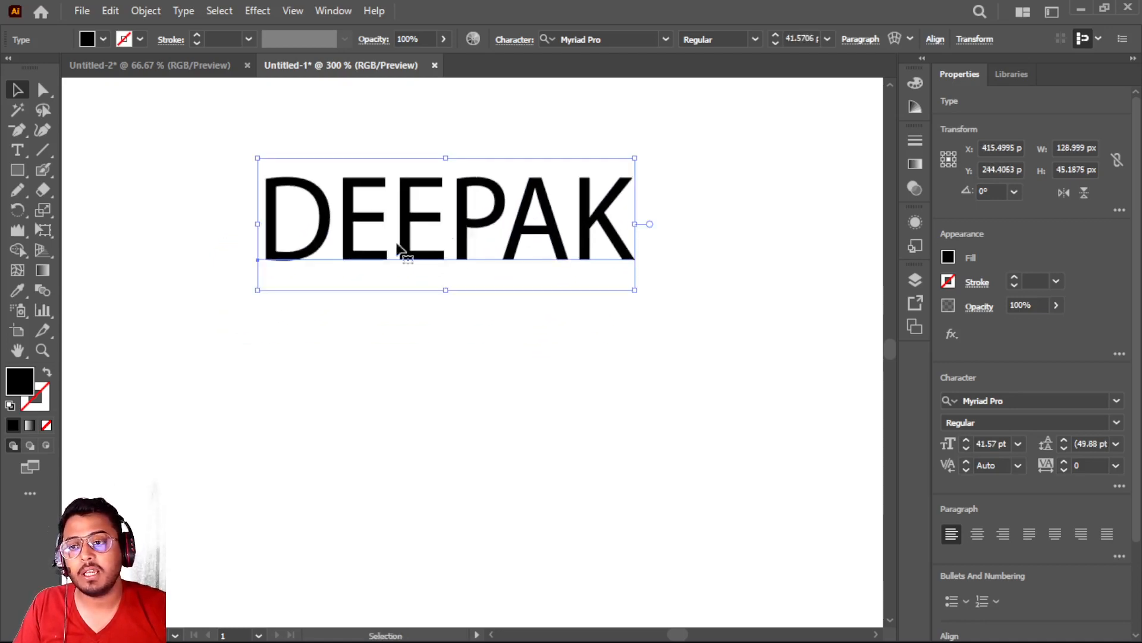
Try to apply Perspective Distort to the live name text by pulling its two right corners and lower-left corner outward
left_click(40, 230)
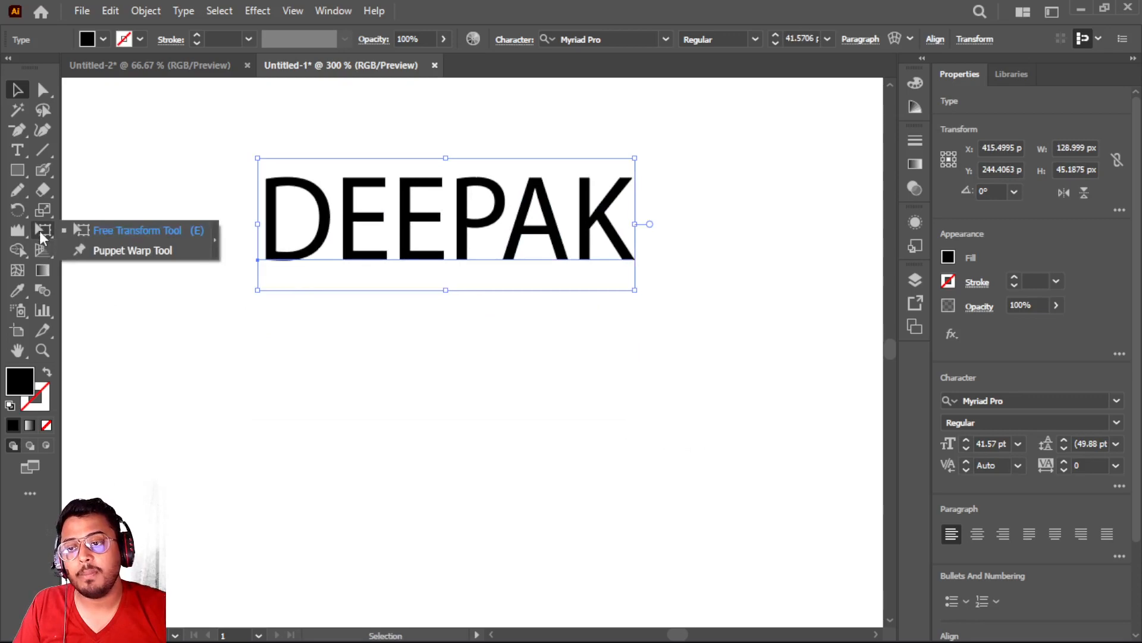
left_click(136, 232)
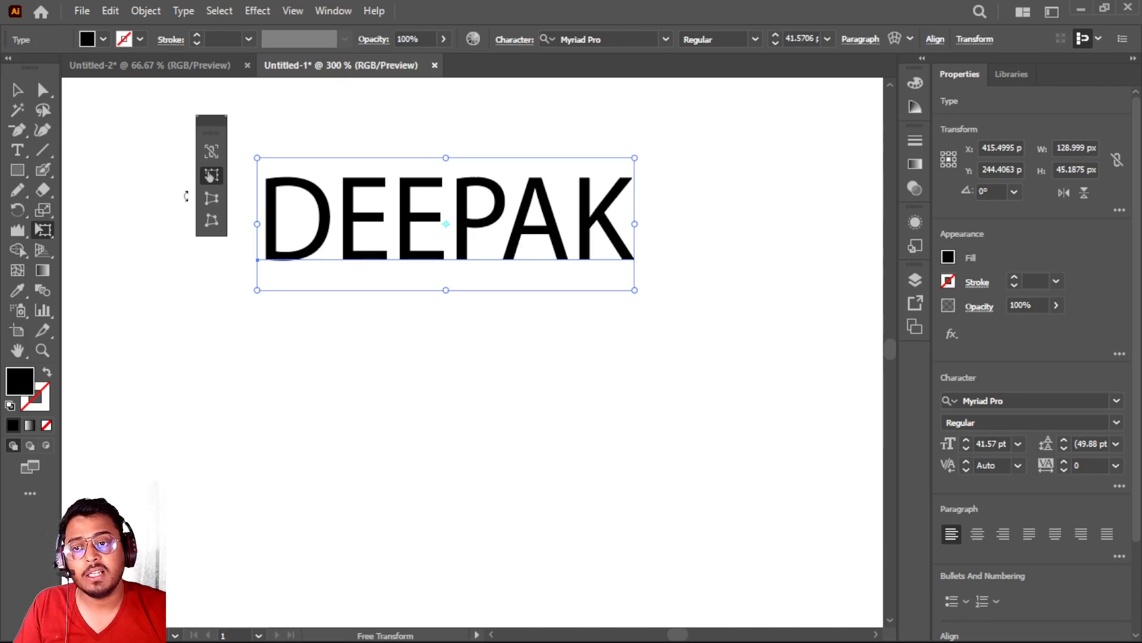
left_click(210, 200)
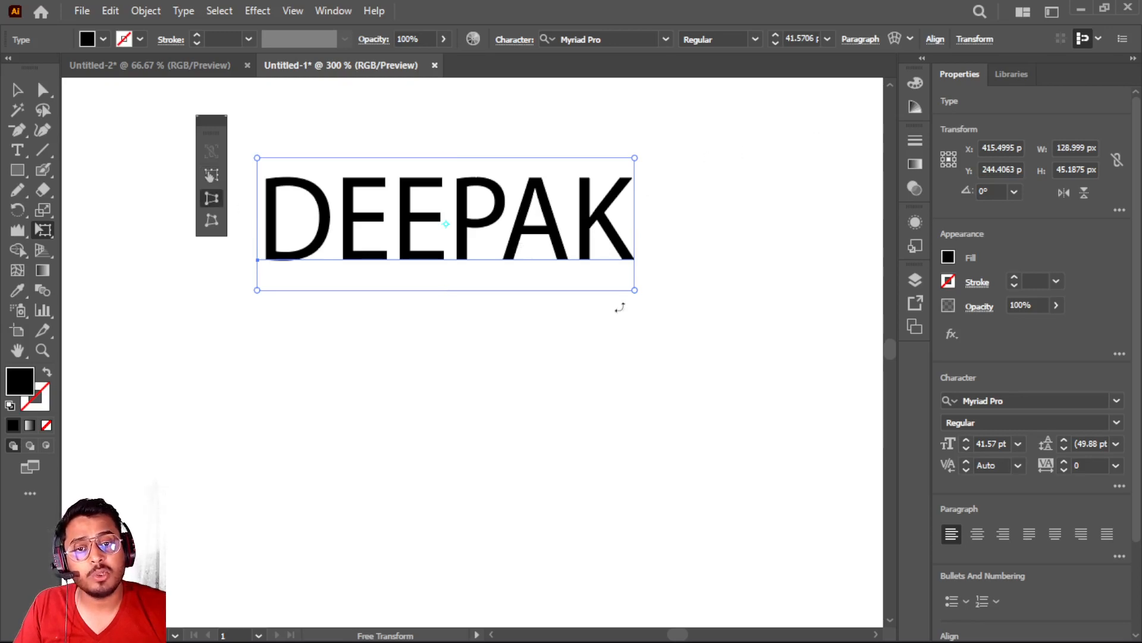
left_click_drag(635, 291, 636, 464)
scroll(634, 225, "up", 1)
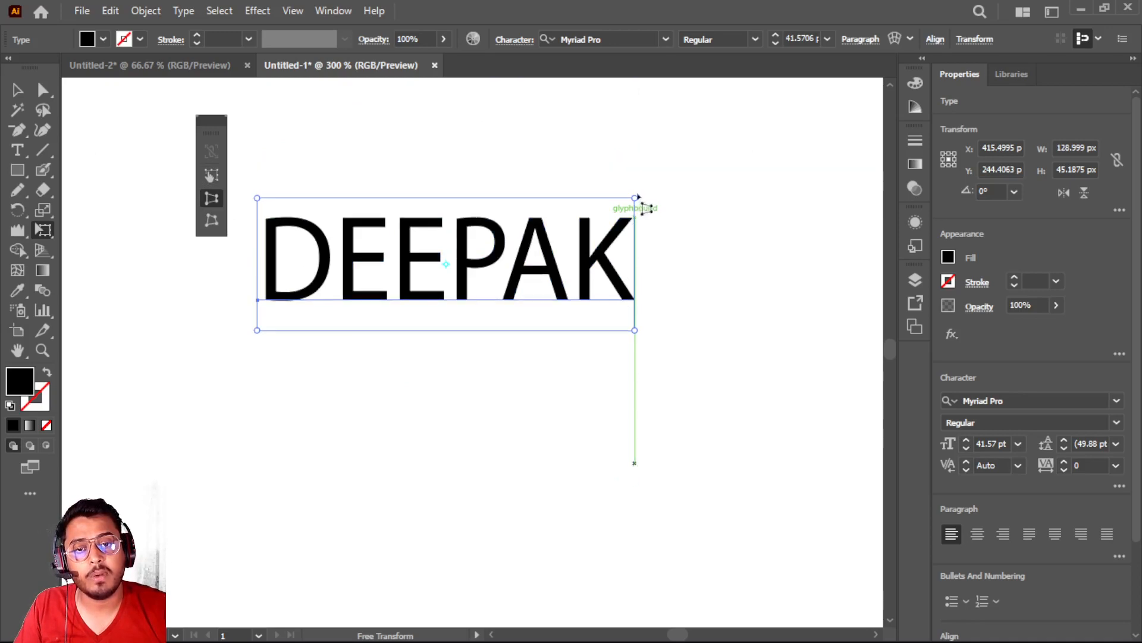
left_click_drag(635, 198, 663, 113)
left_click_drag(258, 331, 266, 429)
scroll(346, 366, "up", 1)
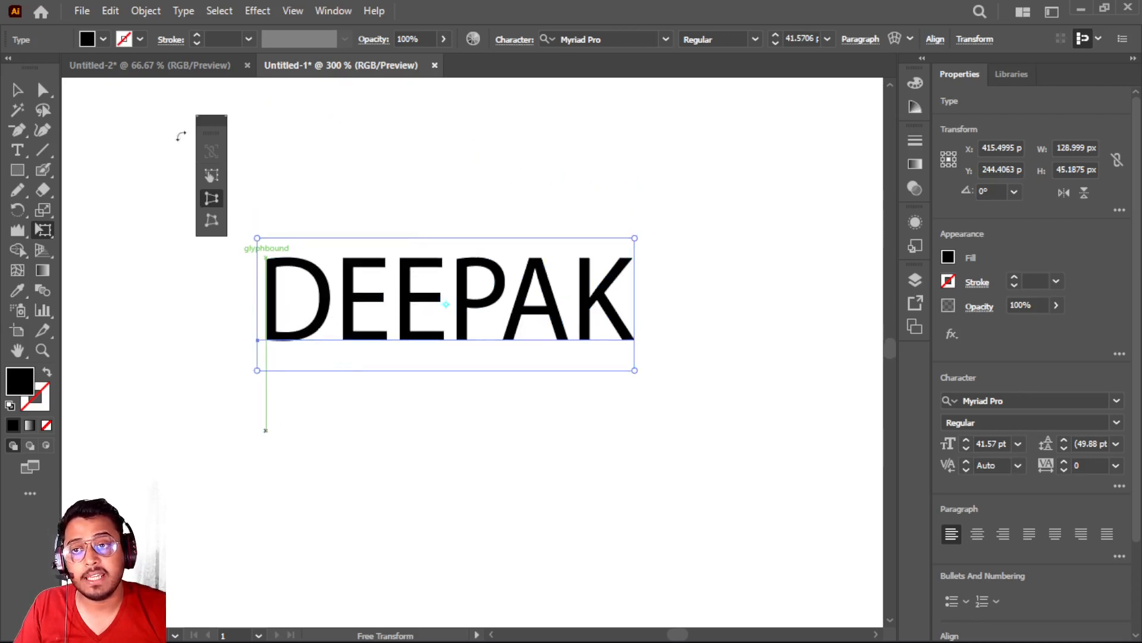
Move the Free Transform options farther away from the name text and shift the text slightly up the artboard
left_click_drag(220, 134, 118, 136)
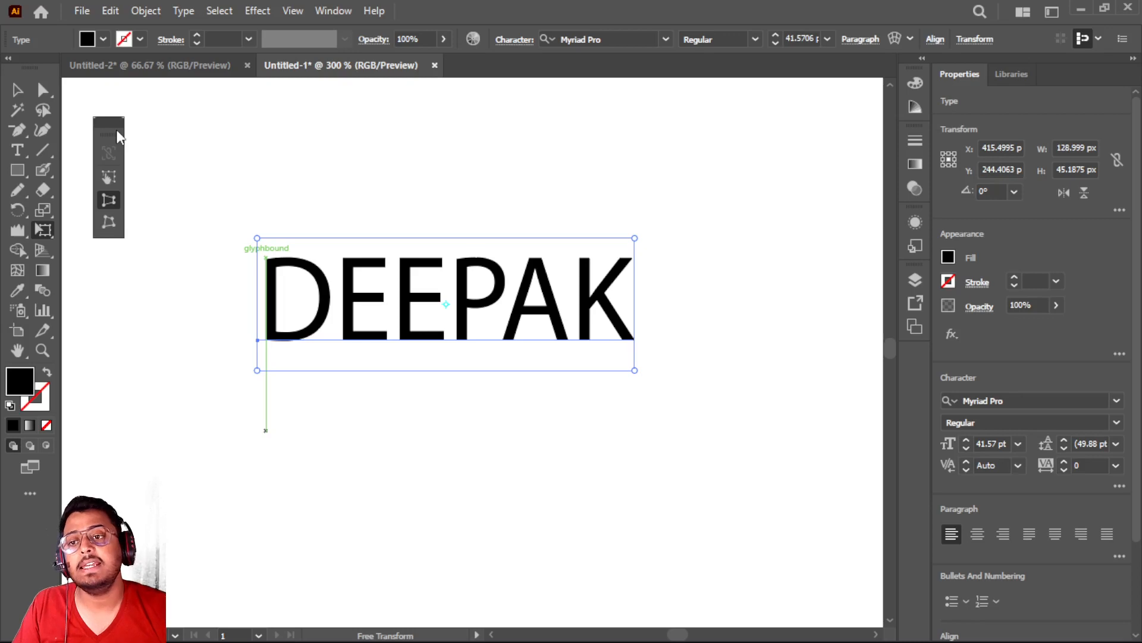
left_click(16, 90)
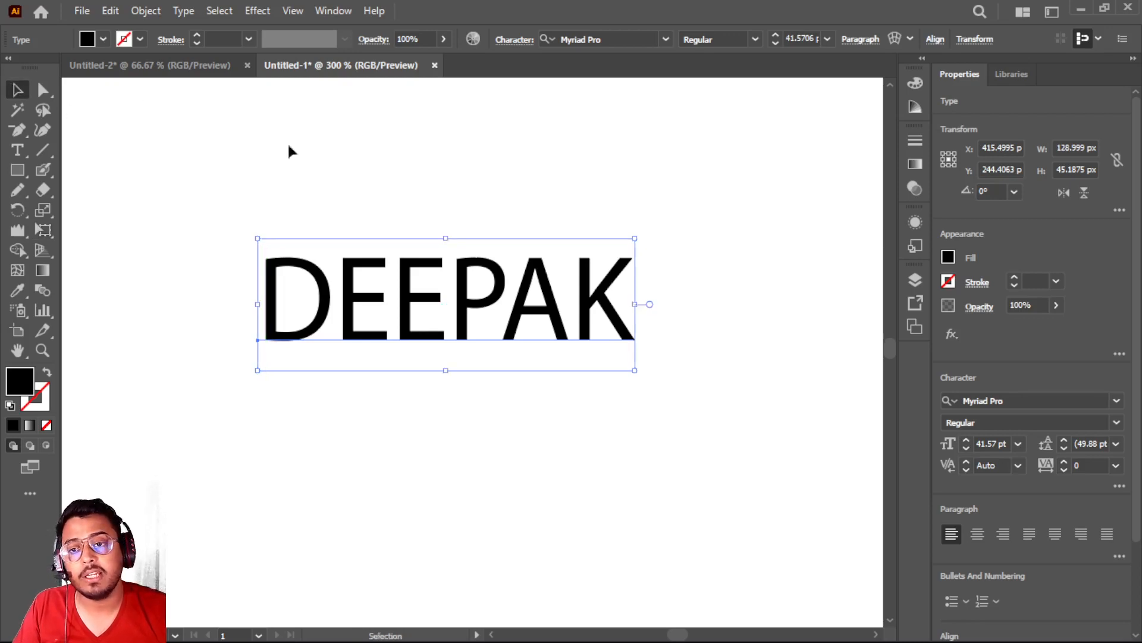
left_click_drag(352, 308, 357, 244)
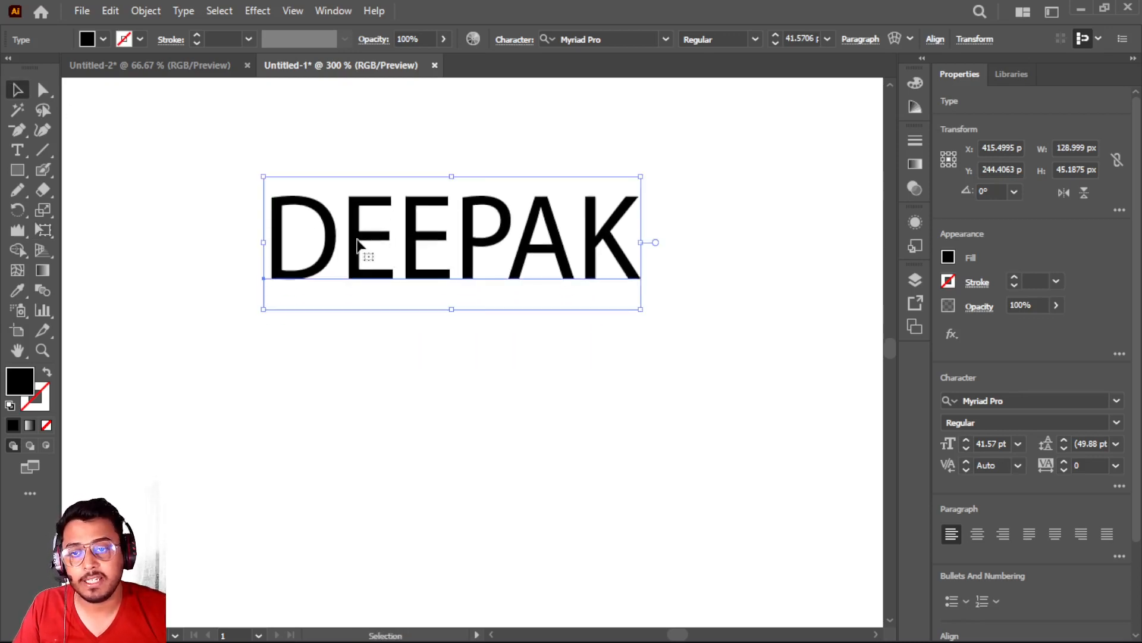
right_click(358, 244)
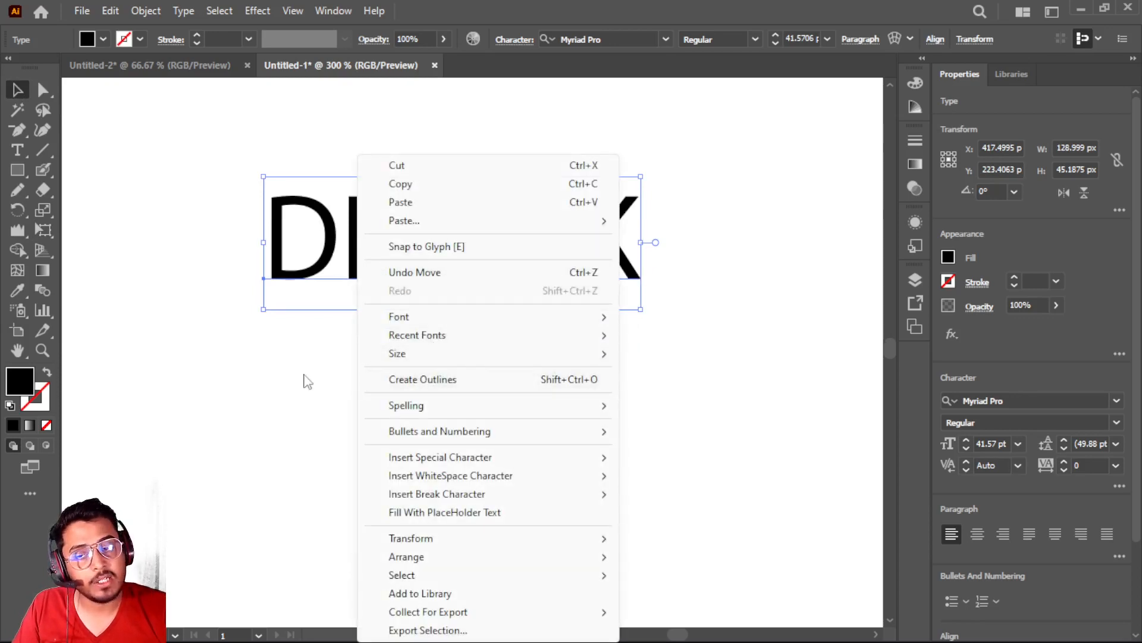
left_click(326, 360)
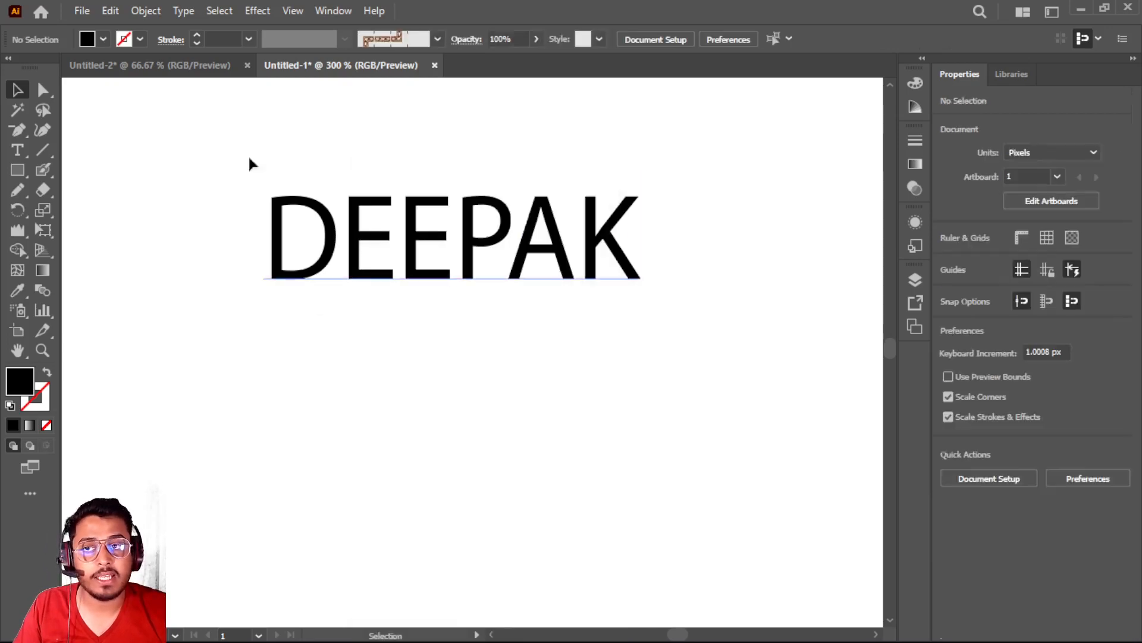
left_click(146, 10)
mouse_move(117, 8)
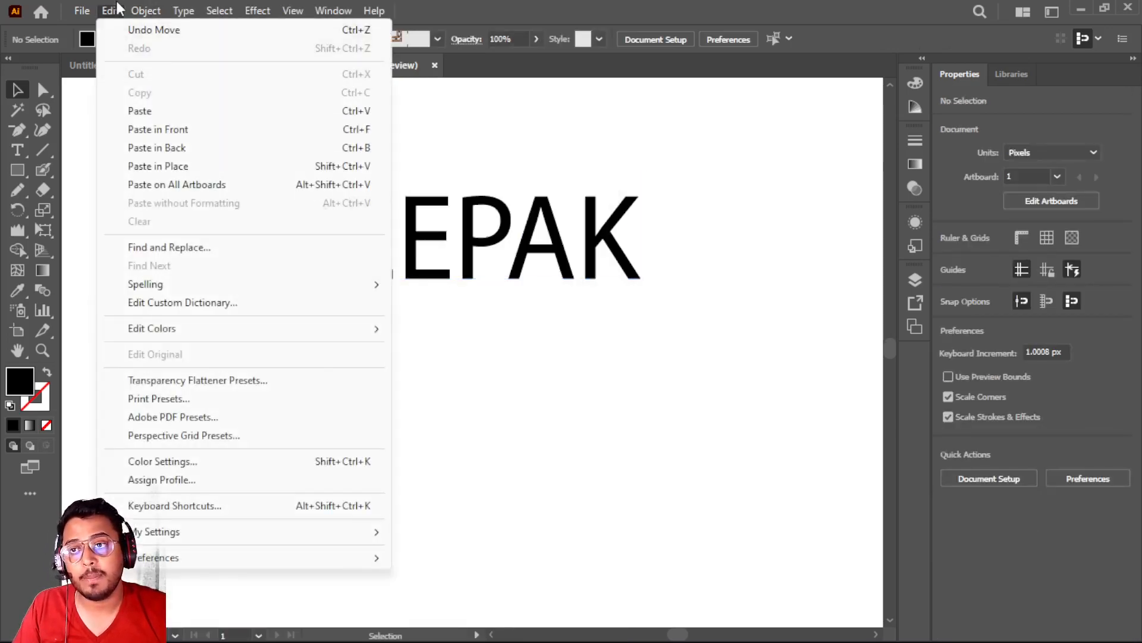
mouse_move(160, 12)
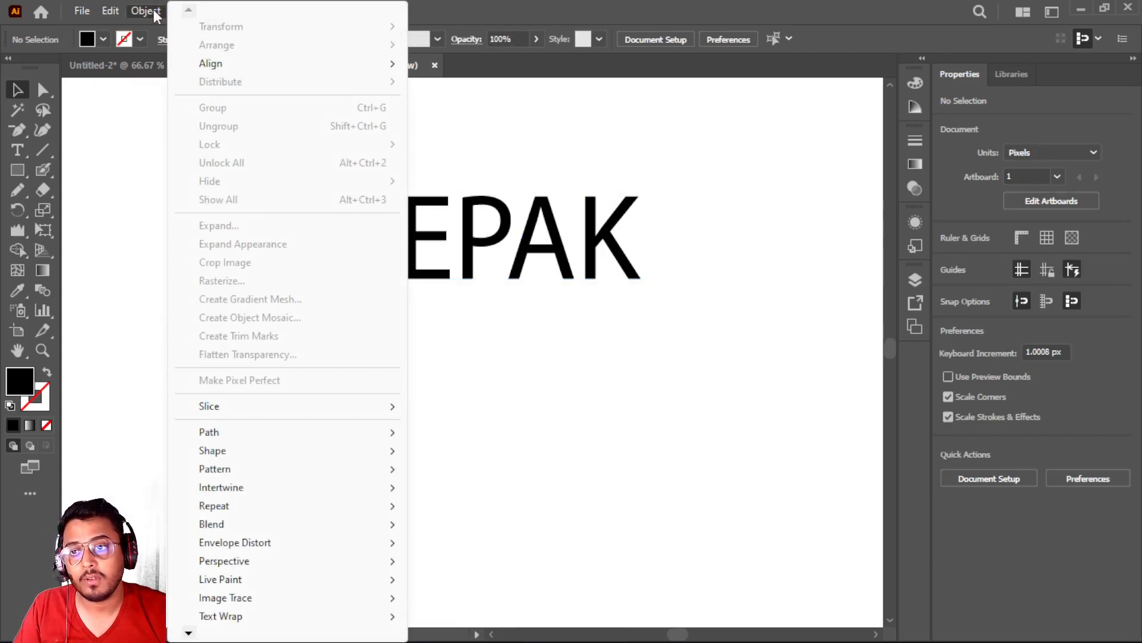
left_click(572, 255)
left_click(557, 256)
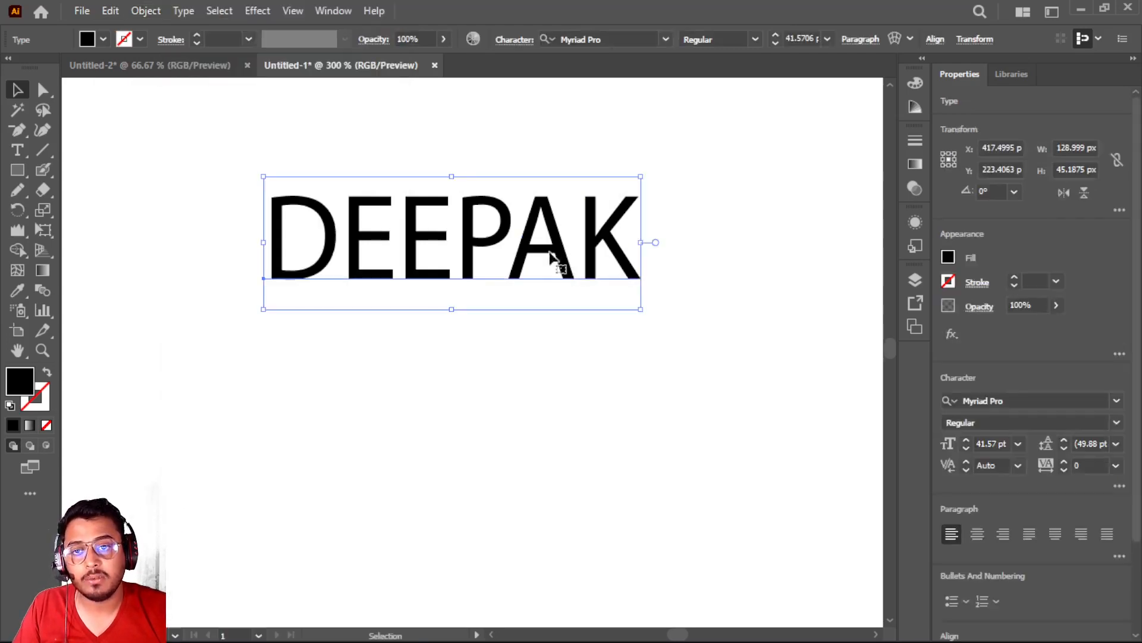
left_click(147, 11)
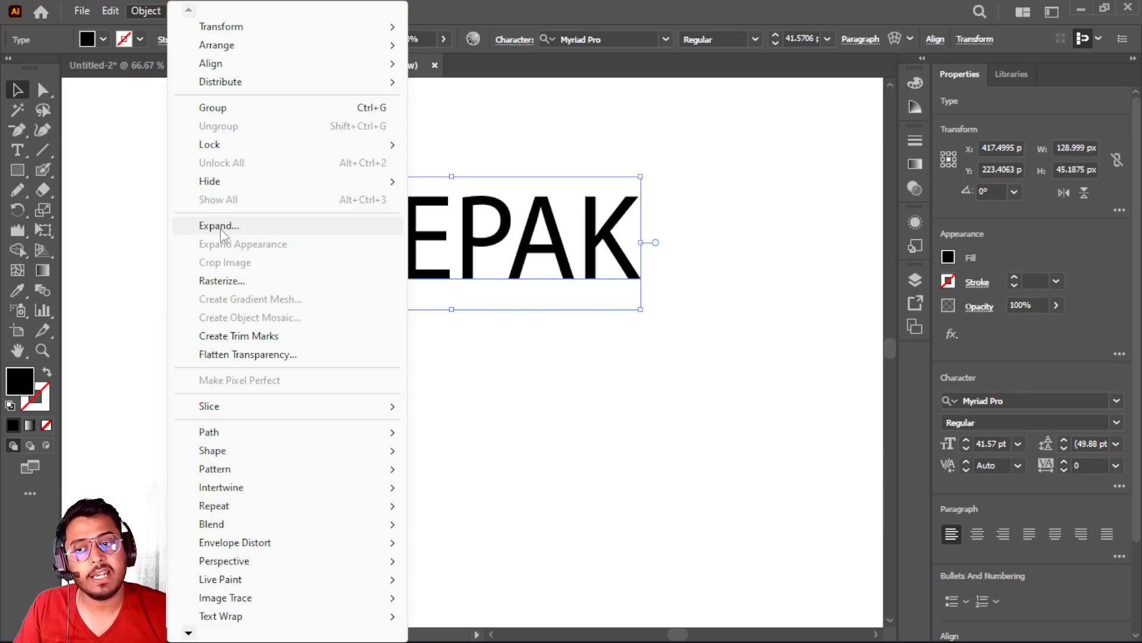
left_click(584, 321)
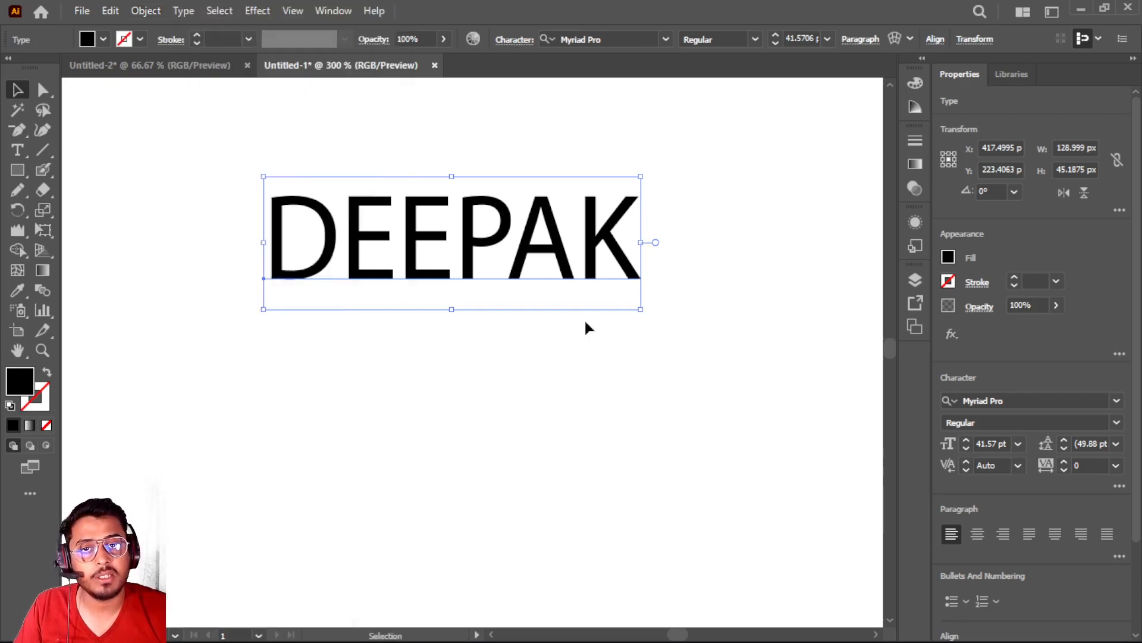
left_click(584, 321)
Convert the live name text to outlines
left_click(415, 241)
right_click(415, 241)
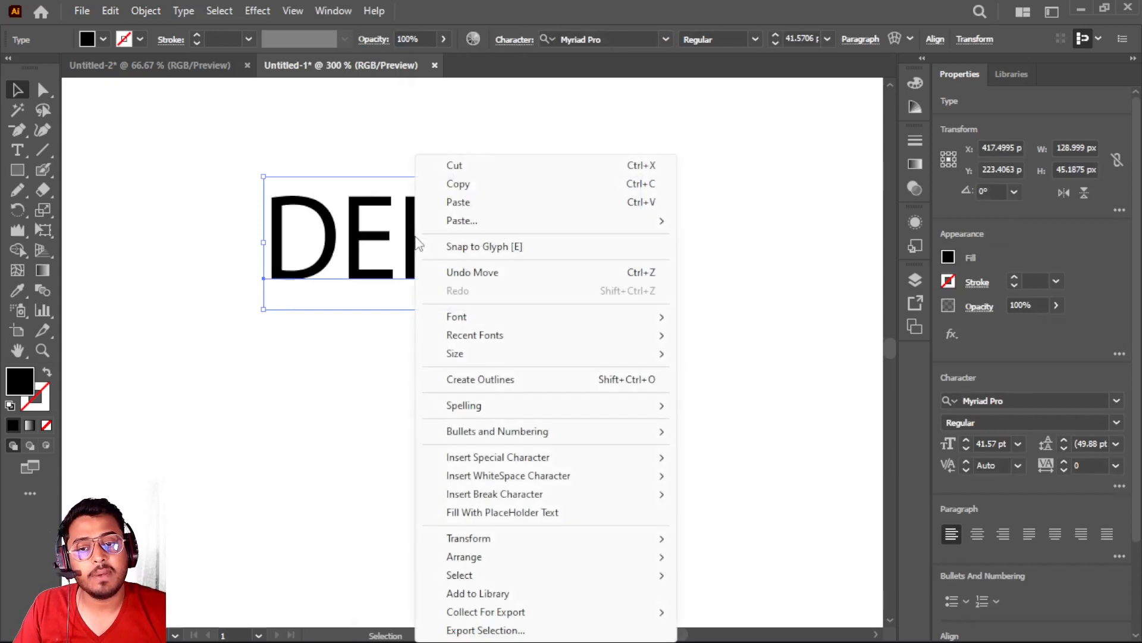
left_click(476, 381)
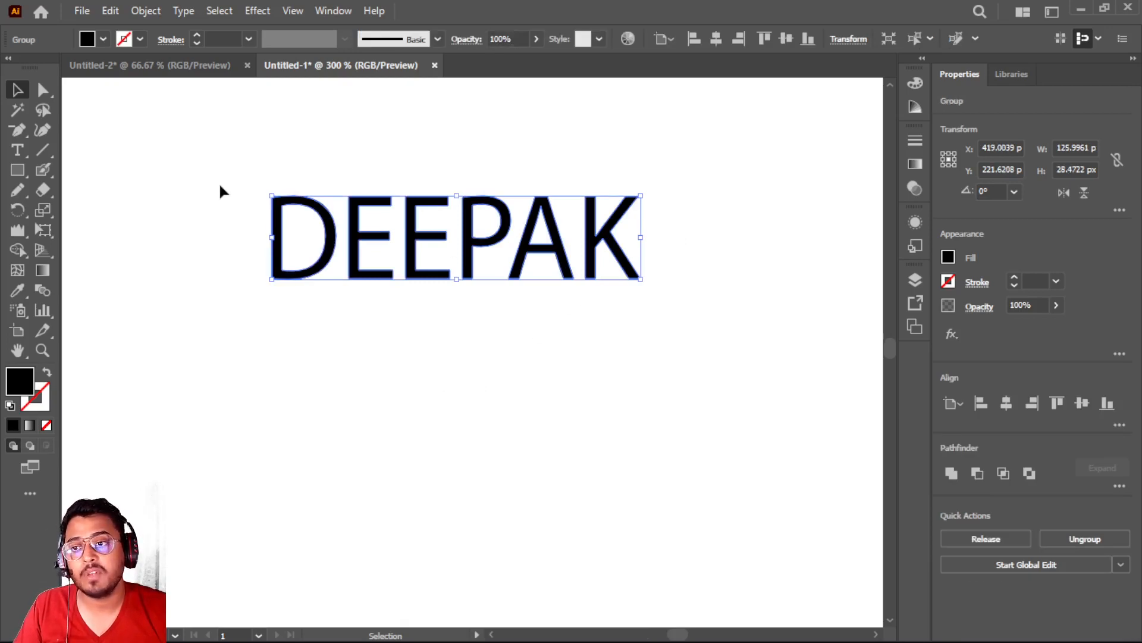
Apply Perspective Distort to the outlined name, stretching its right end to about 159 px high, then flatten the name to about 29 px
left_click(45, 230)
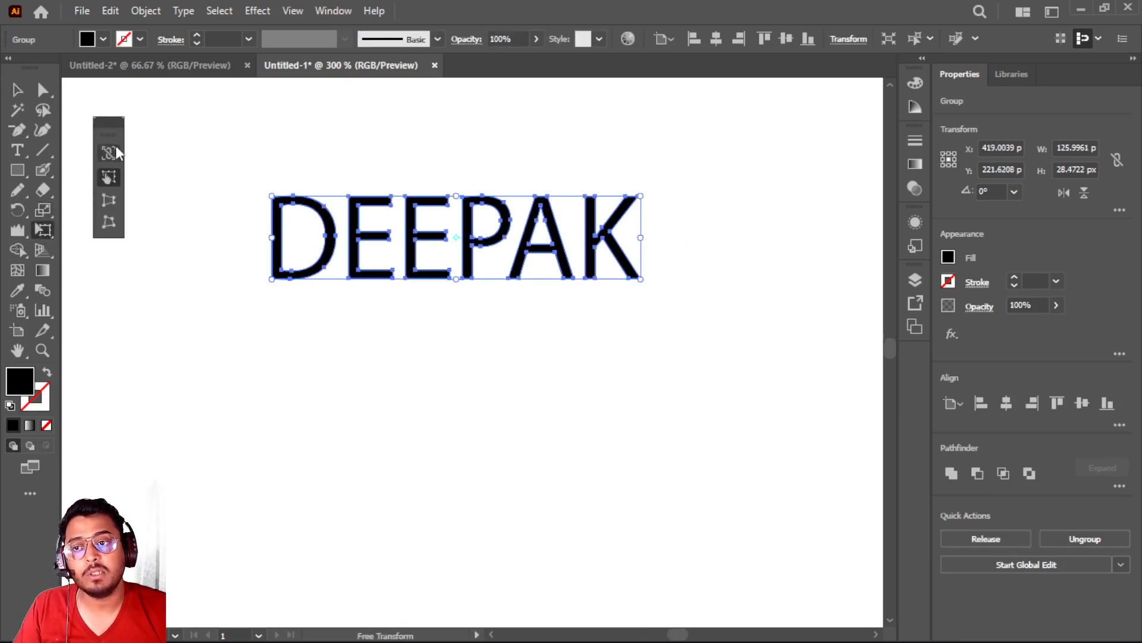
left_click(109, 202)
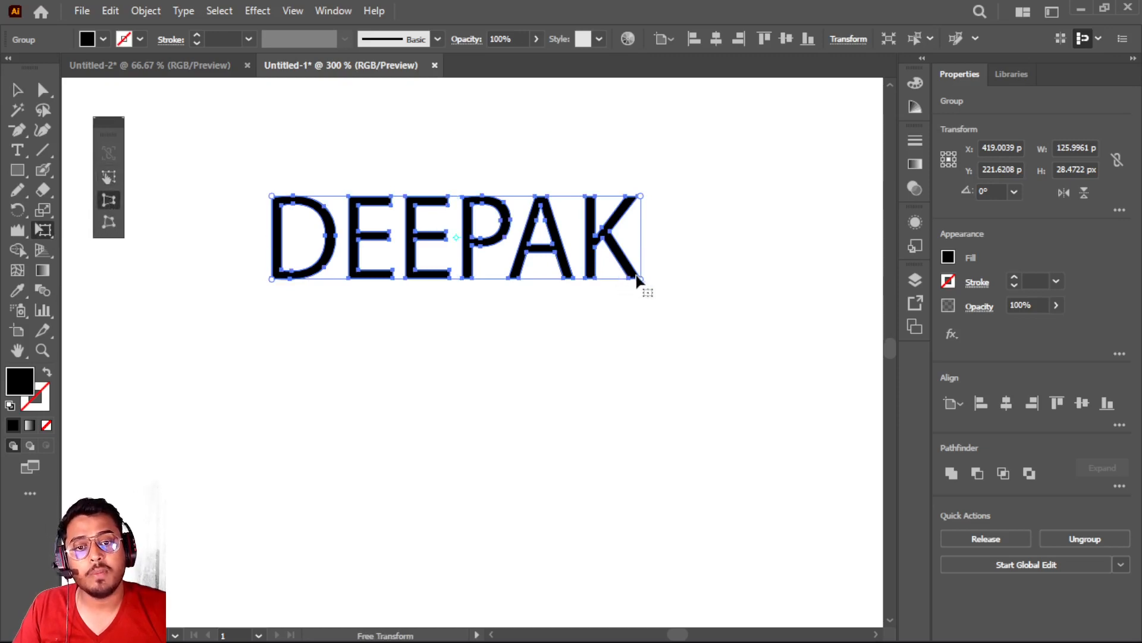
left_click_drag(642, 281, 633, 439)
left_click_drag(485, 242, 485, 331)
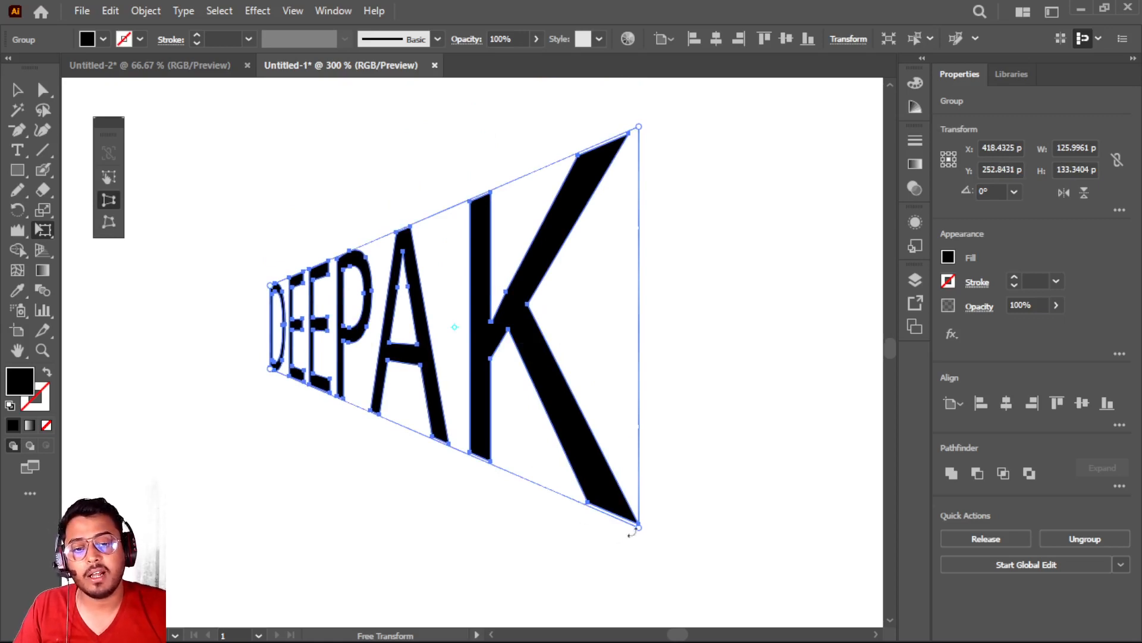
left_click_drag(639, 529, 654, 568)
left_click_drag(472, 299, 379, 295)
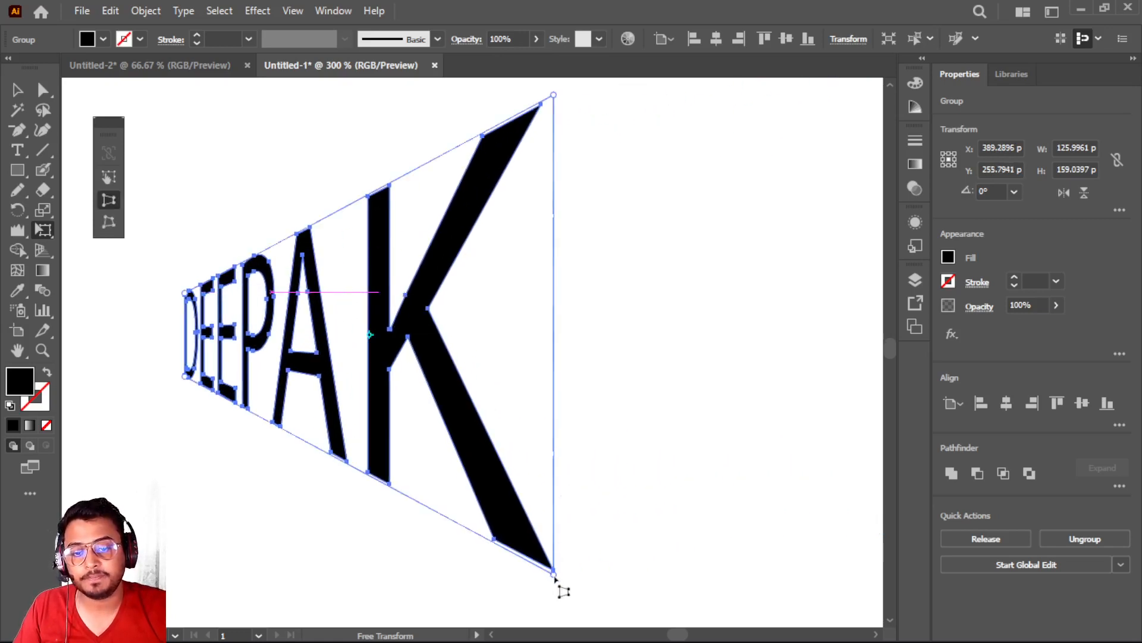
left_click_drag(559, 586, 563, 378)
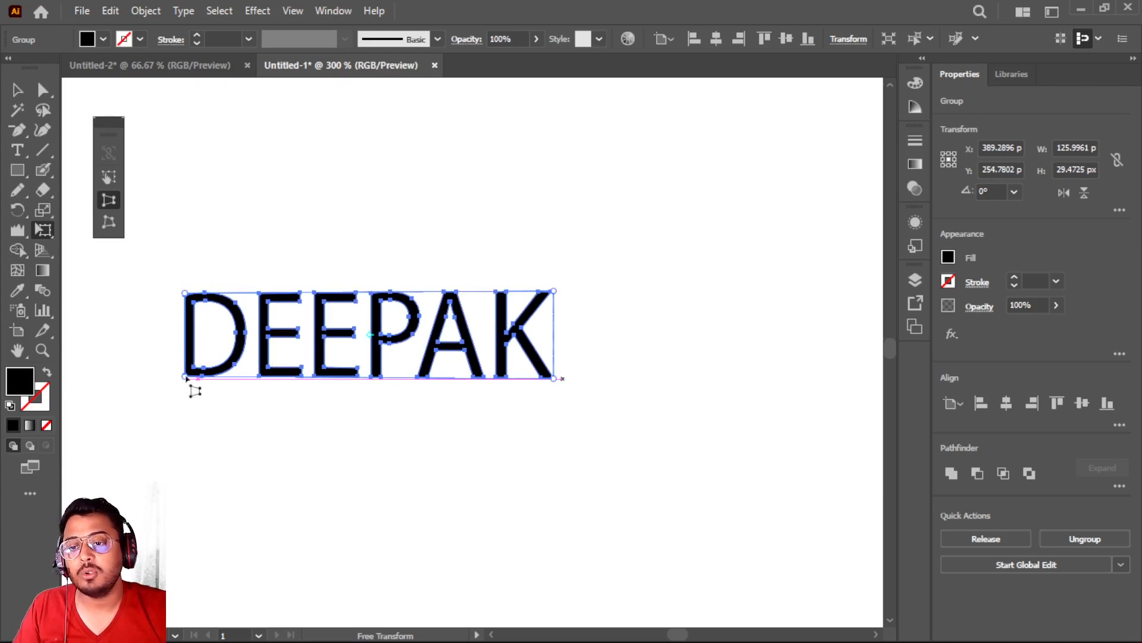
Use Perspective Distort to narrow the lower edge of the outlined name, then undo that distortion
left_click_drag(186, 379, 95, 368)
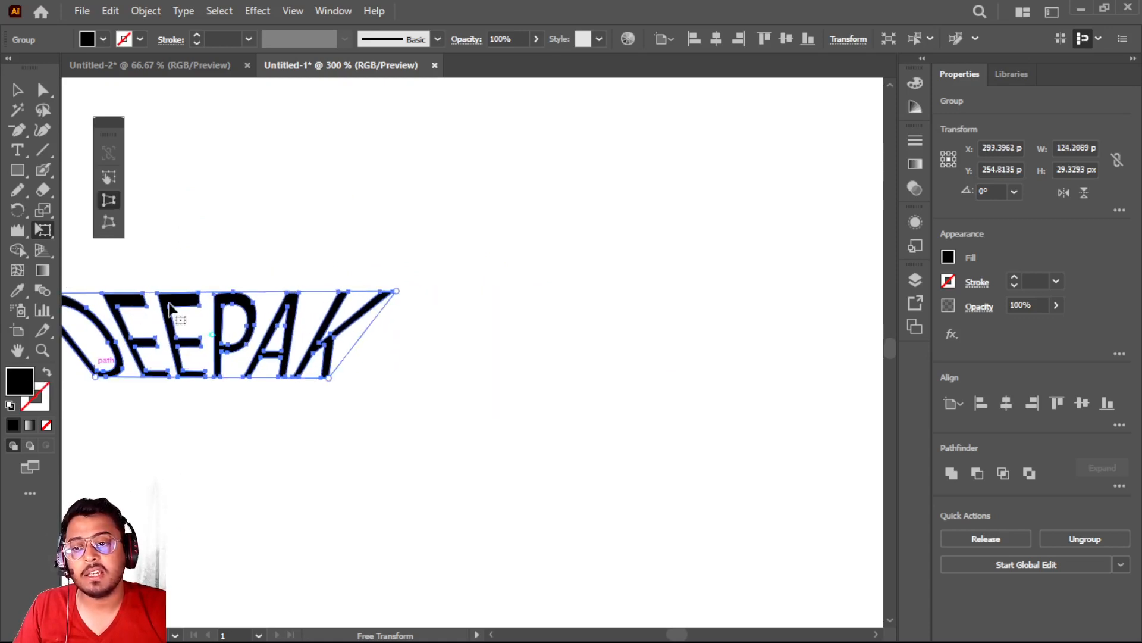
left_click_drag(170, 299, 401, 276)
key("ctrl+z")
key("ctrl+z")
key("ctrl+z")
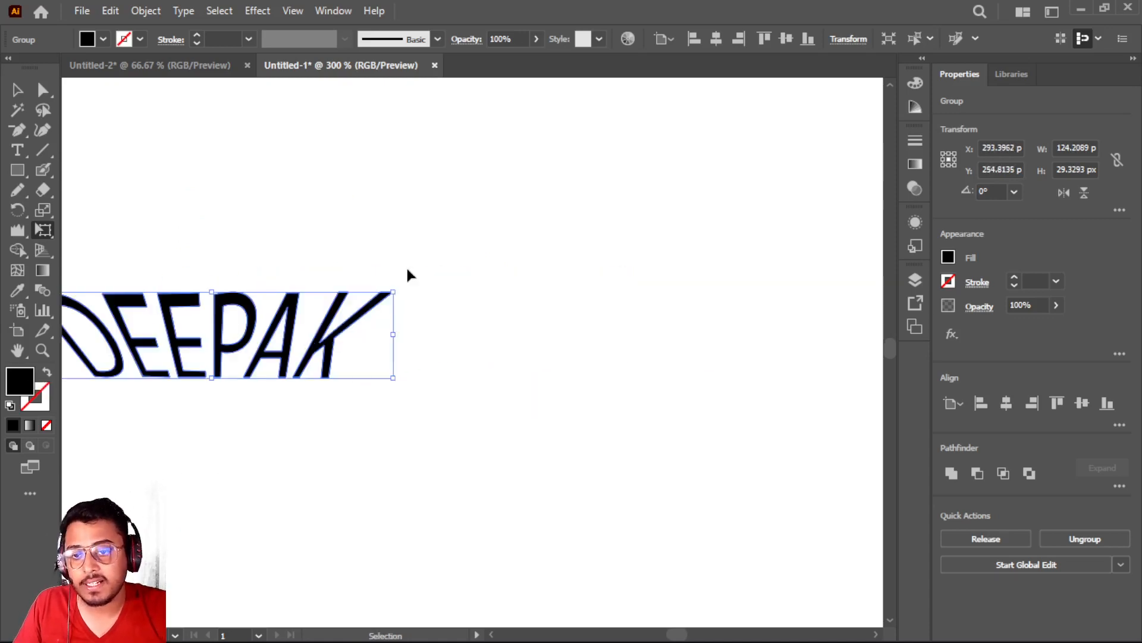
key("e")
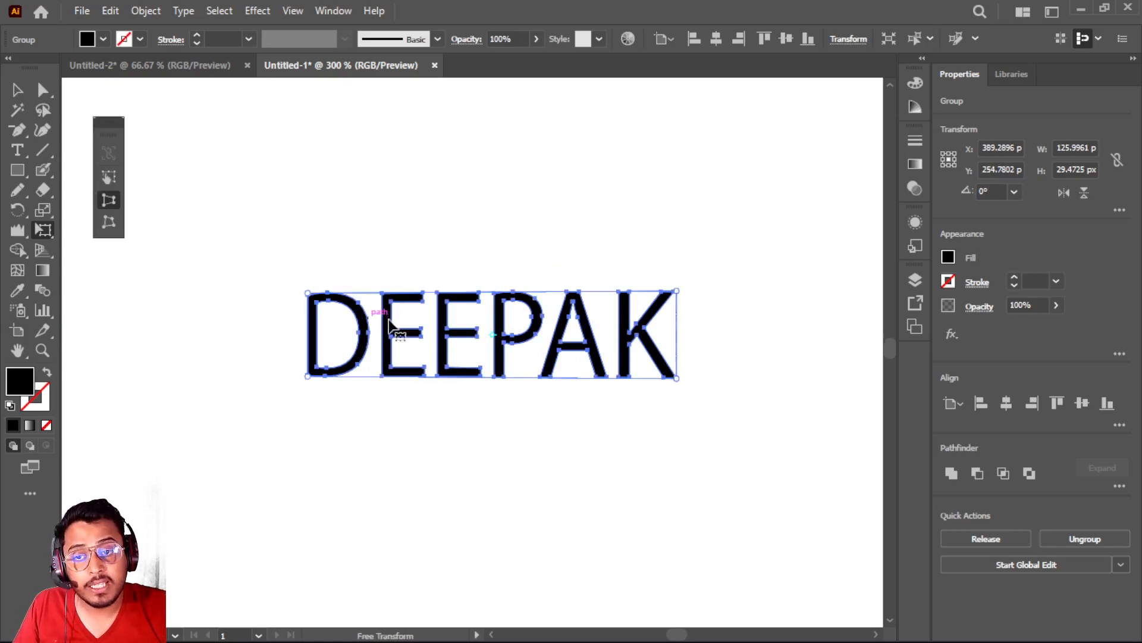
key("ctrl+z")
Move the outlined name up the artboard and Free Distort its two lower corners outward to about 165 × 82 px overall
left_click_drag(390, 326, 344, 219)
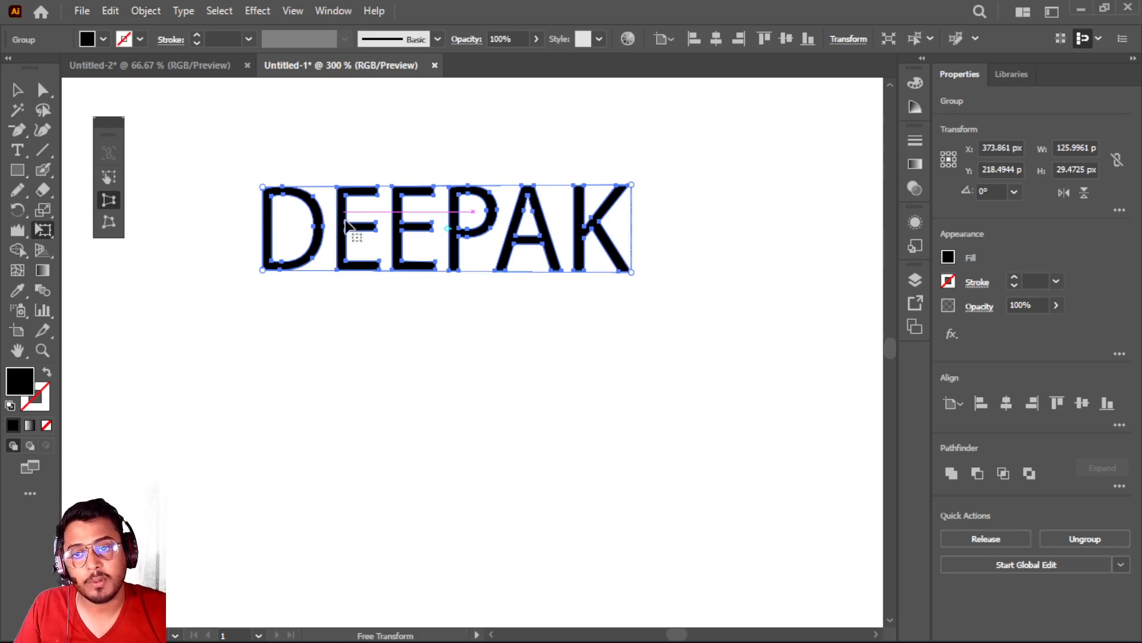
left_click(105, 219)
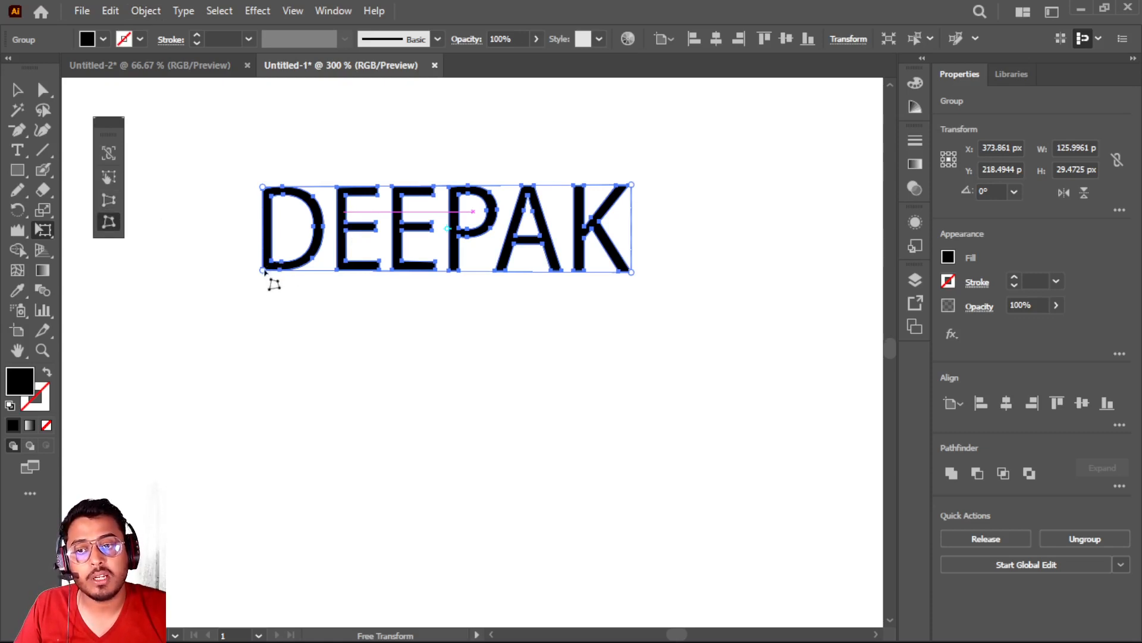
left_click_drag(262, 271, 240, 312)
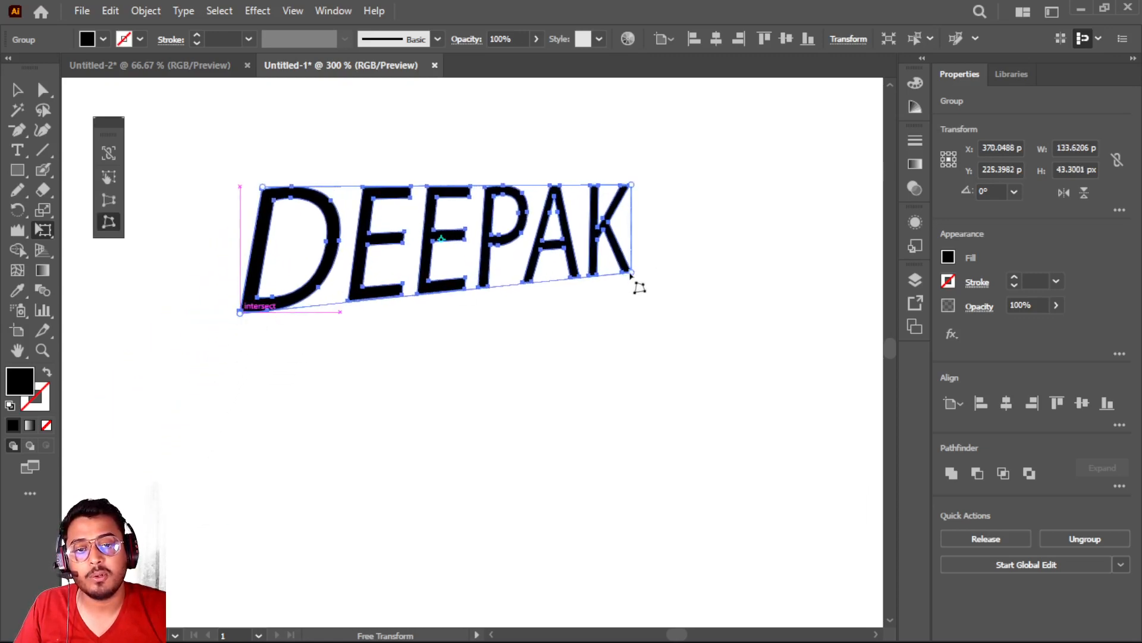
left_click_drag(631, 274, 725, 428)
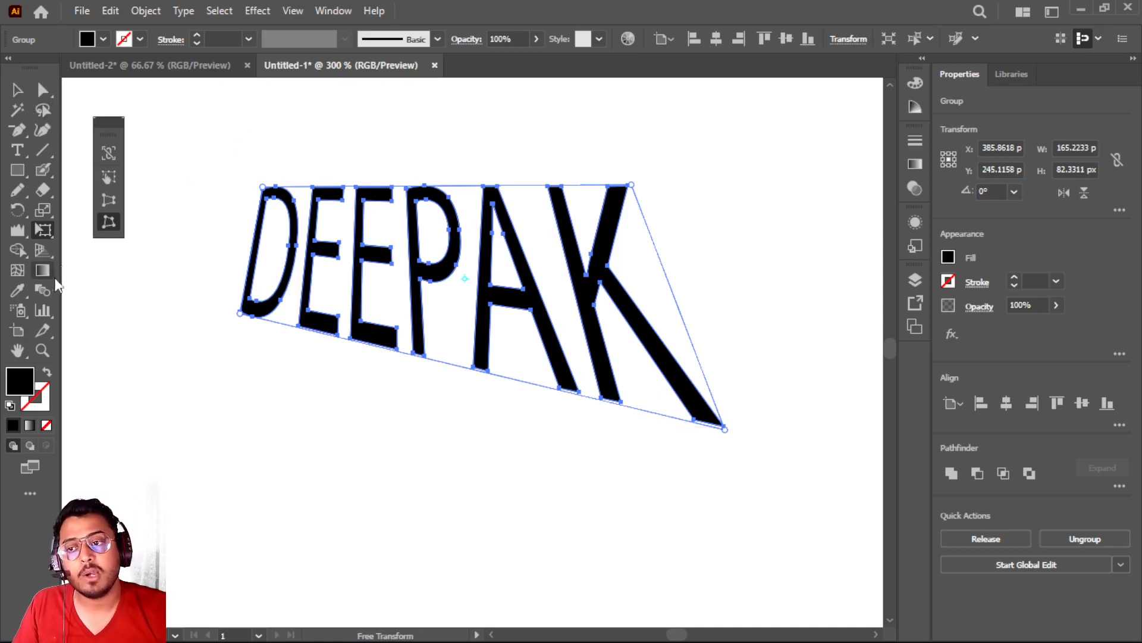
Delete the distorted name and draw a 208 × 162 px rectangle on the empty artboard
left_click(16, 90)
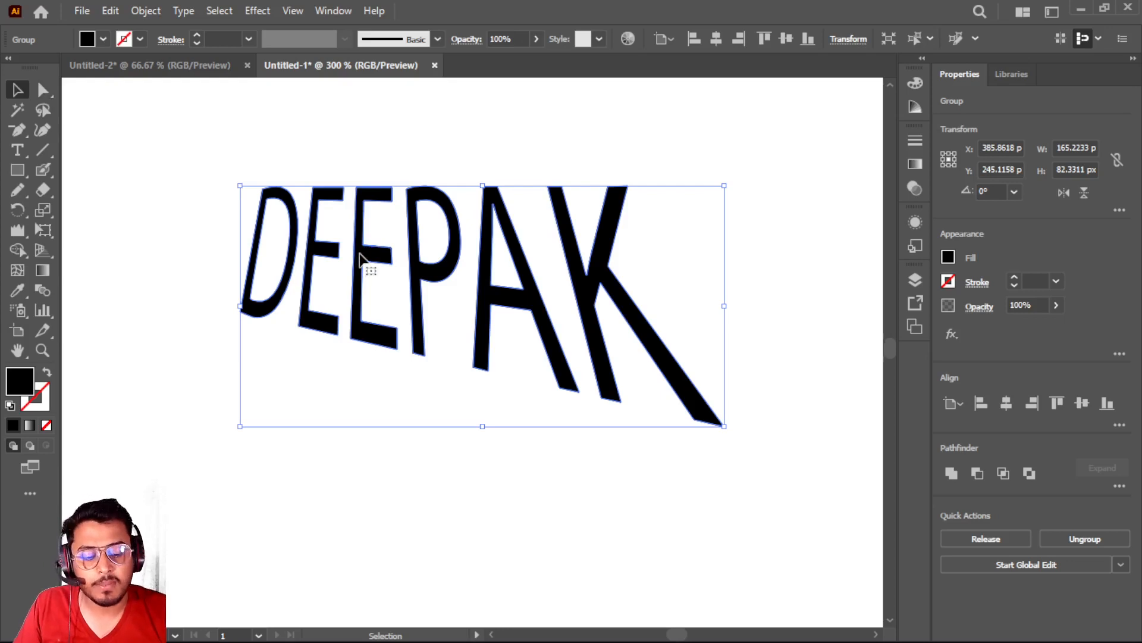
key("Delete")
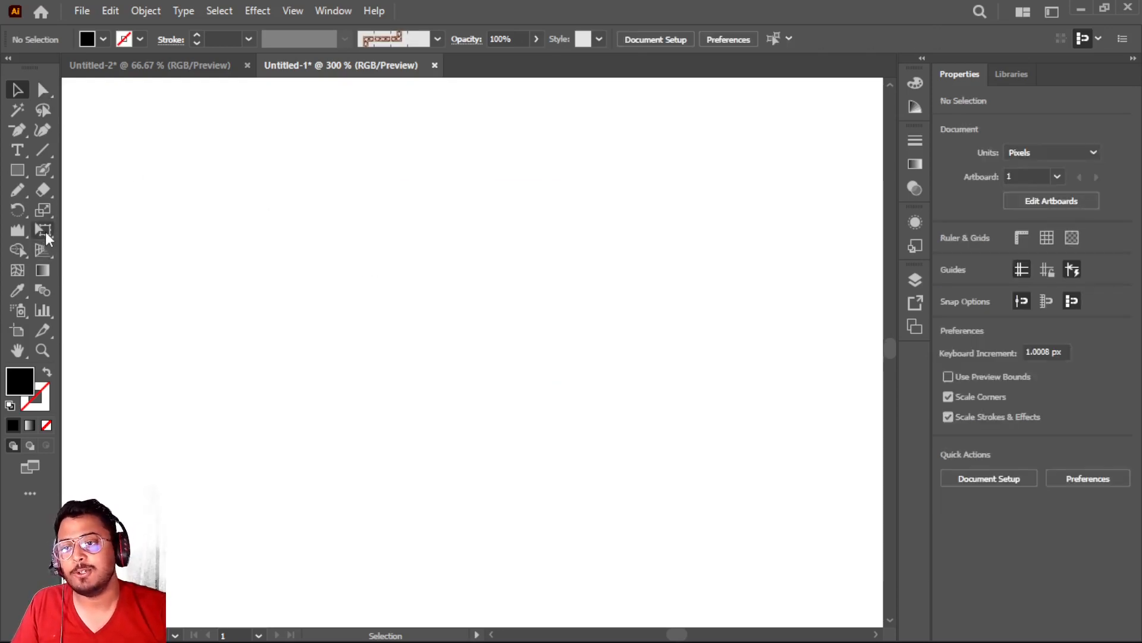
left_click(22, 171)
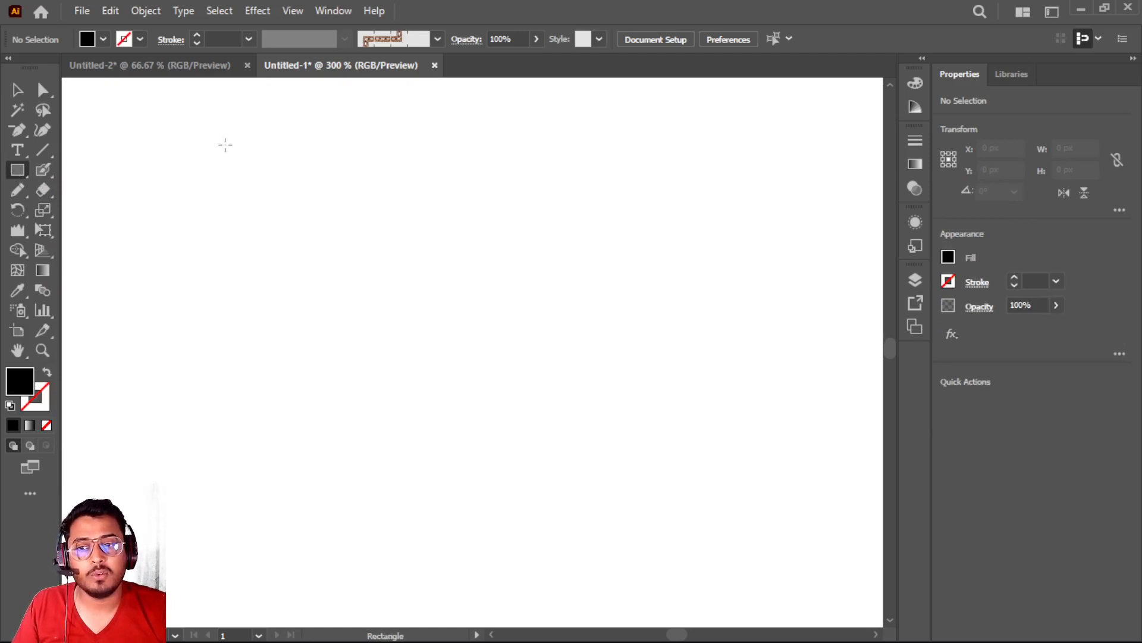
left_click_drag(185, 115, 789, 586)
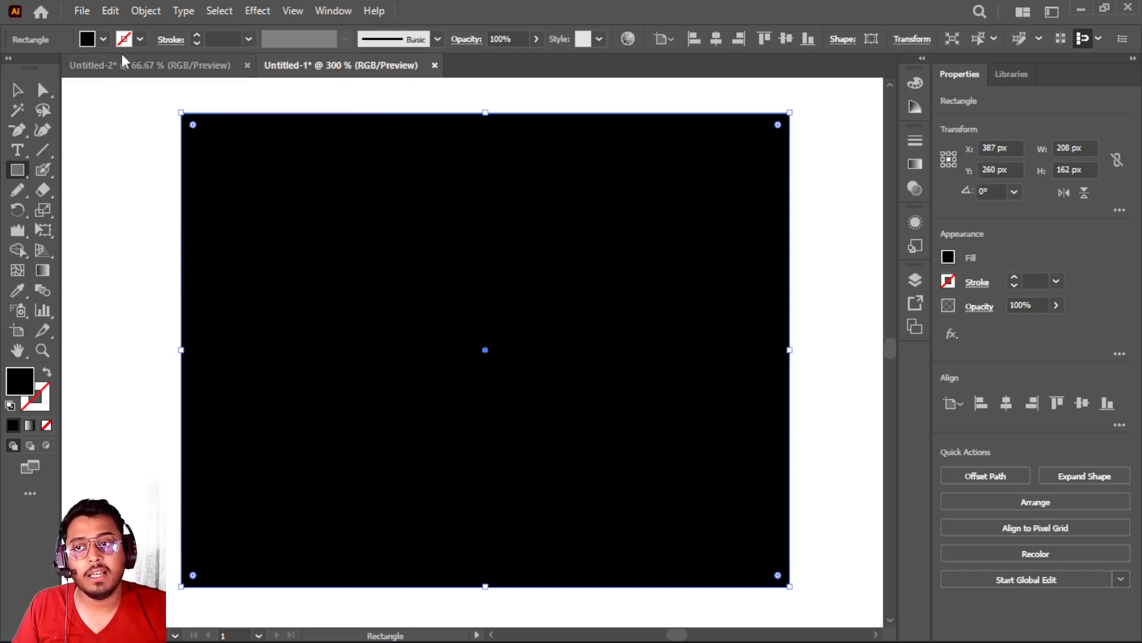
Give the rectangle no fill and a 0.5 pt black stroke
left_click(103, 40)
left_click(11, 68)
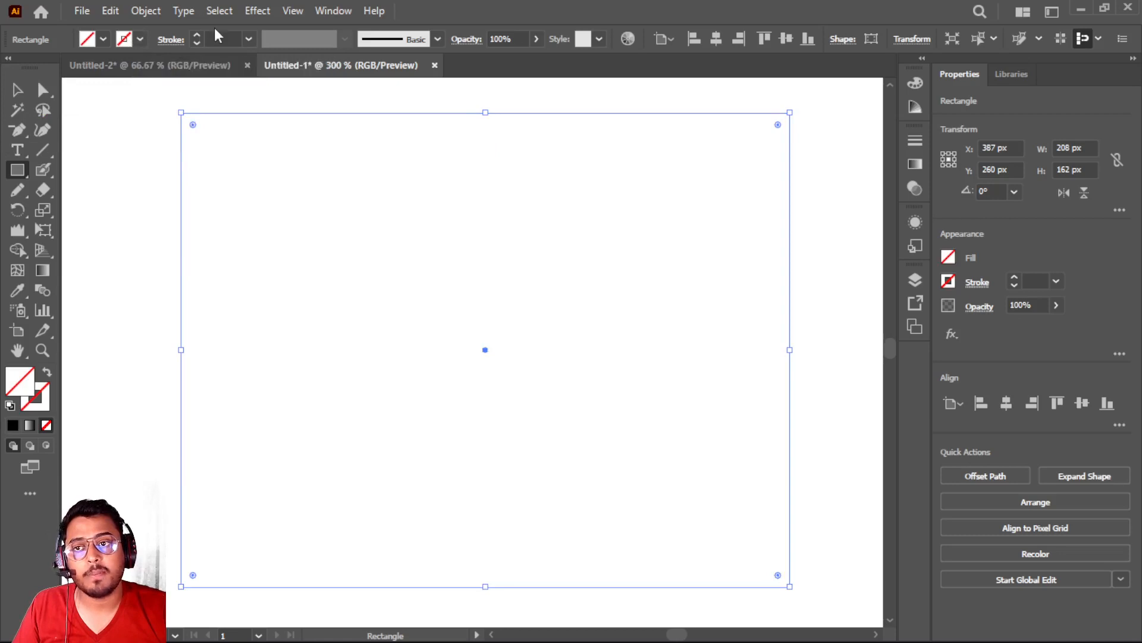
left_click(195, 35)
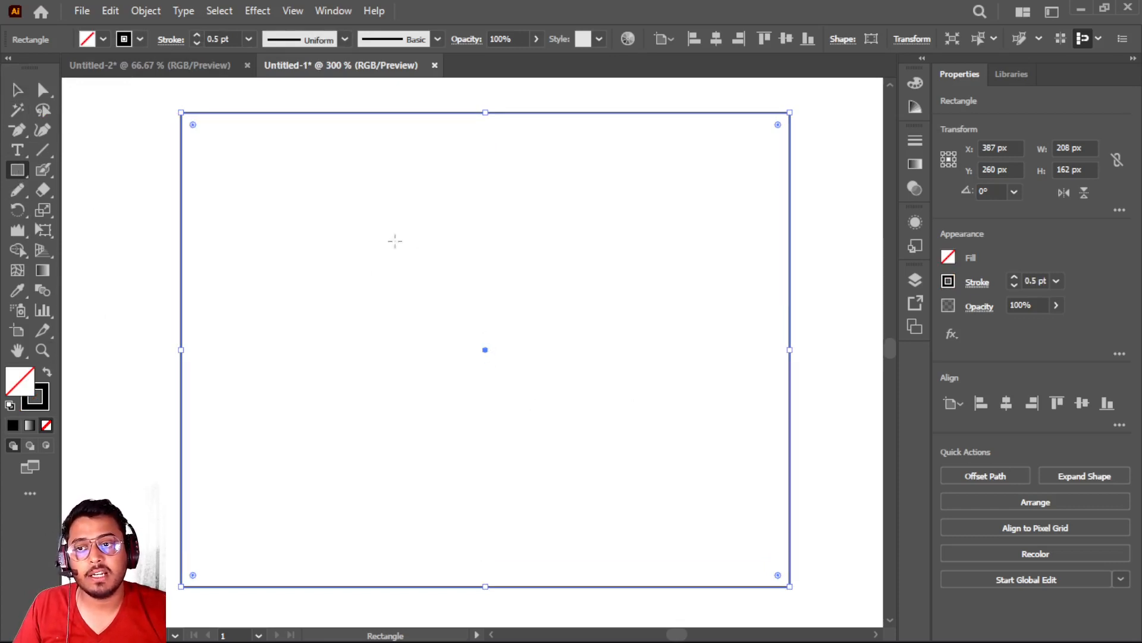
Replace the existing rectangle with a 184 × 184 px square that has no fill and a 0.5 pt black stroke
mouse_move(402, 266)
left_mouse_down()
mouse_move(506, 381)
mouse_move(569, 427)
left_mouse_up()
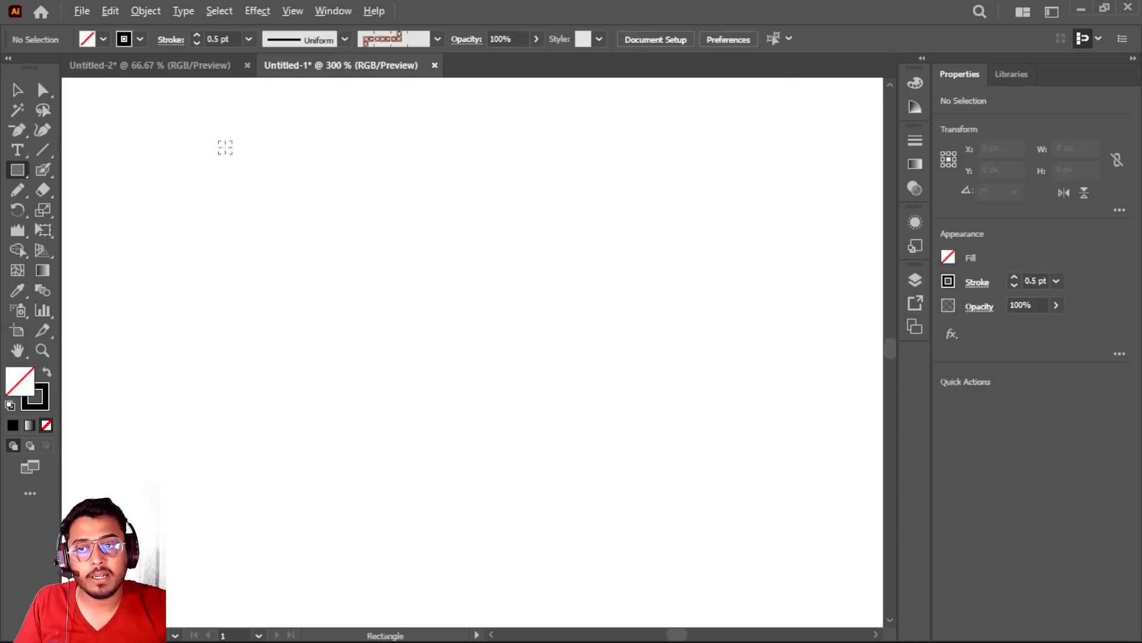
mouse_move(225, 147)
left_mouse_down()
mouse_move(479, 476)
mouse_move(518, 472)
mouse_move(492, 453)
mouse_move(606, 485)
mouse_move(542, 459)
mouse_move(623, 483)
mouse_move(592, 472)
mouse_move(678, 475)
mouse_move(643, 453)
mouse_move(610, 463)
mouse_move(699, 501)
left_mouse_up()
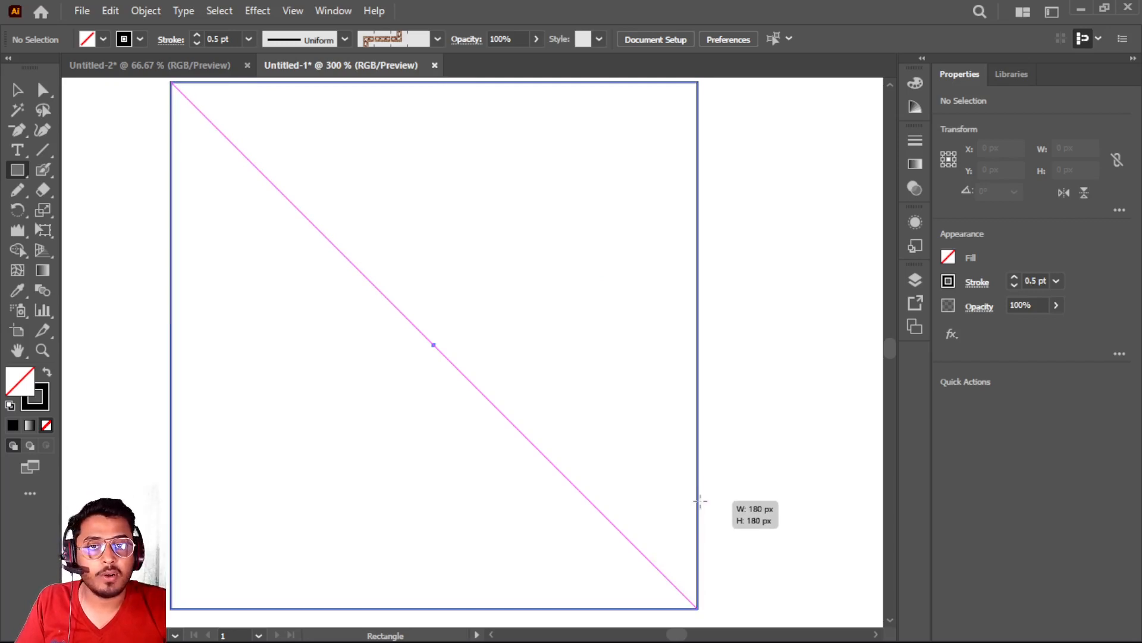
left_click_drag(700, 501, 704, 502)
scroll(524, 447, "up", 1)
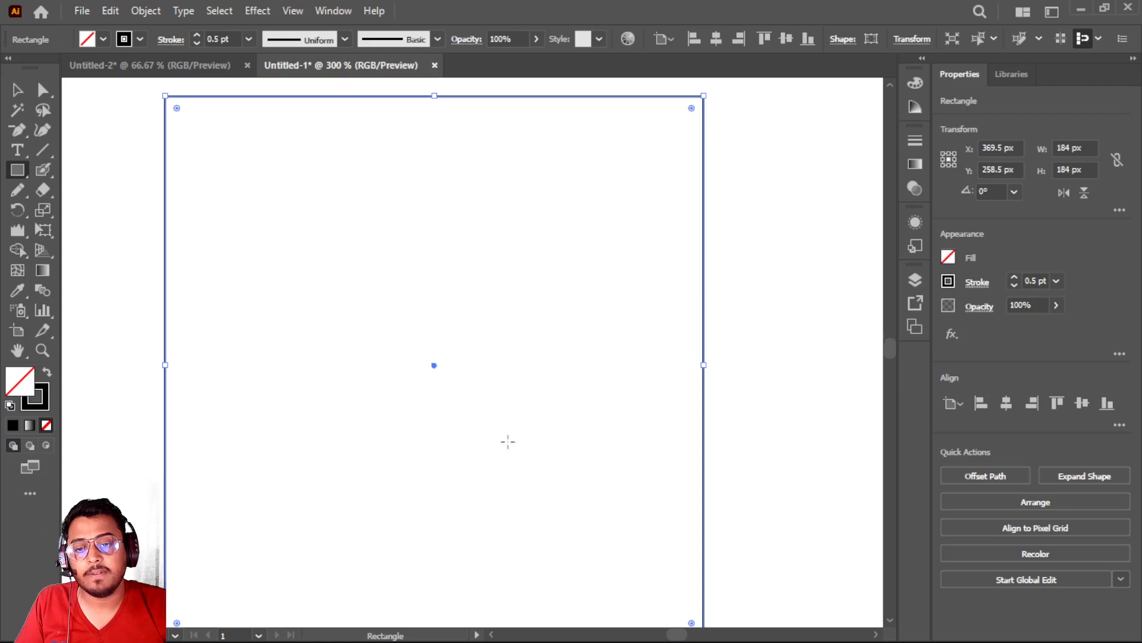
scroll(508, 441, "down", 1)
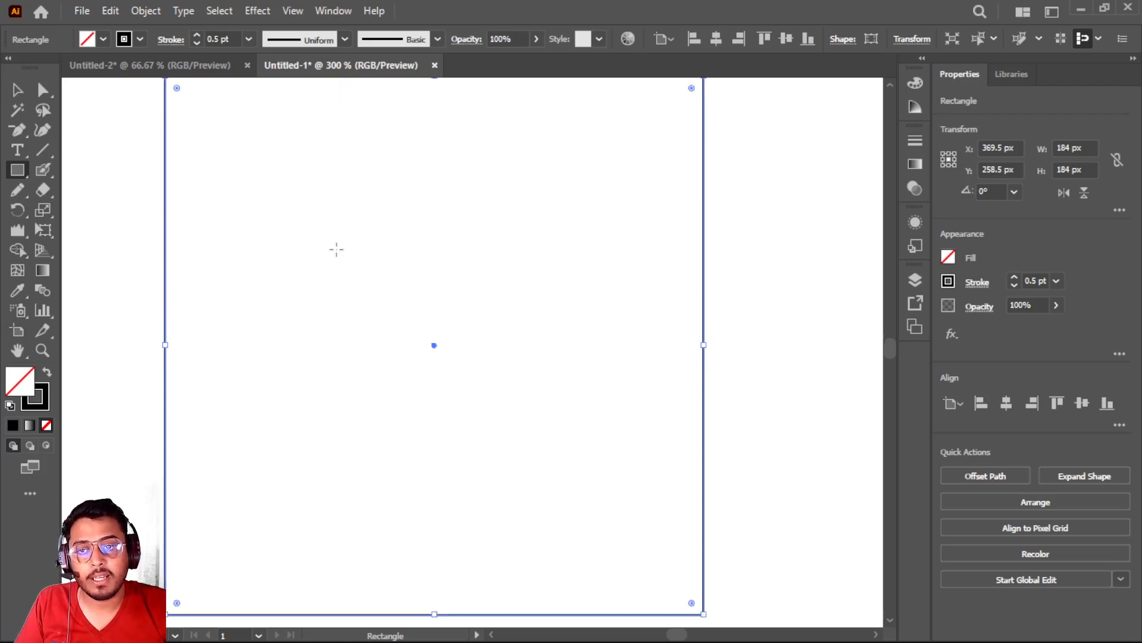
Draw a 62 × 62 px square centred inside the large square
mouse_move(337, 249)
left_mouse_down()
mouse_move(464, 390)
mouse_move(491, 401)
mouse_move(494, 420)
mouse_move(516, 408)
mouse_move(501, 417)
left_mouse_up()
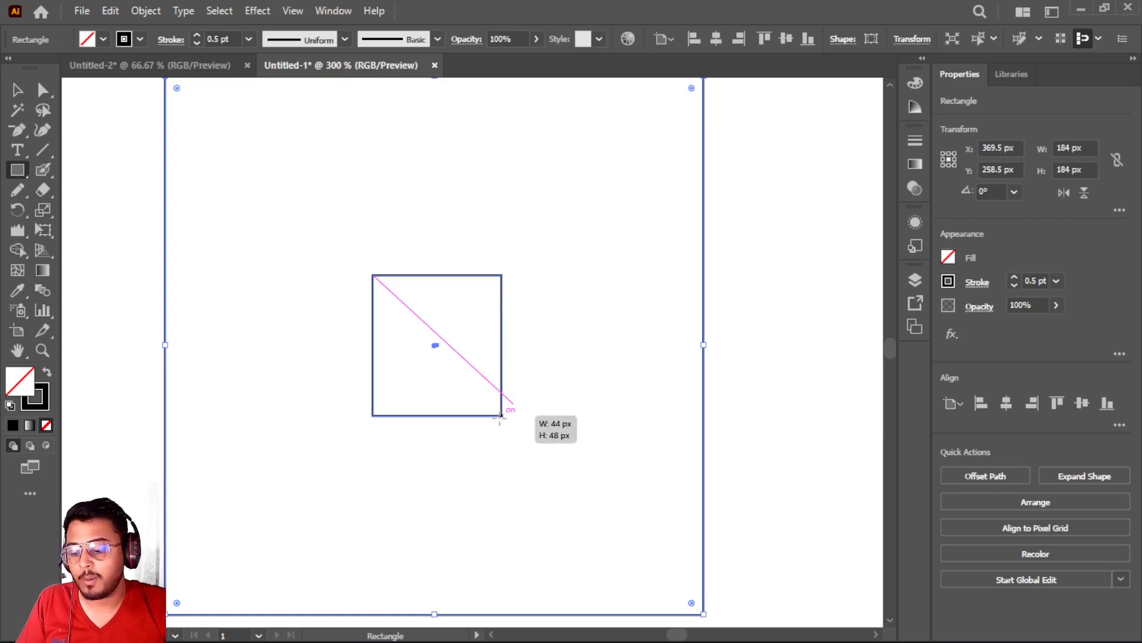
mouse_move(499, 418)
left_mouse_down()
mouse_move(528, 432)
mouse_move(507, 420)
left_mouse_up()
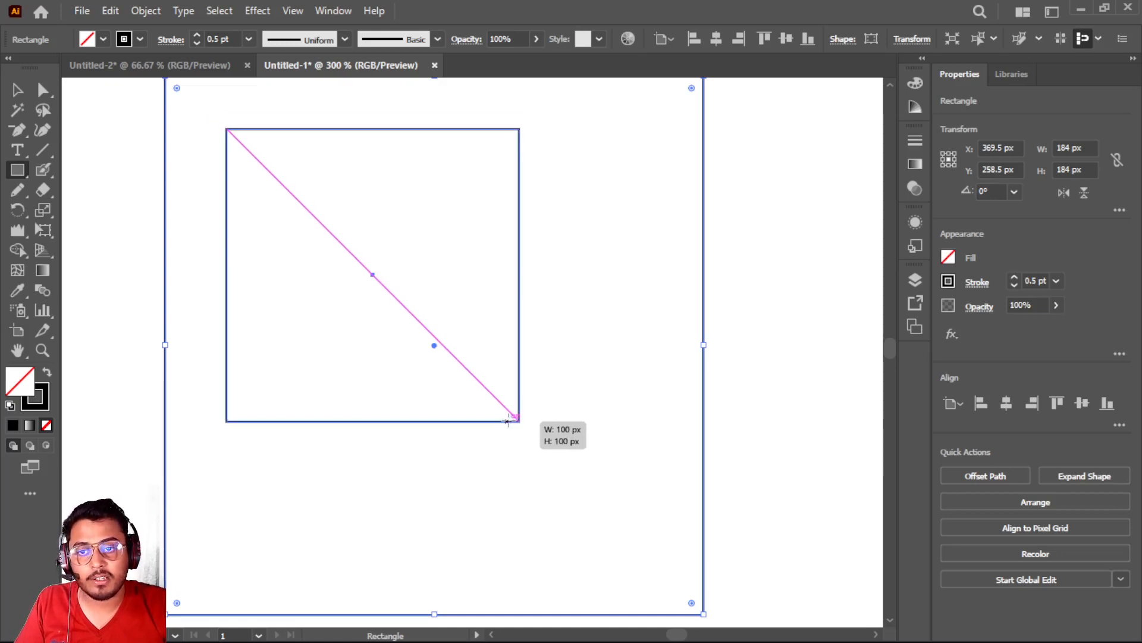
mouse_move(507, 420)
left_mouse_down()
mouse_move(554, 489)
mouse_move(593, 503)
mouse_move(507, 411)
mouse_move(525, 435)
left_mouse_up()
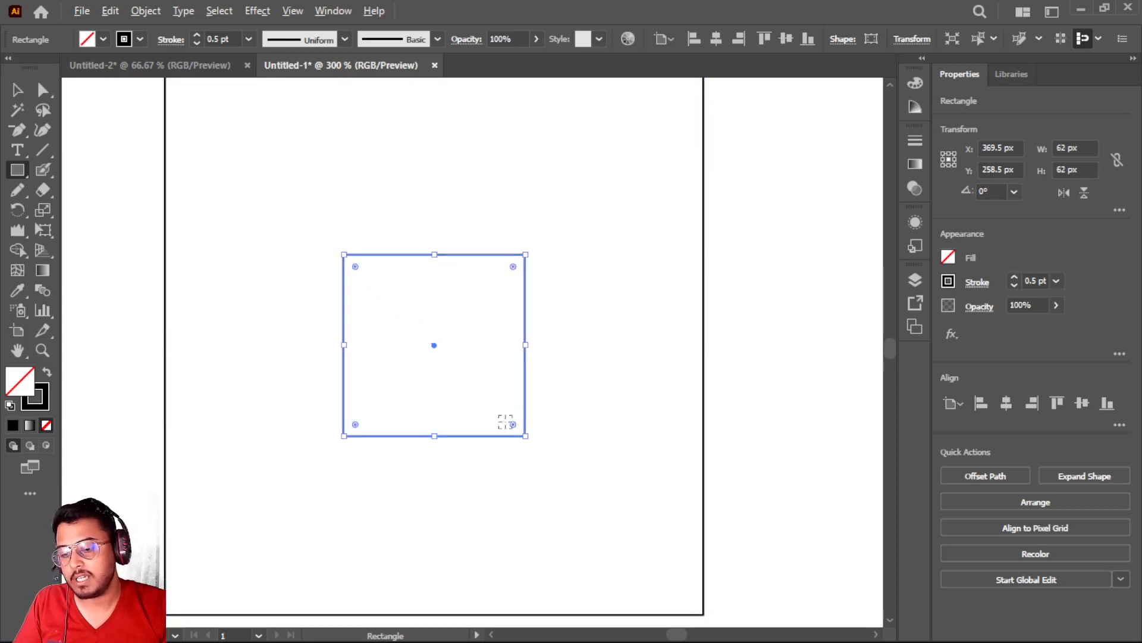
scroll(505, 422, "down", 1)
scroll(505, 422, "up", 1)
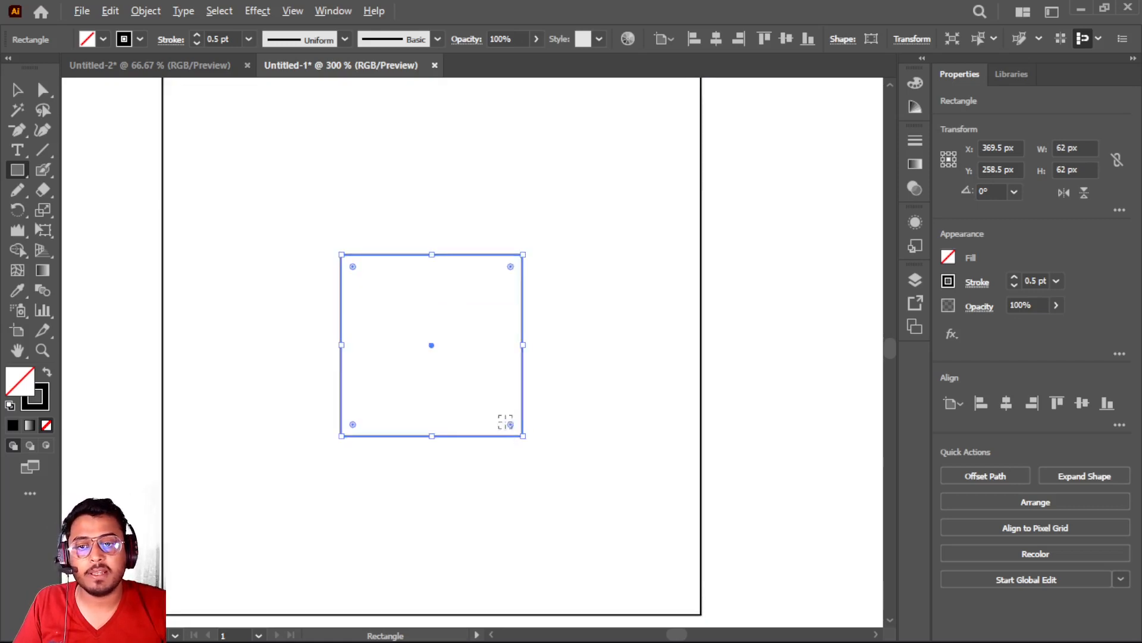
scroll(423, 344, "down", 1)
scroll(423, 344, "up", 2)
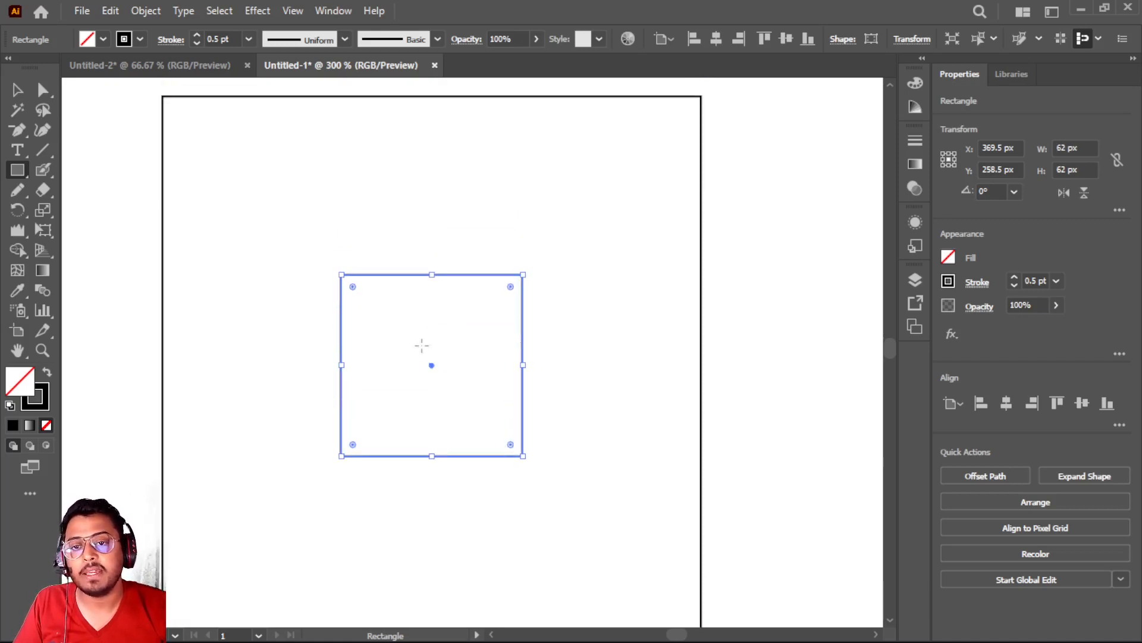
Add the first name in capitals as 12 pt Myriad Pro text above the small square
left_click(19, 148)
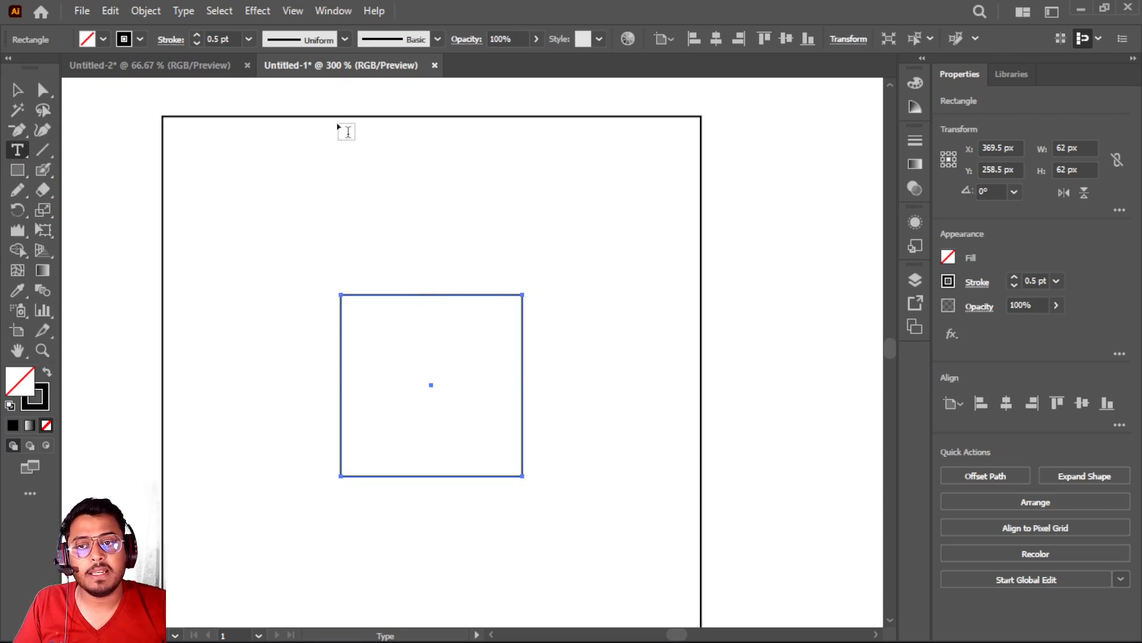
left_click(347, 130)
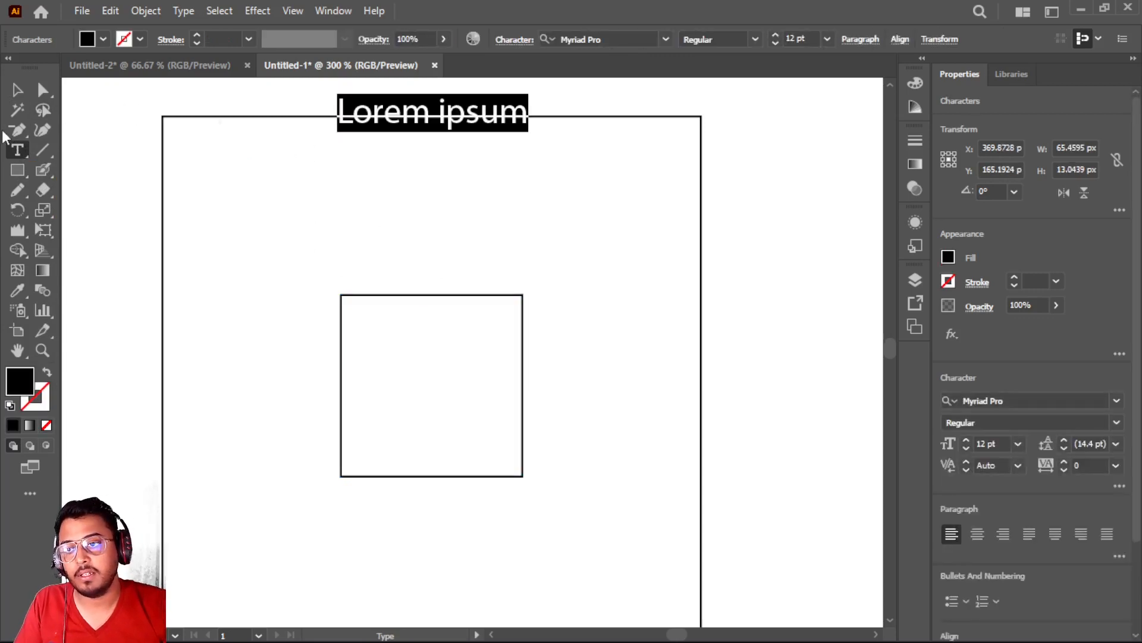
key("ctrl+z")
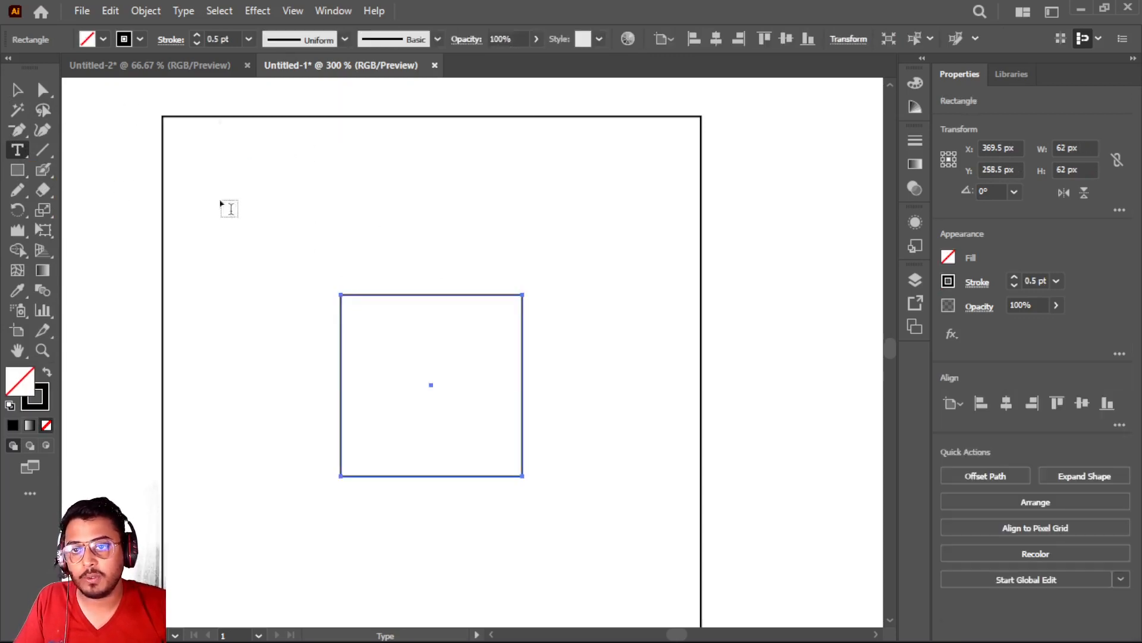
left_click(344, 248)
type("DEEPAK")
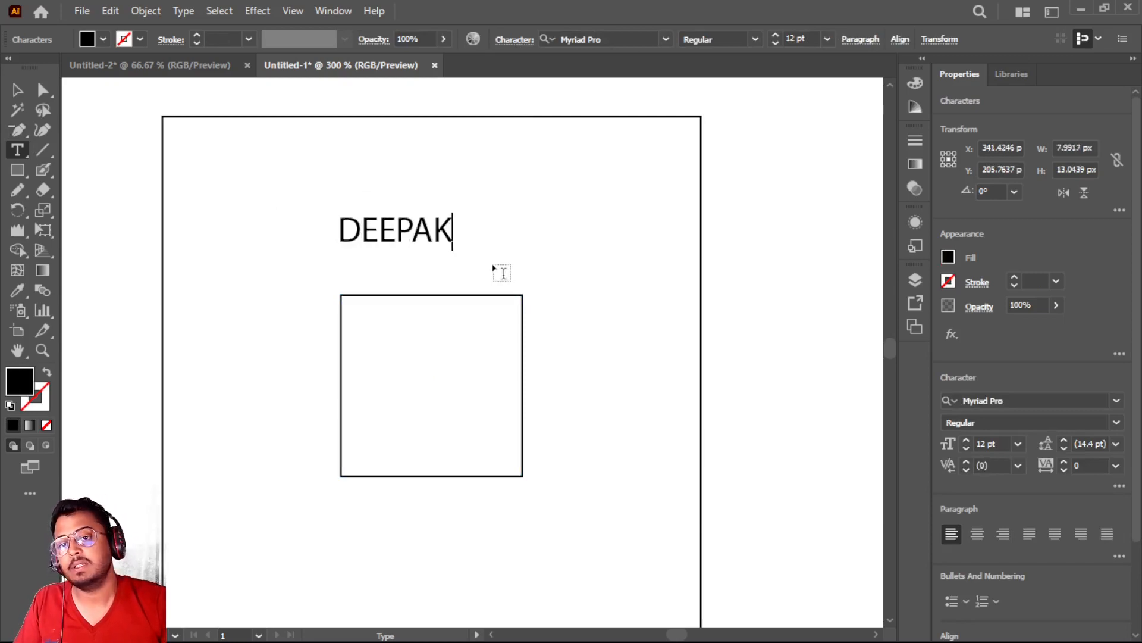
left_click(16, 89)
Place the name on the small square's upper edge and scale it to about 64 × 20 px to span the square's width
left_click(424, 235)
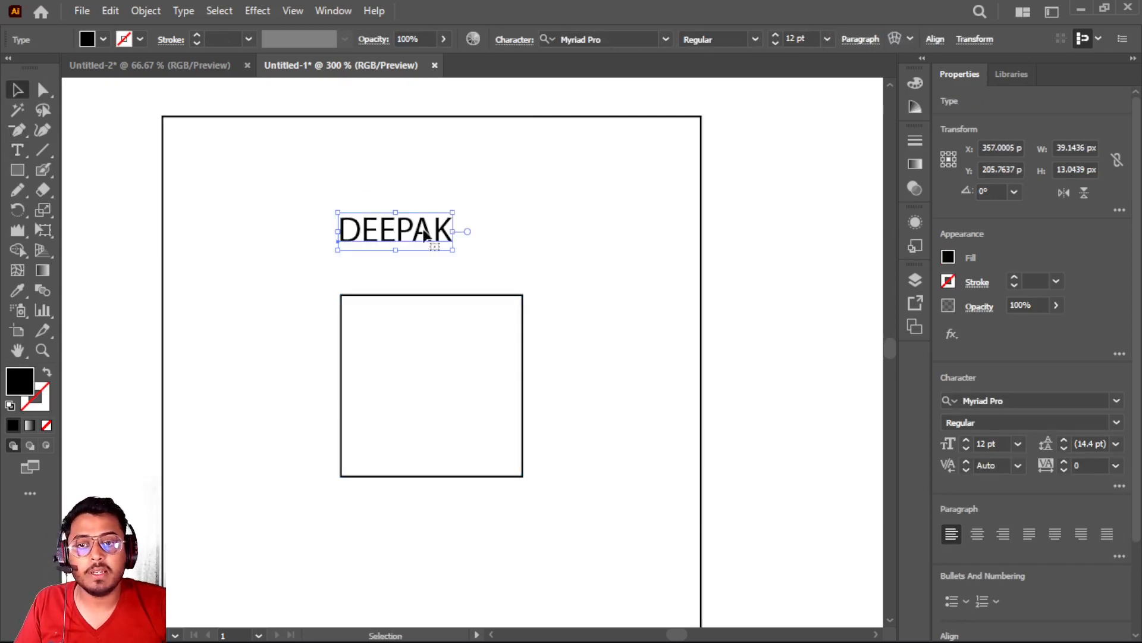
left_click_drag(402, 236, 424, 285)
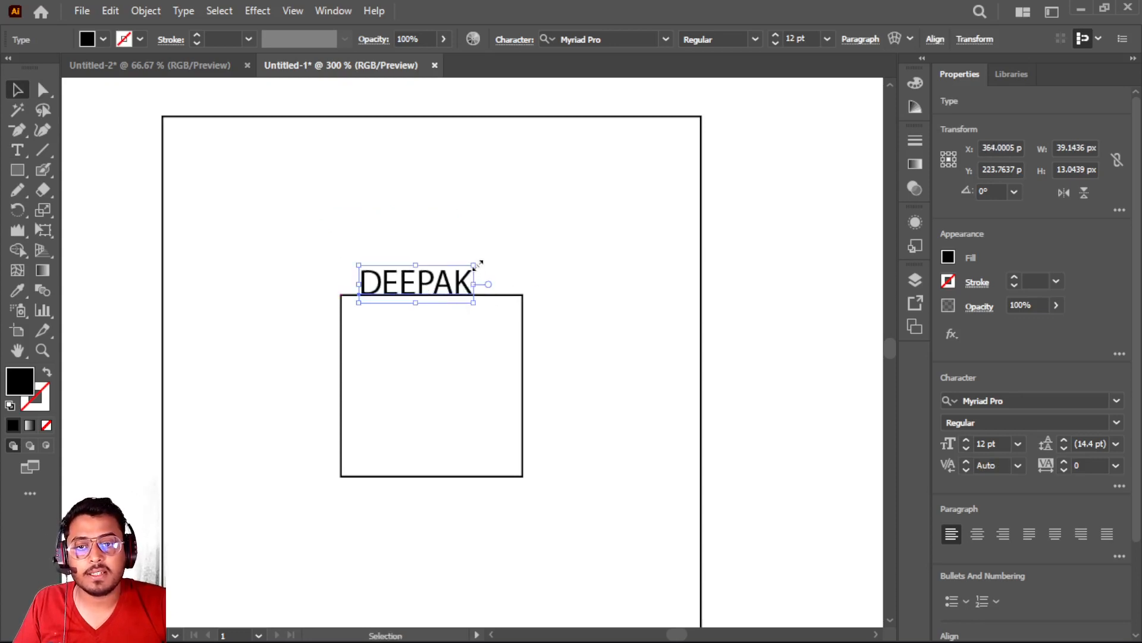
left_click_drag(475, 263, 532, 245)
left_click_drag(460, 283, 440, 286)
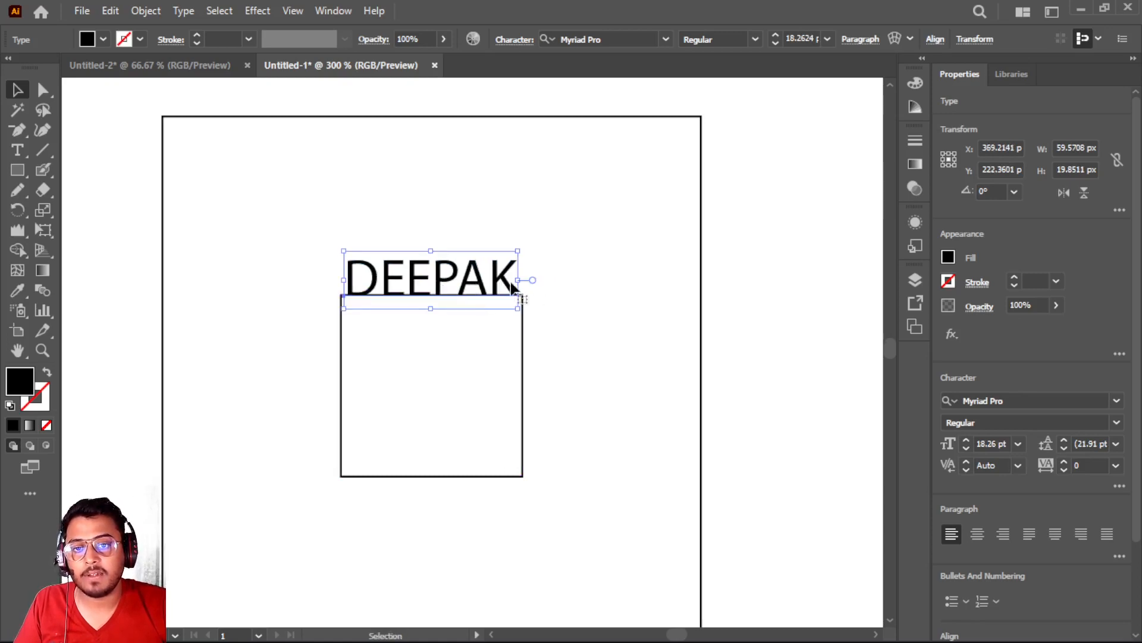
left_click_drag(524, 278, 529, 279)
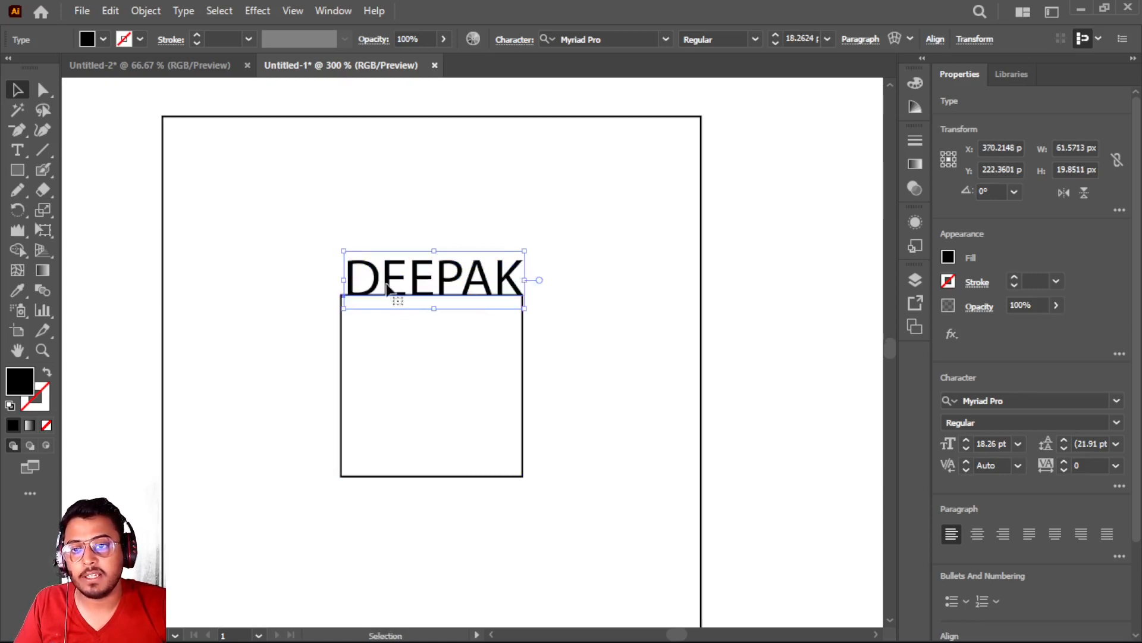
left_click_drag(345, 279, 336, 281)
Examine how the name lines up with the upper edge and corners of the small square
scroll(409, 295, "up", 2)
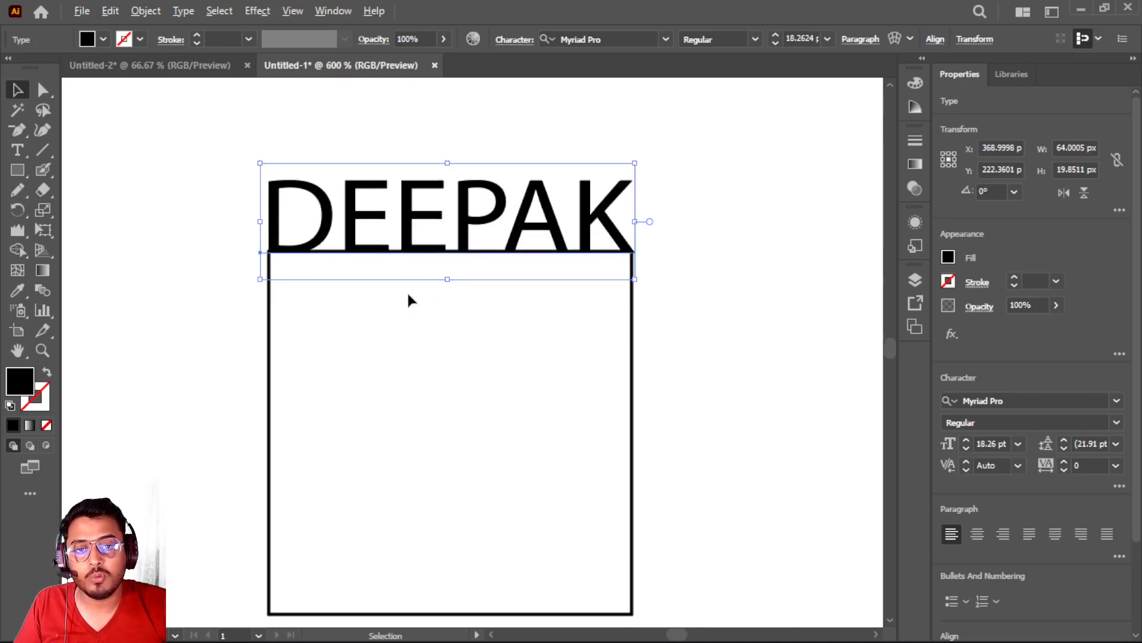
scroll(407, 290, "up", 1)
scroll(407, 291, "down", 1)
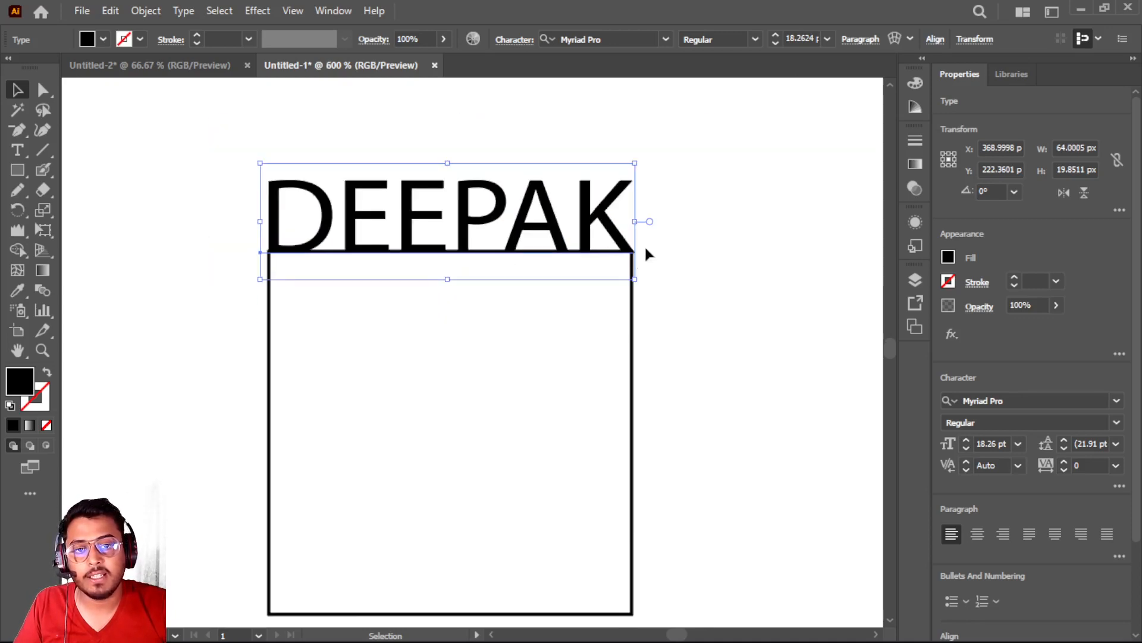
left_click(676, 256)
scroll(676, 256, "down", 1)
scroll(676, 256, "up", 1)
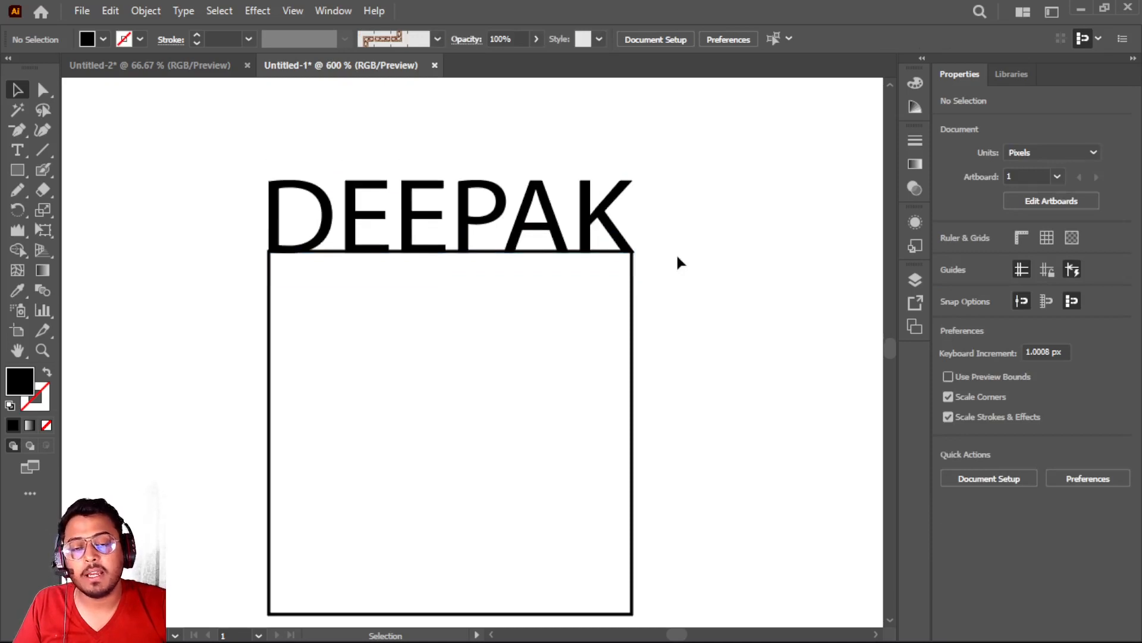
scroll(676, 252, "up", 1)
scroll(676, 252, "down", 2)
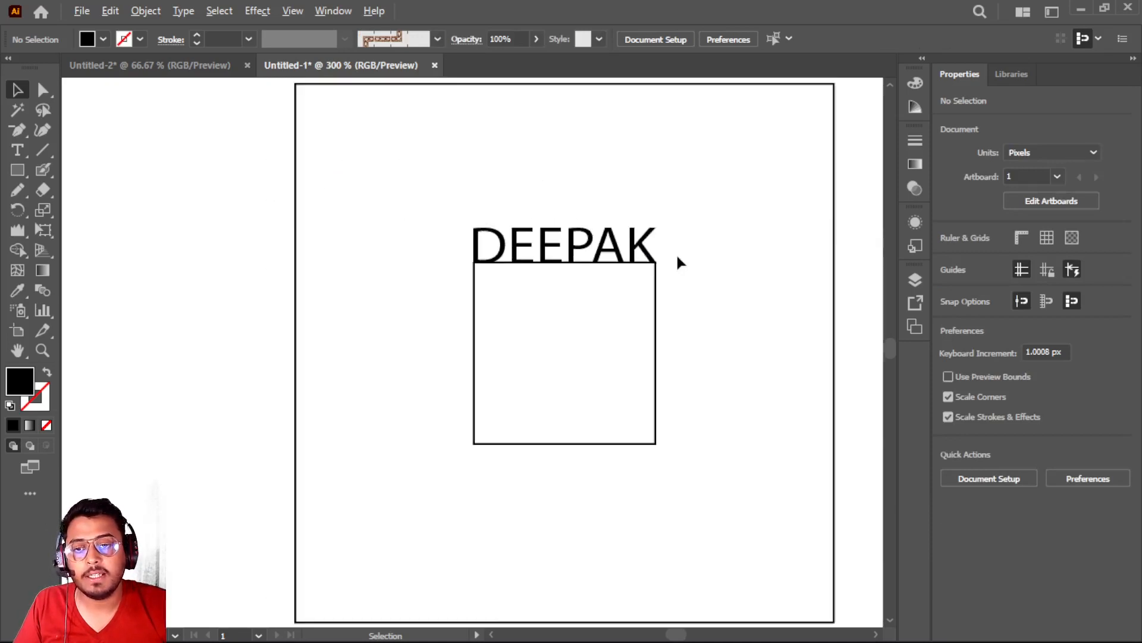
Place copies of the name beside the left and right edges and under the lower edge of the small square
left_click(547, 250)
right_click(546, 252)
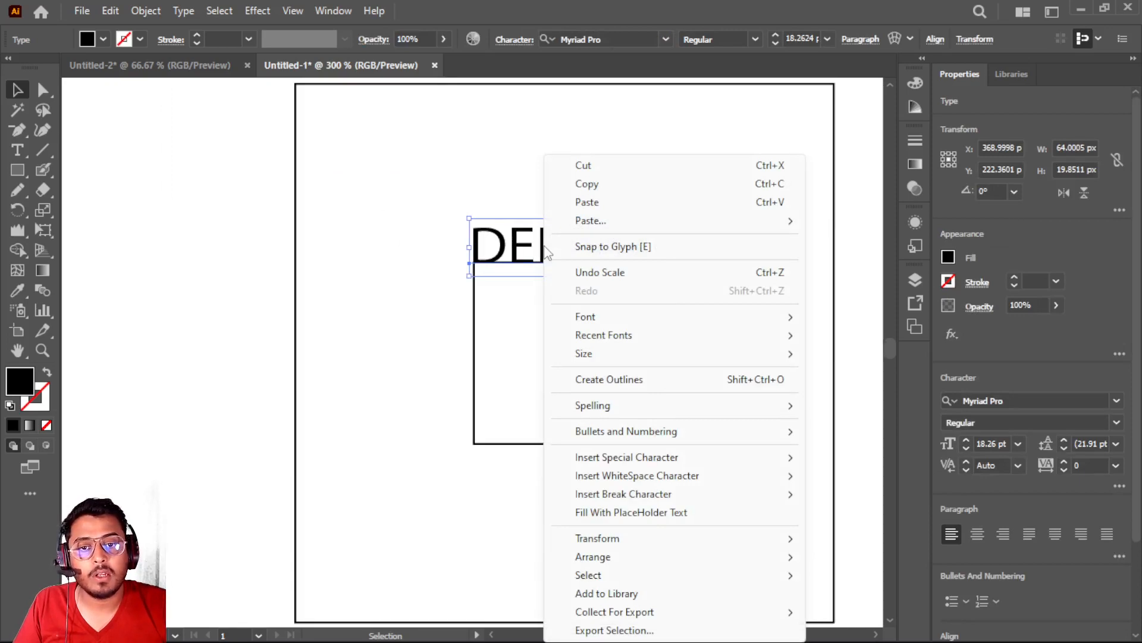
key("Escape")
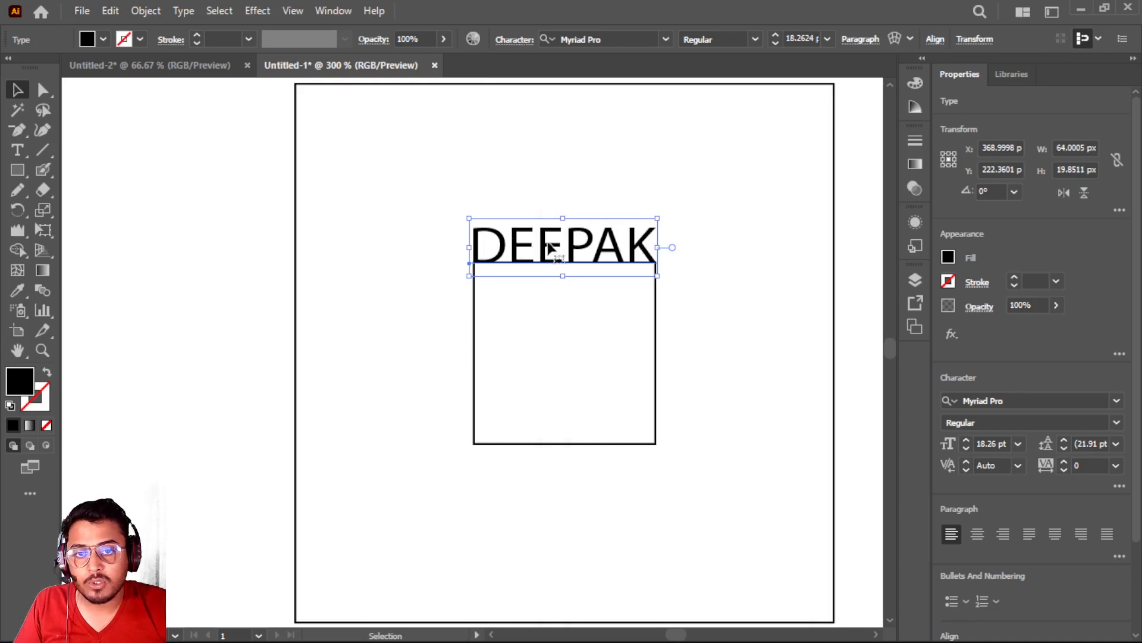
left_click_drag(543, 252, 365, 379)
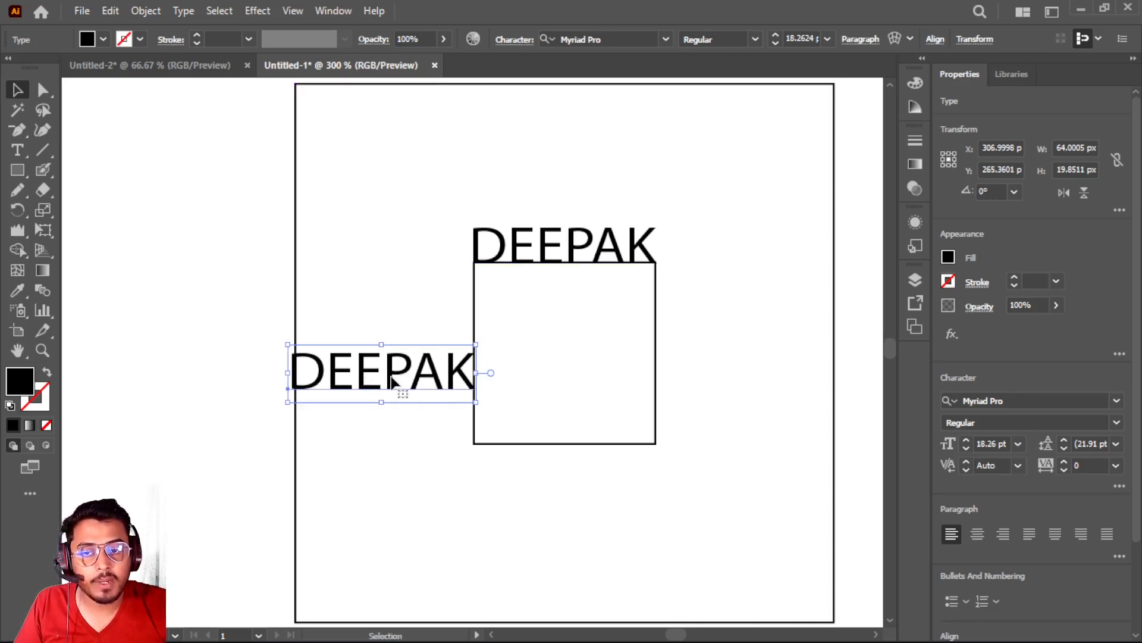
left_click_drag(390, 381, 758, 374)
left_click_drag(551, 541, 548, 472)
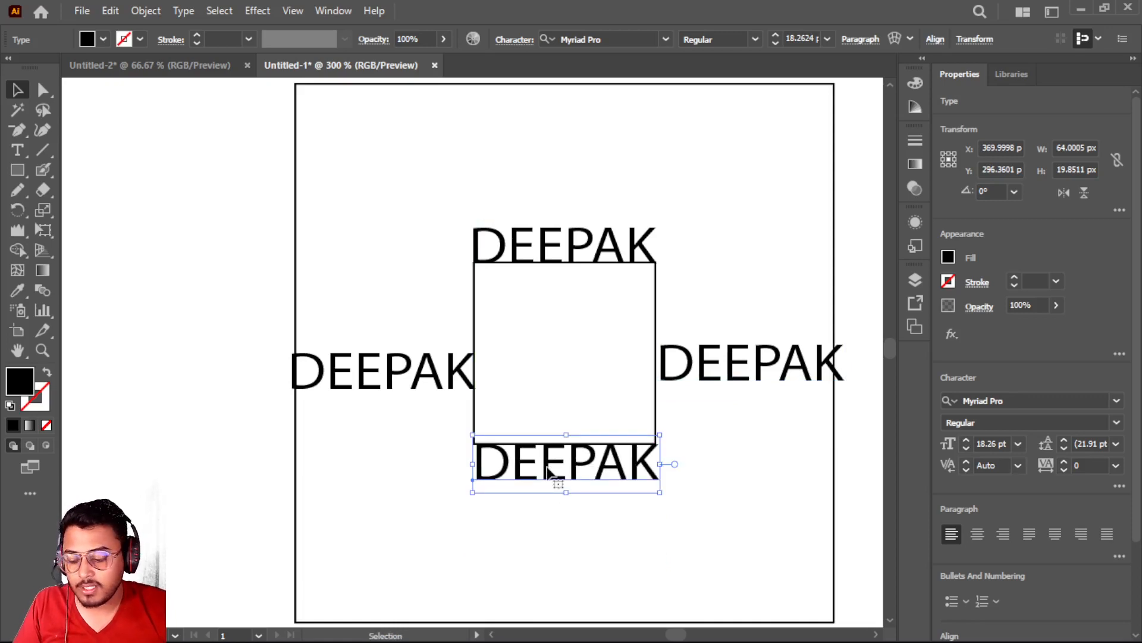
Nudge the lower copy of the name to match the small square's width and sit about 1 px lower, clear of its bottom edge
scroll(547, 472, "up", 3)
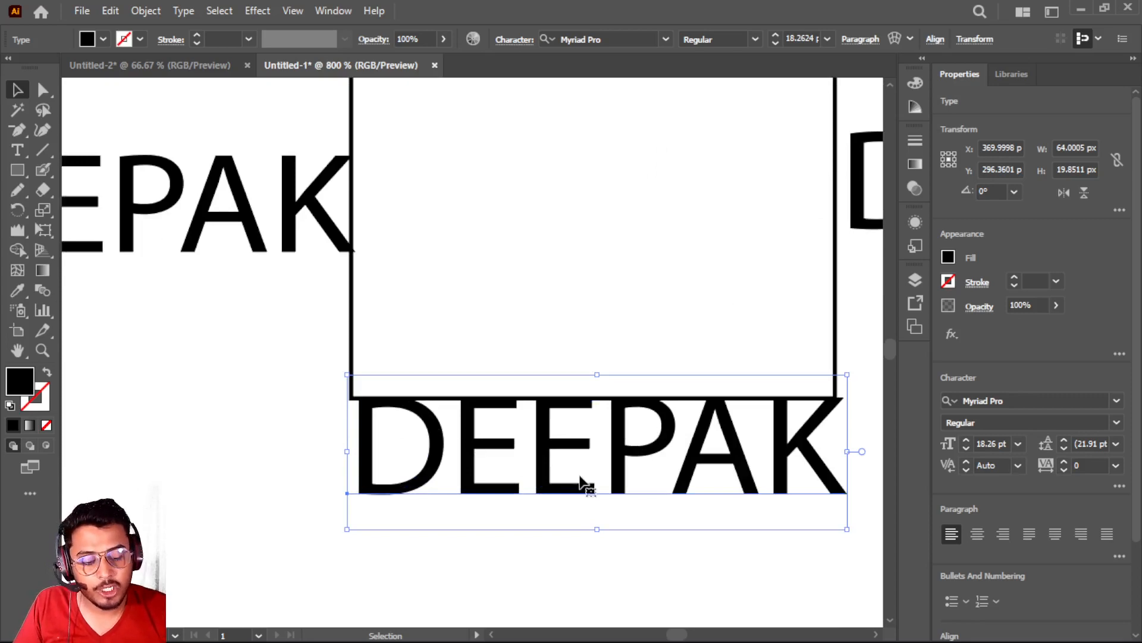
key("Left")
key("Left")
key("Left")
key("Right")
key("Right")
key("Right")
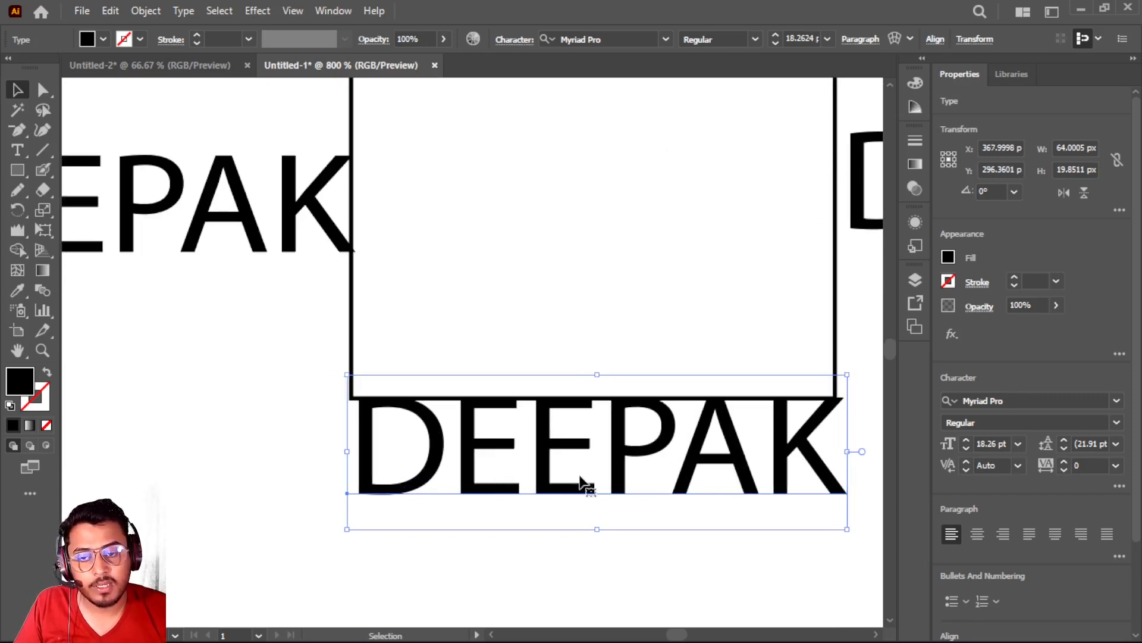
key("shift+Left")
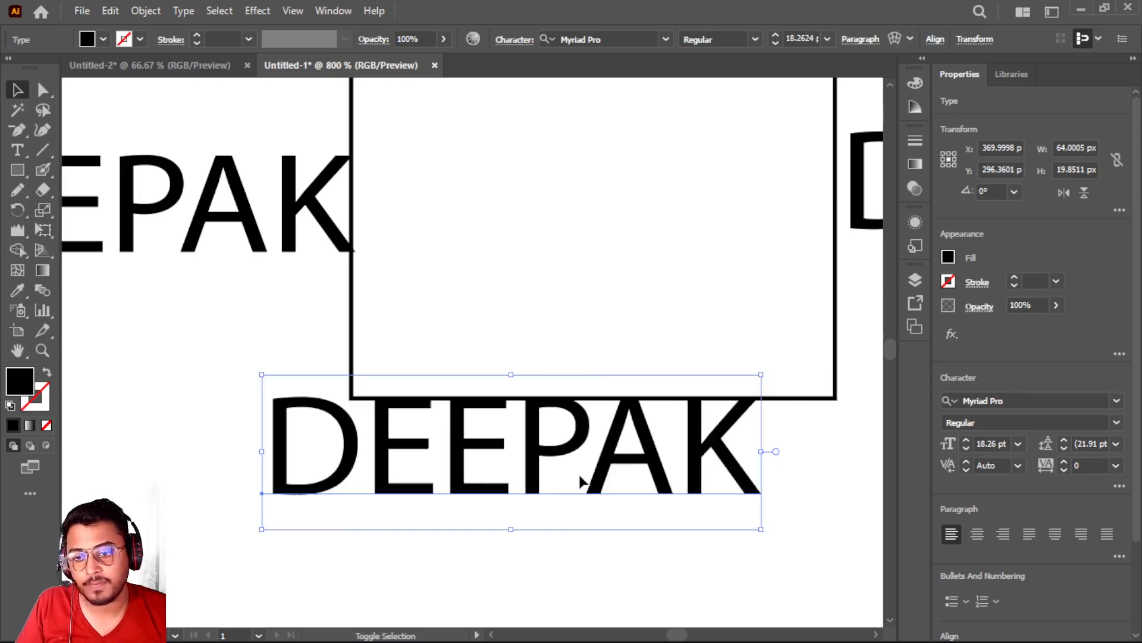
key("Right")
key("Right")
key("Right")
key("Right")
key("Right")
key("Right")
key("Right")
key("Right")
key("Right")
key("Right")
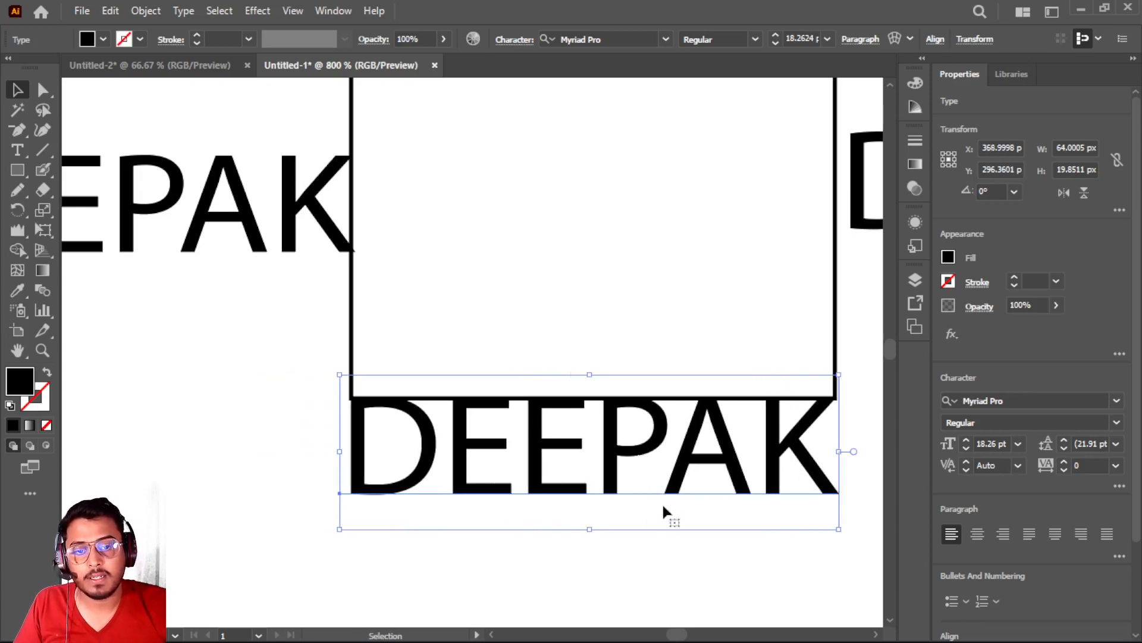
left_click_drag(616, 467, 610, 460)
Rotate the left copy of the name to 90° and set its baseline against the small square's left edge
scroll(566, 301, "up", 5)
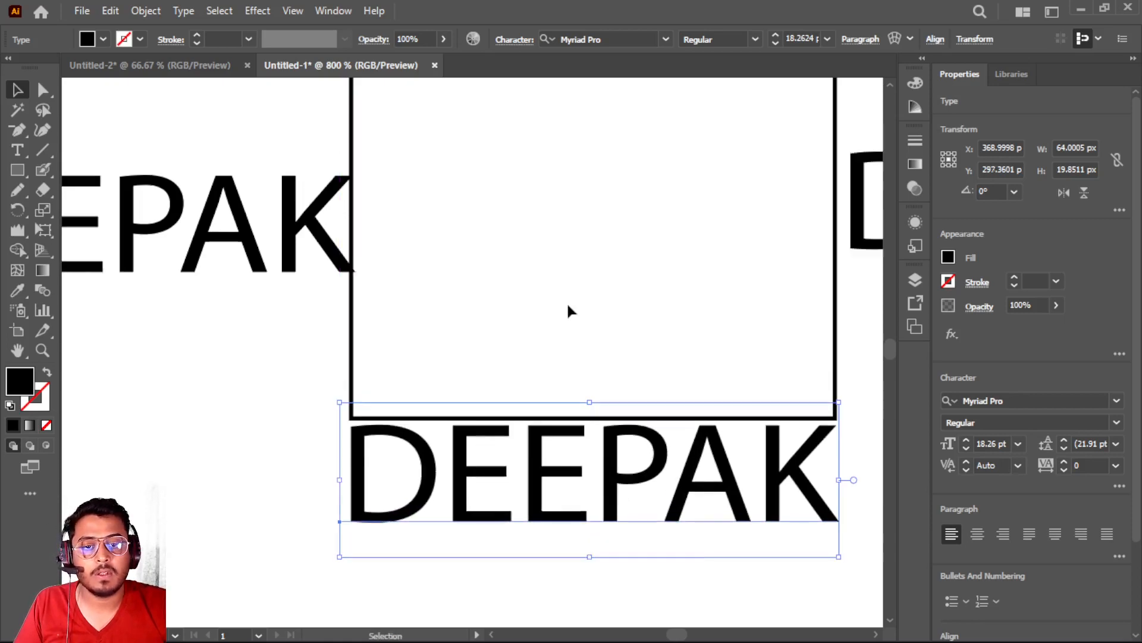
scroll(506, 322, "up", 2)
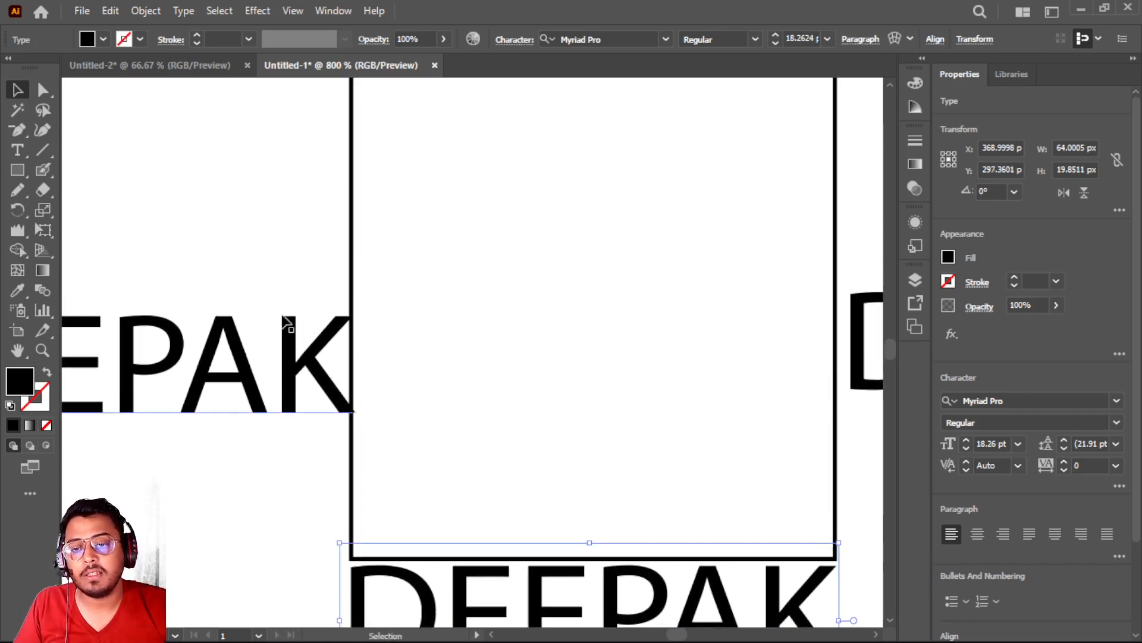
scroll(288, 322, "down", 3)
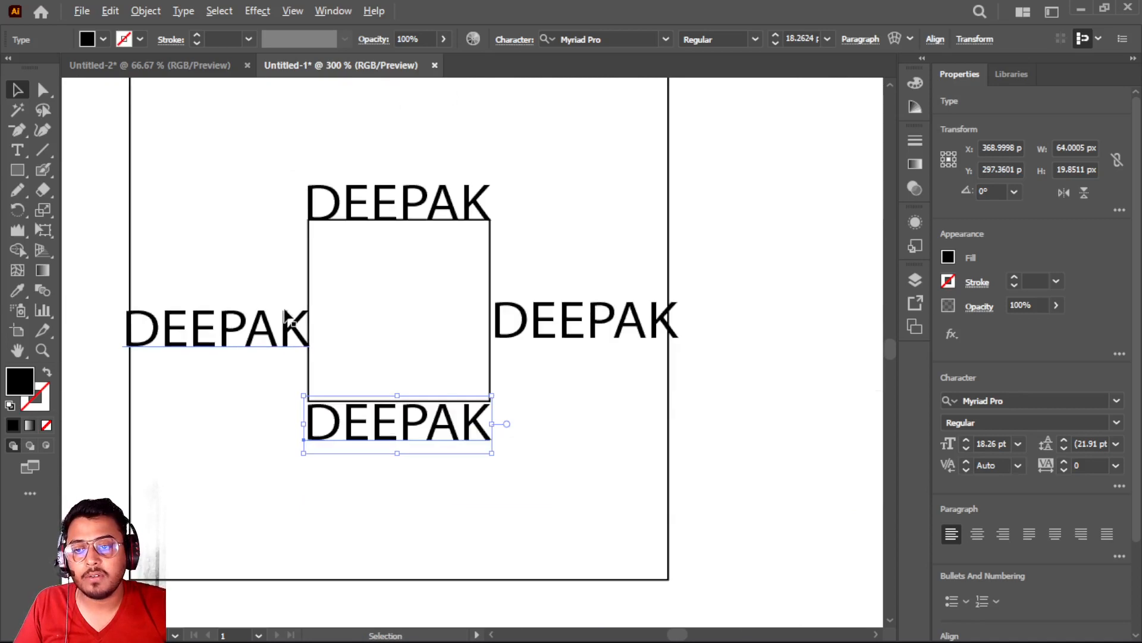
left_click(203, 334)
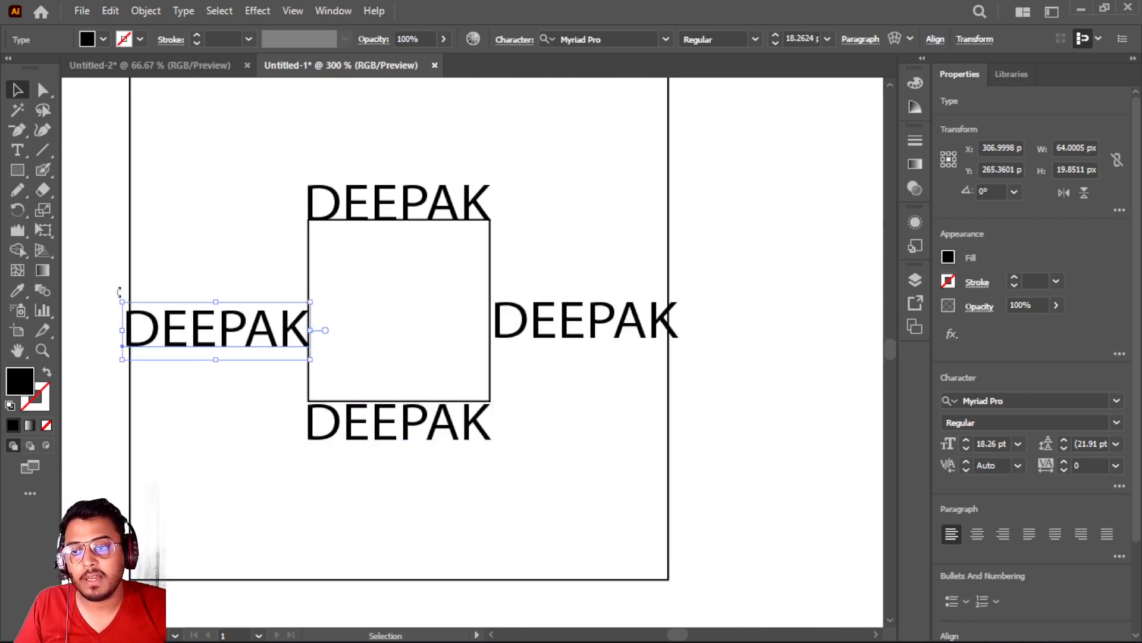
left_click_drag(119, 291, 151, 492)
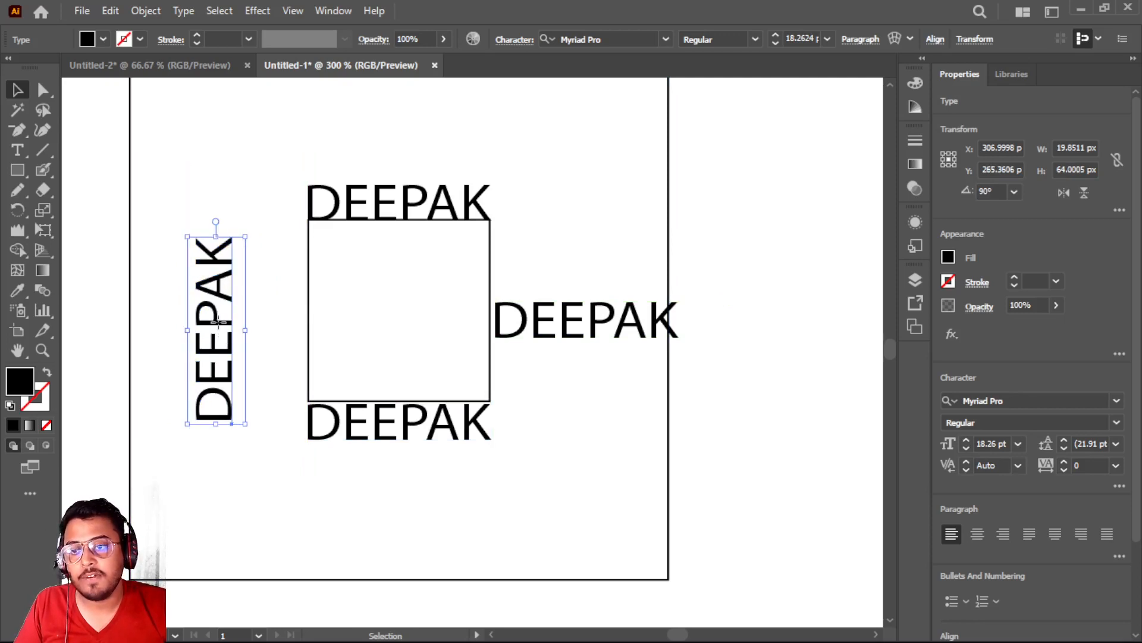
left_click_drag(218, 322, 293, 310)
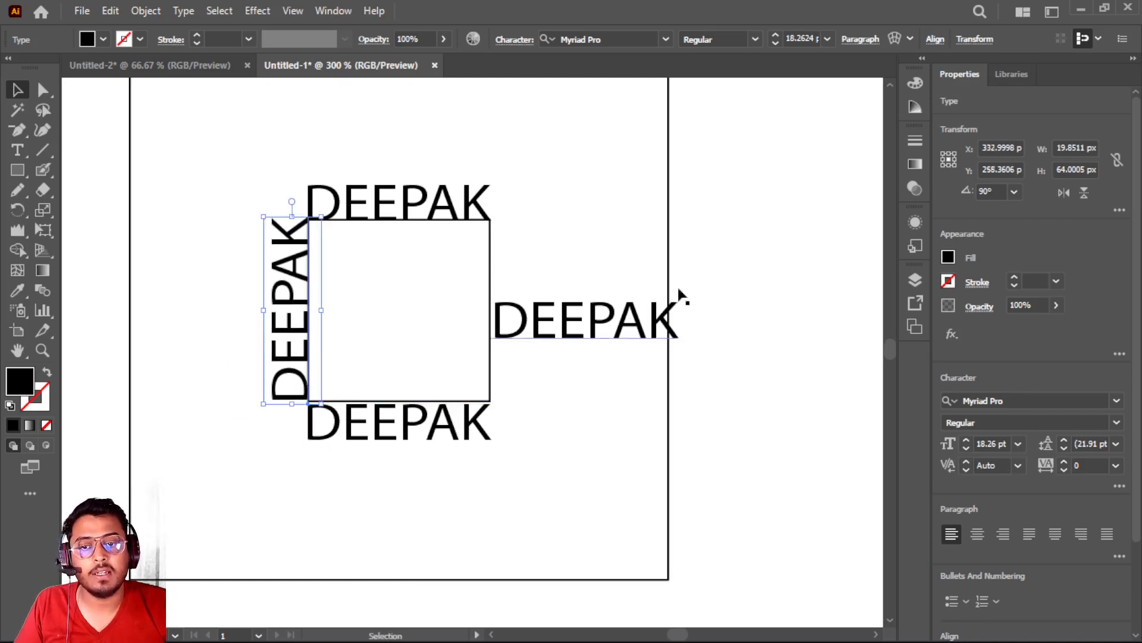
Rotate the right copy of the name to 270° and set its baseline against the small square's right edge
left_click(570, 328)
left_click_drag(687, 290, 617, 451)
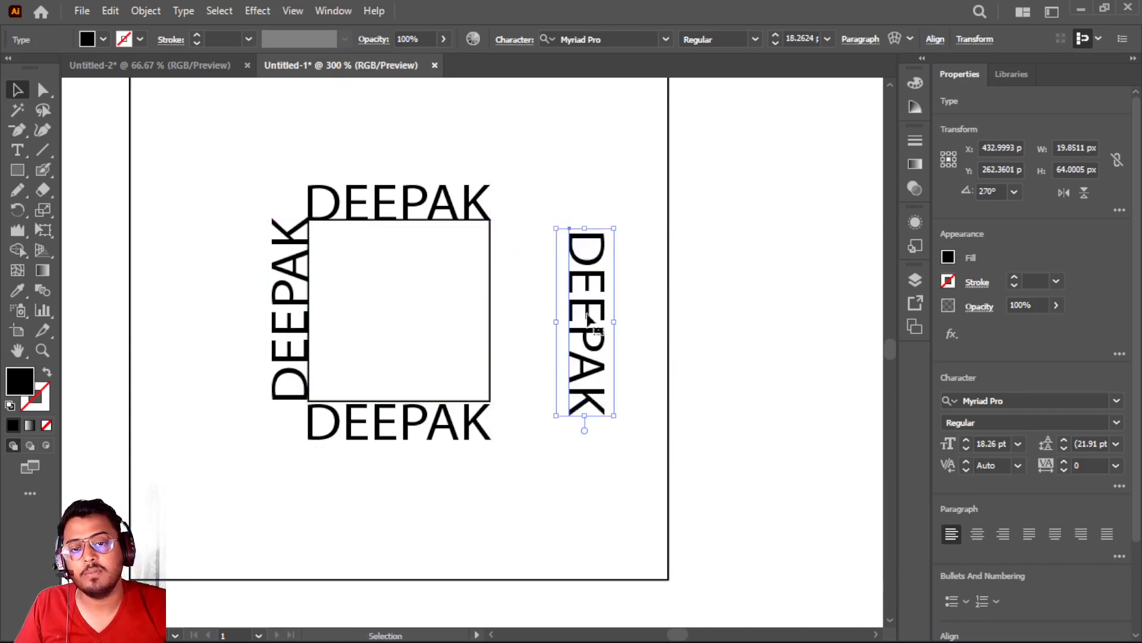
left_click_drag(580, 332, 511, 320)
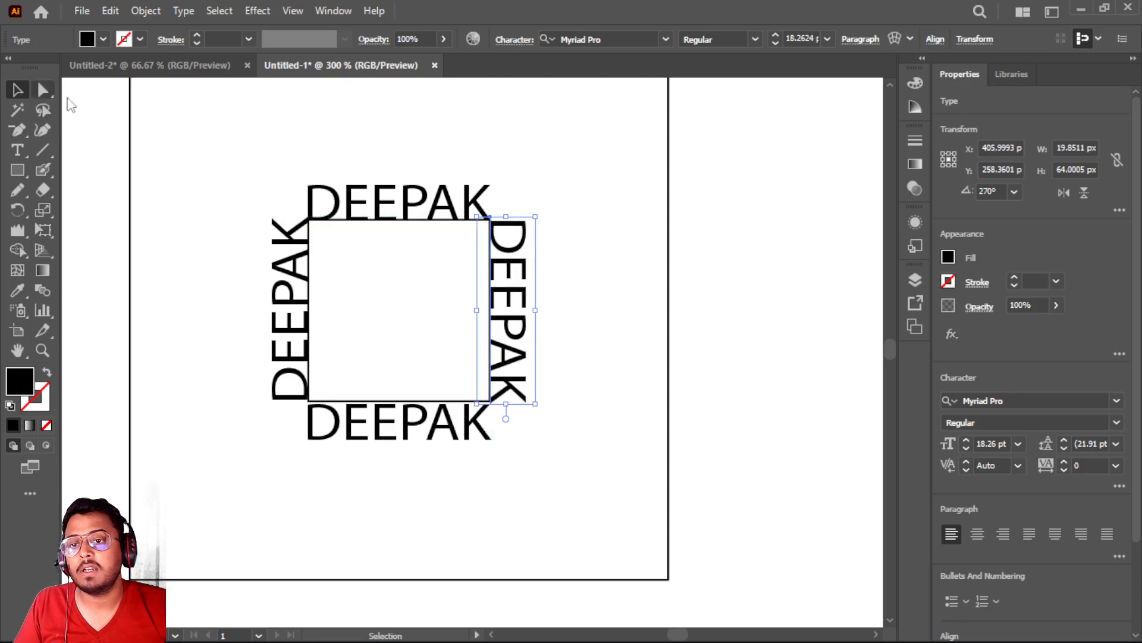
Convert all four copies of the name around the small square to outlines
left_click(221, 131)
left_click(353, 208)
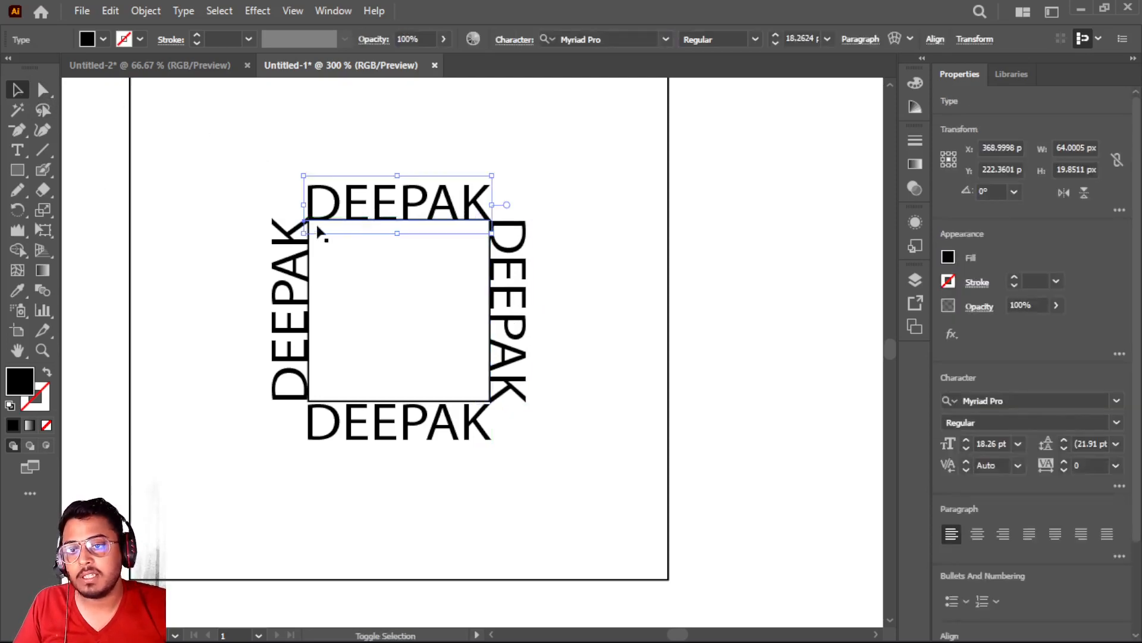
left_click(281, 273, "shift")
left_click(335, 427, "shift")
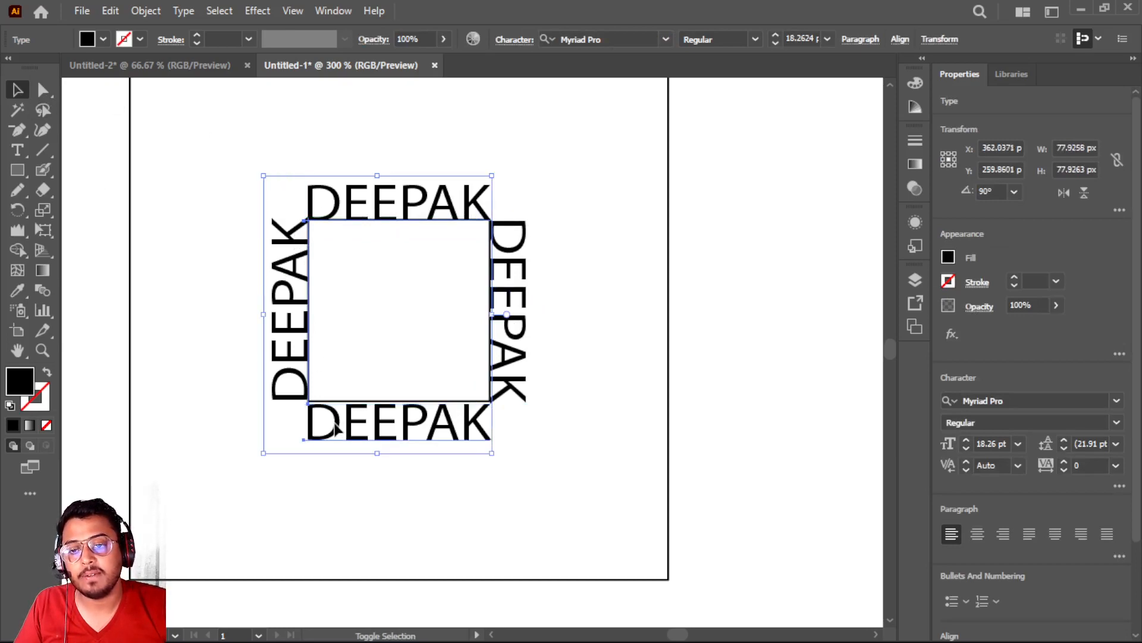
left_click(524, 357, "shift")
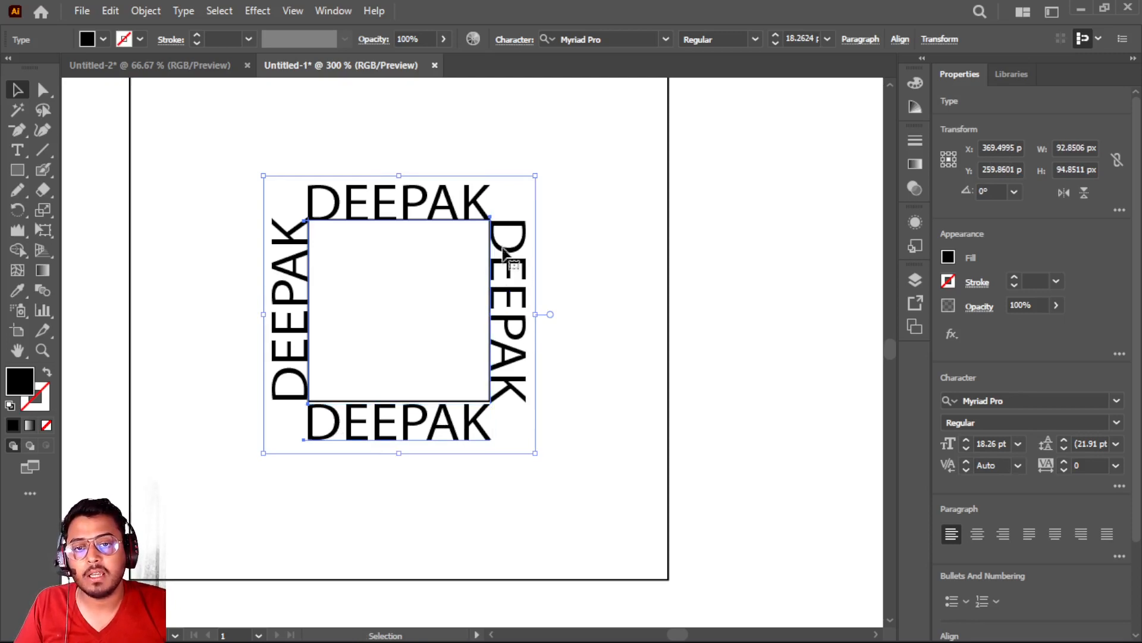
left_click_drag(507, 253, 496, 219)
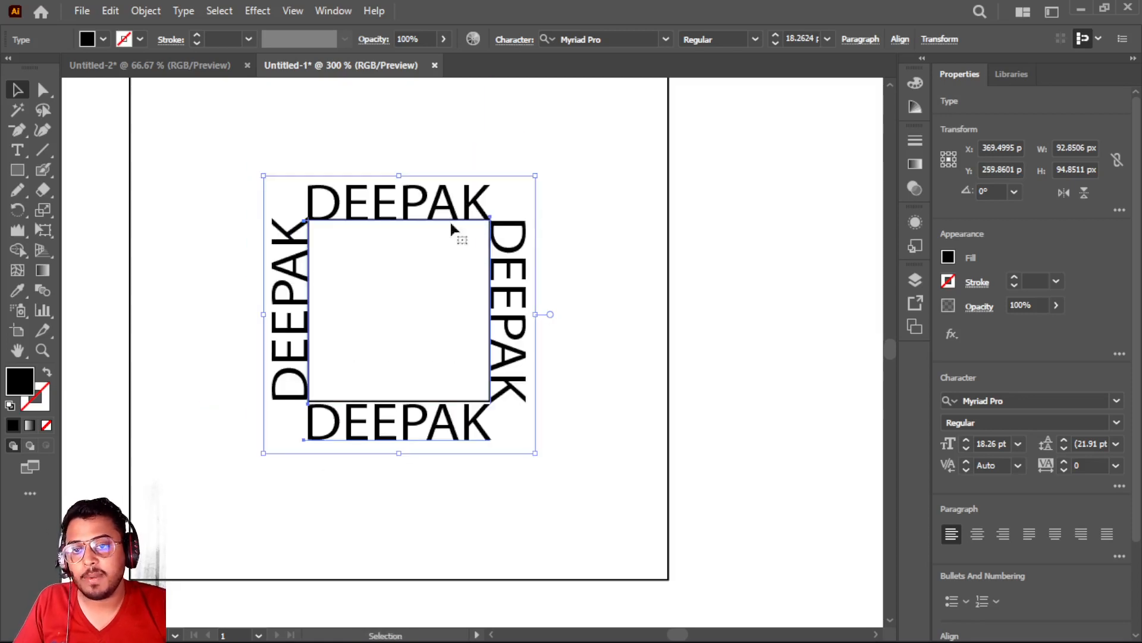
right_click(524, 229)
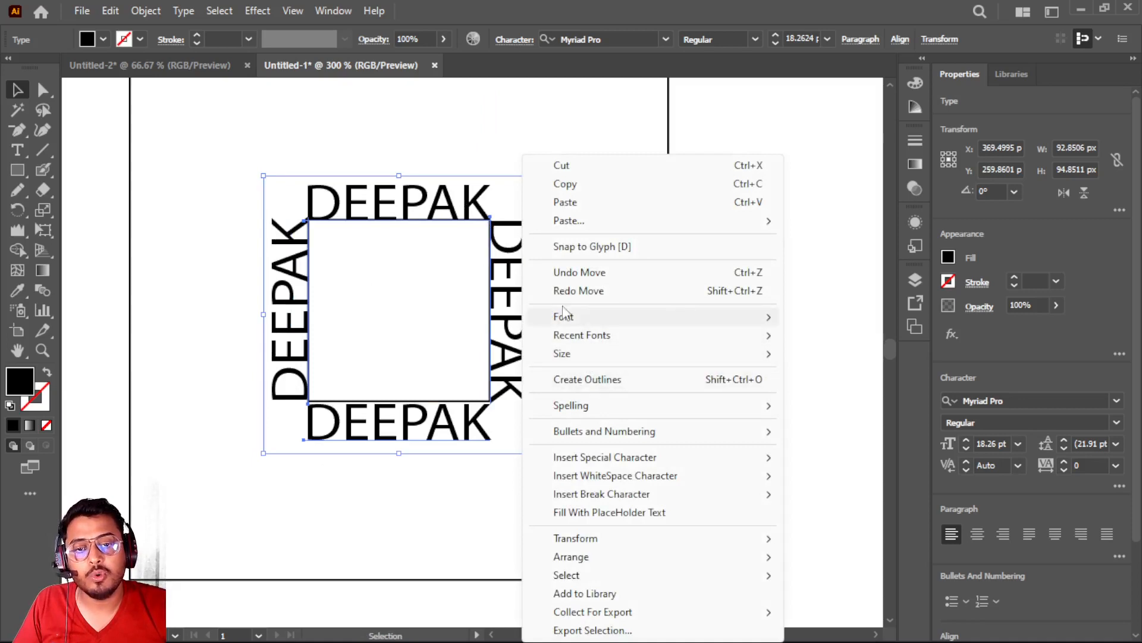
mouse_move(571, 335)
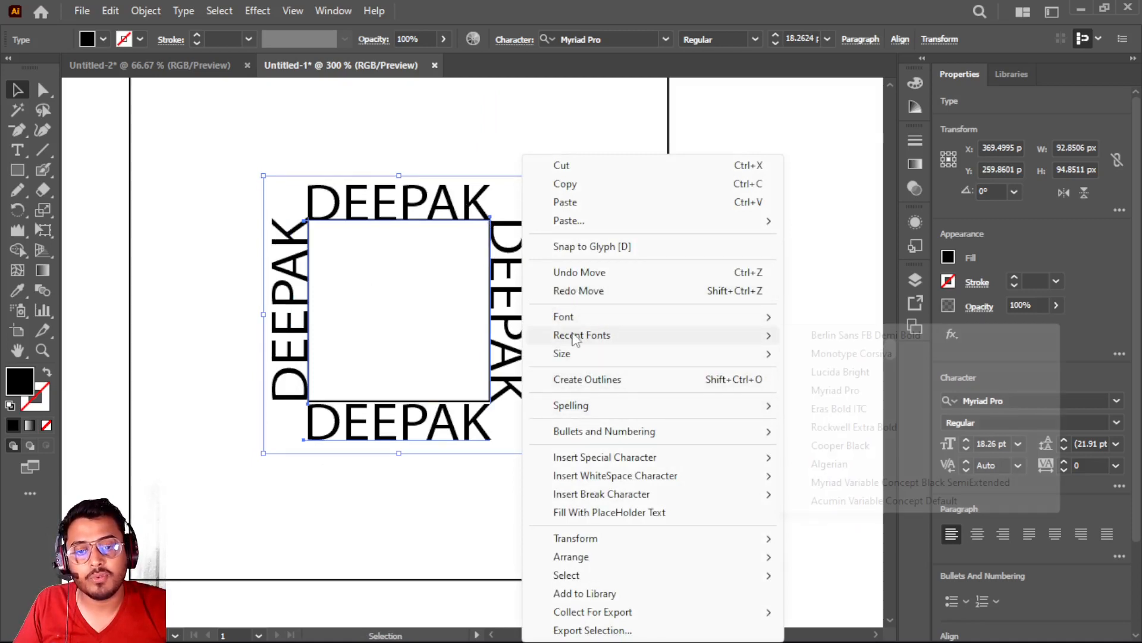
right_click(418, 209)
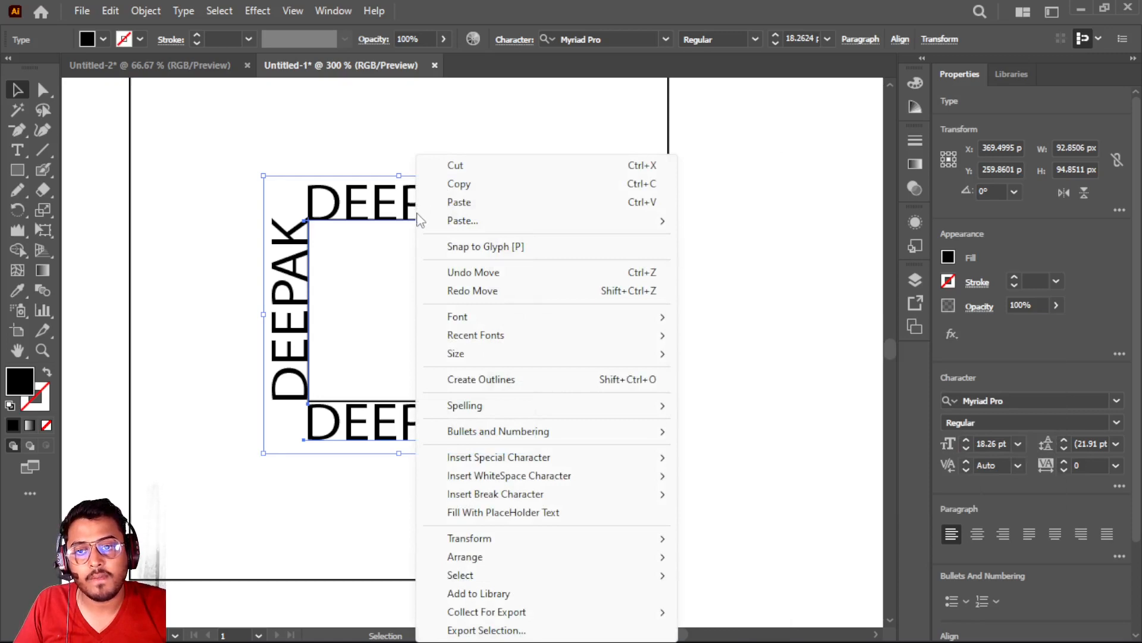
right_click(410, 221)
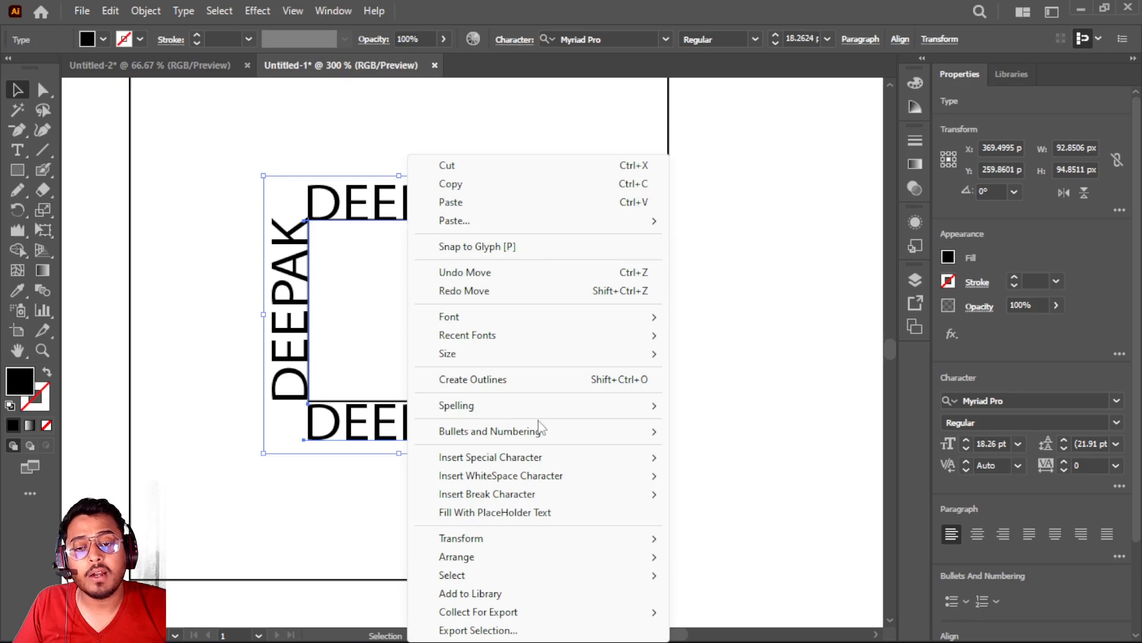
left_click(473, 381)
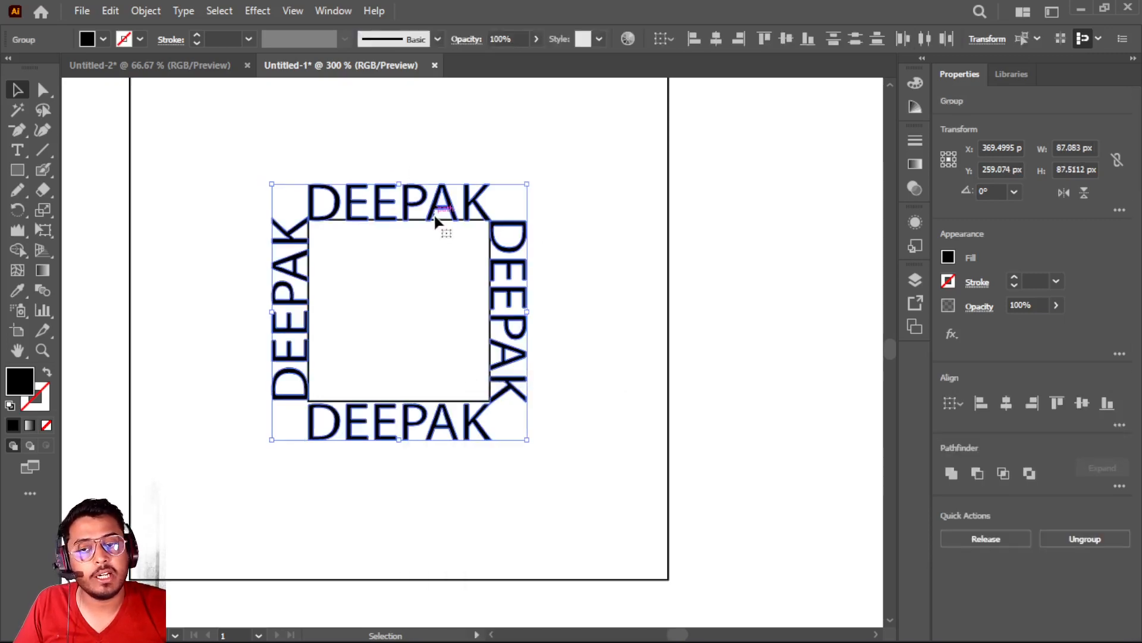
left_click(552, 173)
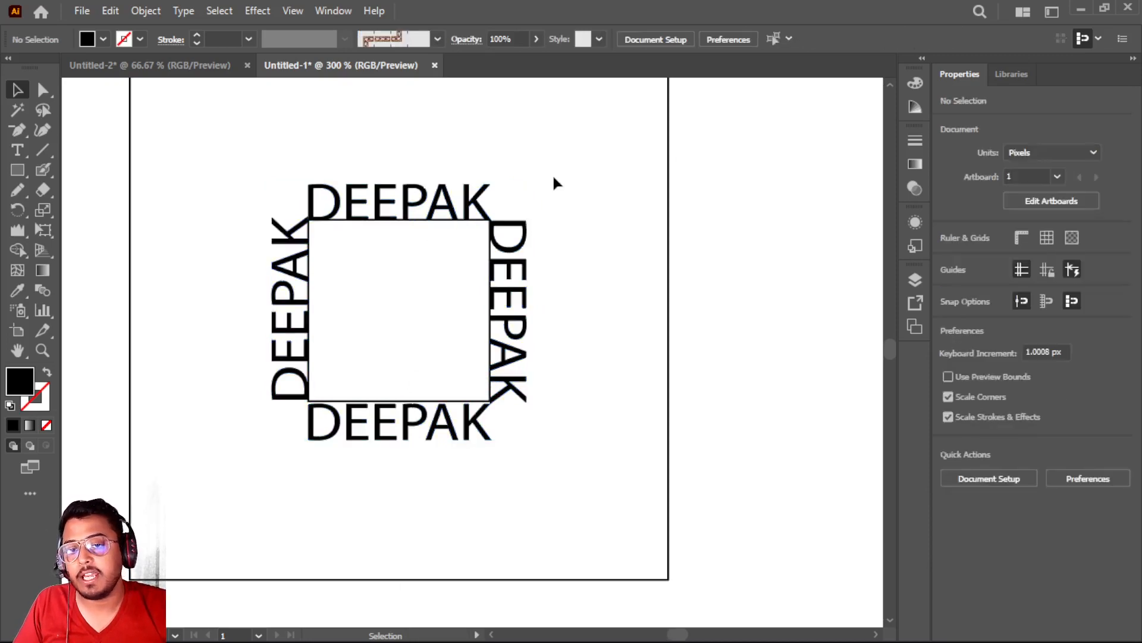
Try slightly narrowing the upper side of the name above the square with Free Transform's Perspective Distort, and undo it
scroll(406, 328, "up", 3)
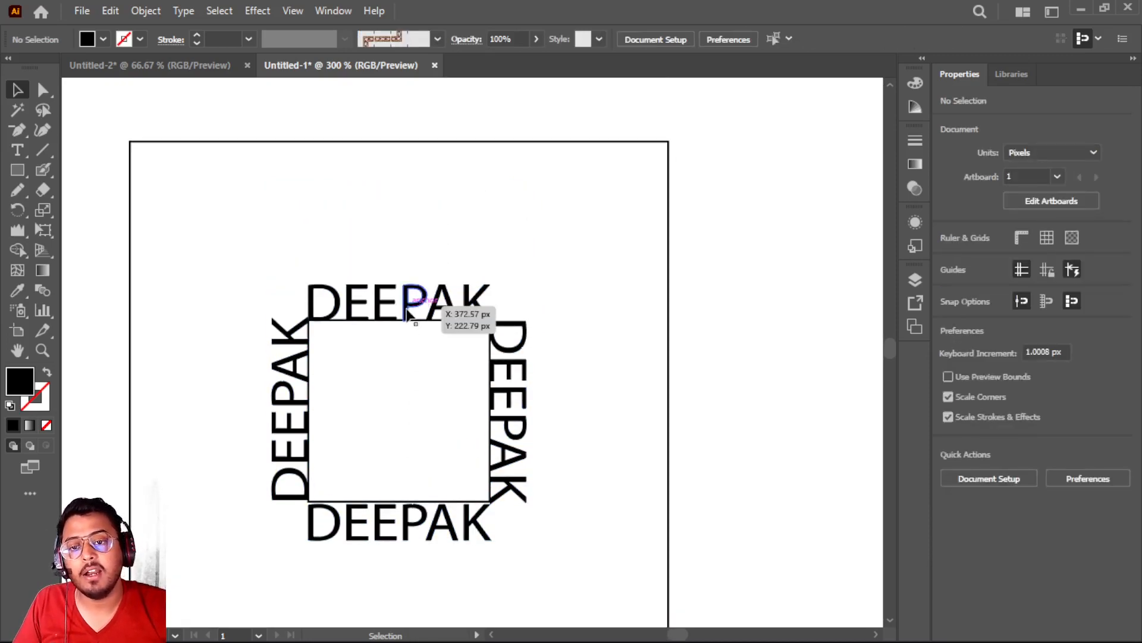
left_click(407, 307)
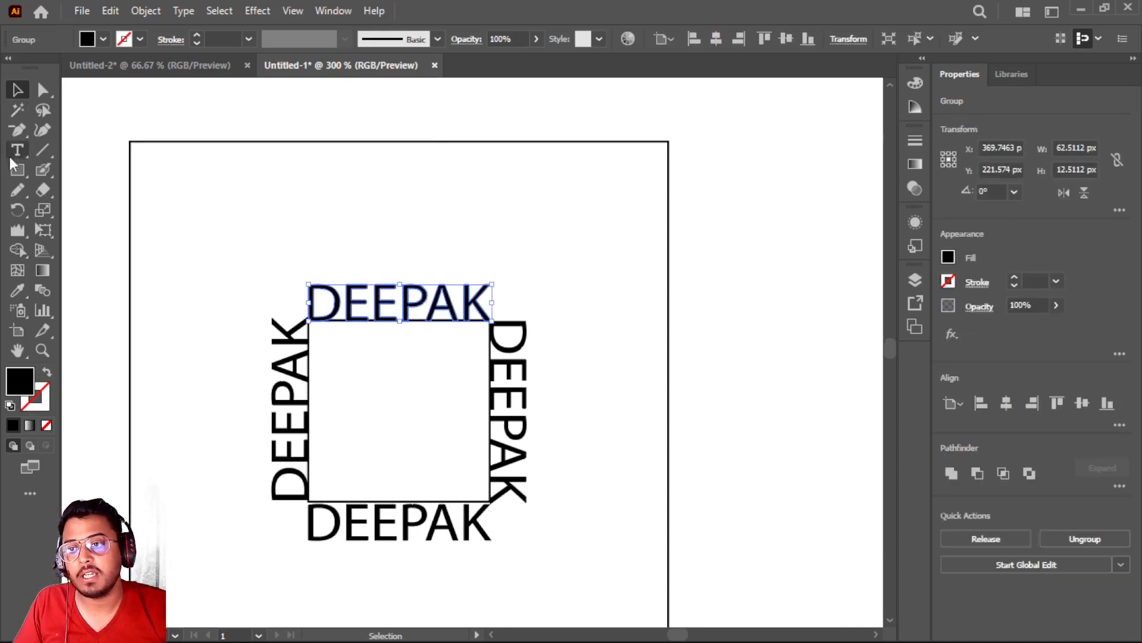
left_click(48, 211)
left_click(48, 211)
left_click(42, 230)
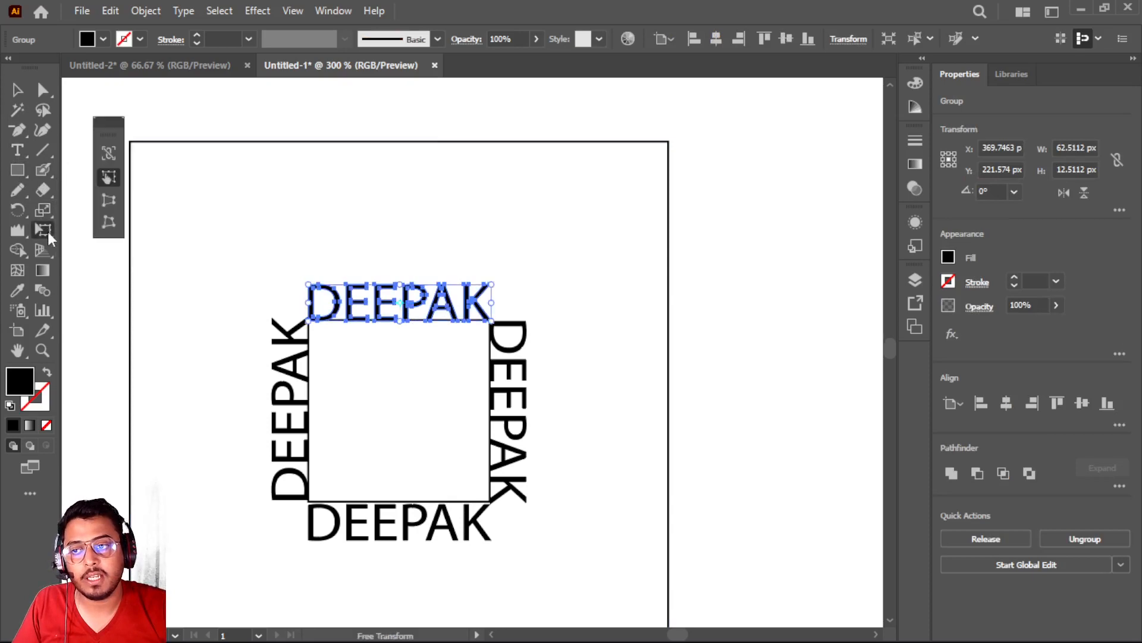
left_click(107, 200)
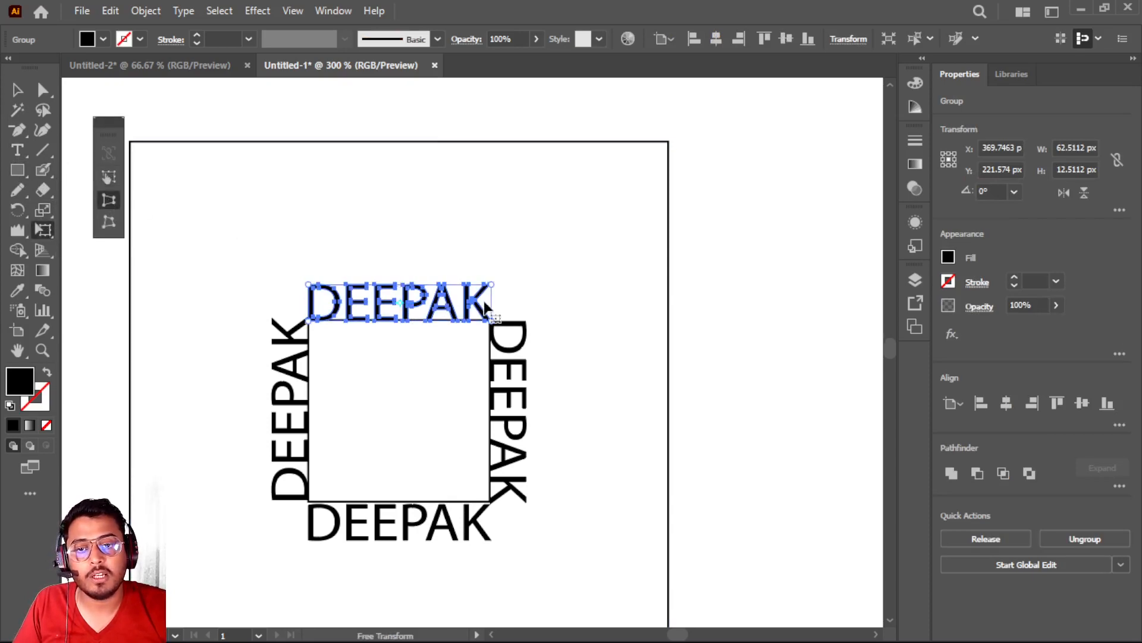
mouse_move(492, 285)
left_mouse_down()
mouse_move(528, 235)
mouse_move(476, 275)
left_mouse_up()
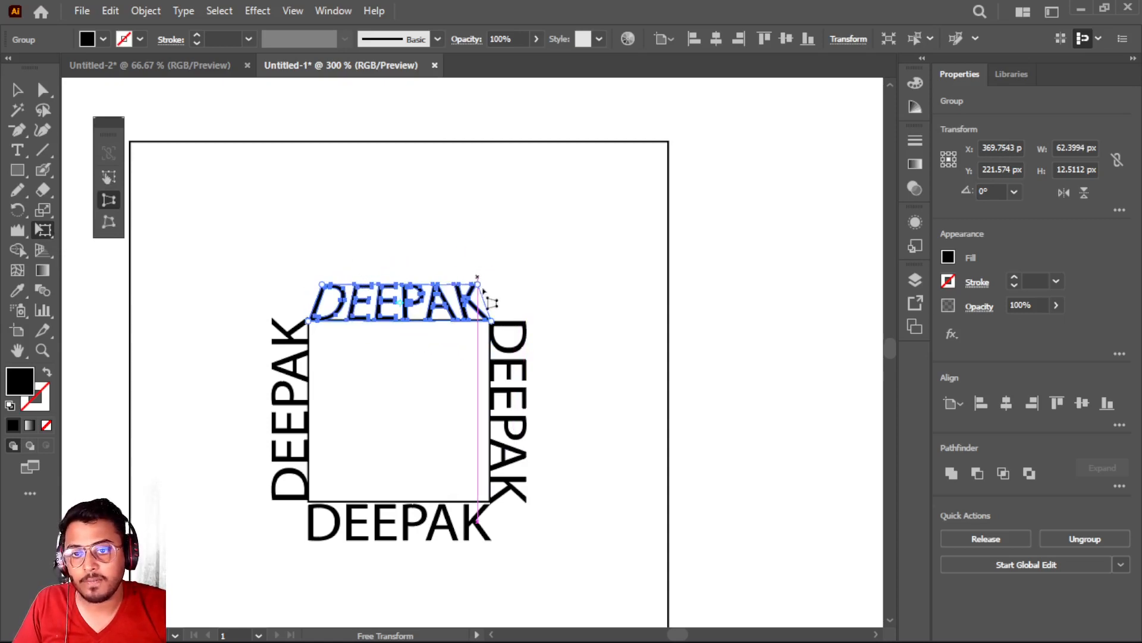
key("ctrl+z")
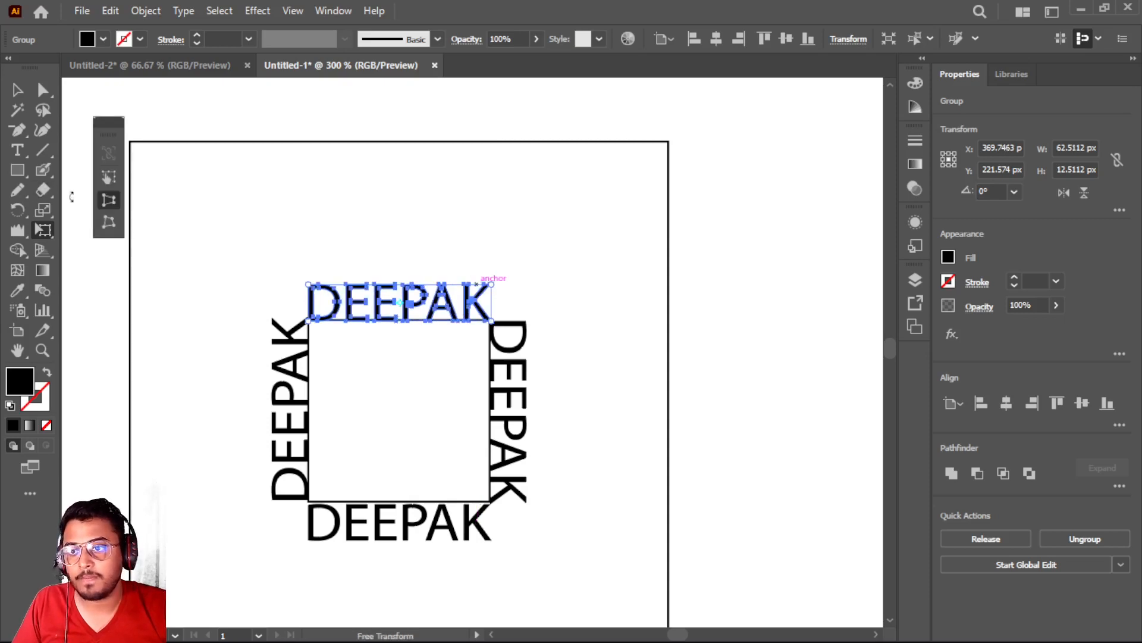
Try a stronger Perspective Distort that strongly tapers the upper side of the name above the square, and undo the changes
left_click(108, 177)
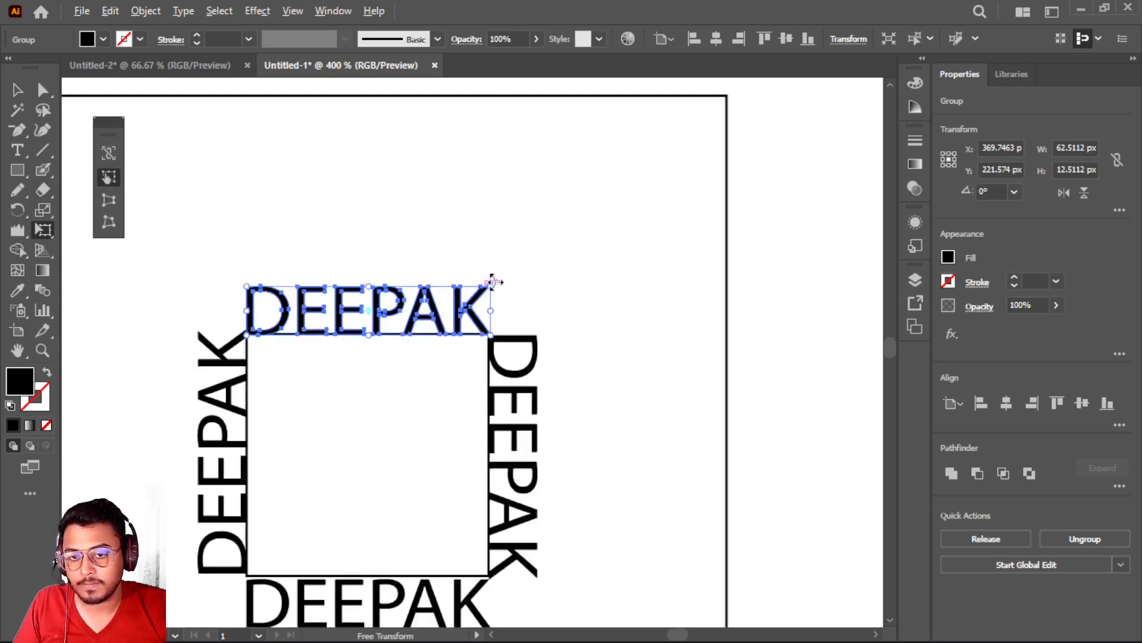
scroll(493, 279, "up", 3)
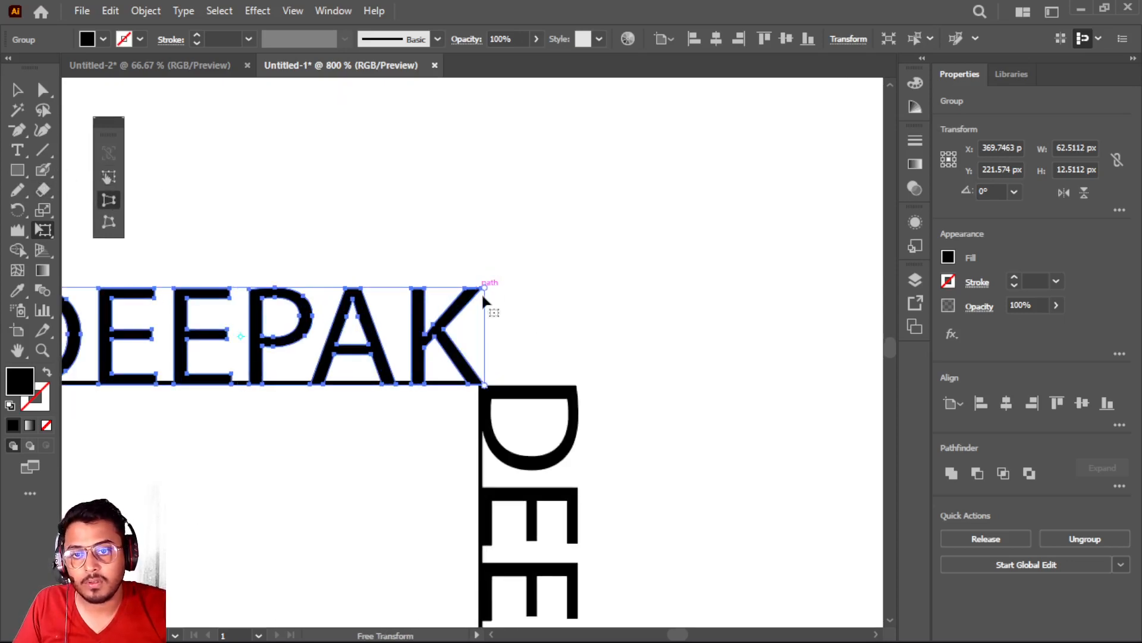
left_click_drag(486, 290, 348, 221)
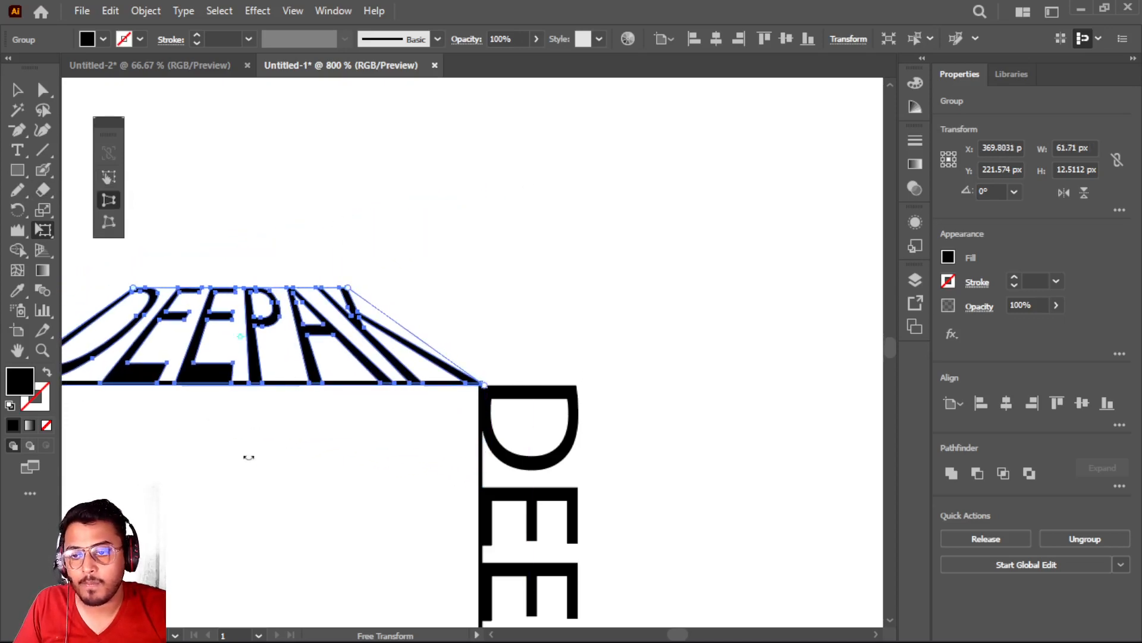
scroll(247, 458, "down", 2)
key("super")
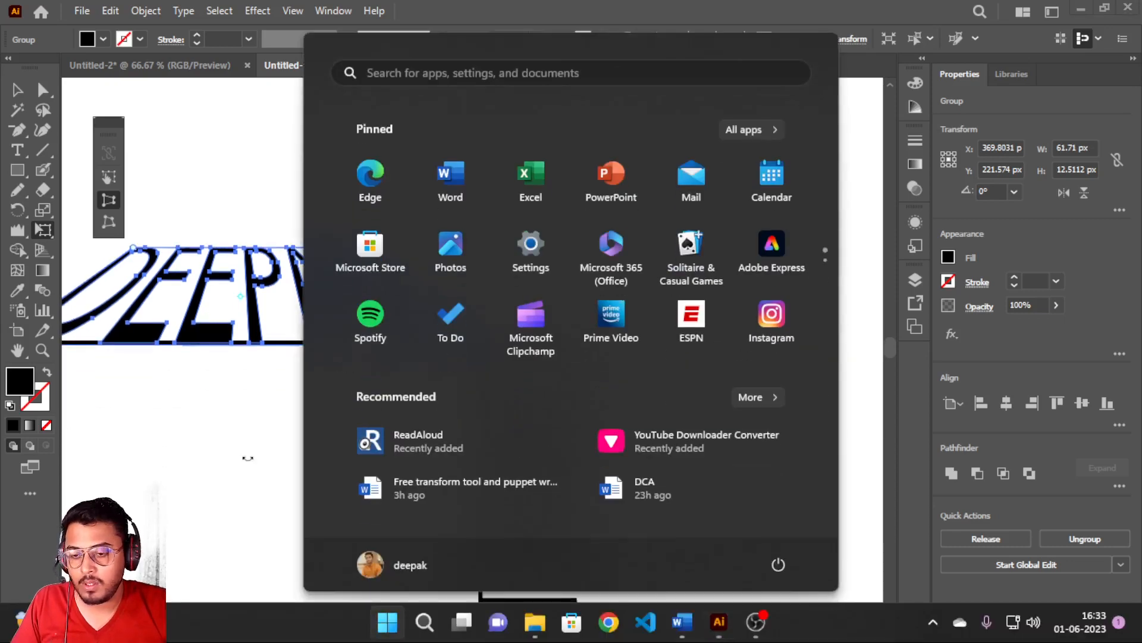
key("super")
scroll(247, 459, "down", 2)
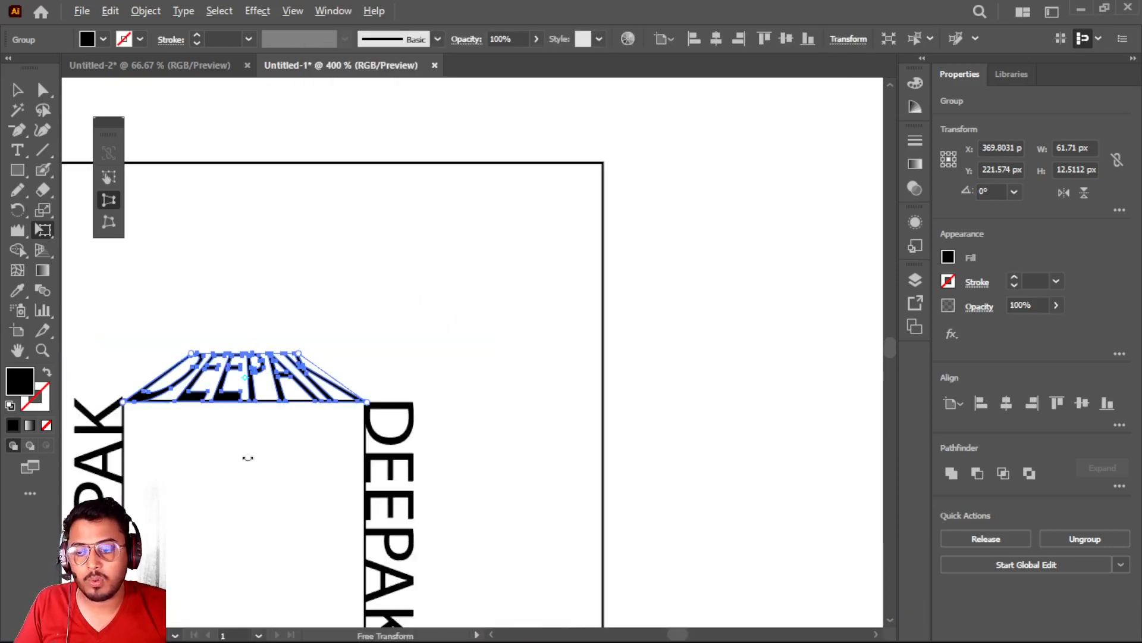
scroll(246, 459, "down", 3)
left_click_drag(266, 383, 428, 362)
key("ctrl+z")
key("ctrl+z")
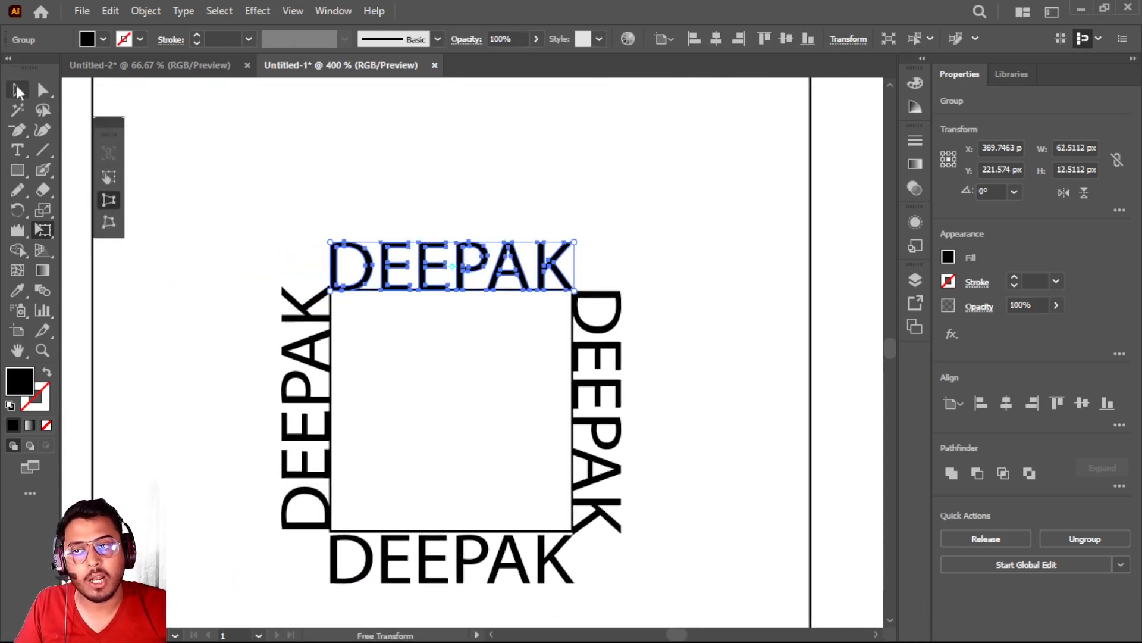
Stack three copies of the upper outlined name directly above it at 13 px intervals, repeating the first copy's offset
left_click(18, 90)
left_click(155, 102)
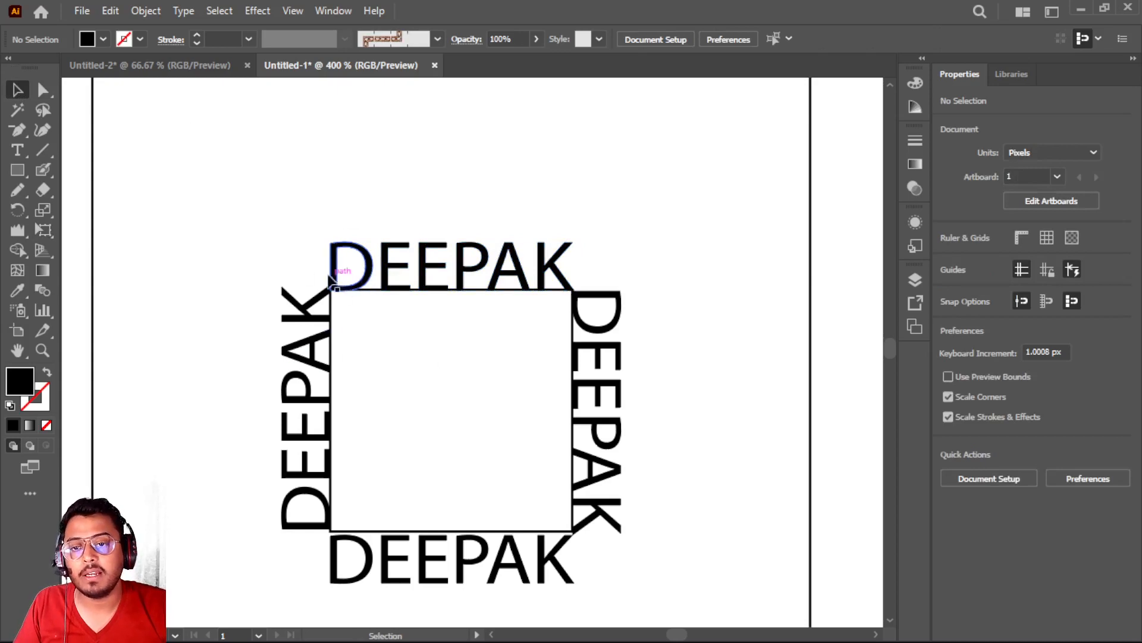
left_click(333, 273)
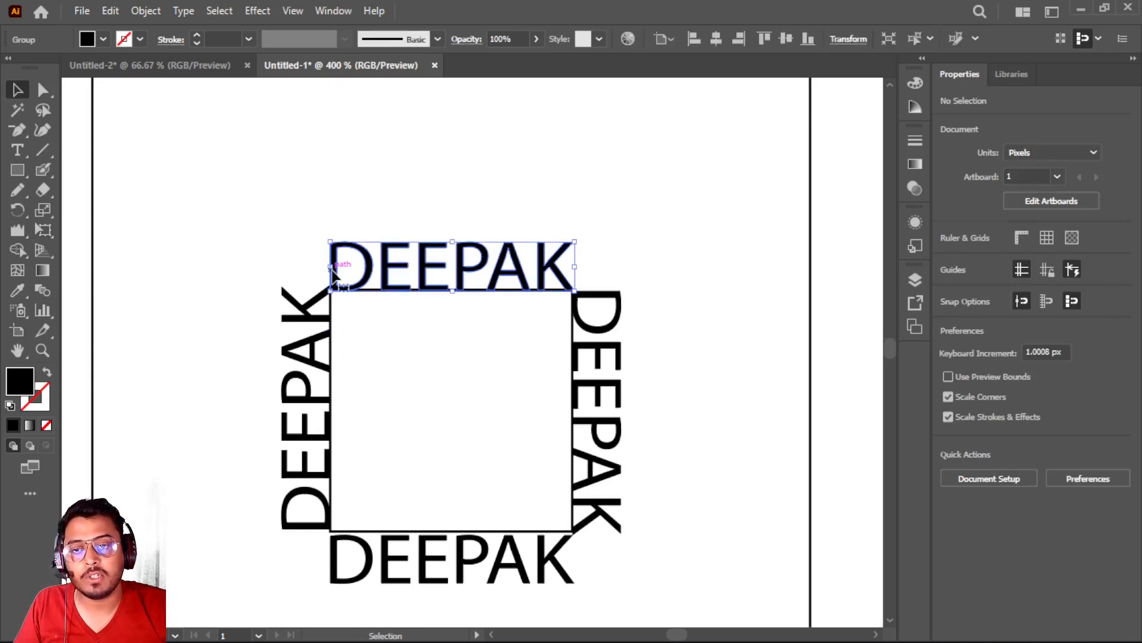
scroll(331, 271, "up", 3)
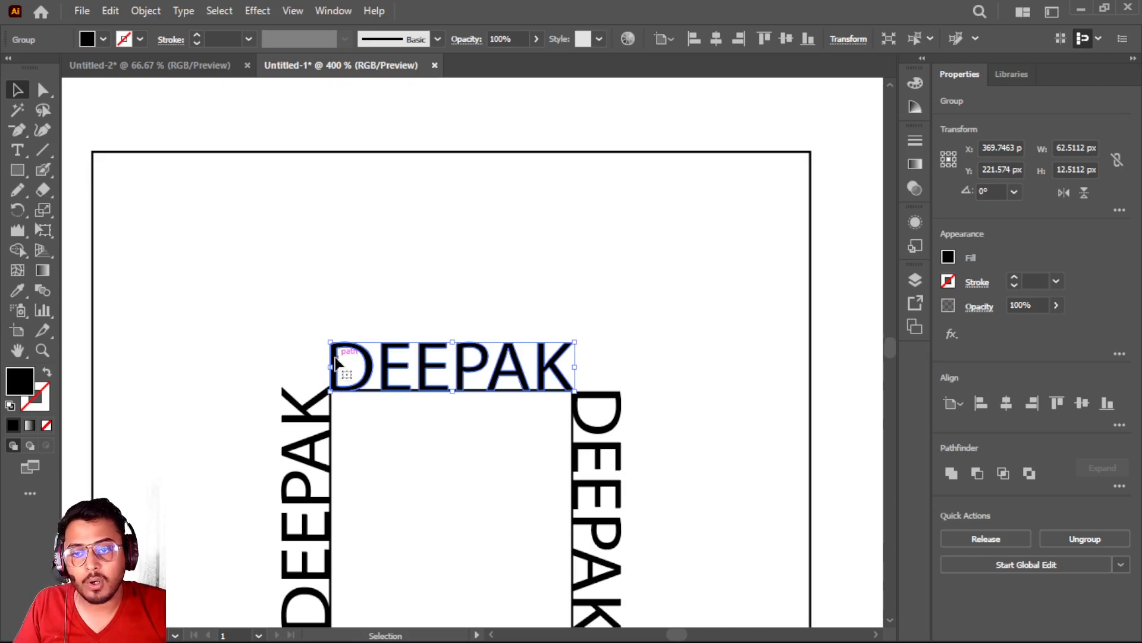
left_click_drag(335, 361, 337, 310)
key("a")
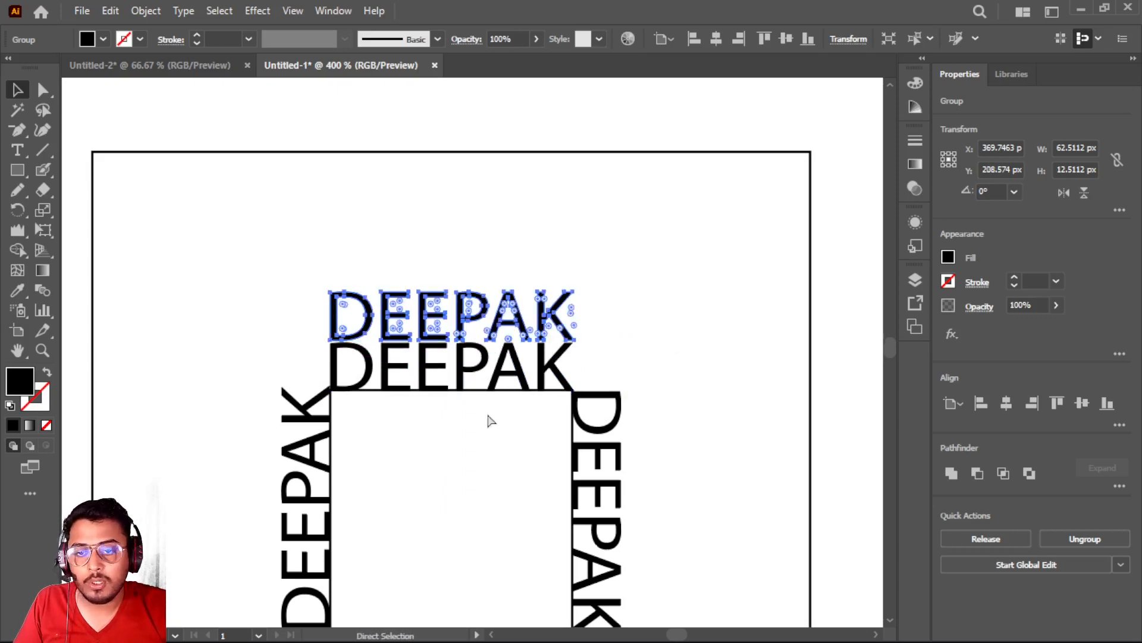
key("ctrl+d")
key("ctrl+d")
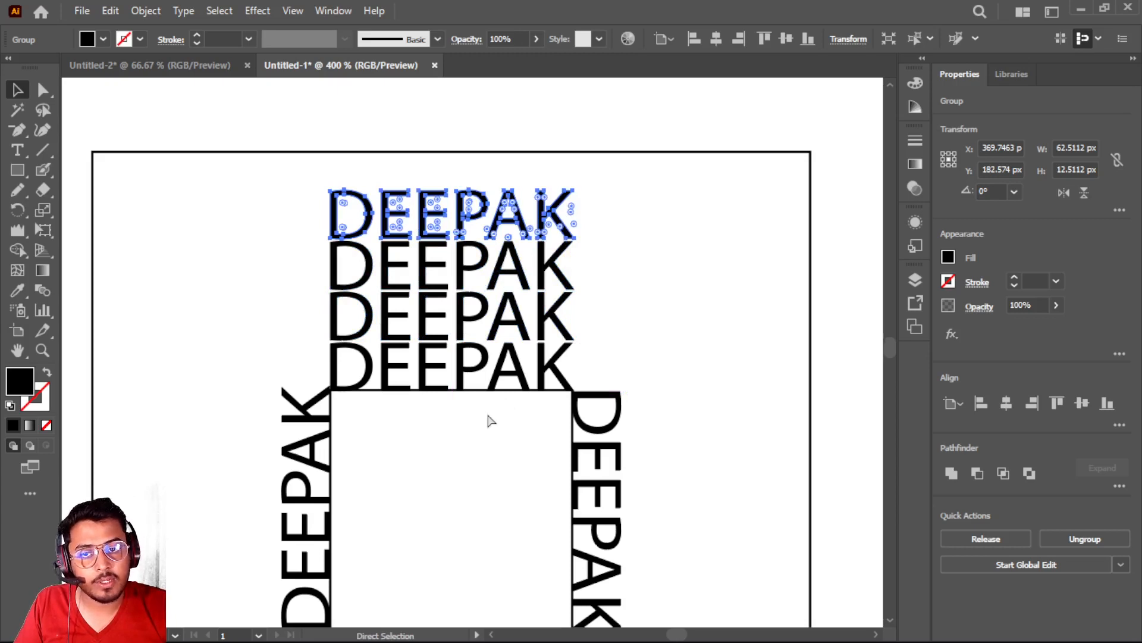
key("v")
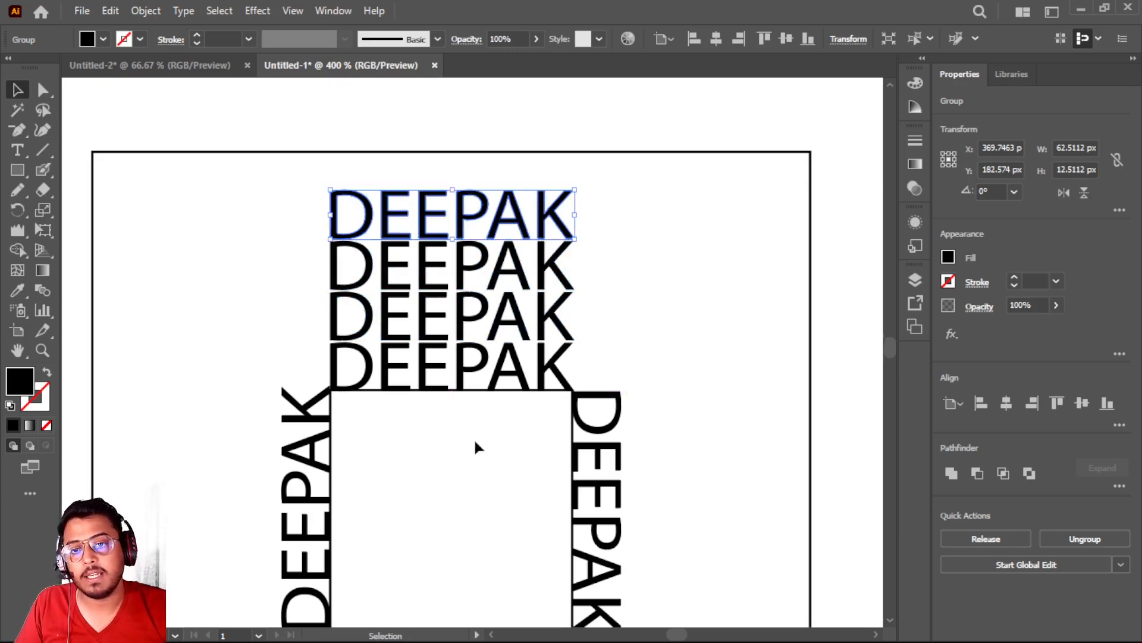
Stack three copies of the outlined name outward from the small square's left edge at 14 px intervals, repeating the first copy's offset
scroll(472, 454, "down", 5)
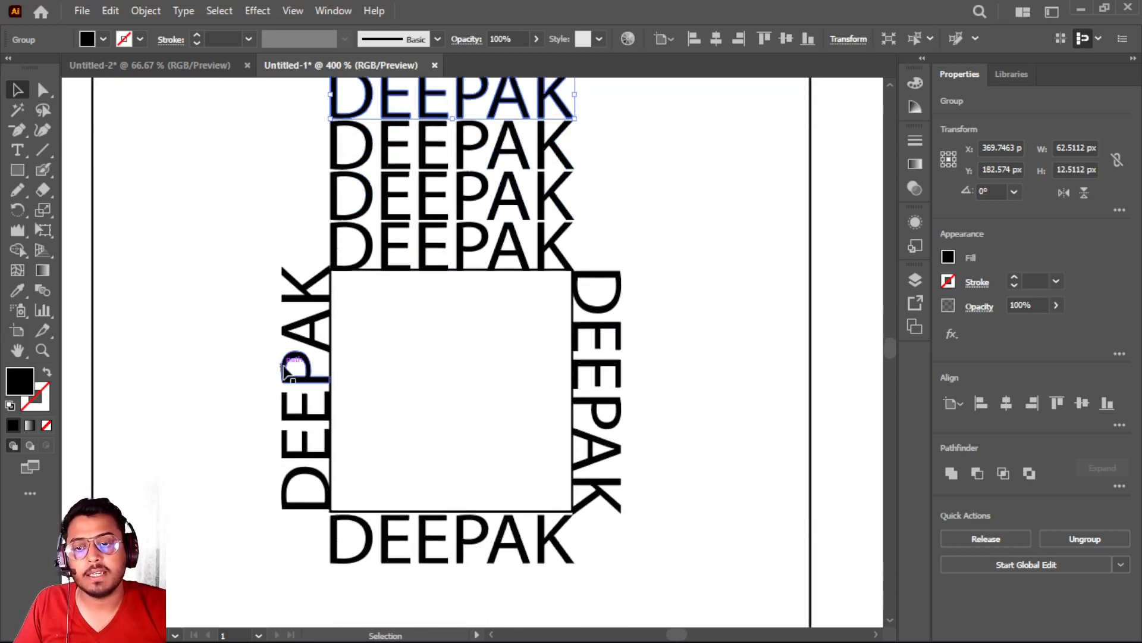
scroll(330, 342, "up", 1)
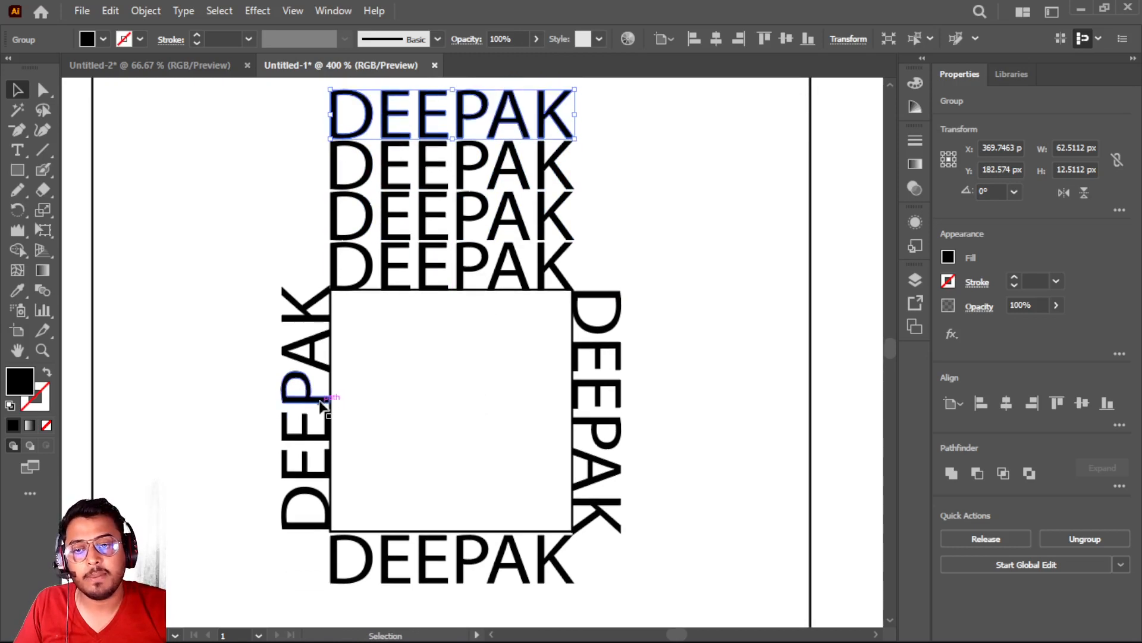
scroll(345, 387, "up", 1)
scroll(362, 373, "up", 4)
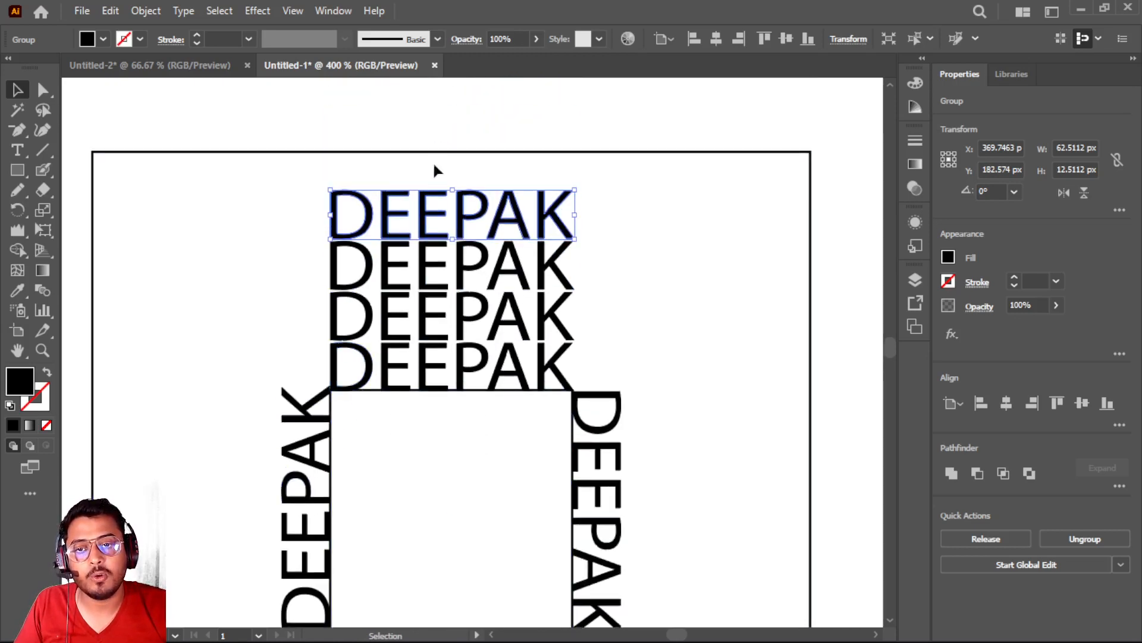
scroll(322, 435, "down", 4)
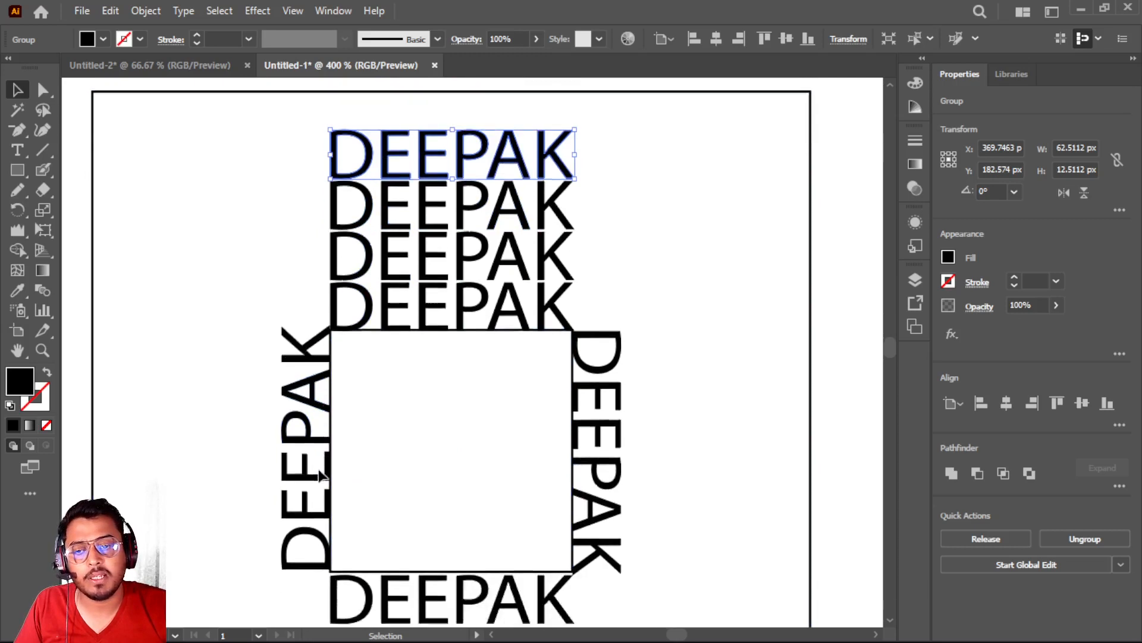
left_click(317, 420)
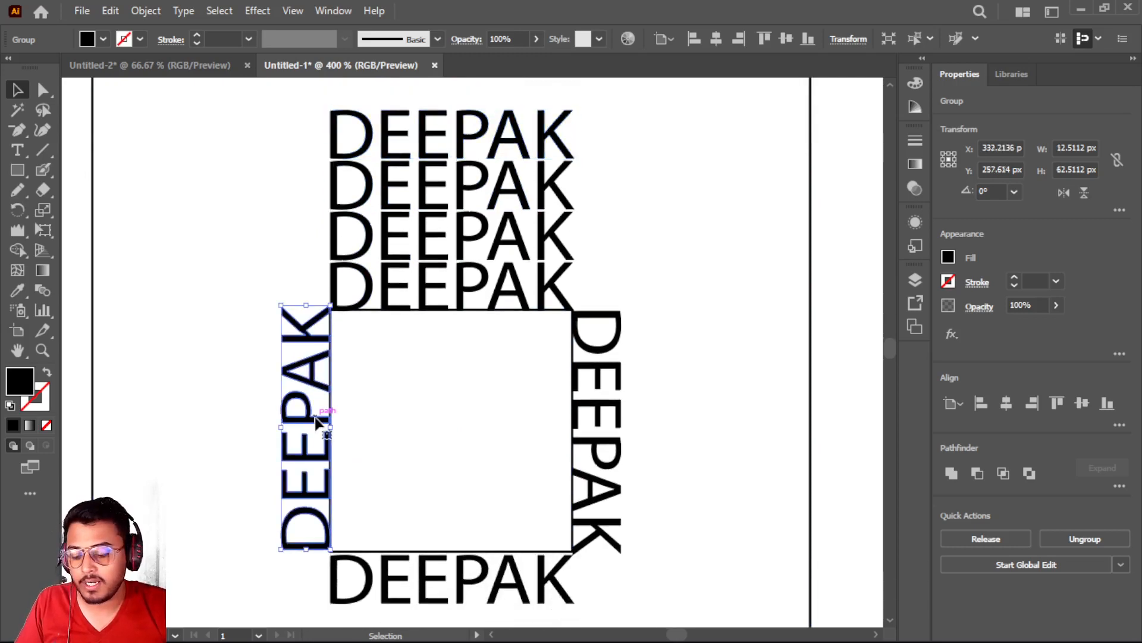
left_click_drag(317, 420, 261, 420)
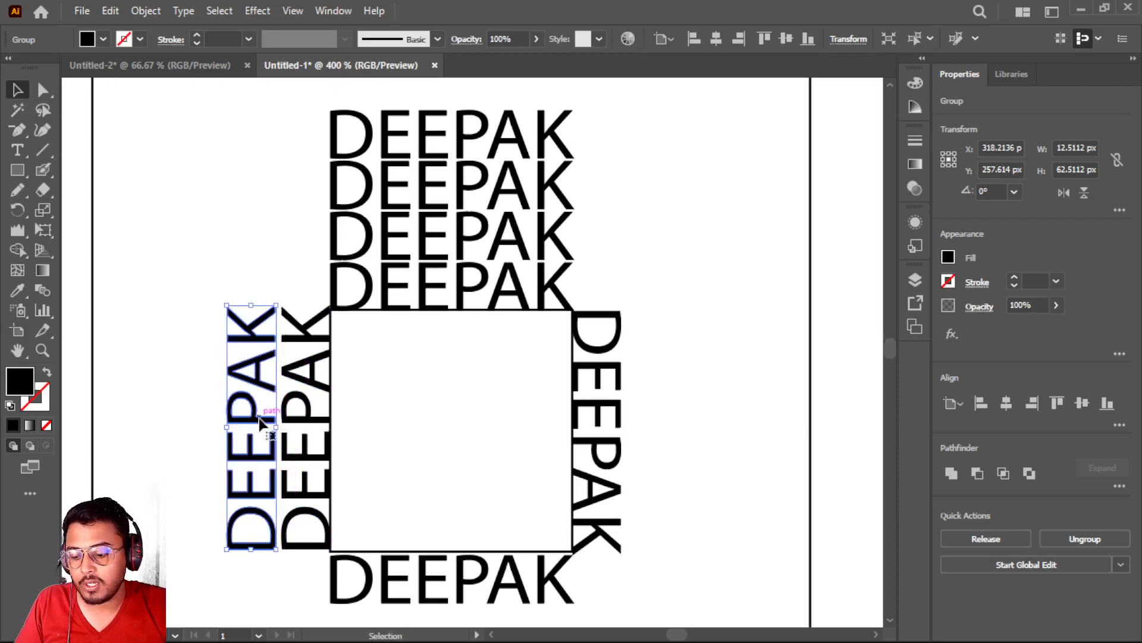
key("ctrl+d")
key("ctrl+d")
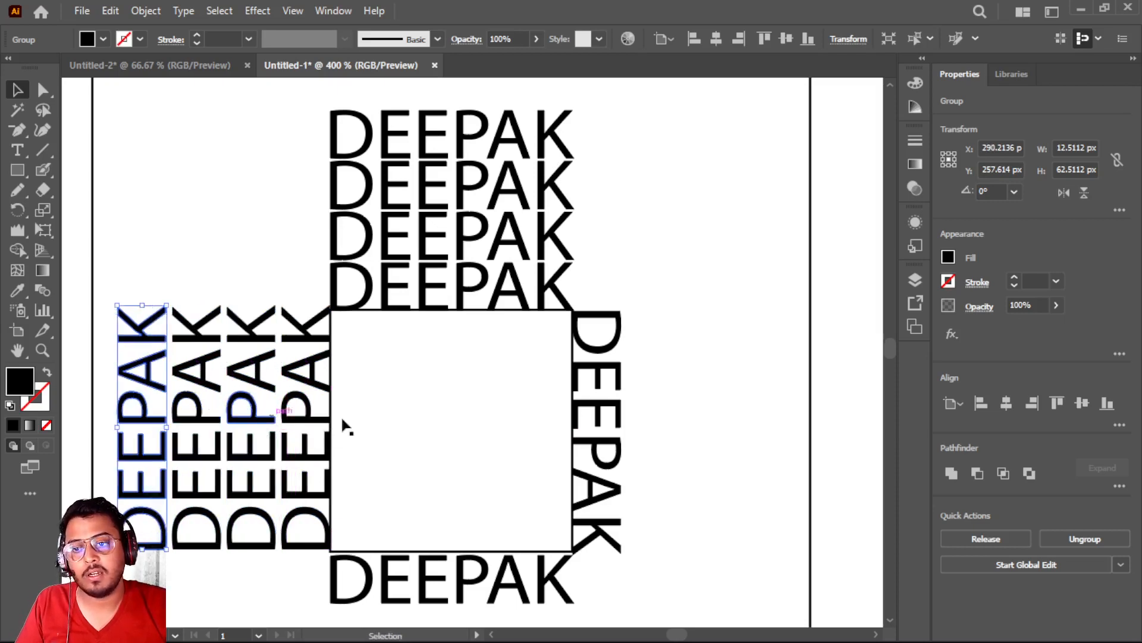
Stack three copies of the outlined name outward from the small square's right edge at 15 px intervals
left_click(611, 372)
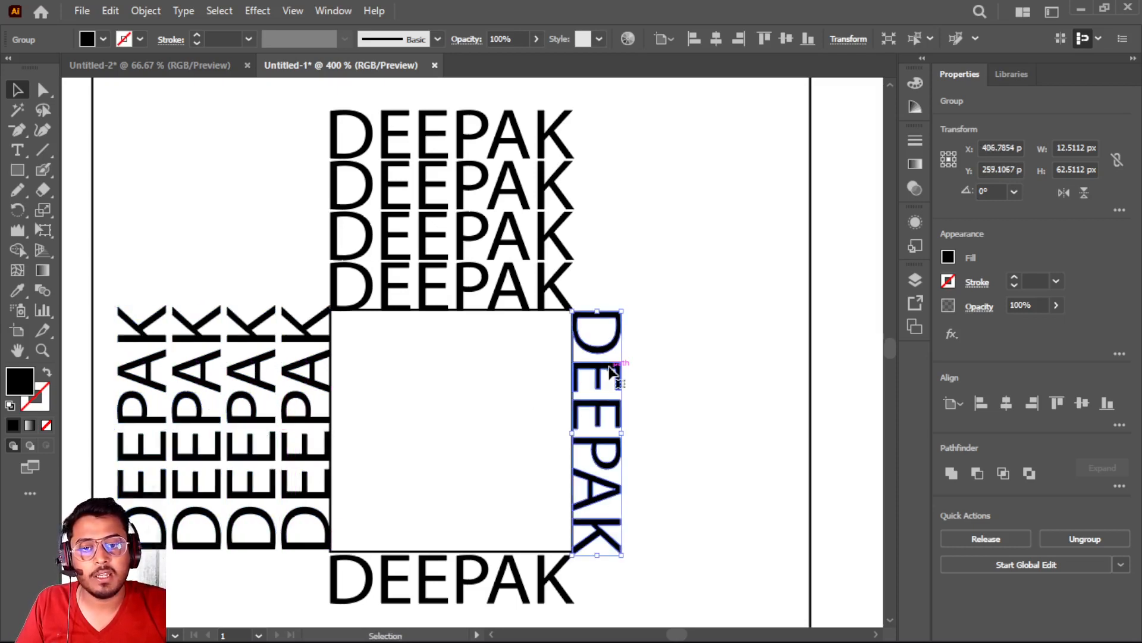
left_click_drag(611, 372, 671, 373)
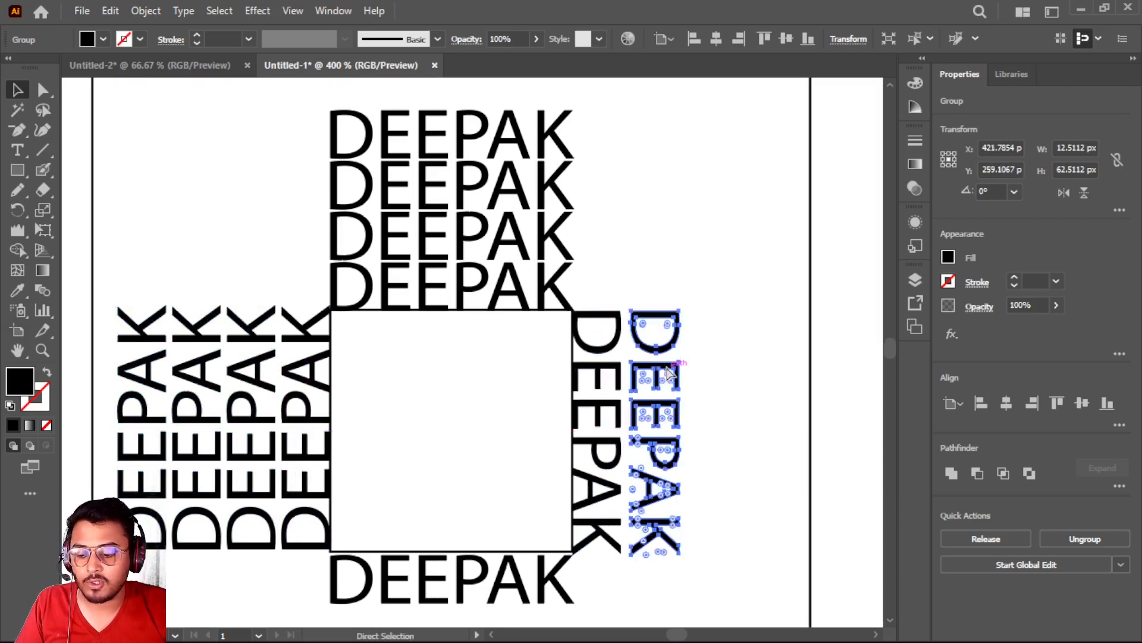
key("ctrl+d")
key("ctrl+d")
Try stacking three copies of the name below the small square with a slight leftward shift, and undo them
scroll(597, 492, "down", 5)
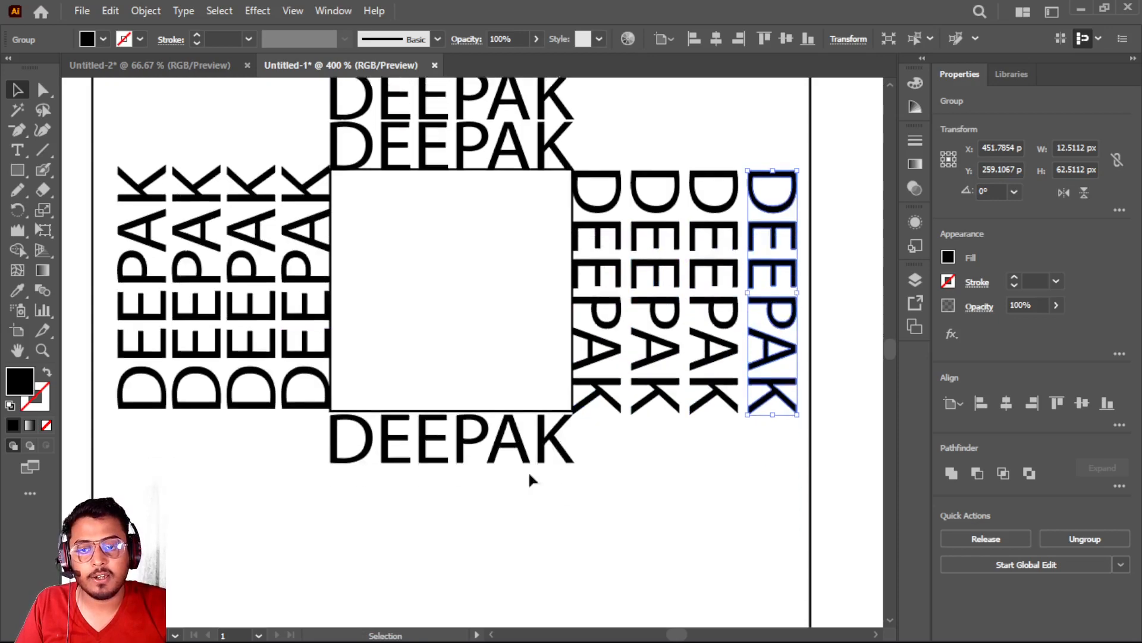
left_click(461, 379)
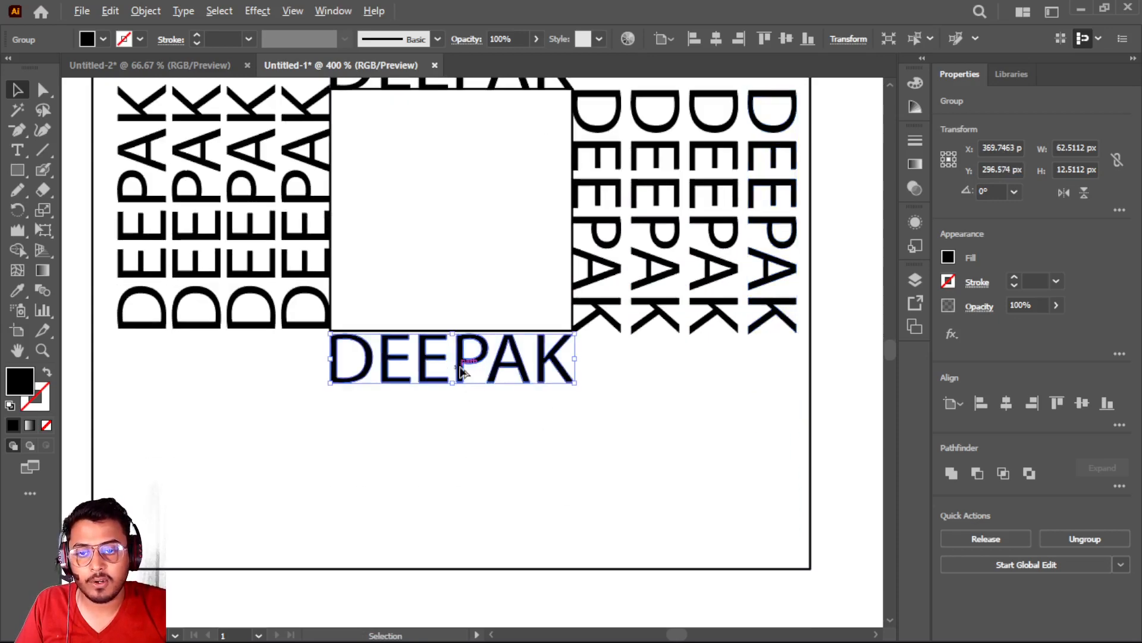
left_click_drag(461, 372, 453, 424)
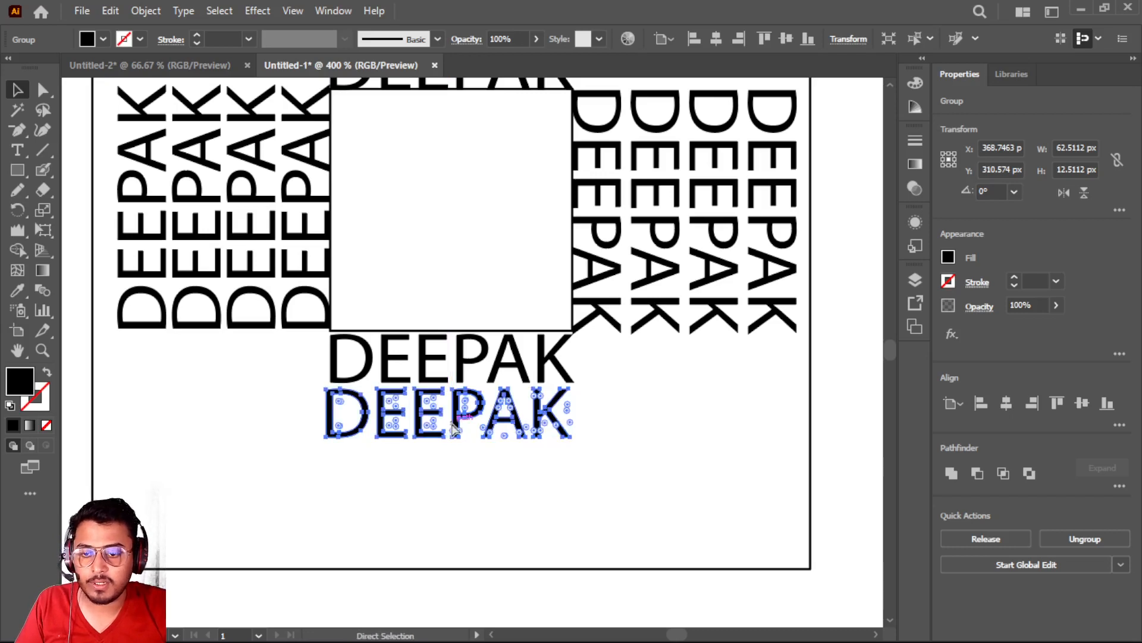
key("ctrl+d")
key("ctrl+d")
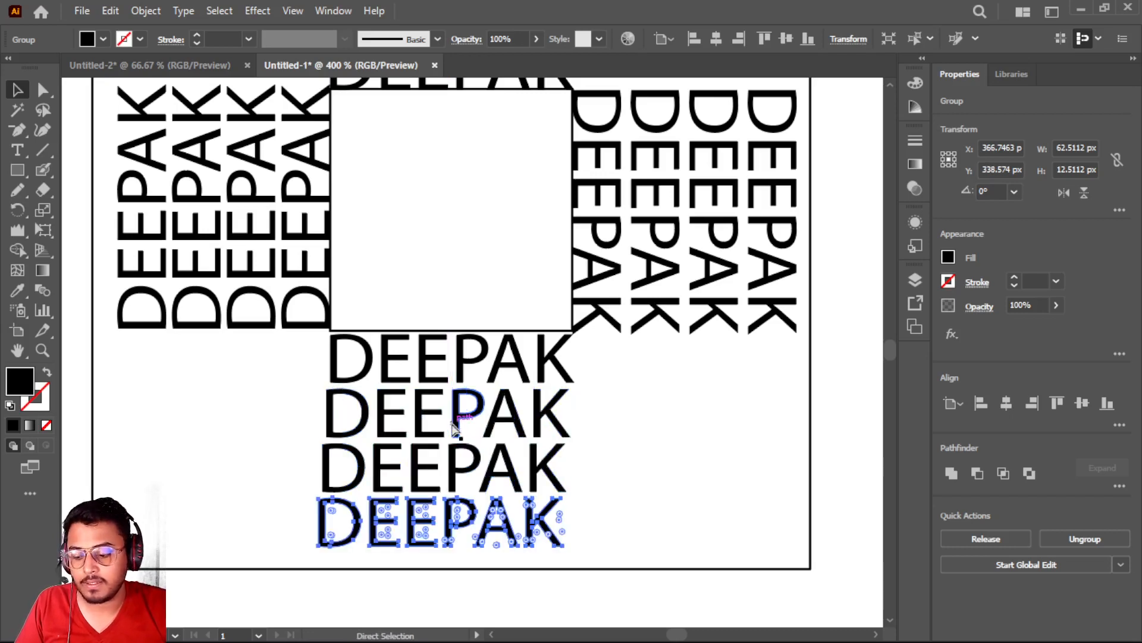
key("ctrl+z")
key("ctrl+z")
key("ctrl+z")
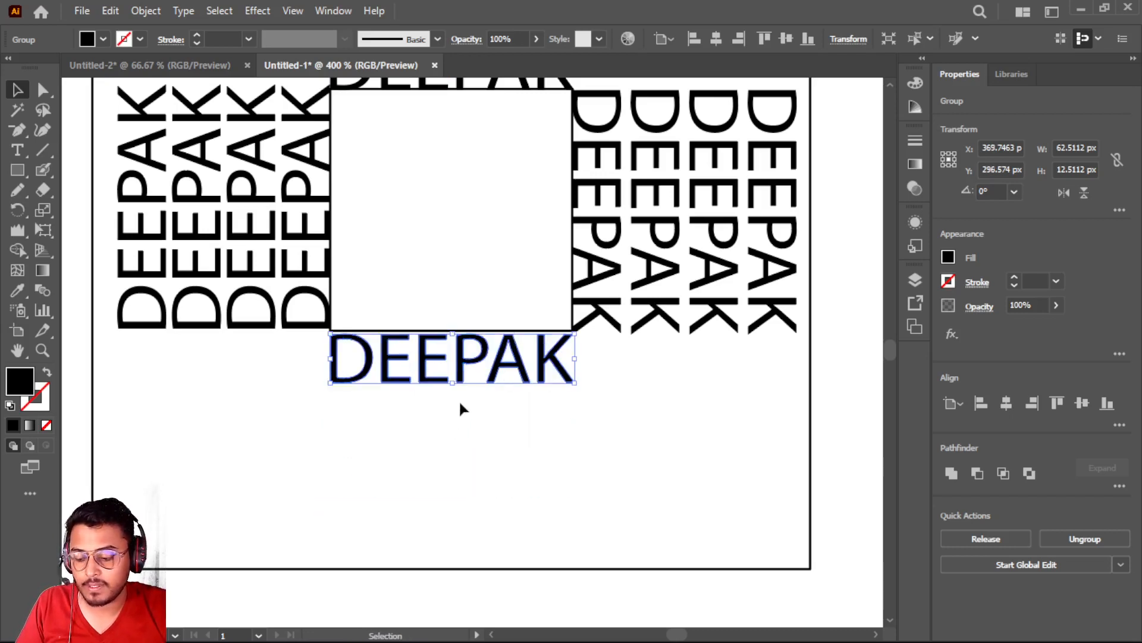
Stack three copies of the lower outlined name straight below it at 16 px intervals
left_click_drag(462, 379, 459, 432)
key("d")
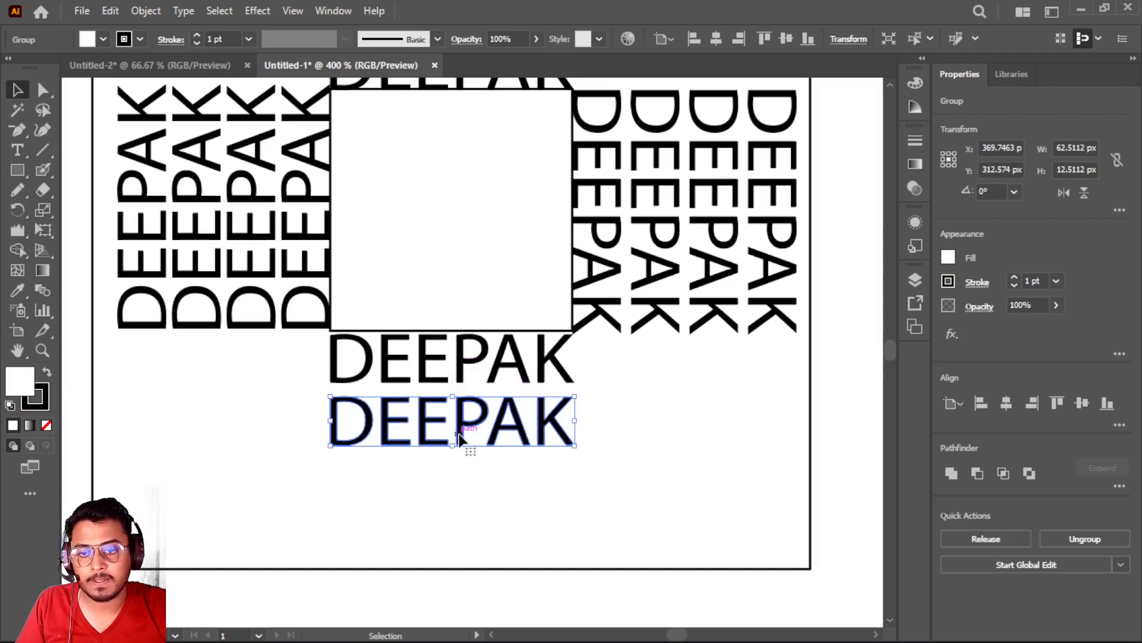
key("ctrl+d")
key("ctrl+d")
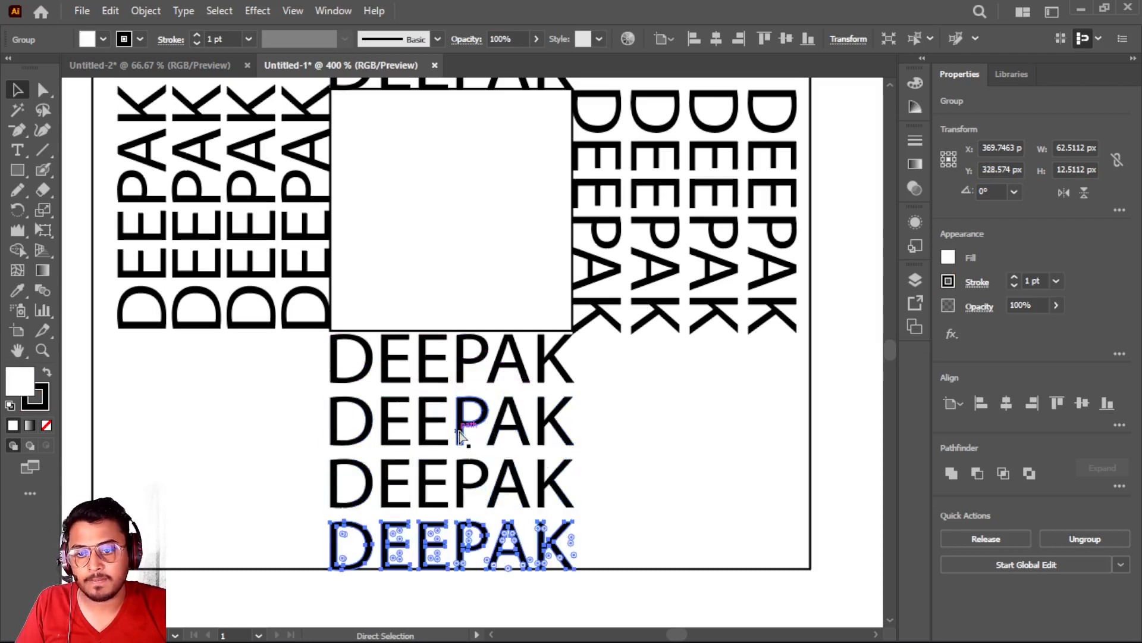
Select the four names above the small square and widen their upper side to about 178 px with Free Transform's Perspective Distort
scroll(461, 434, "up", 3)
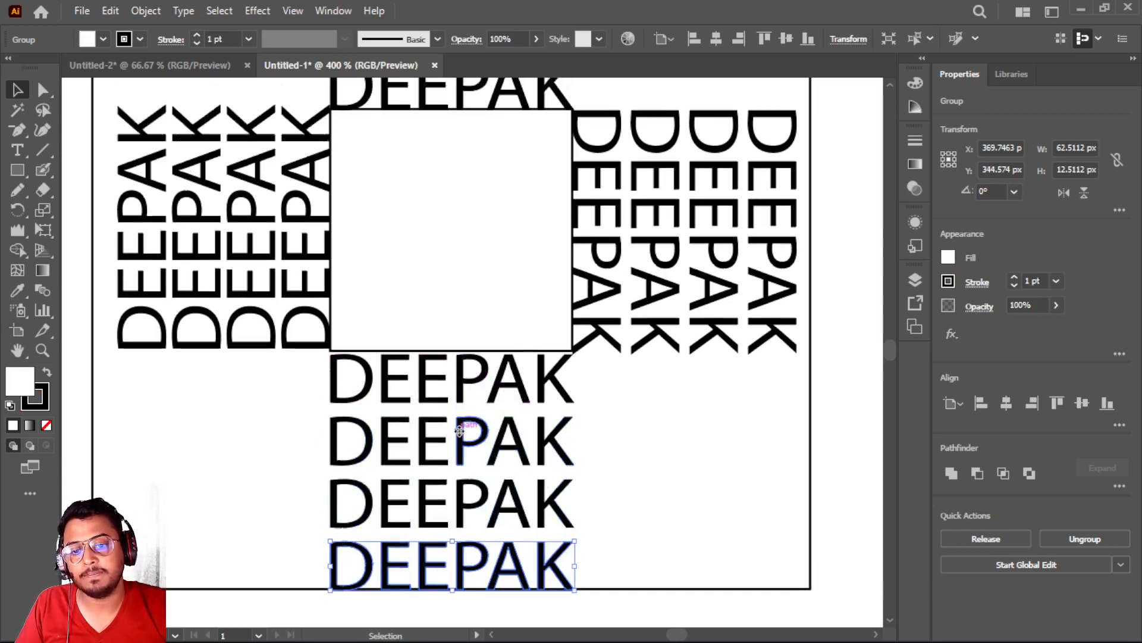
scroll(459, 435, "down", 1)
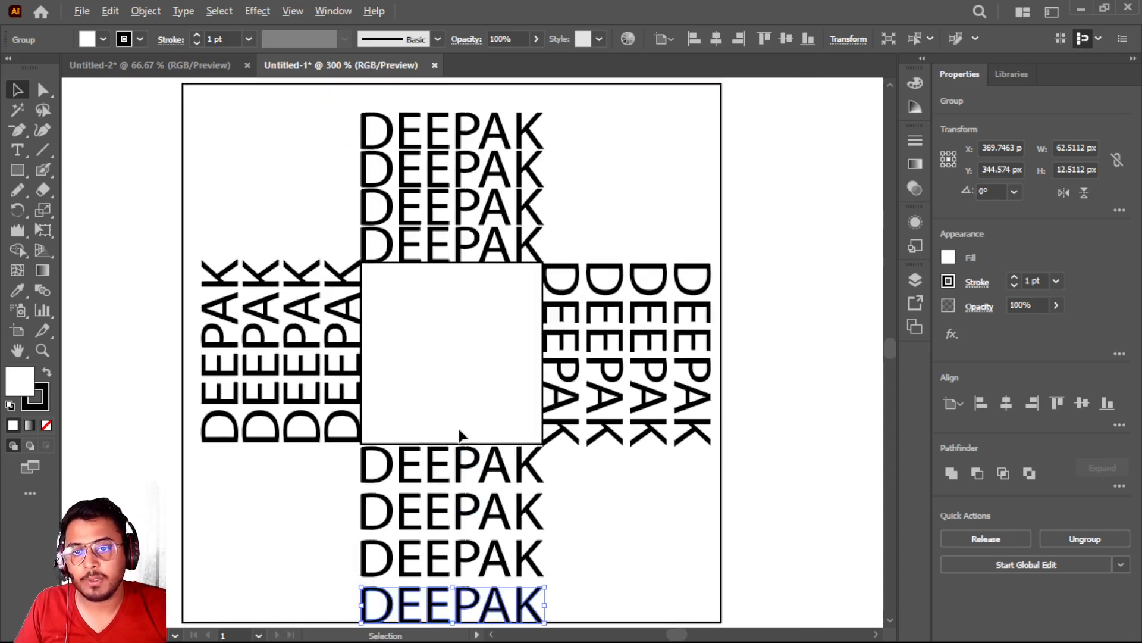
scroll(460, 435, "up", 1)
scroll(458, 433, "up", 3)
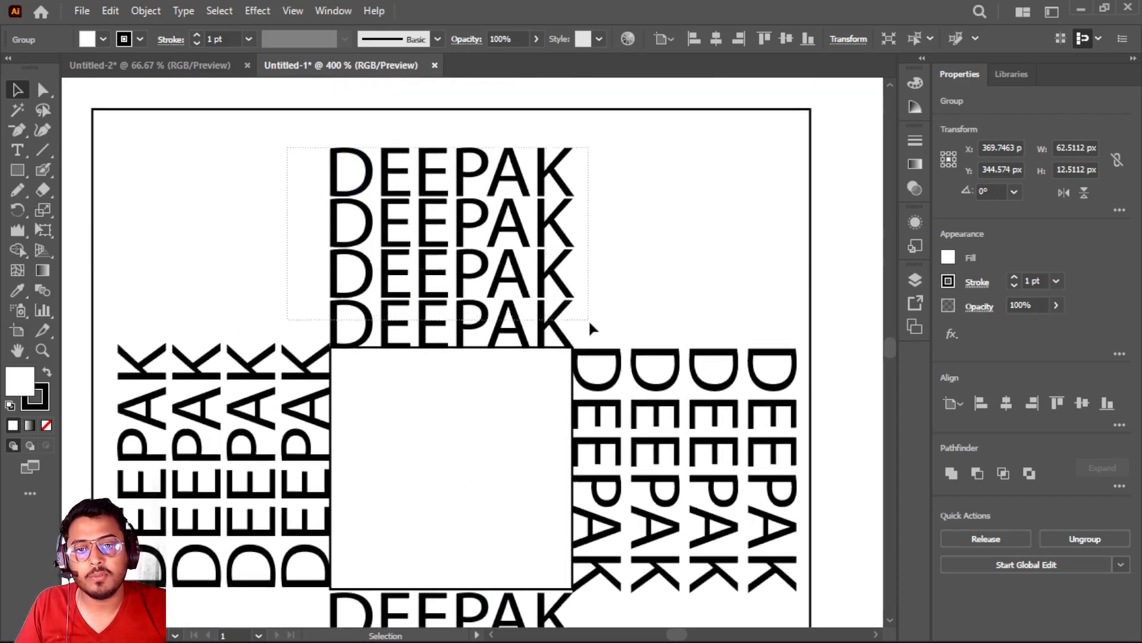
left_click_drag(588, 319, 589, 320)
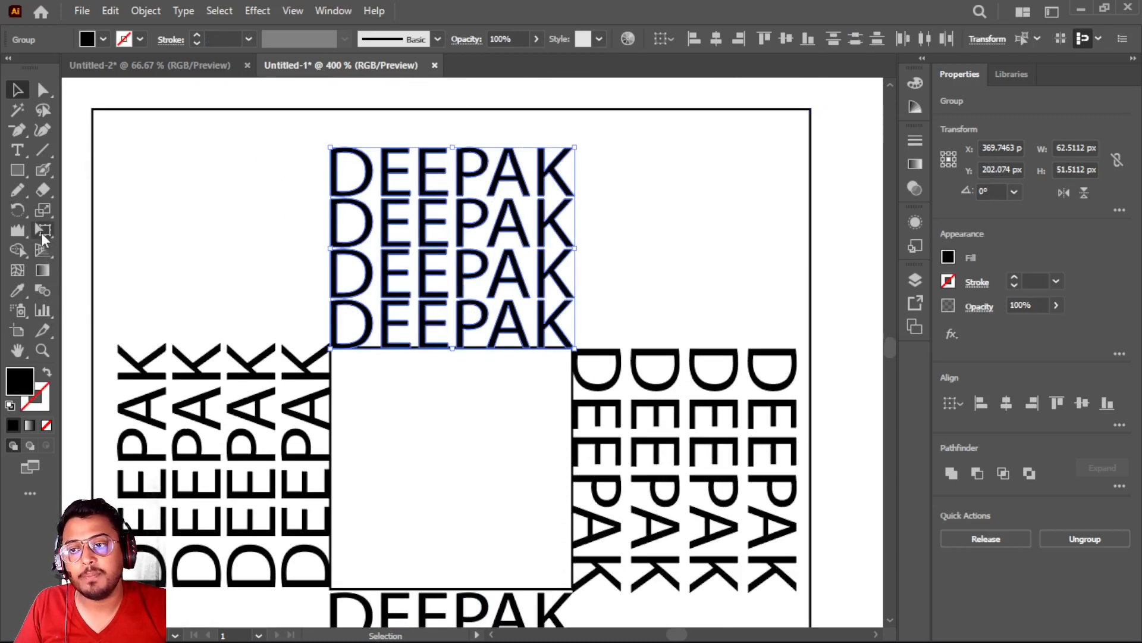
left_click(42, 229)
left_click(110, 202)
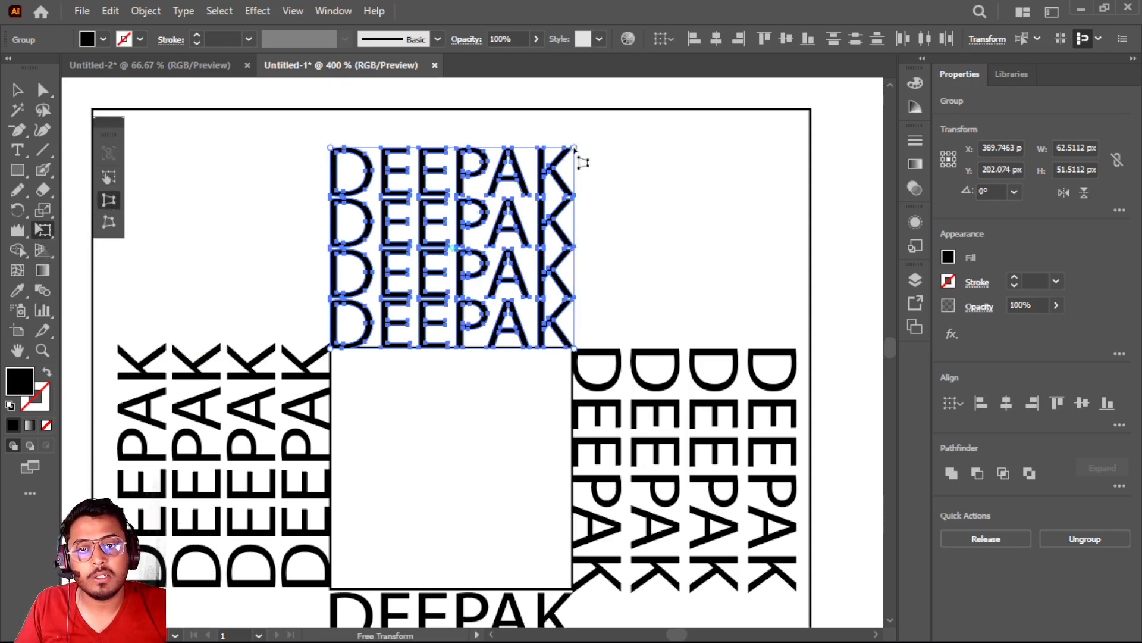
left_click_drag(574, 147, 807, 126)
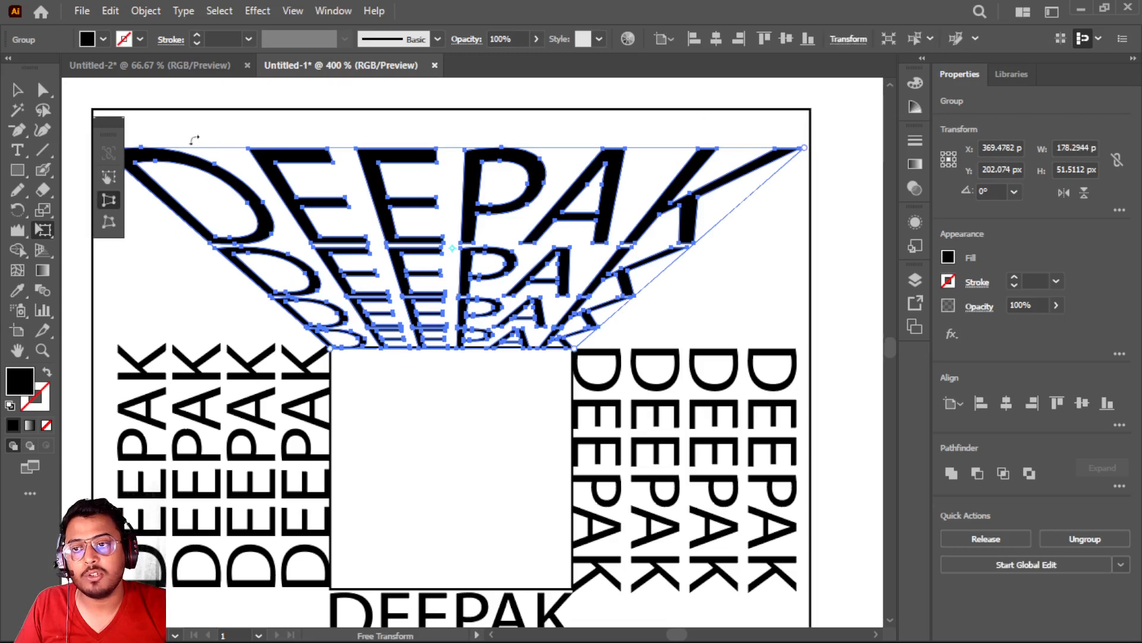
Stretch the distorted upper names to the outer square's upper edge and narrow their upper side to its corners, about 181 px wide
left_click_drag(112, 131, 848, 135)
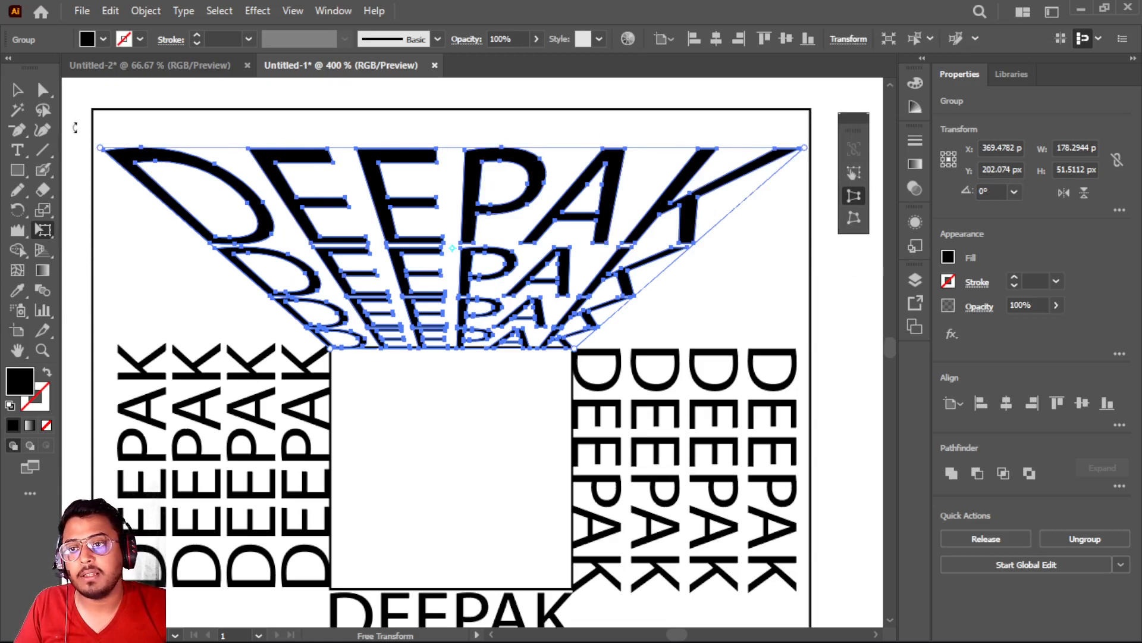
left_click(852, 173)
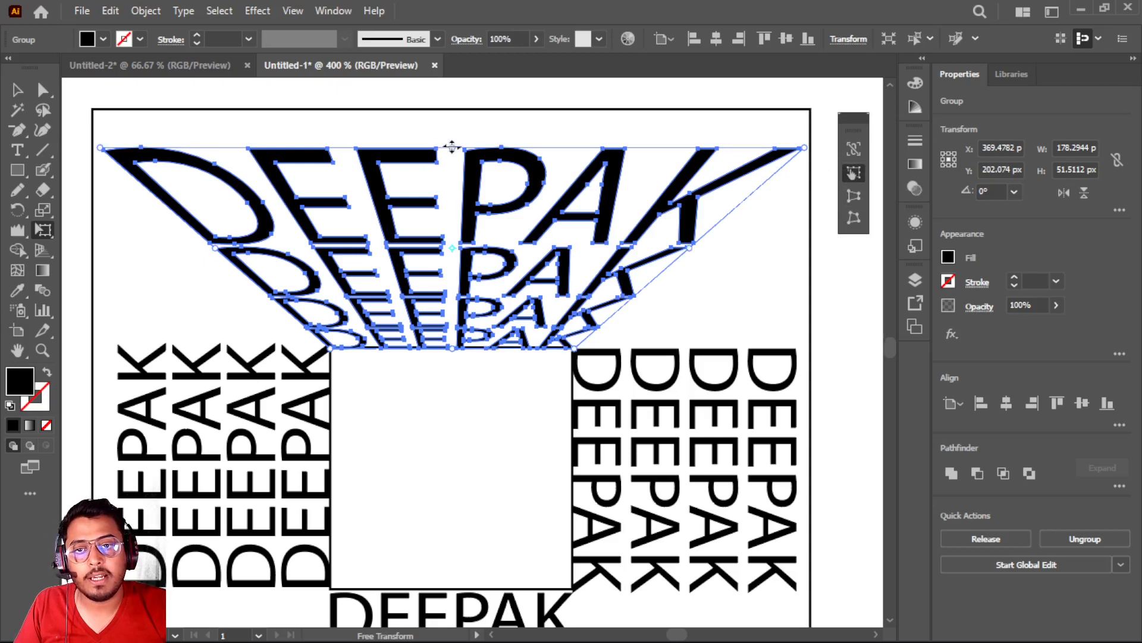
left_click_drag(452, 146, 453, 109)
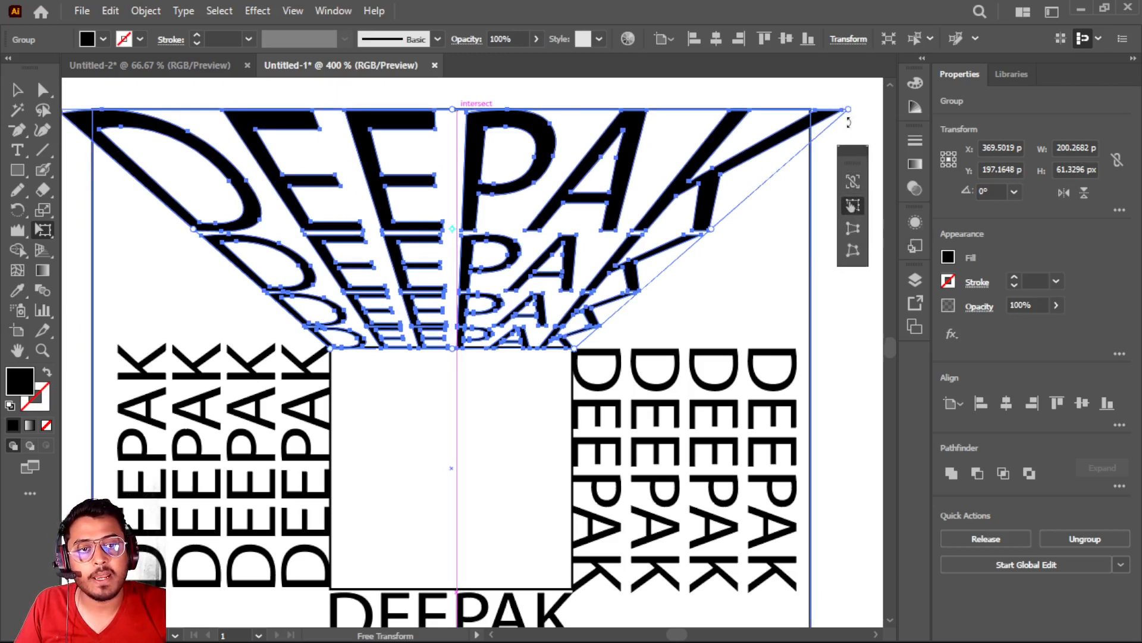
left_click(852, 228)
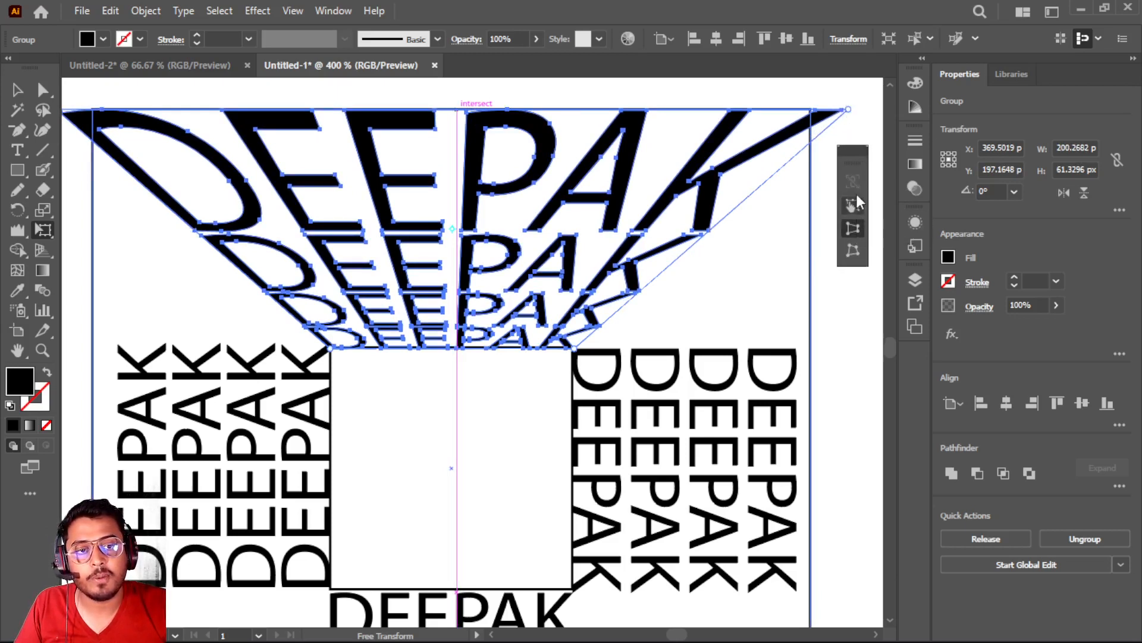
left_click_drag(846, 110, 811, 113)
Select the four names beside the small square's right edge and stretch them to the outer square's right edge, about 61 px wide
scroll(517, 353, "down", 2)
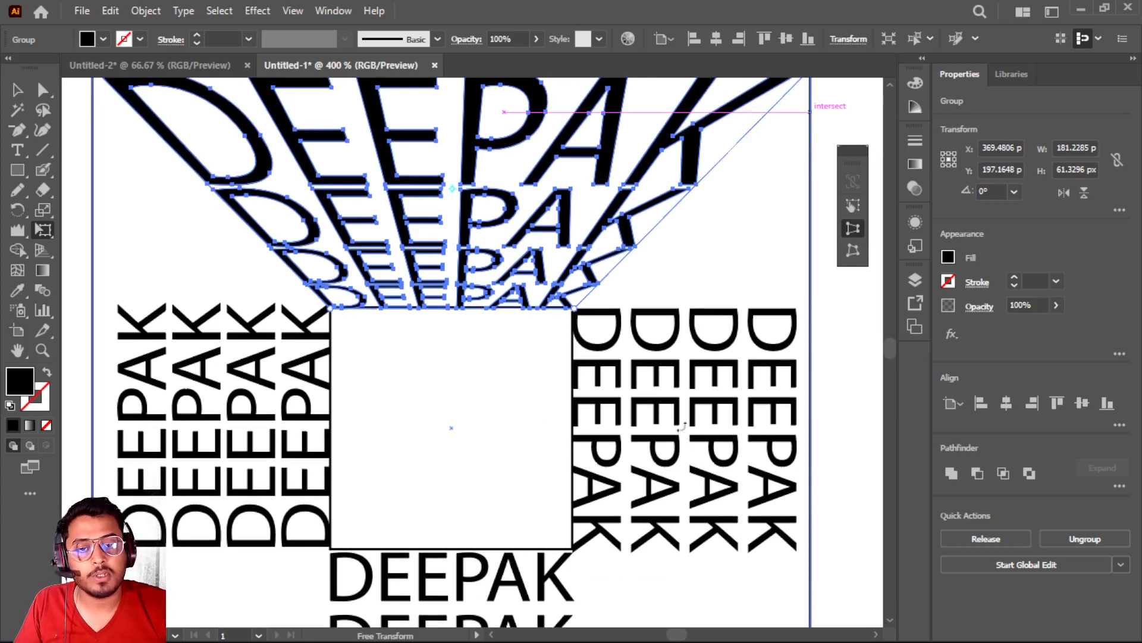
left_click(17, 89)
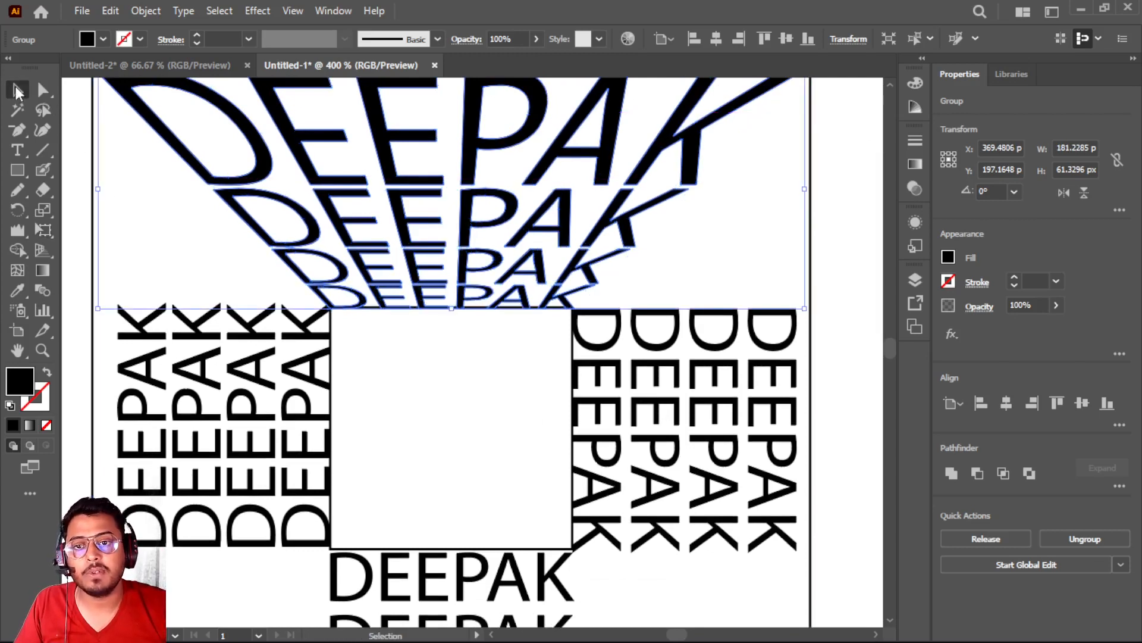
left_click(744, 392)
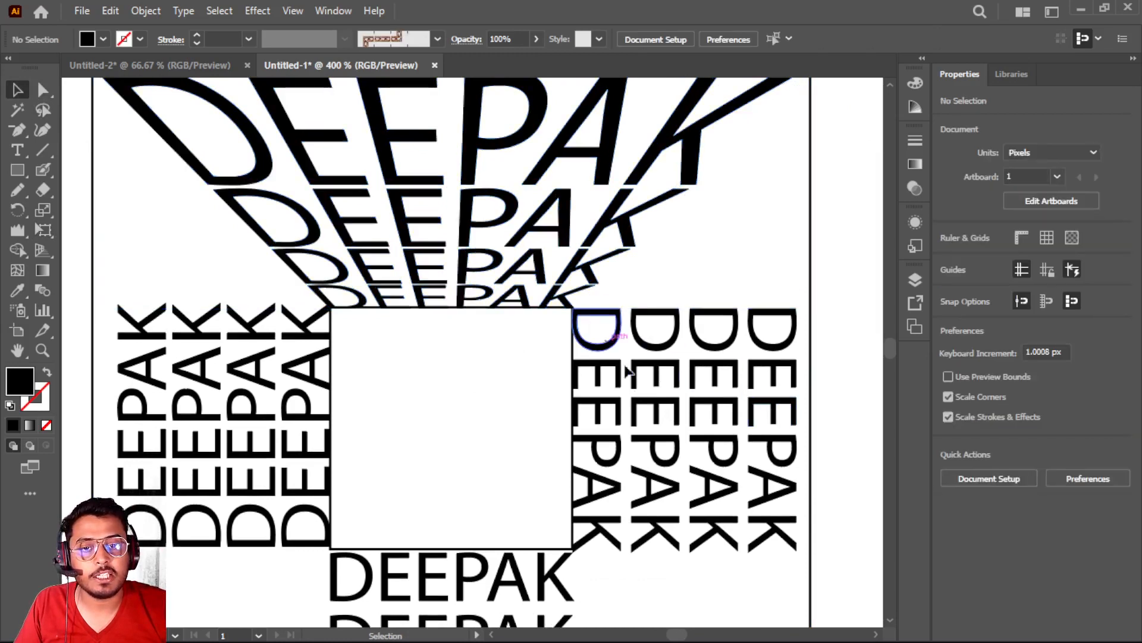
left_click_drag(614, 576, 763, 310)
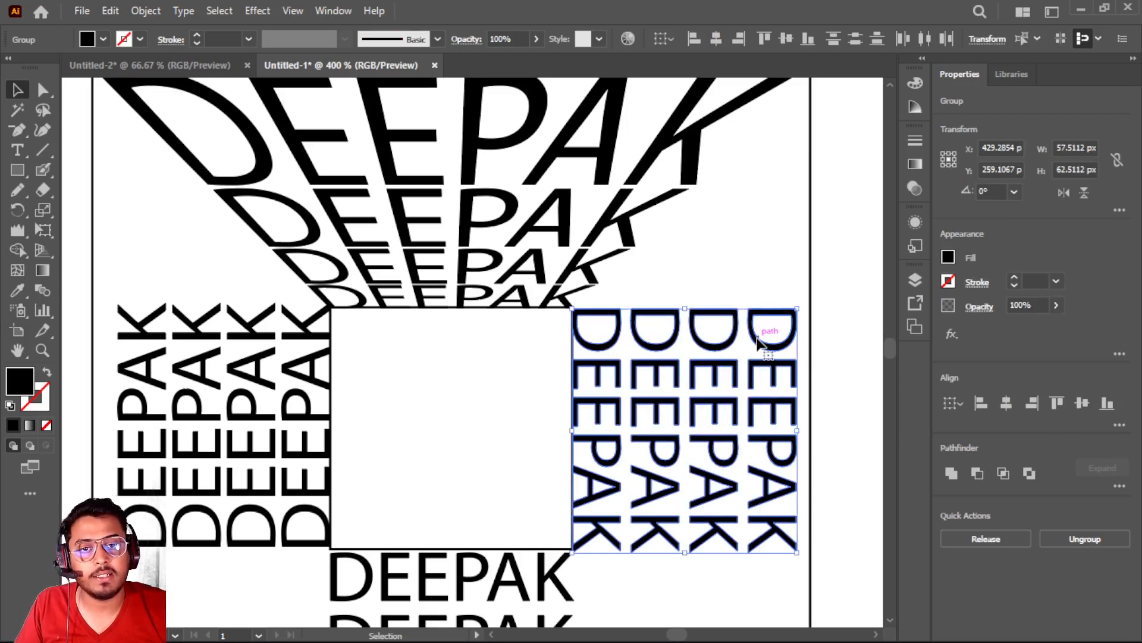
scroll(745, 357, "up", 1)
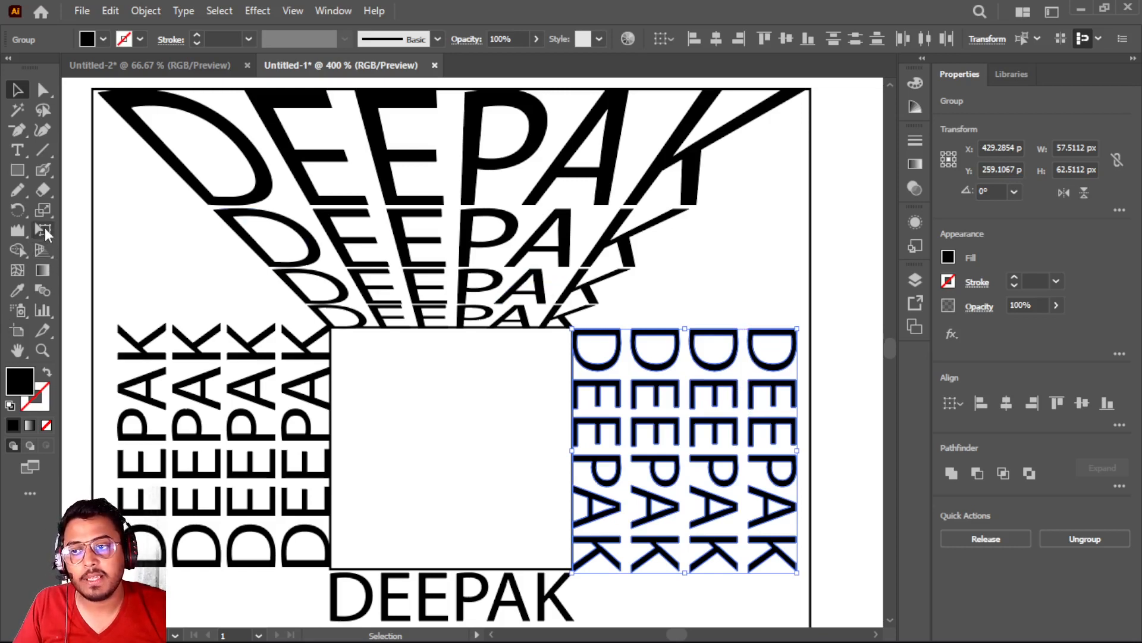
left_click(45, 232)
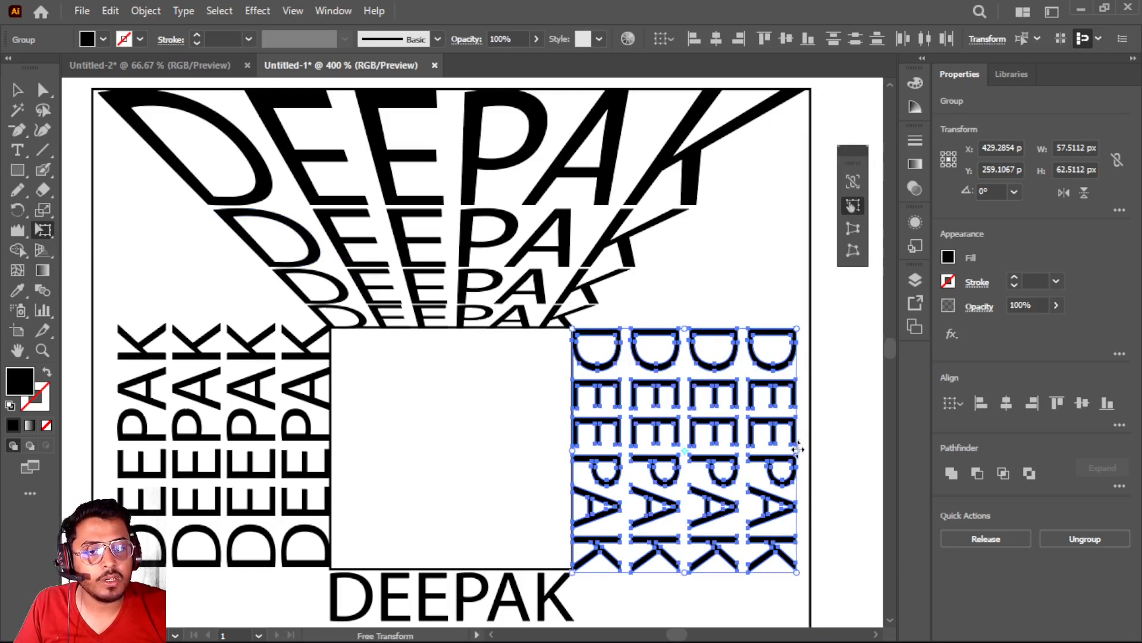
left_click_drag(798, 449, 809, 448)
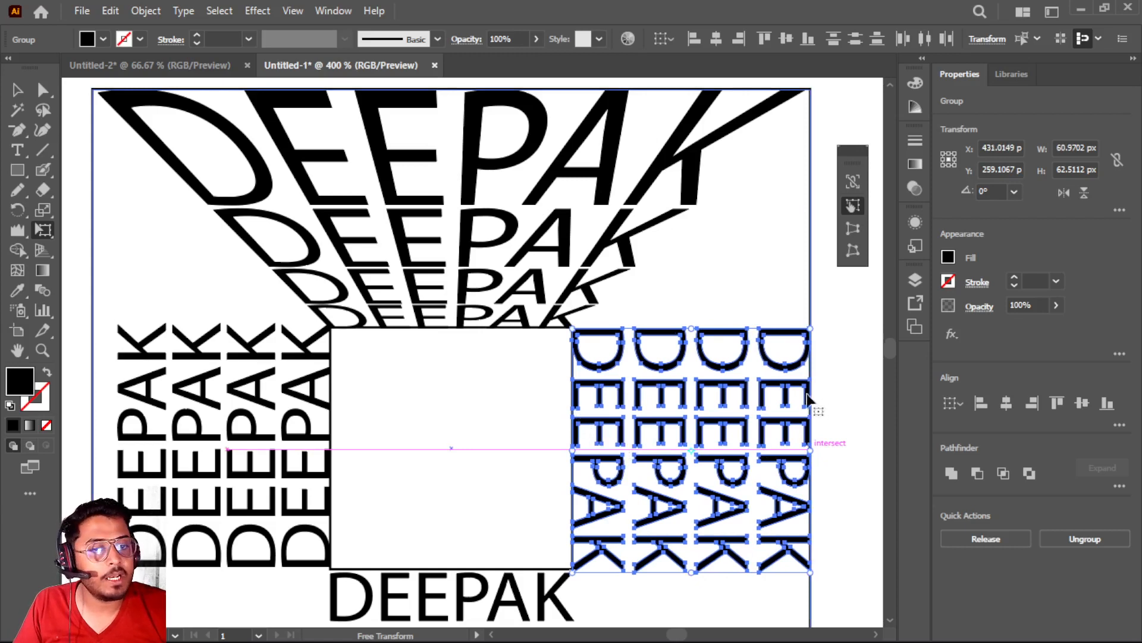
Apply Perspective Distort to the right-hand names, expanding their outer side to the outer square's corners, about 182 px high
left_click(856, 238)
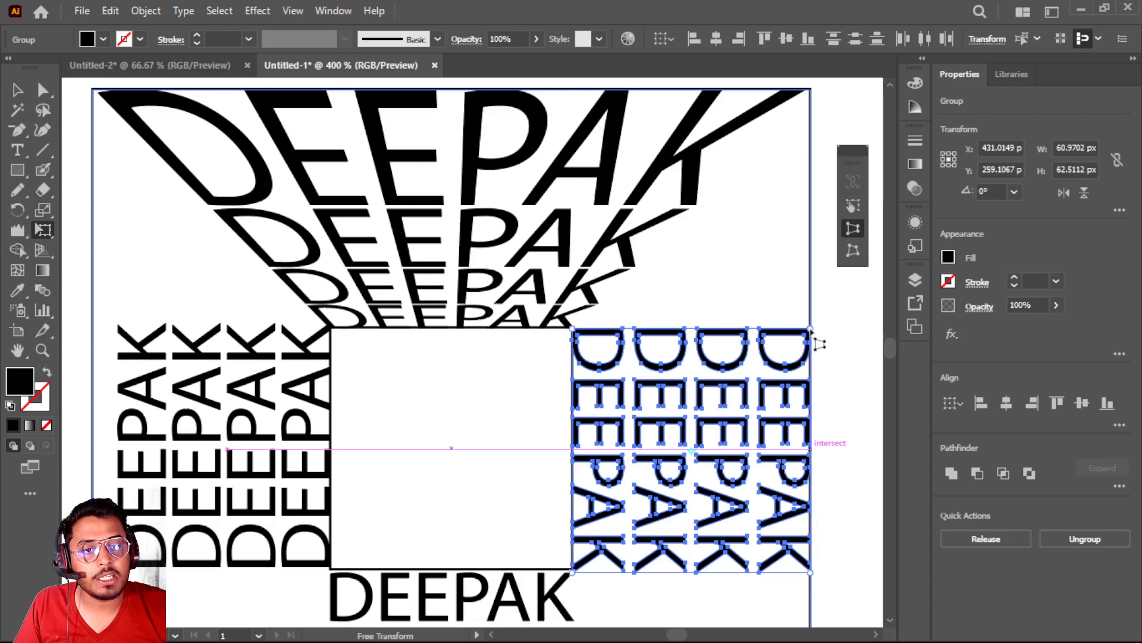
left_click_drag(814, 338, 804, 173)
scroll(645, 430, "down", 5)
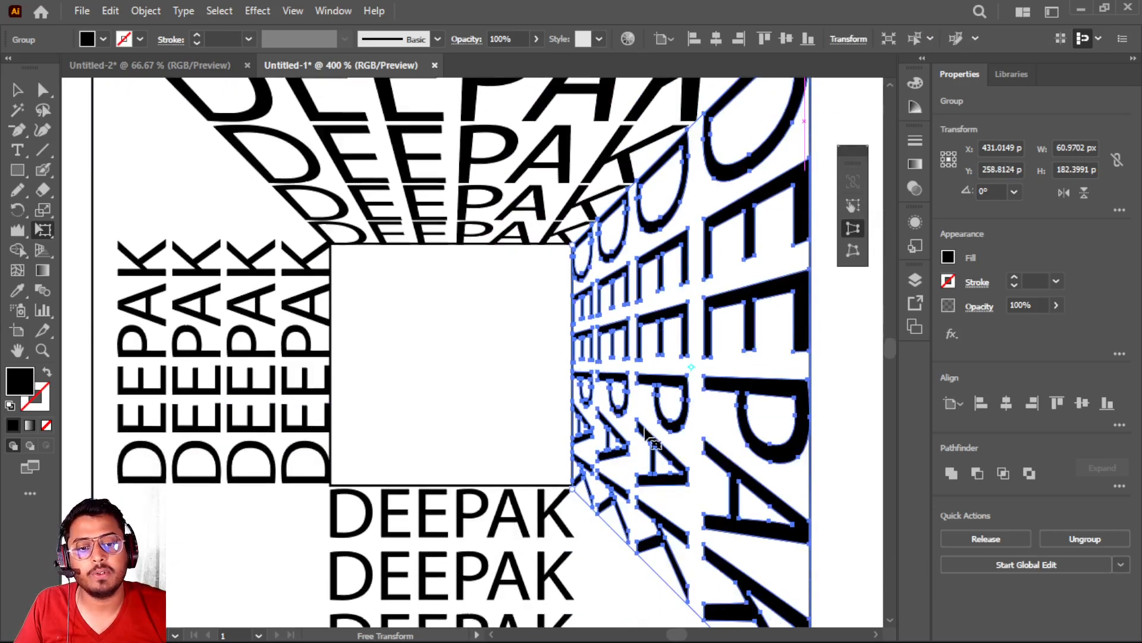
Select the four names below the small square and Perspective Distort their lower side to the outer square's corners, about 185 px wide
scroll(637, 440, "down", 1)
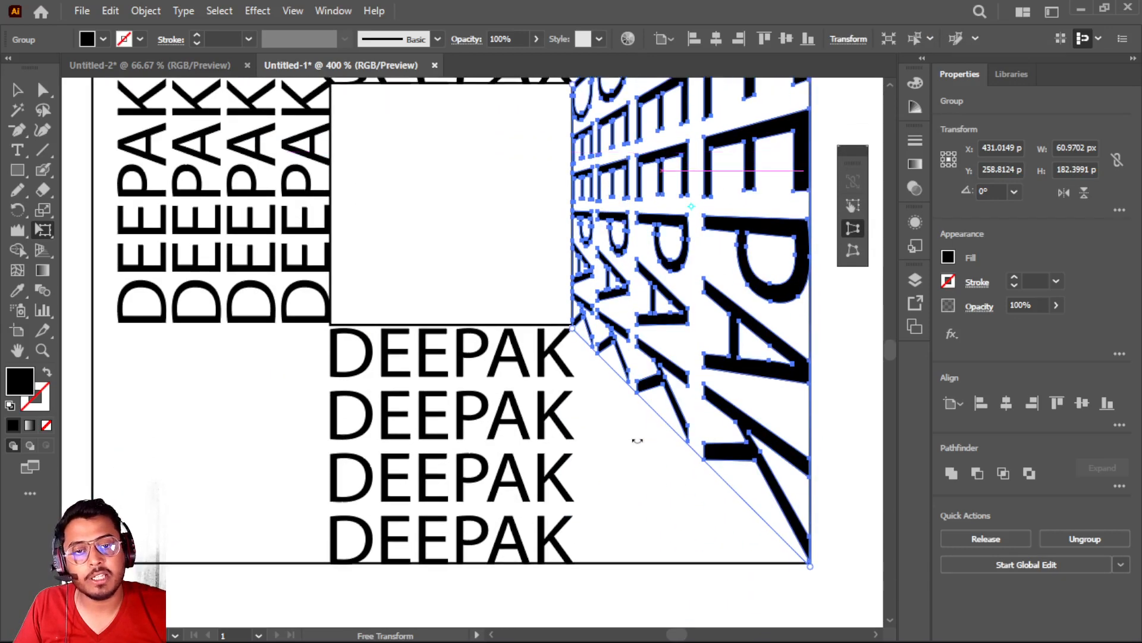
left_click(18, 91)
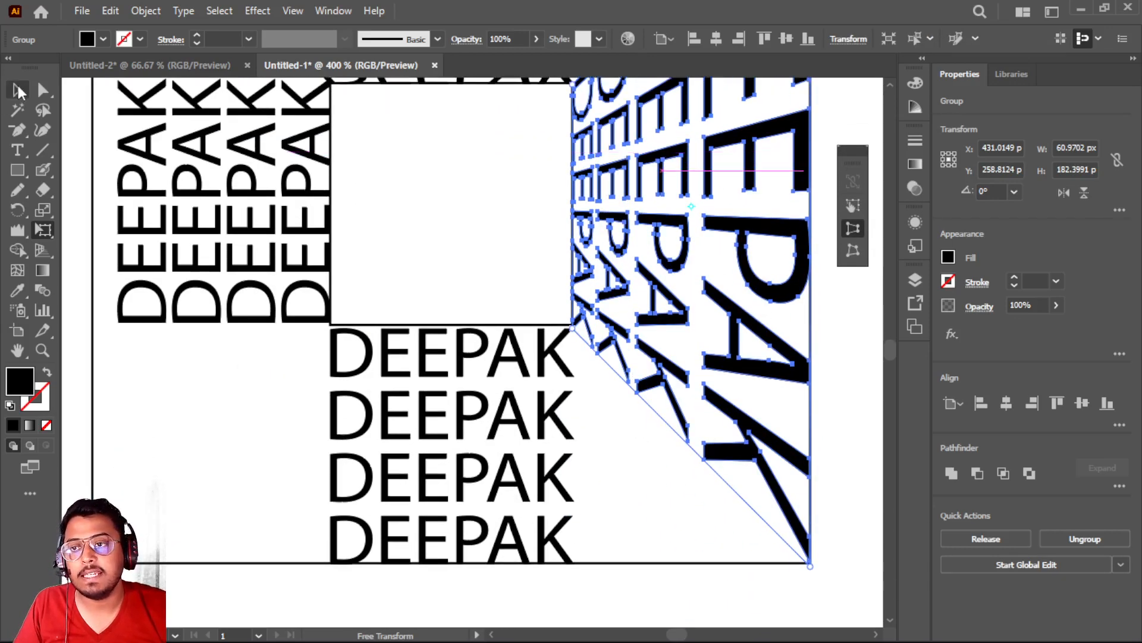
left_click_drag(309, 356, 584, 555)
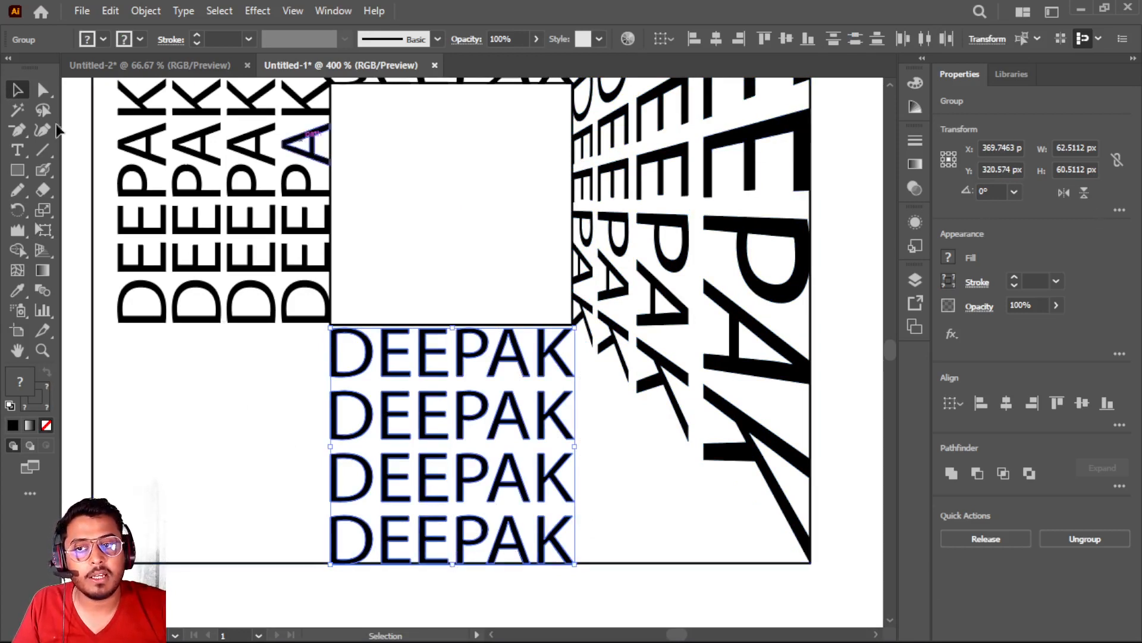
left_click(43, 229)
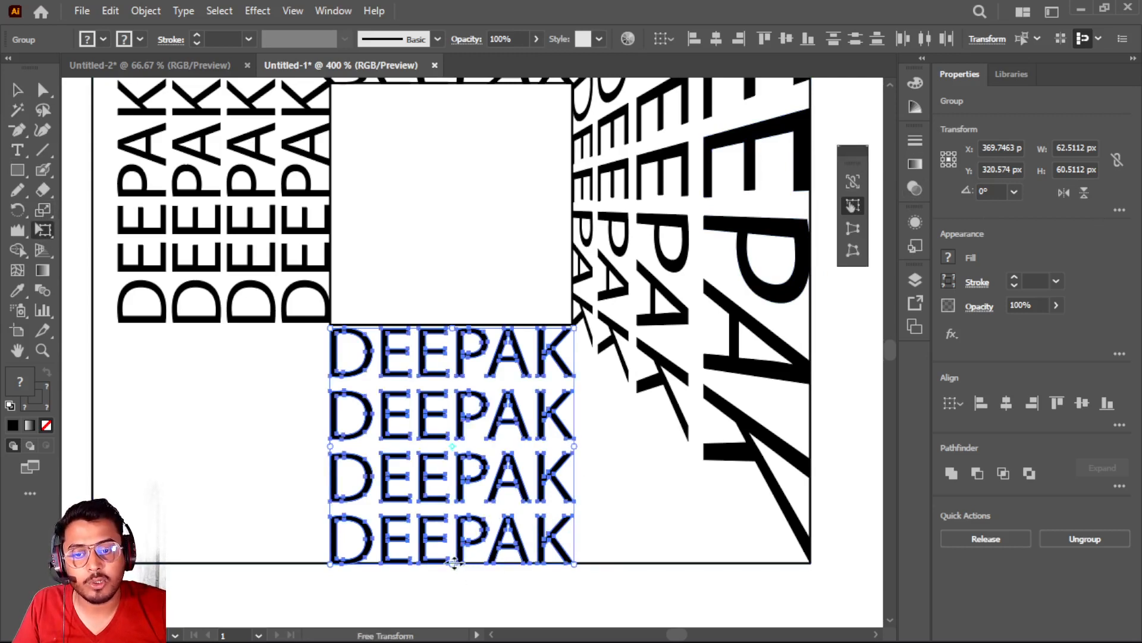
left_click_drag(453, 563, 452, 563)
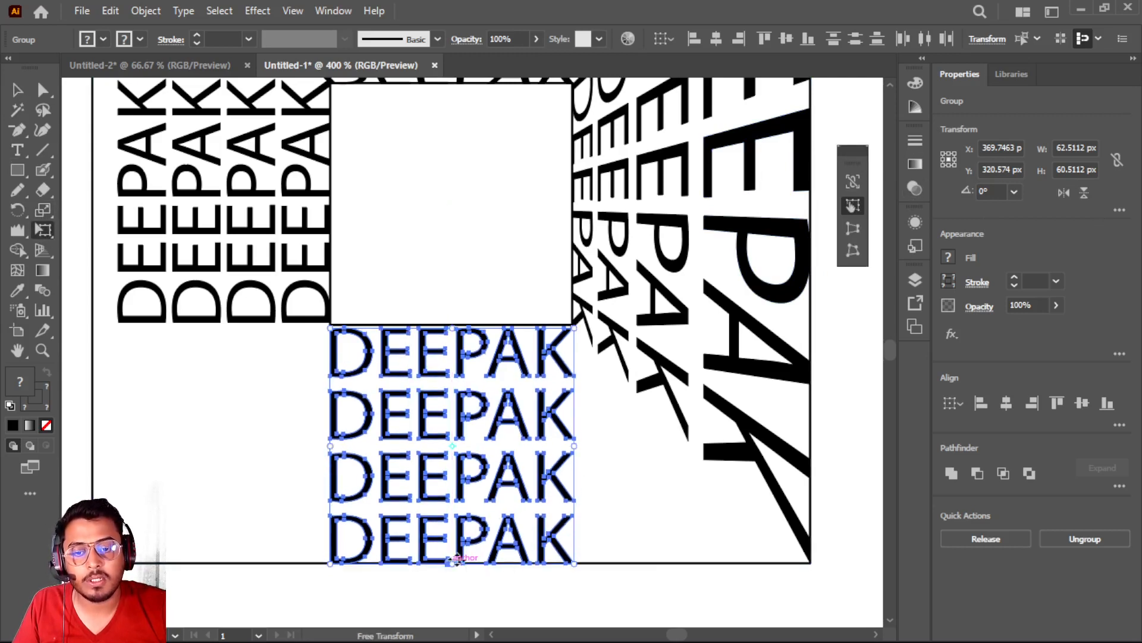
left_click(852, 228)
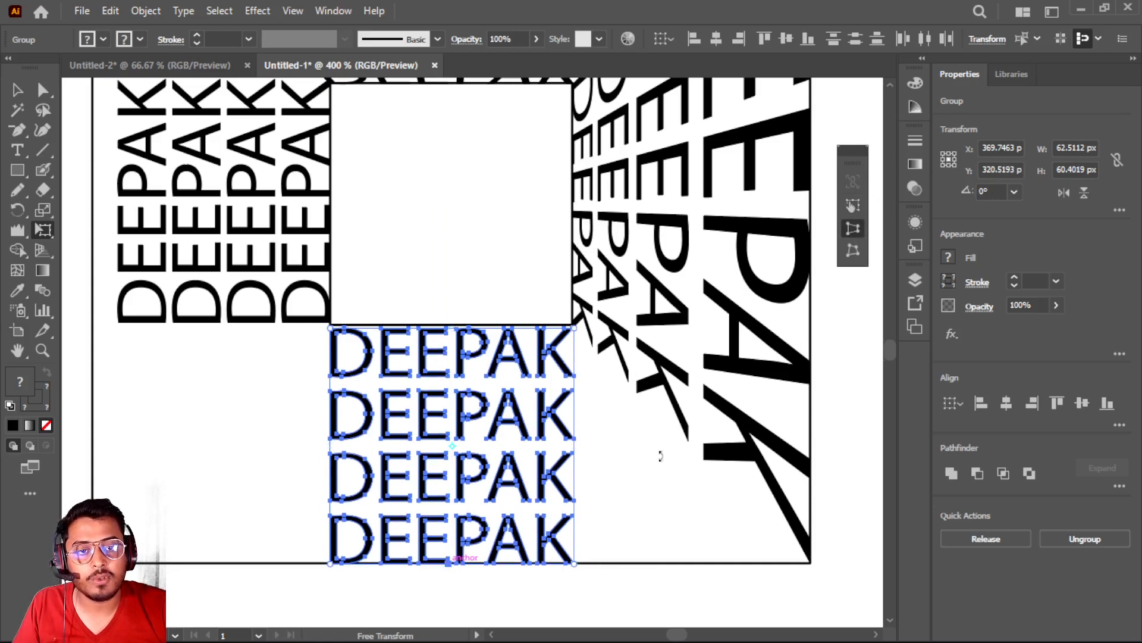
left_click_drag(576, 563, 816, 567)
scroll(527, 427, "up", 1)
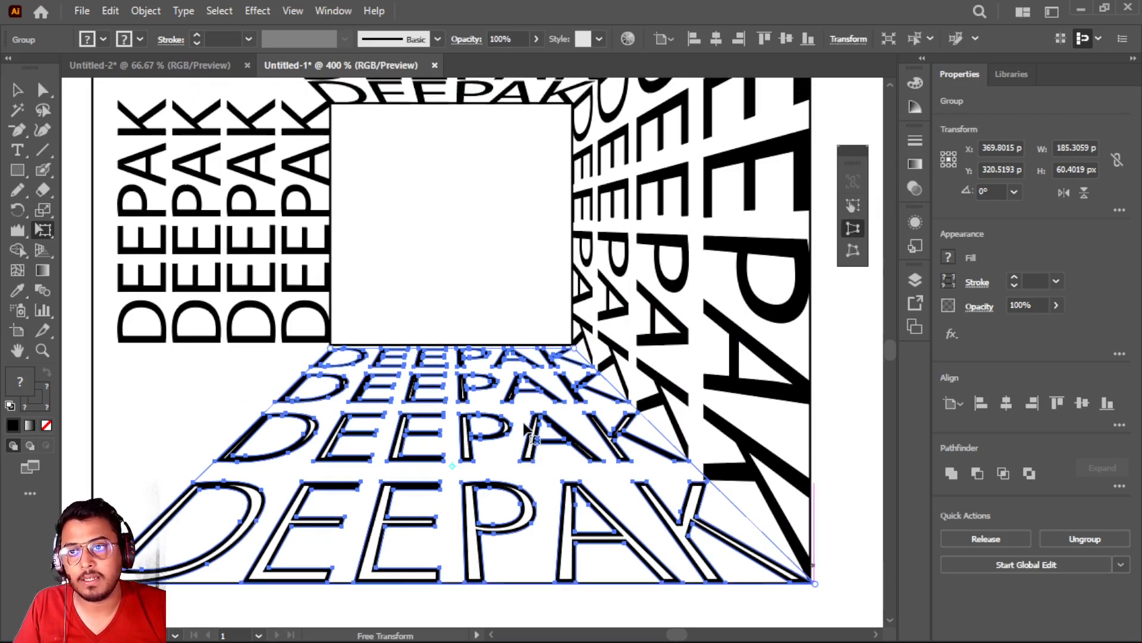
Fill the distorted names below the small square with solid black
scroll(526, 427, "down", 1)
scroll(526, 427, "up", 1)
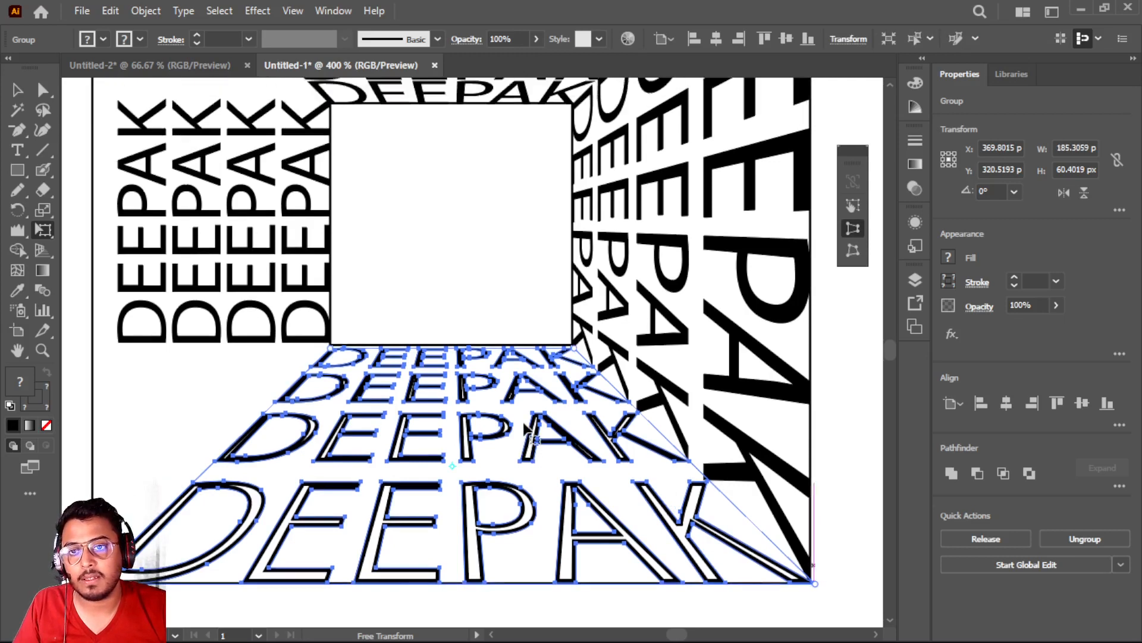
left_click(103, 40)
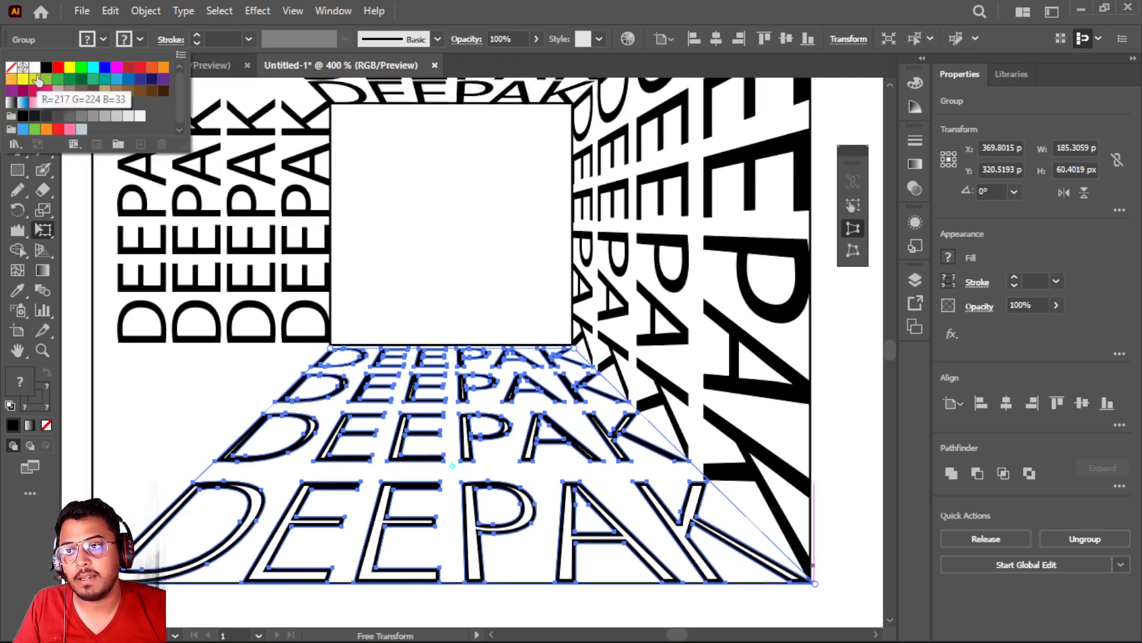
left_click(46, 66)
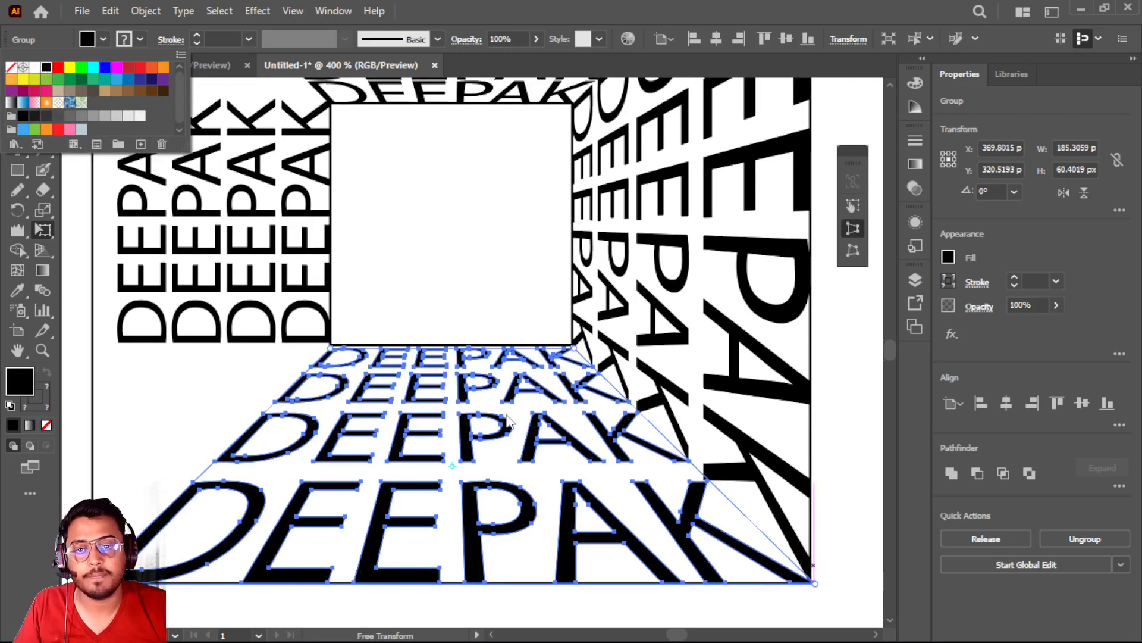
left_click(103, 40)
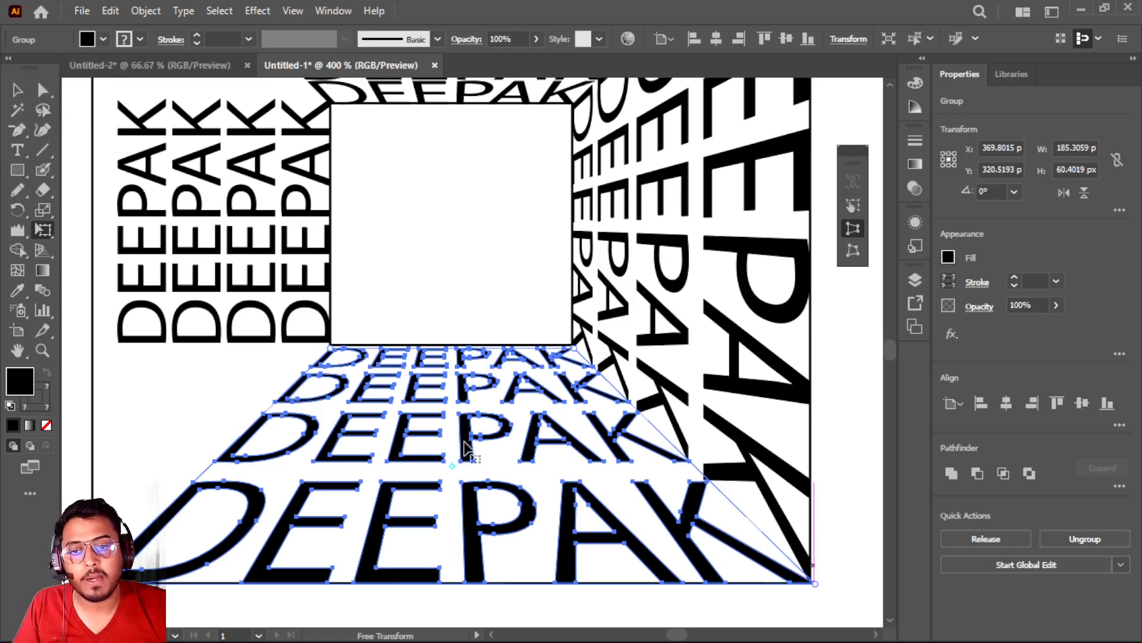
Select the four names beside the small square's left edge and stretch them to the outer square's left edge, about 61 px wide
scroll(465, 447, "up", 4)
scroll(465, 447, "down", 3)
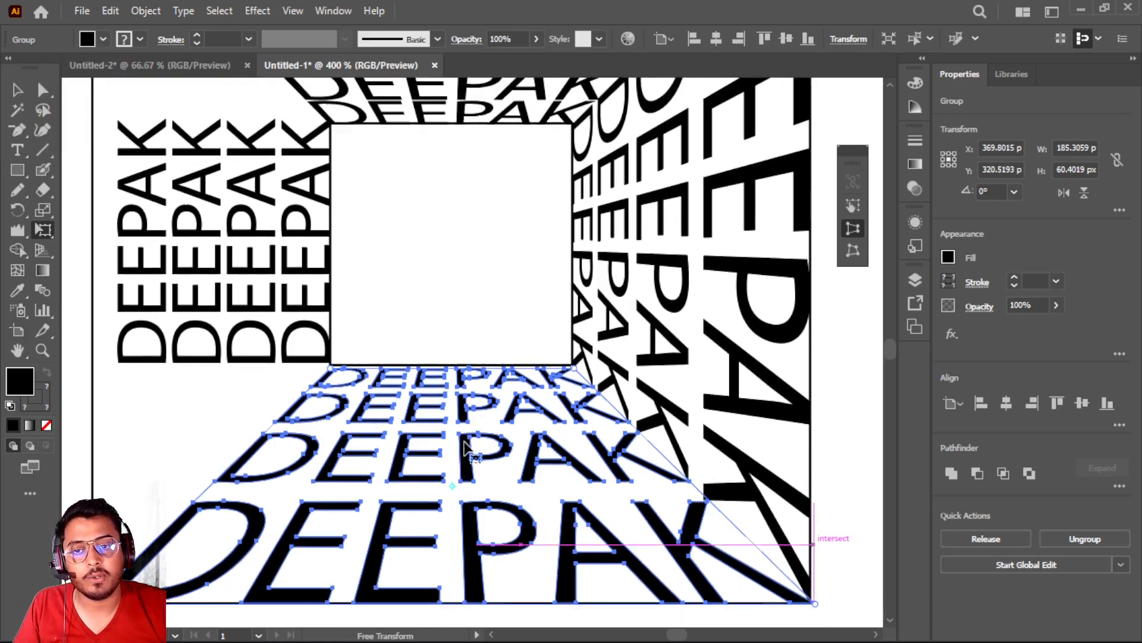
scroll(464, 447, "up", 3)
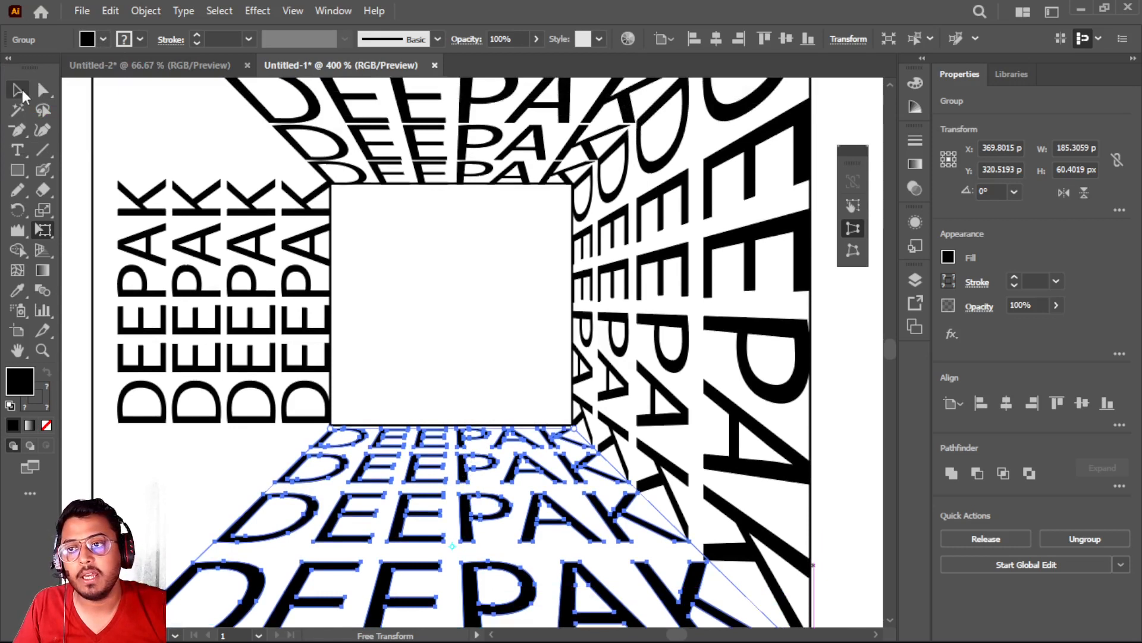
left_click(18, 90)
left_click_drag(129, 446, 315, 197)
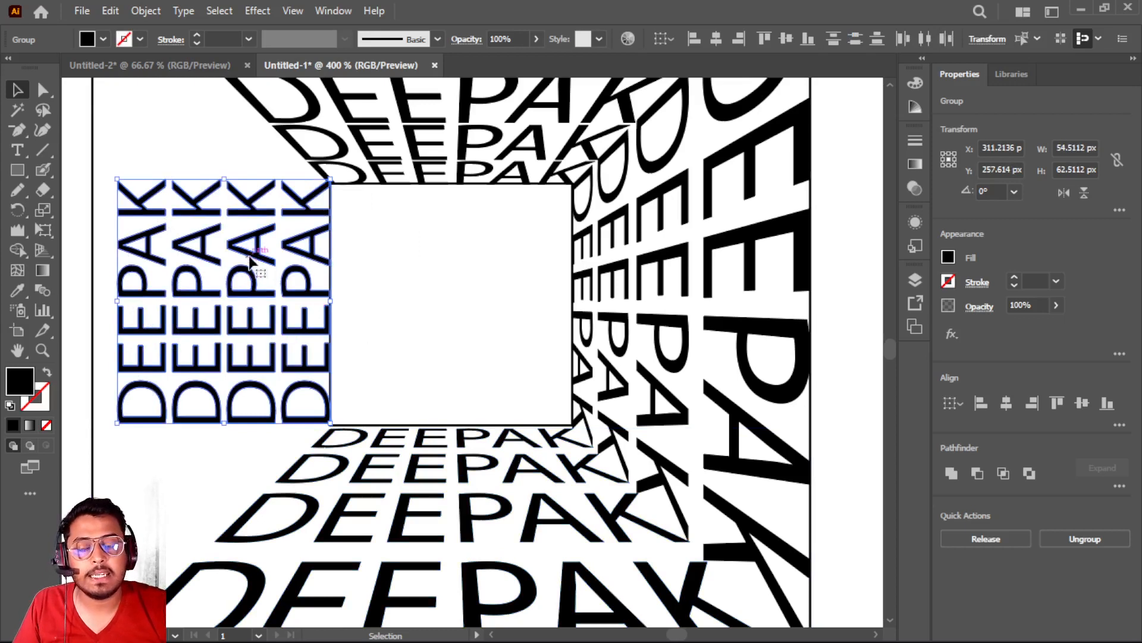
left_click(47, 235)
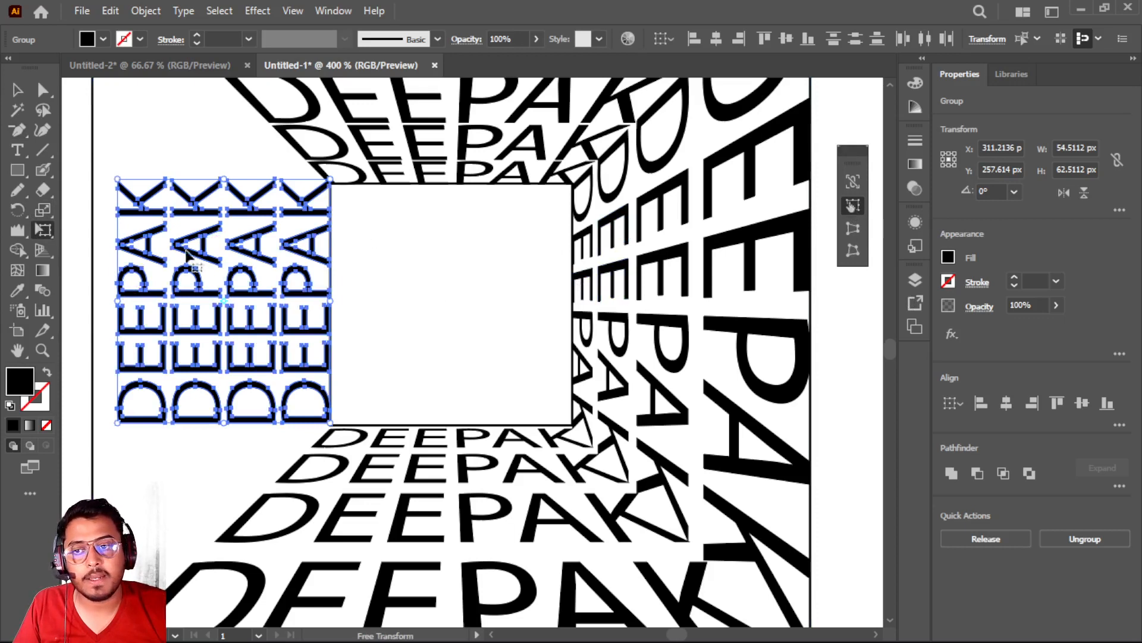
left_click_drag(114, 301, 94, 302)
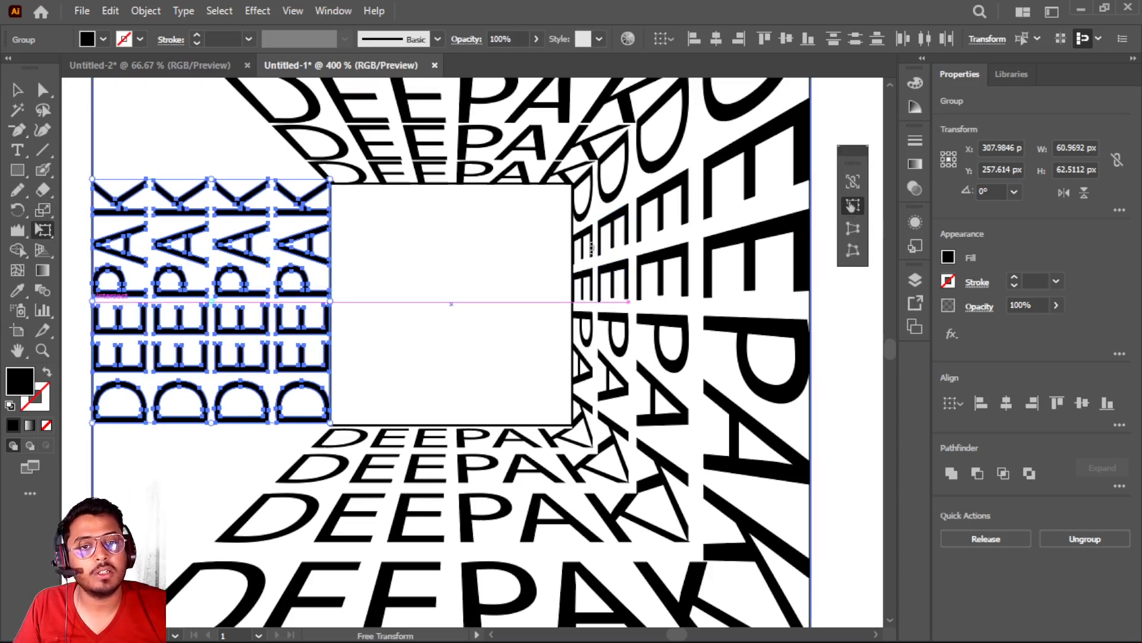
Apply Perspective Distort to the left-hand names, expanding their outer side to the outer square's corners, about 180 px high
left_click(853, 228)
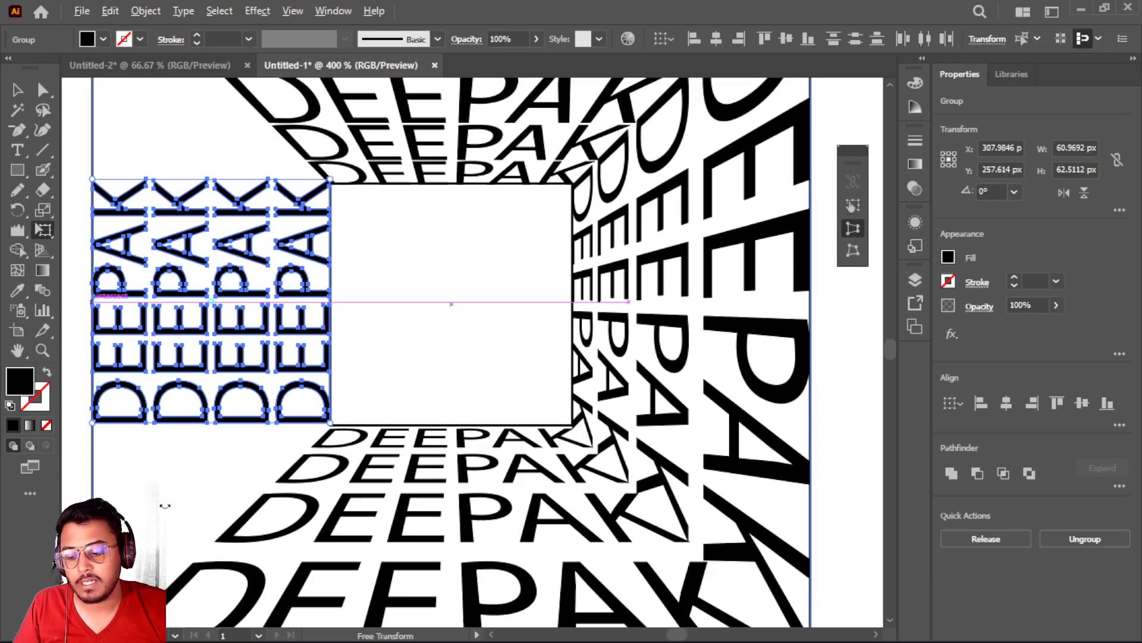
scroll(165, 505, "down", 1)
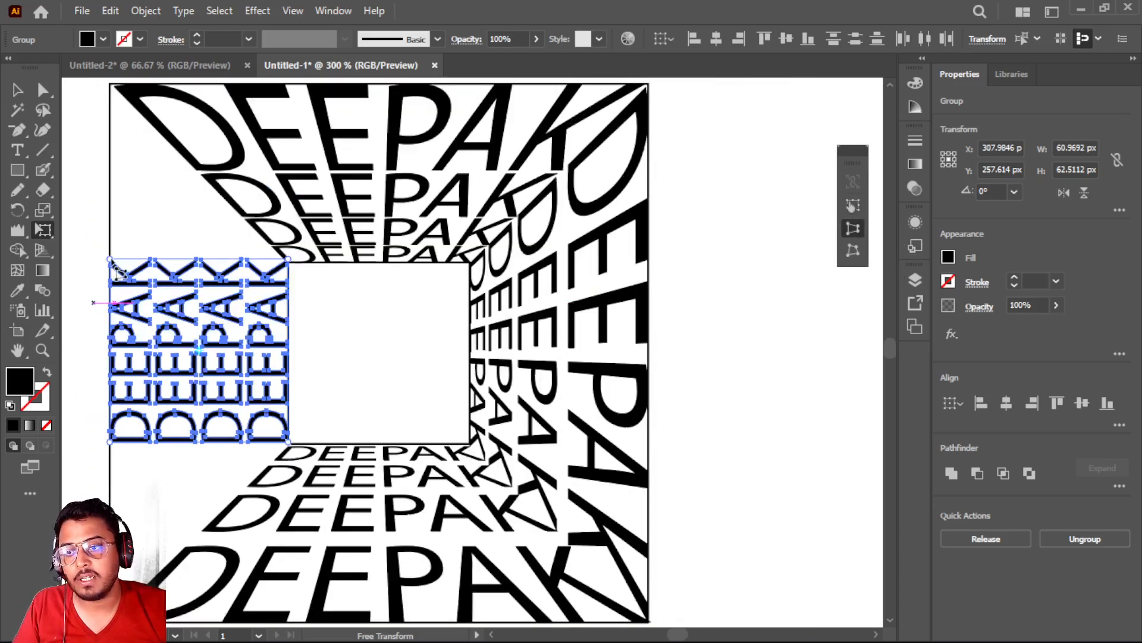
left_click_drag(115, 266, 127, 290)
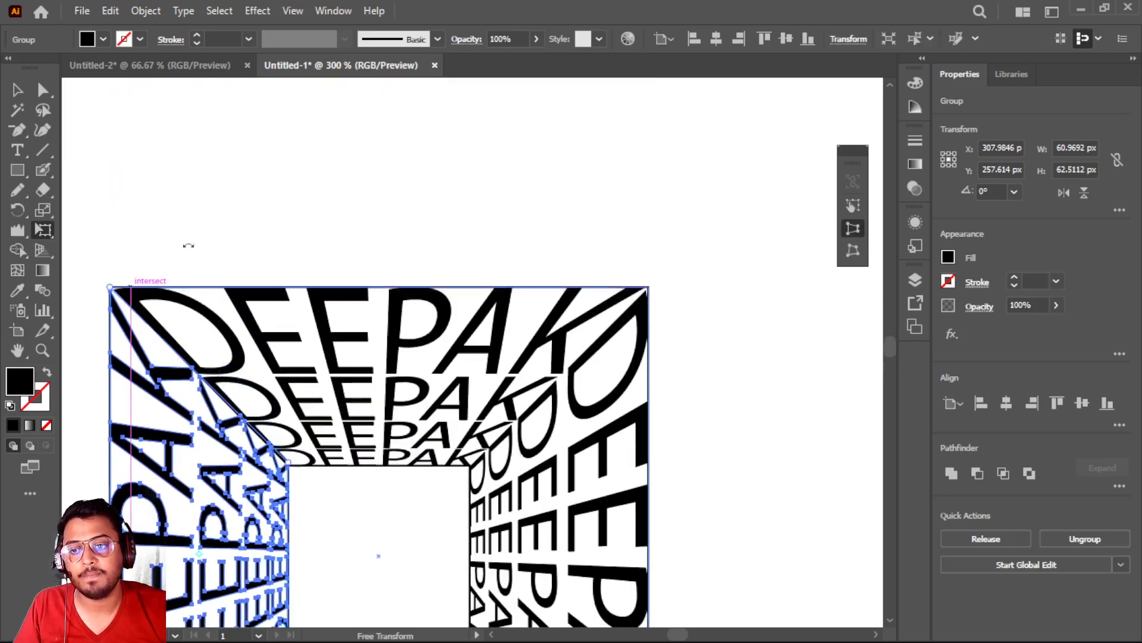
scroll(259, 203, "down", 5)
scroll(259, 203, "down", 1)
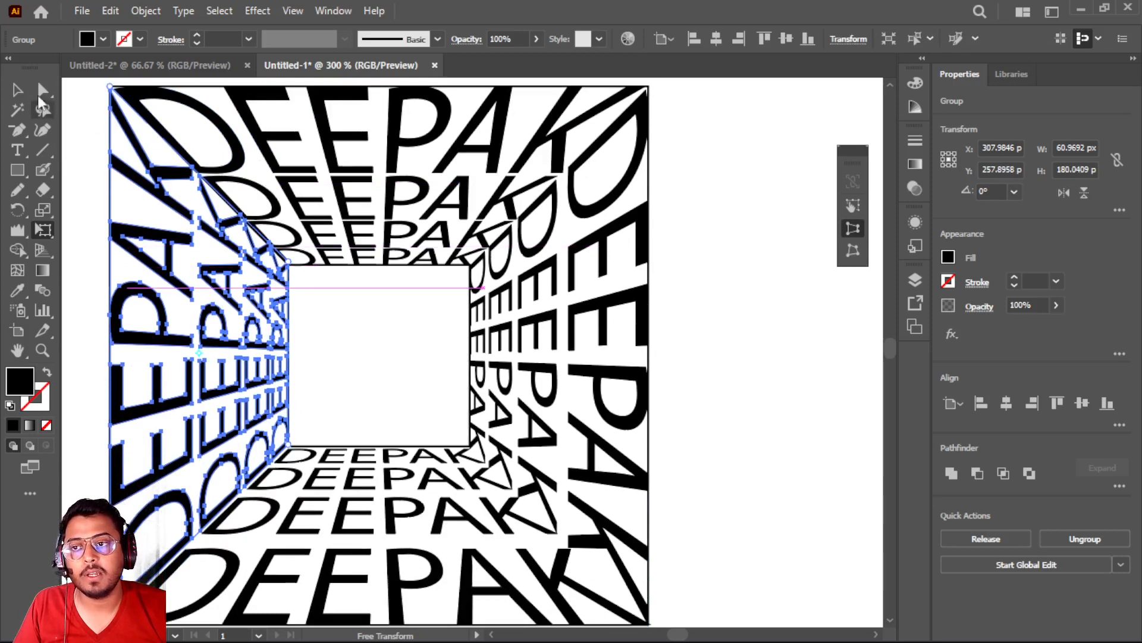
Deselect the artwork and fit it in view to inspect the finished 3D room effect
left_click(17, 89)
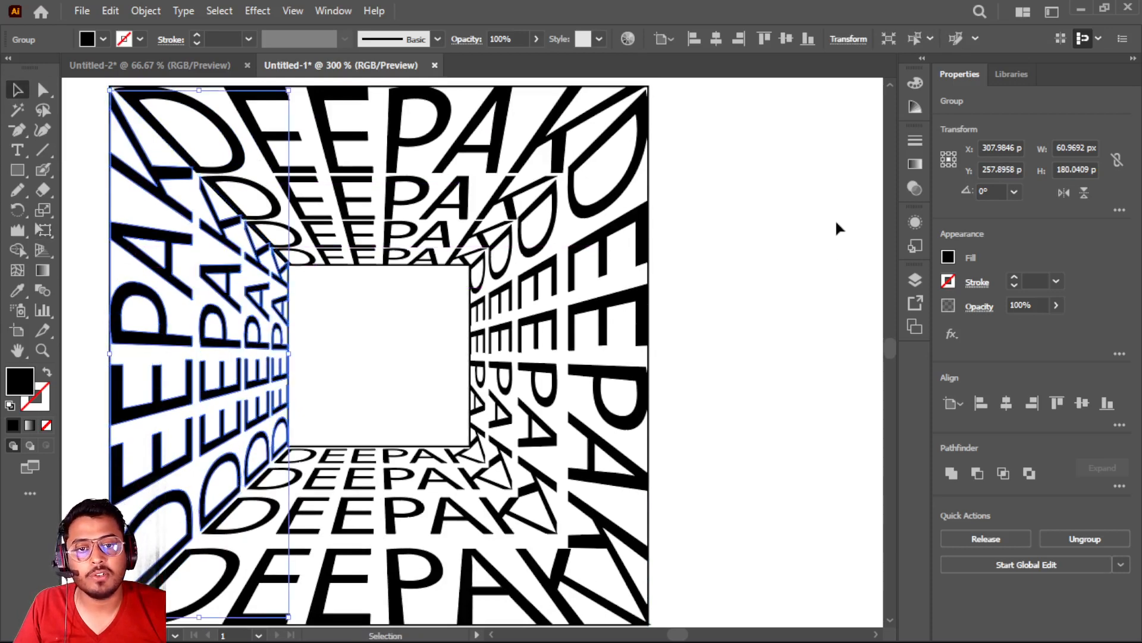
left_click(725, 292)
key("ctrl+0")
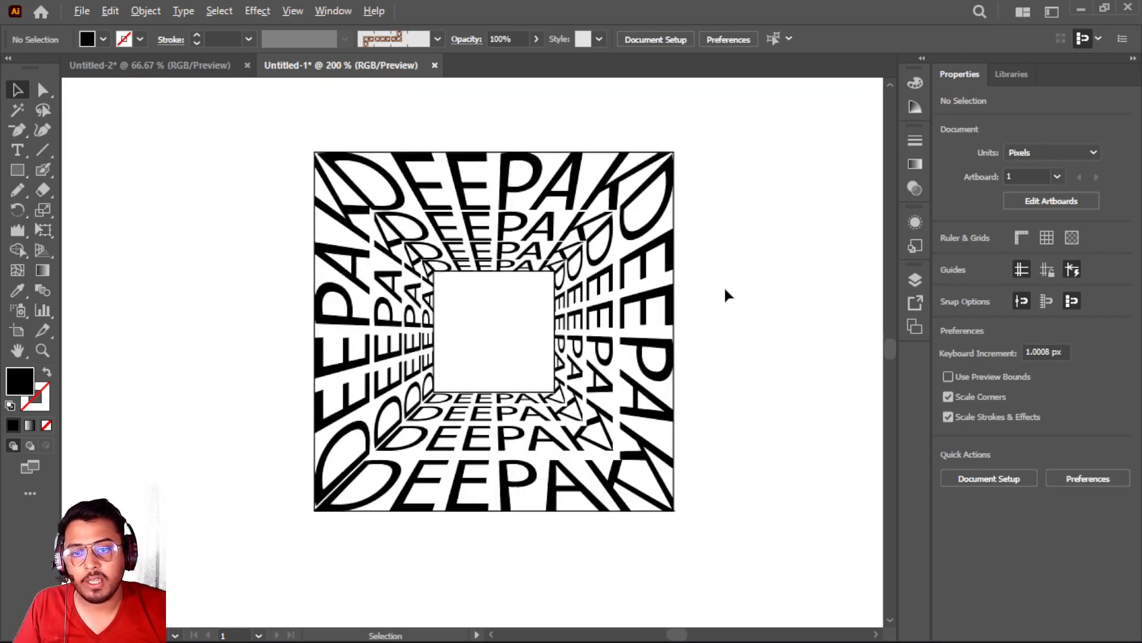
scroll(724, 291, "up", 1)
scroll(724, 292, "down", 1)
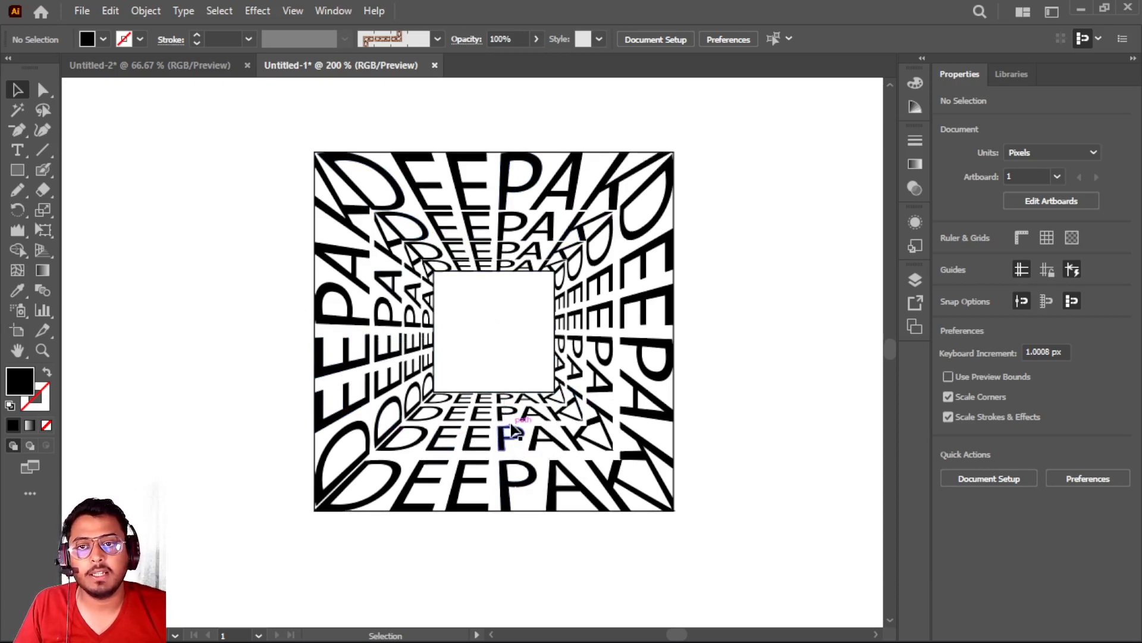
key("a")
key("v")
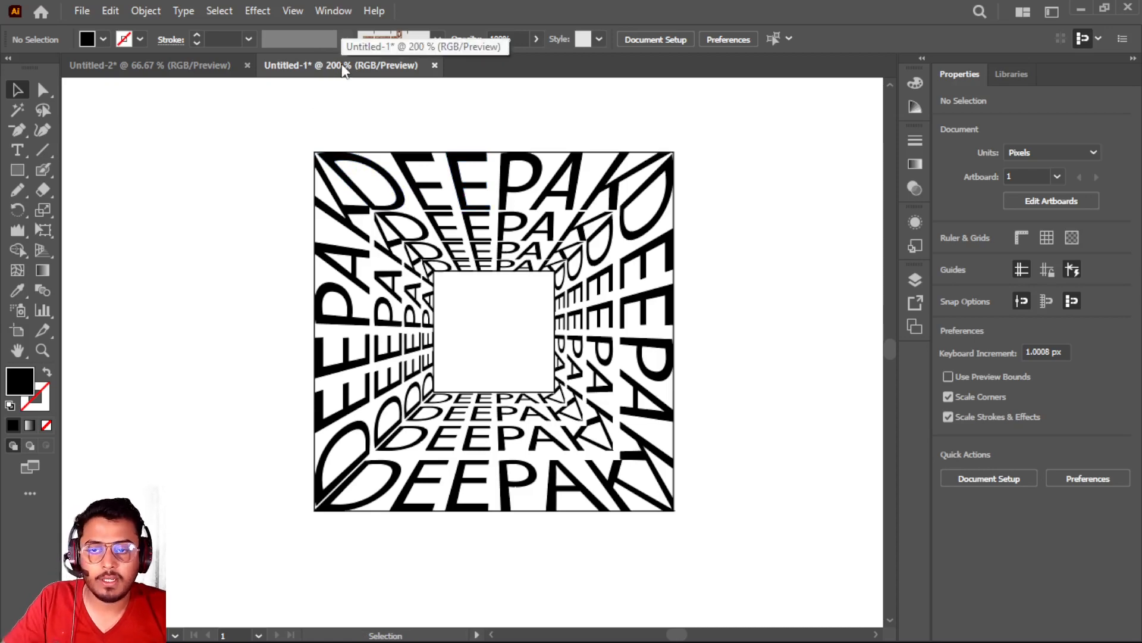
Create a new 1366 x 768 px RGB document with 6 artboards
key("ctrl+n")
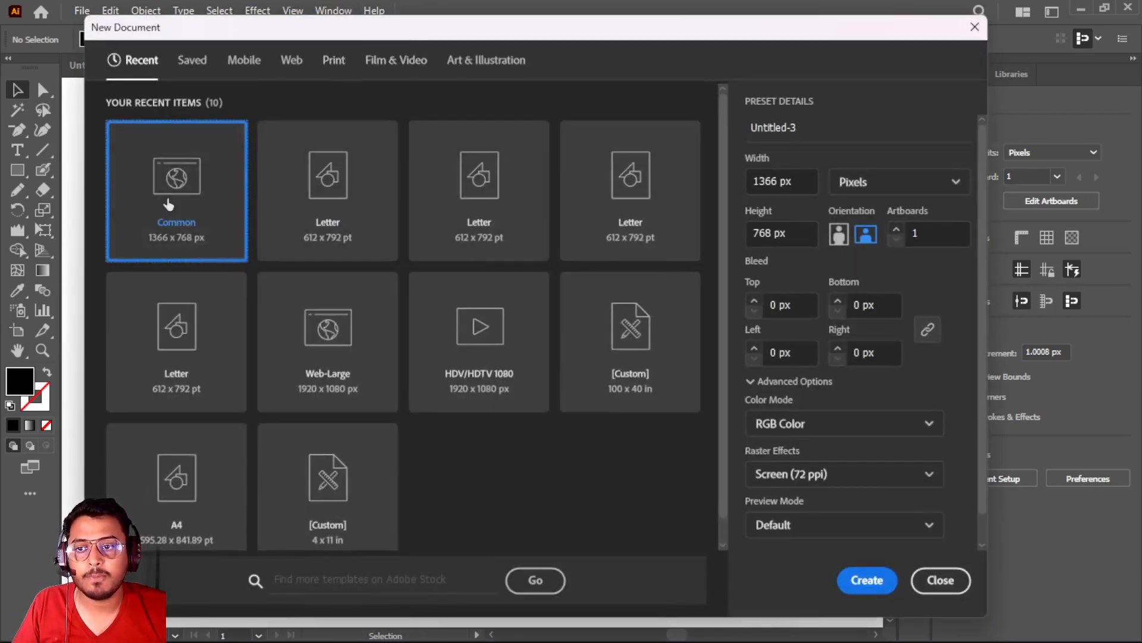
left_click(896, 230)
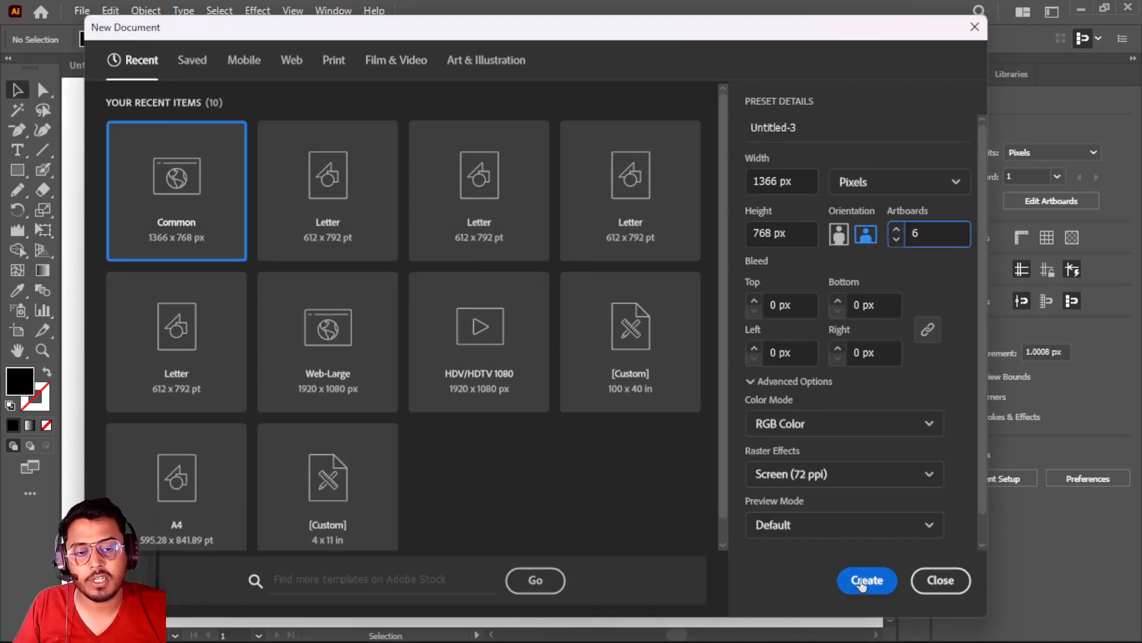
left_click(867, 580)
Draw a rectangle 425 px wide and 768 px high along the first artboard's left edge
scroll(198, 257, "up", 5)
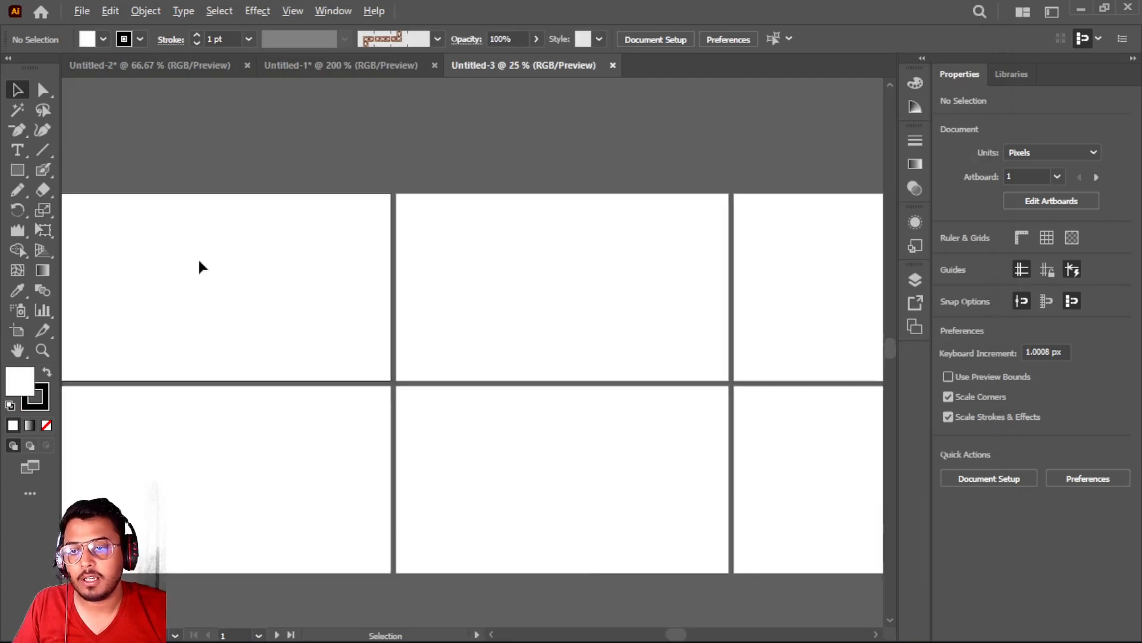
scroll(204, 266, "down", 2)
key("space")
left_click_drag(213, 269, 389, 284)
scroll(389, 288, "up", 1)
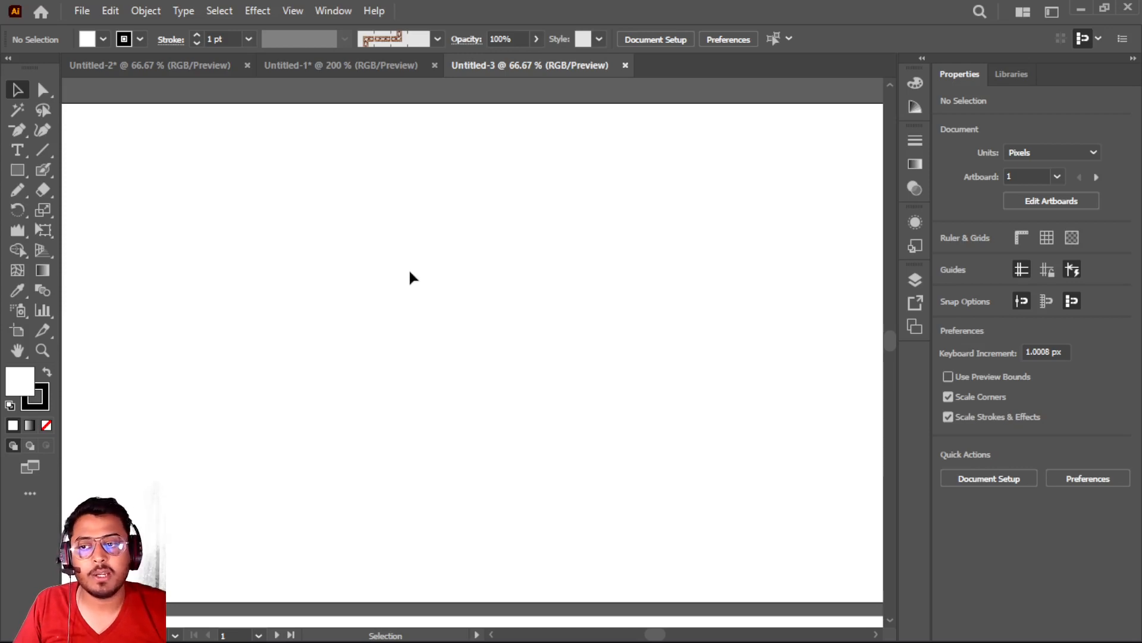
scroll(394, 277, "down", 1)
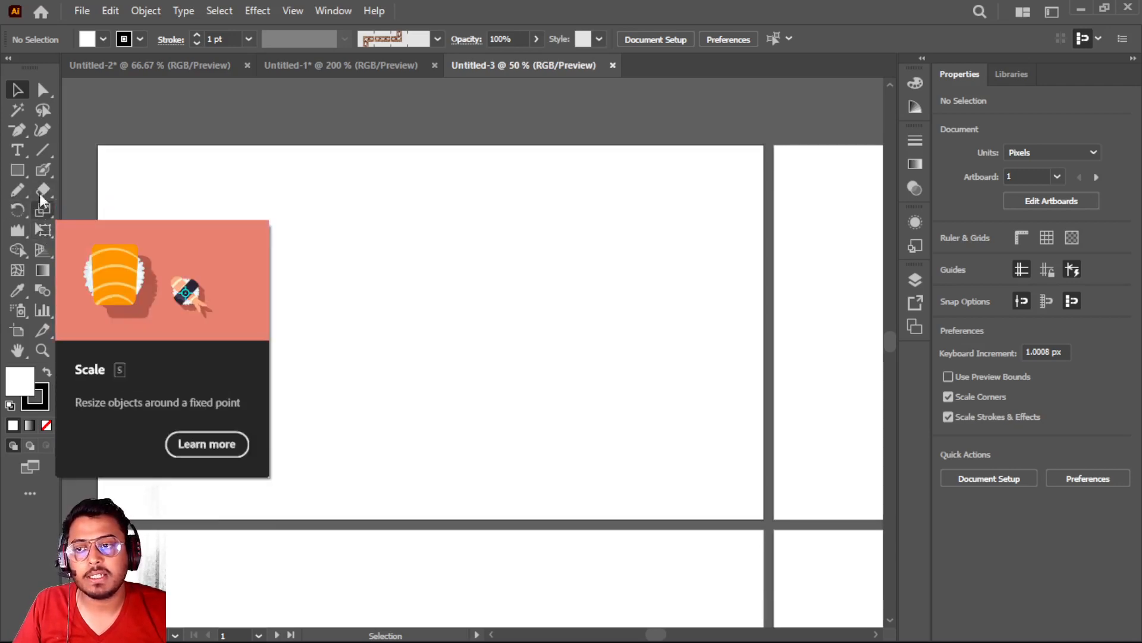
left_click(17, 170)
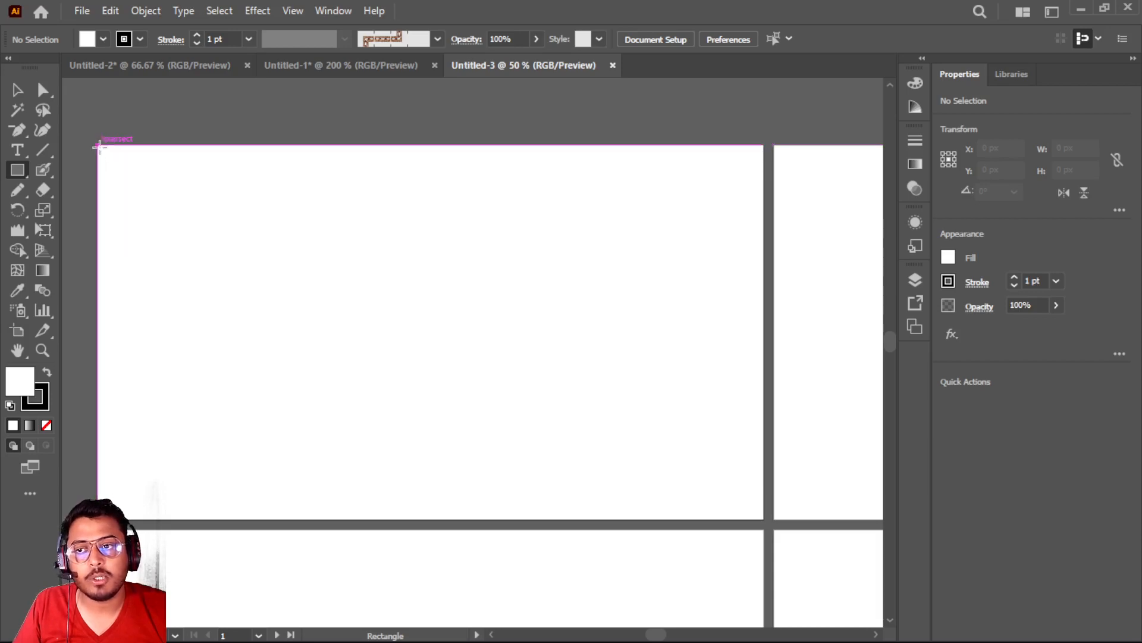
mouse_move(99, 146)
left_mouse_down()
mouse_move(176, 329)
mouse_move(274, 511)
mouse_move(293, 517)
mouse_move(270, 519)
mouse_move(305, 519)
left_mouse_up()
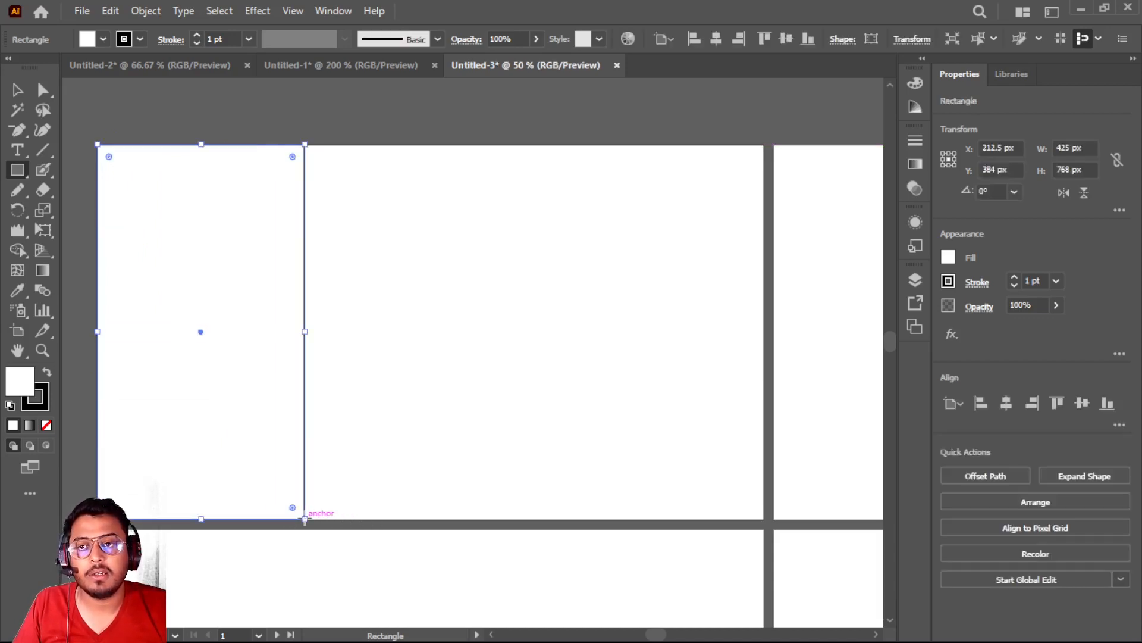
Fill the rectangle with yellow and place a copy of it against the first artboard's right edge
left_click(103, 38)
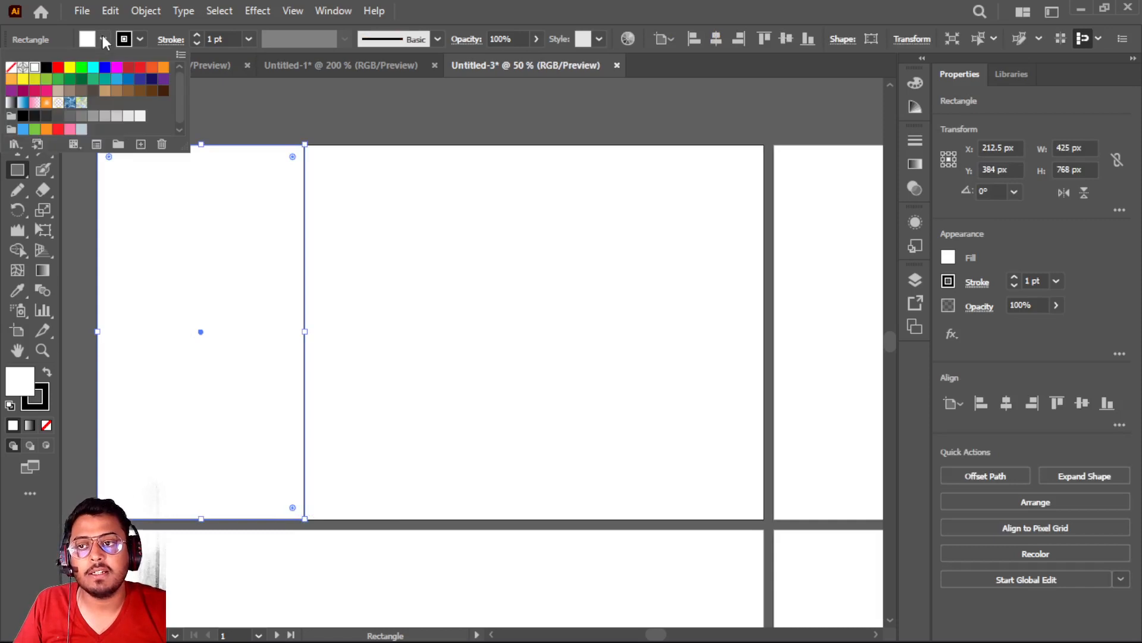
left_click(70, 68)
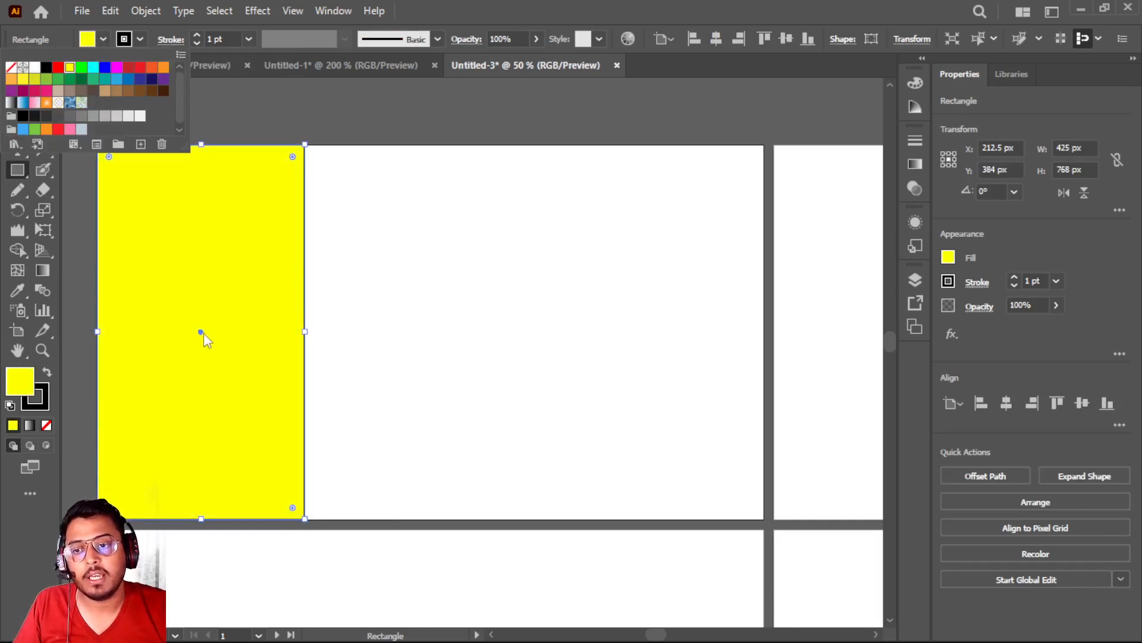
key("Escape")
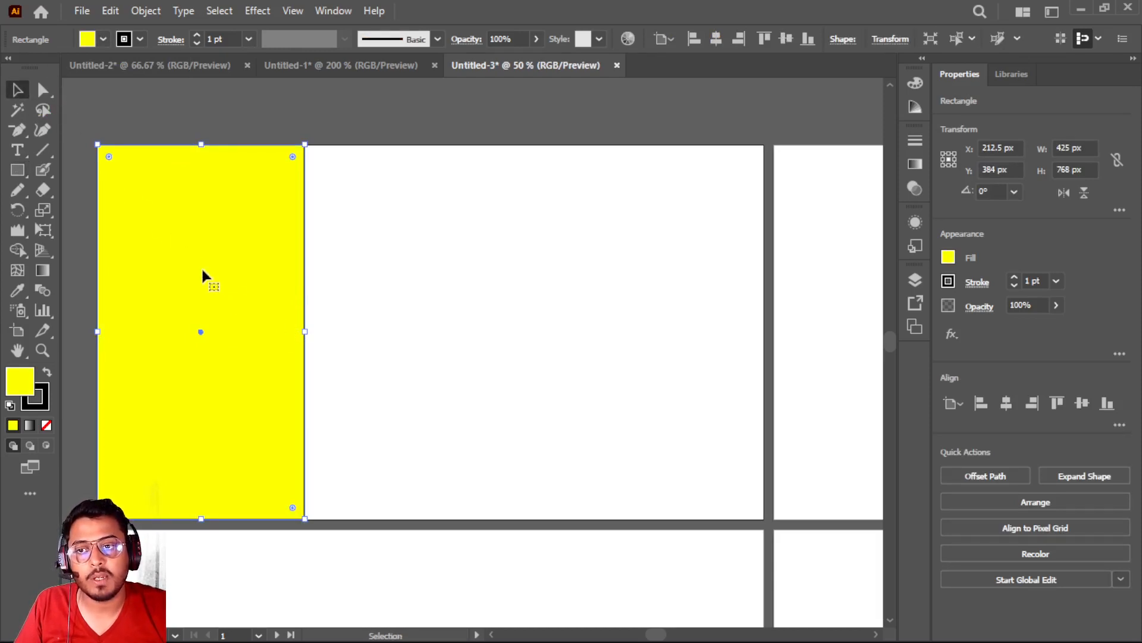
left_click_drag(201, 269, 664, 279)
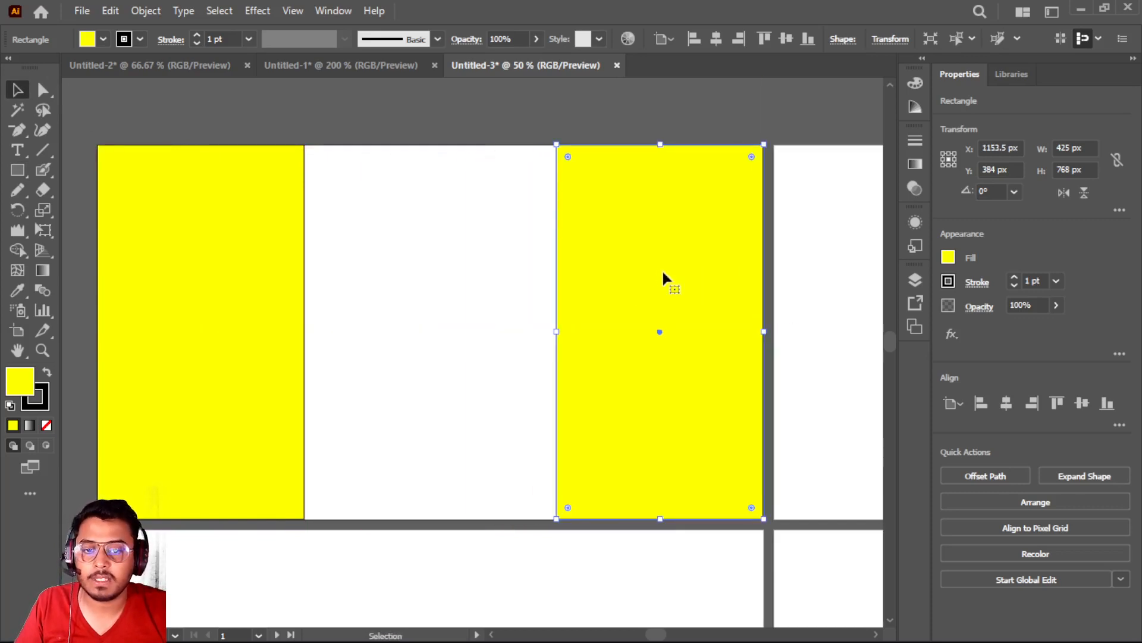
Perspective-distort the yellow rectangle at the artboard's right edge so its inner side shortens symmetrically into a wall shape
scroll(408, 363, "up", 1)
scroll(409, 372, "down", 1)
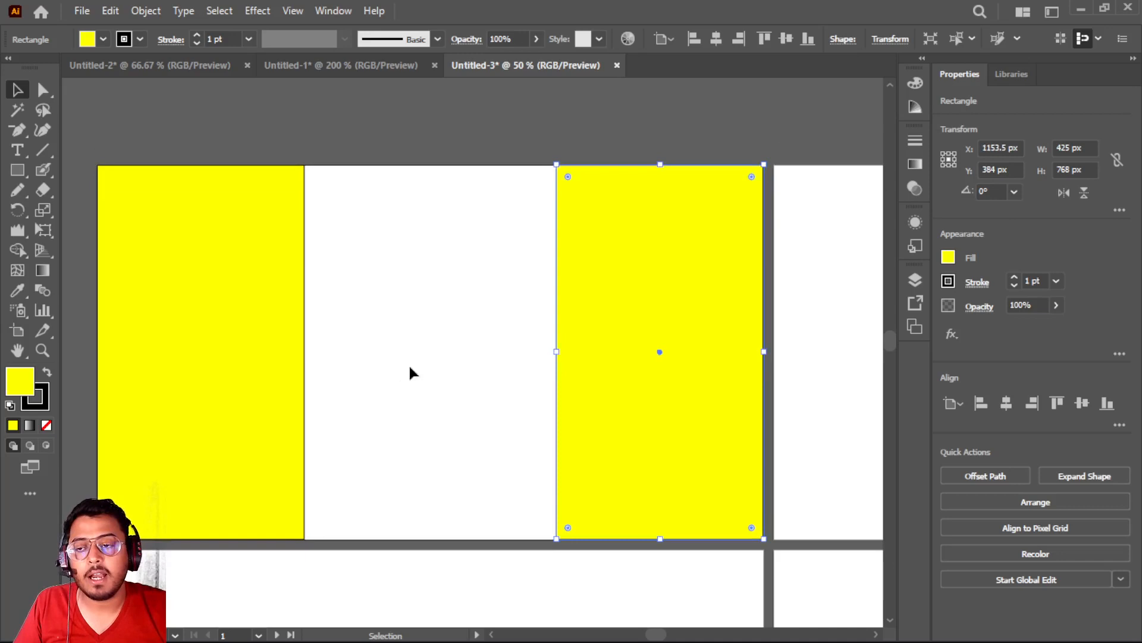
left_click(48, 229)
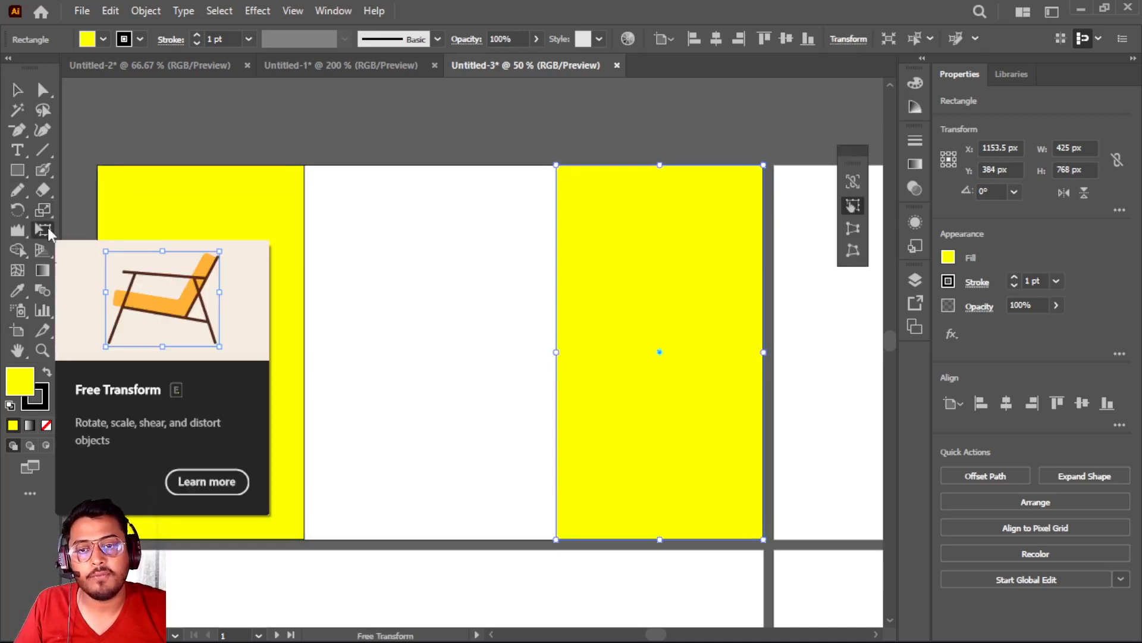
left_click(854, 229)
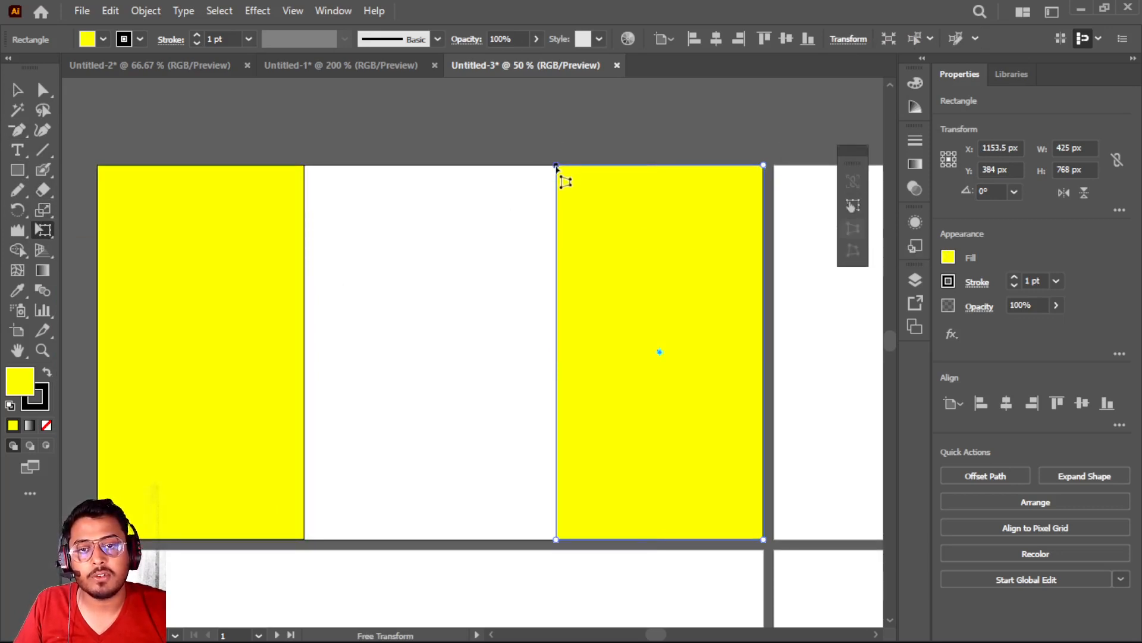
left_click_drag(556, 166, 556, 280)
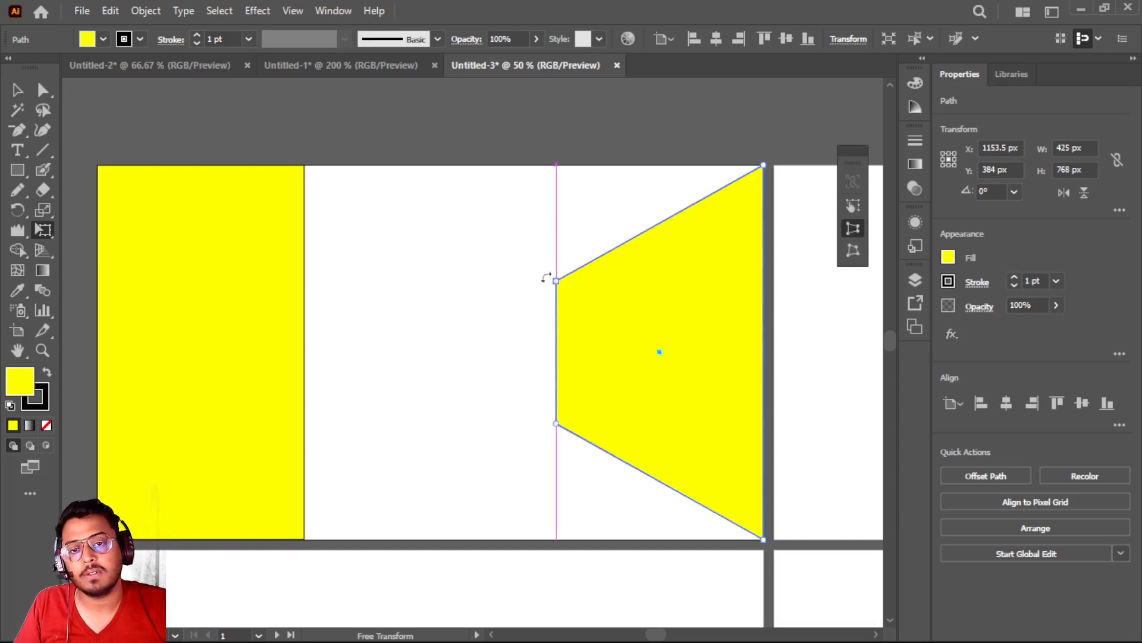
left_click(16, 89)
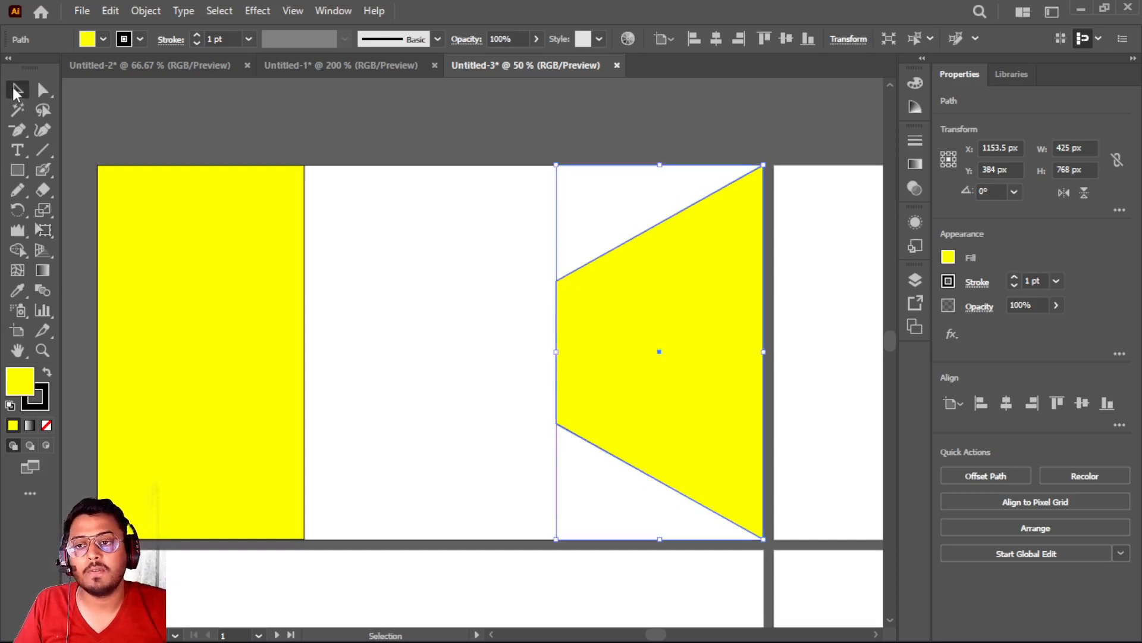
Perspective-distort the yellow rectangle at the artboard's left edge so its shortened inner side mirrors the right wall
left_click(188, 278)
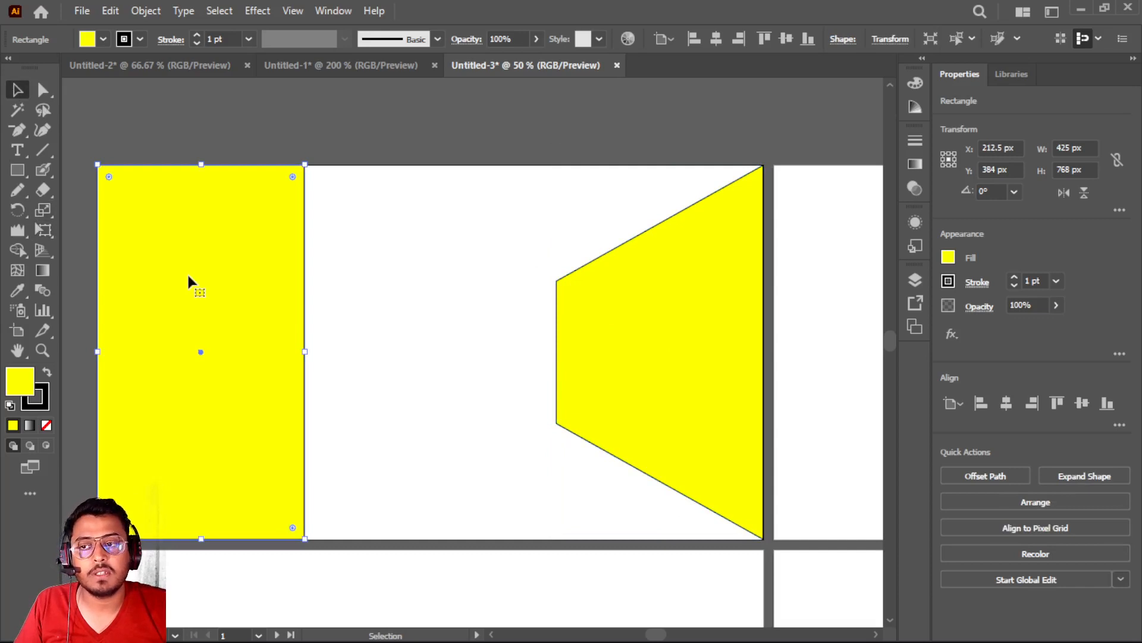
left_click(43, 229)
left_click(852, 228)
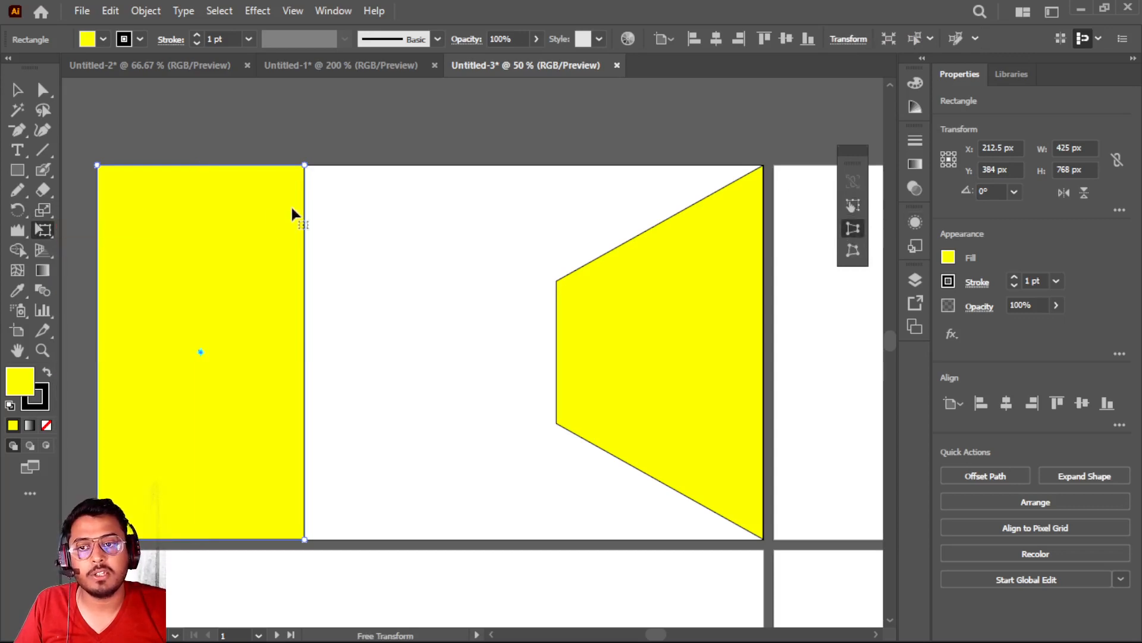
left_click_drag(304, 167, 302, 273)
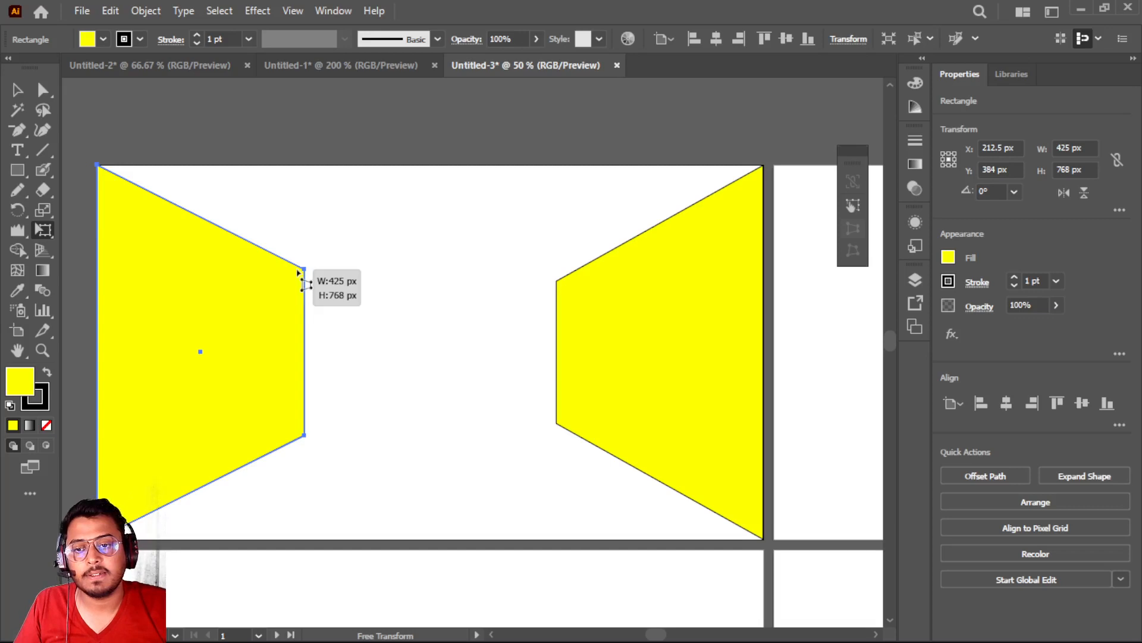
key("ctrl+z")
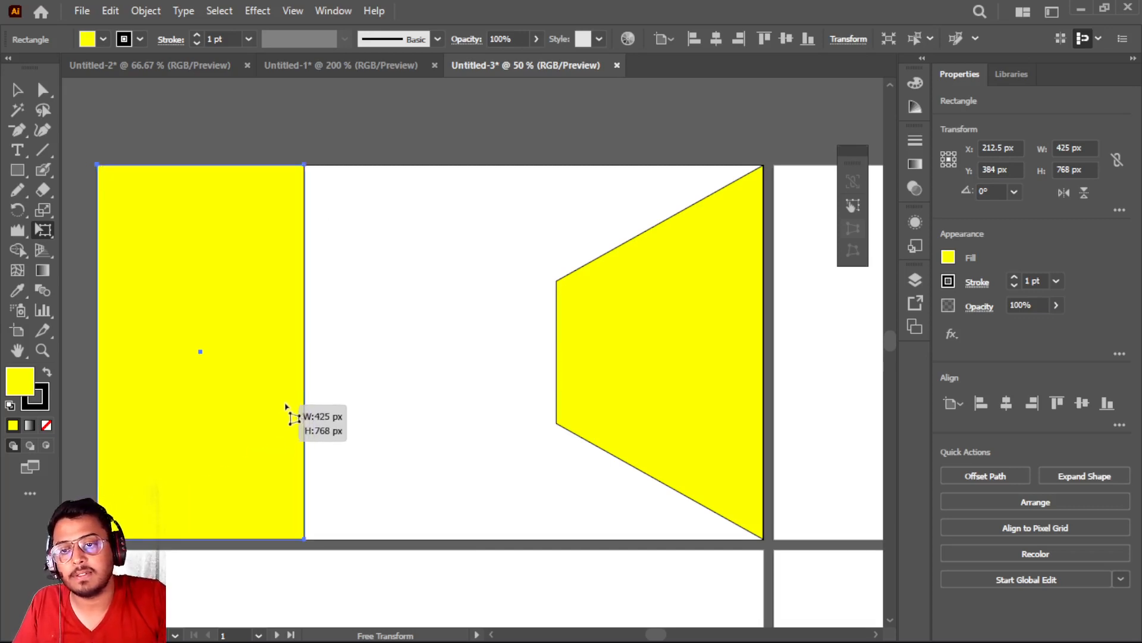
left_click_drag(304, 167, 320, 279)
key("v")
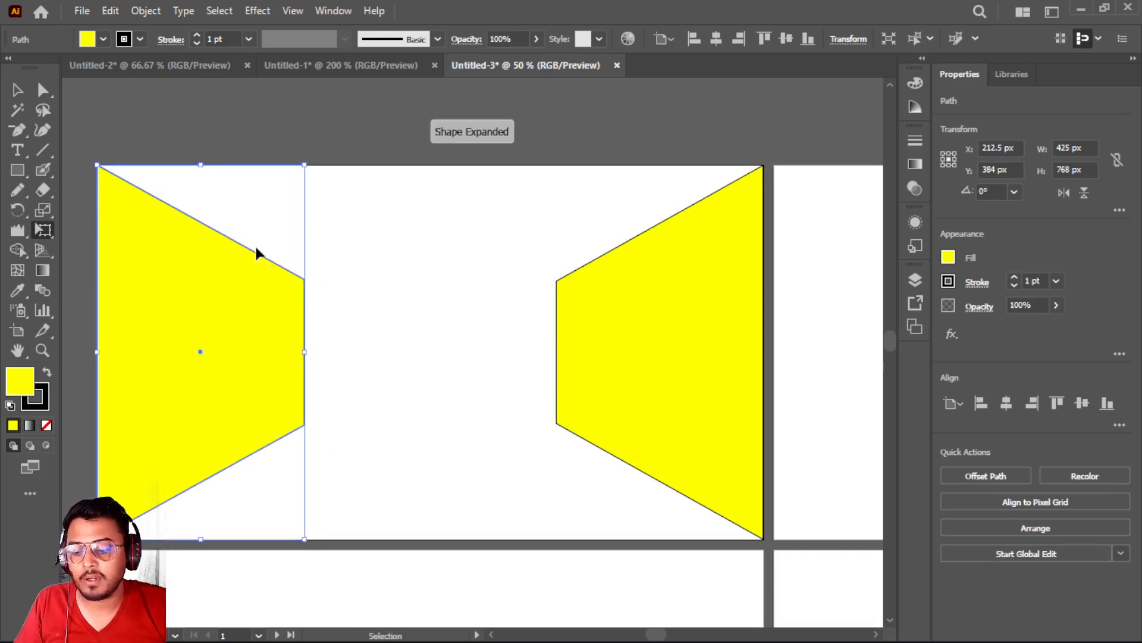
Show the rulers and place two horizontal guides at the upper and lower inner corners of the yellow walls
key("ctrl+r")
key("e")
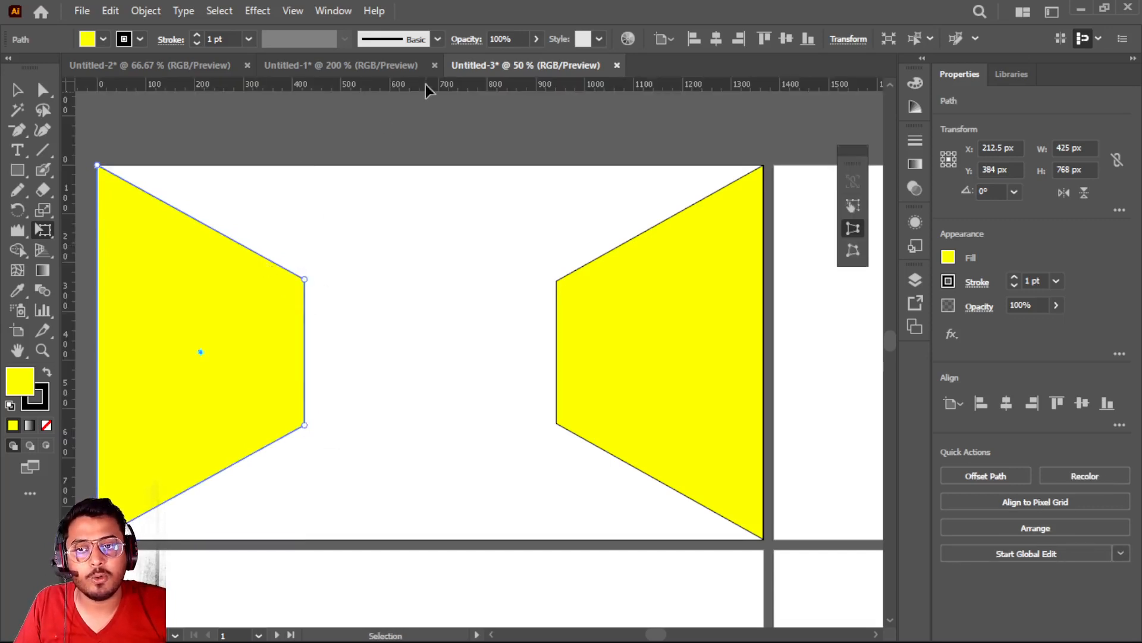
left_click_drag(426, 84, 410, 281)
left_click_drag(351, 87, 362, 425)
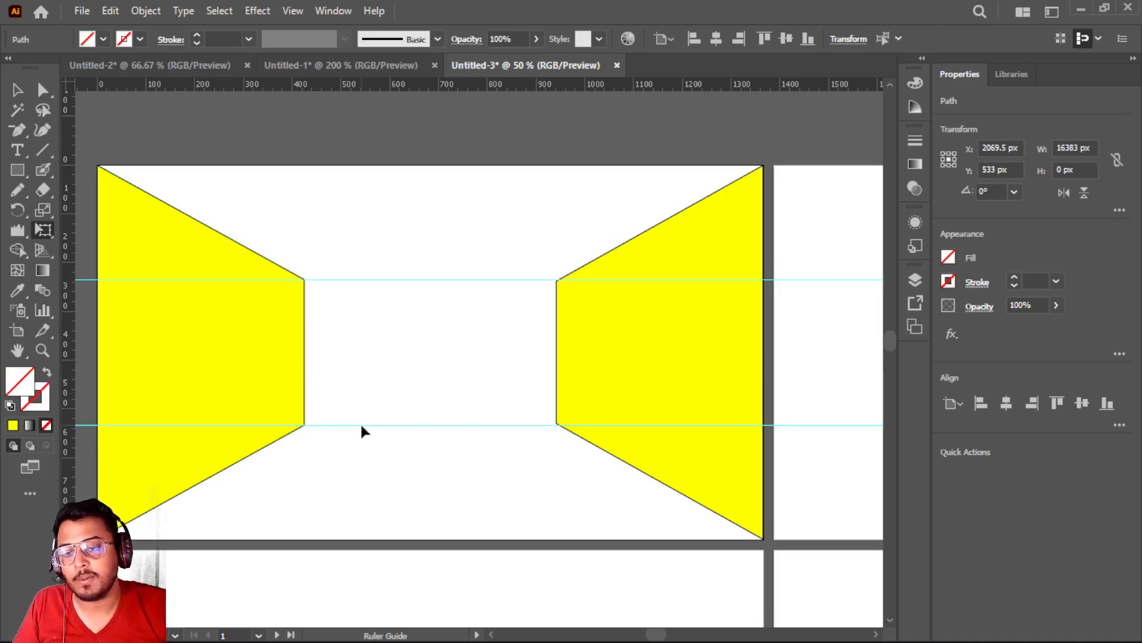
Delete both horizontal guides
left_click(16, 92)
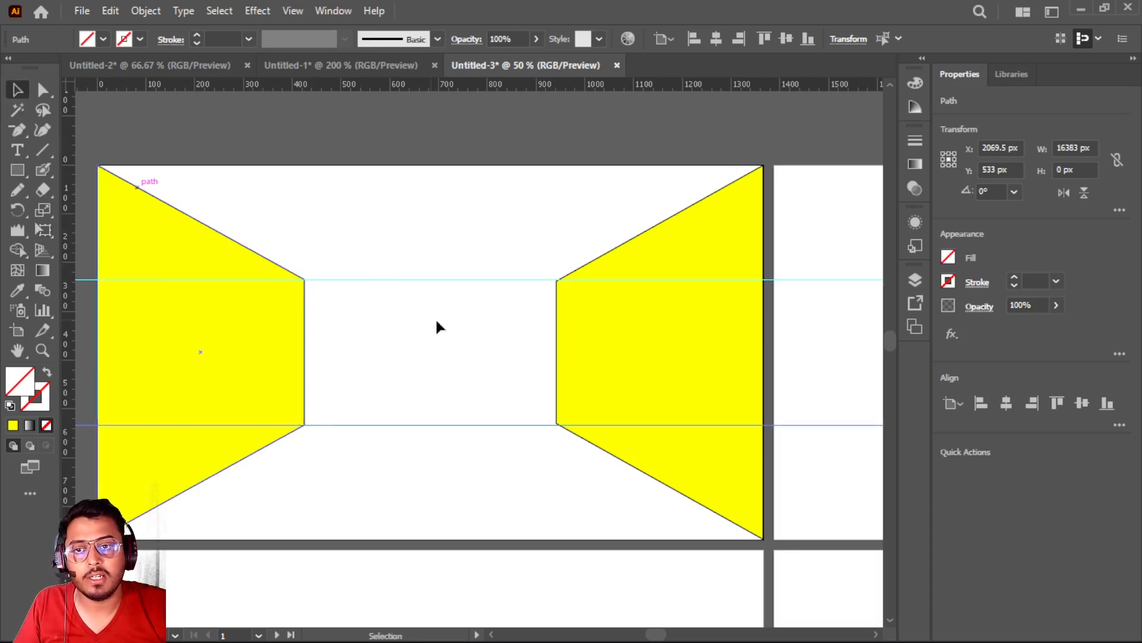
left_click_drag(414, 370, 480, 497)
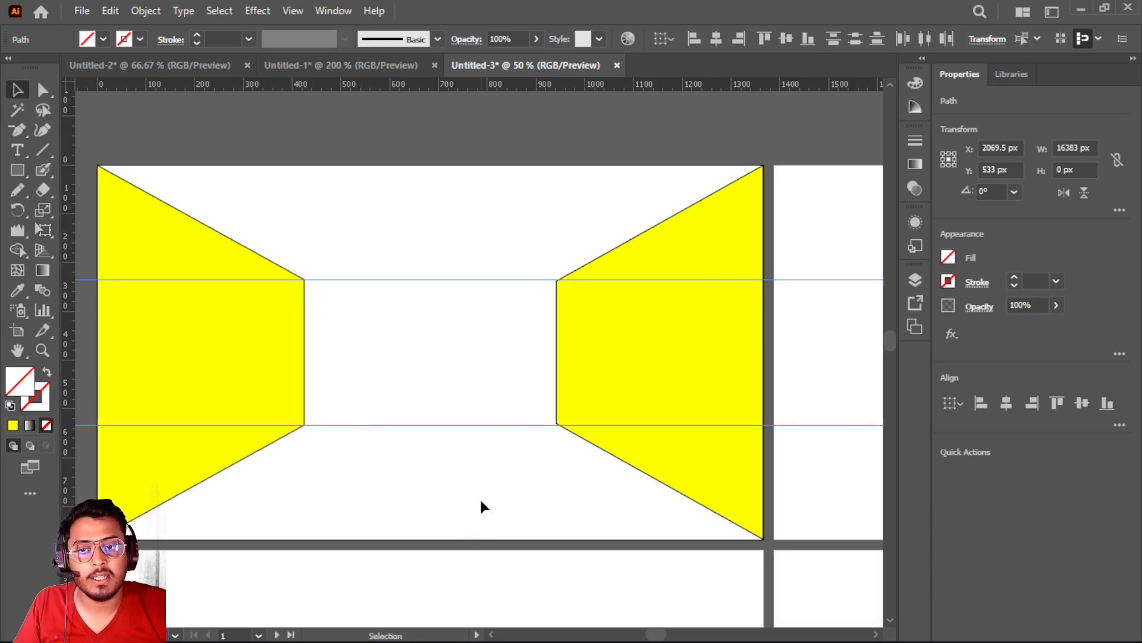
key("Delete")
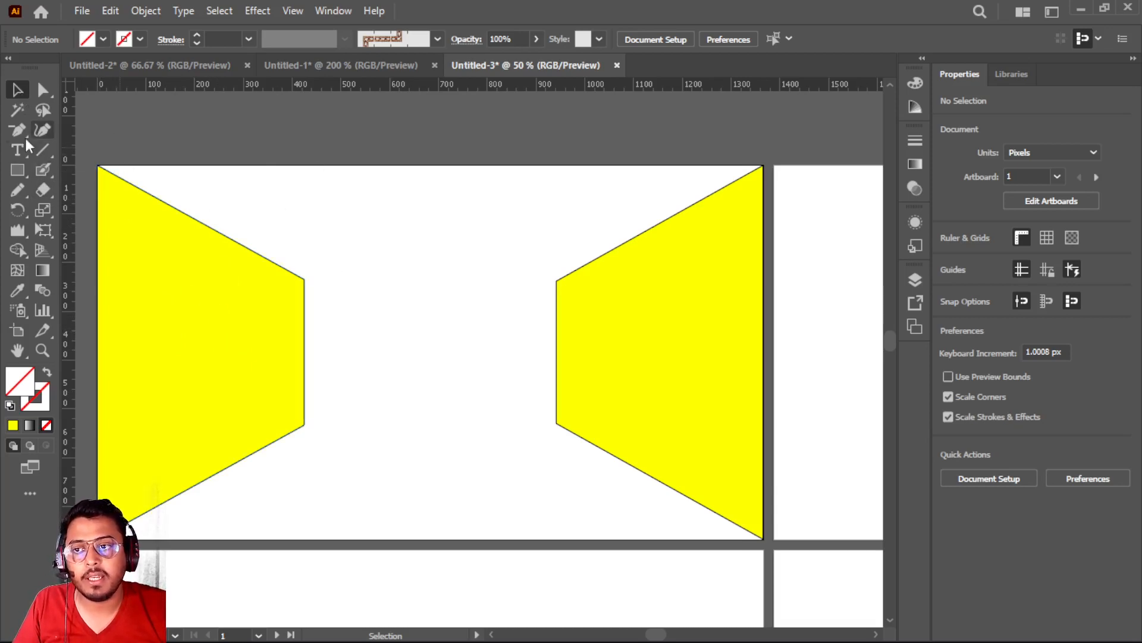
Draw a greyish-brown rectangle without stroke across the top of the first artboard, 1366 px wide and about 279 px high
left_click(17, 170)
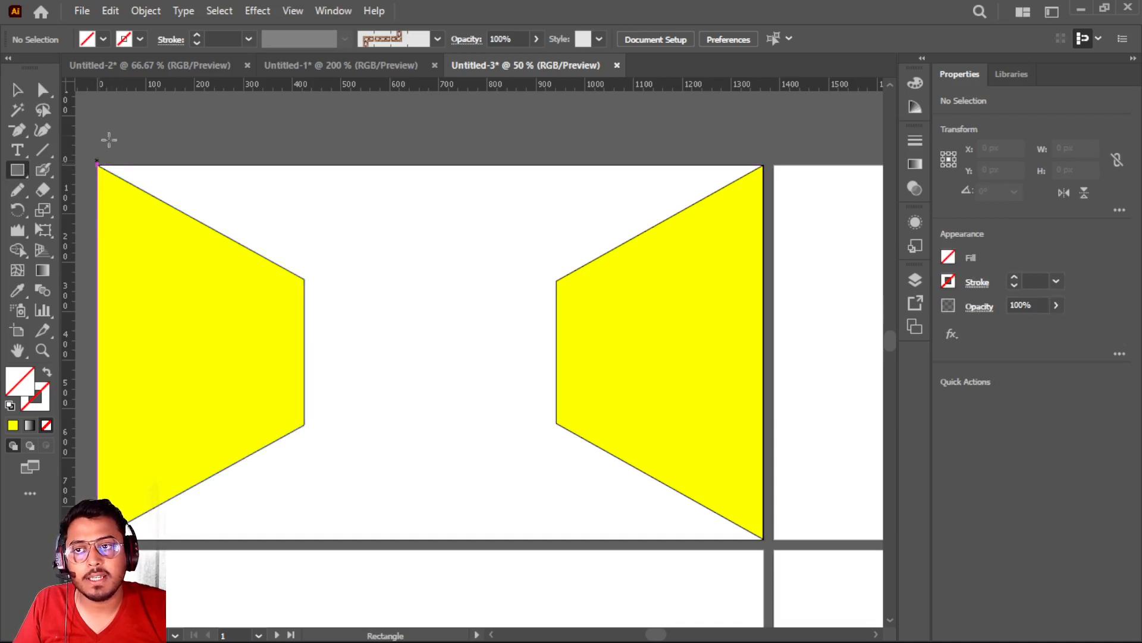
left_click(103, 39)
left_click(70, 91)
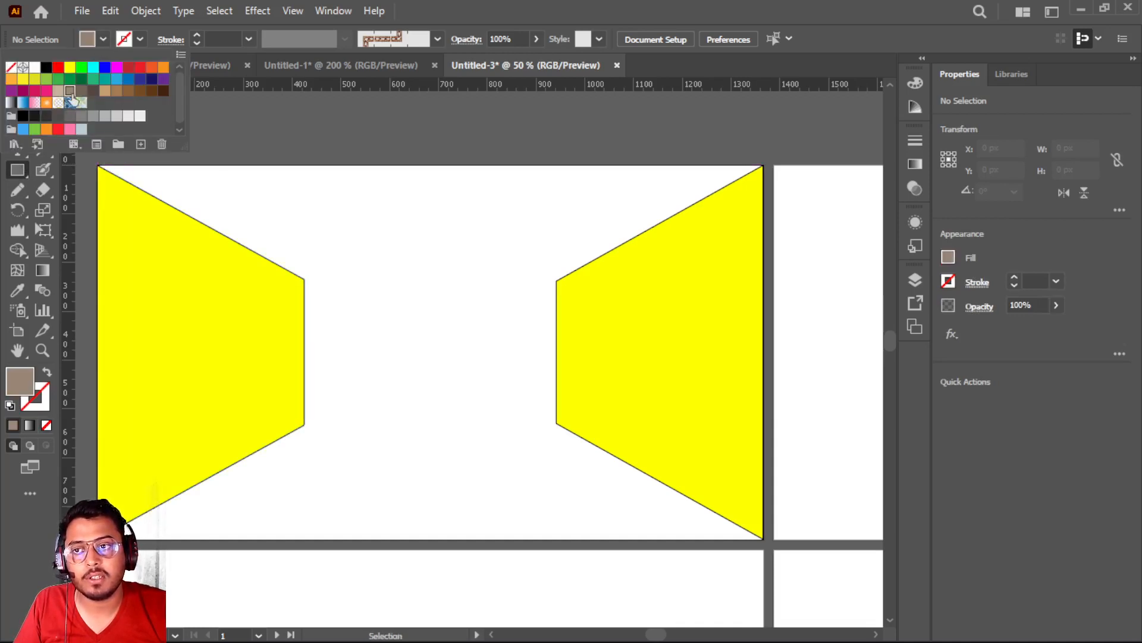
left_click(17, 174)
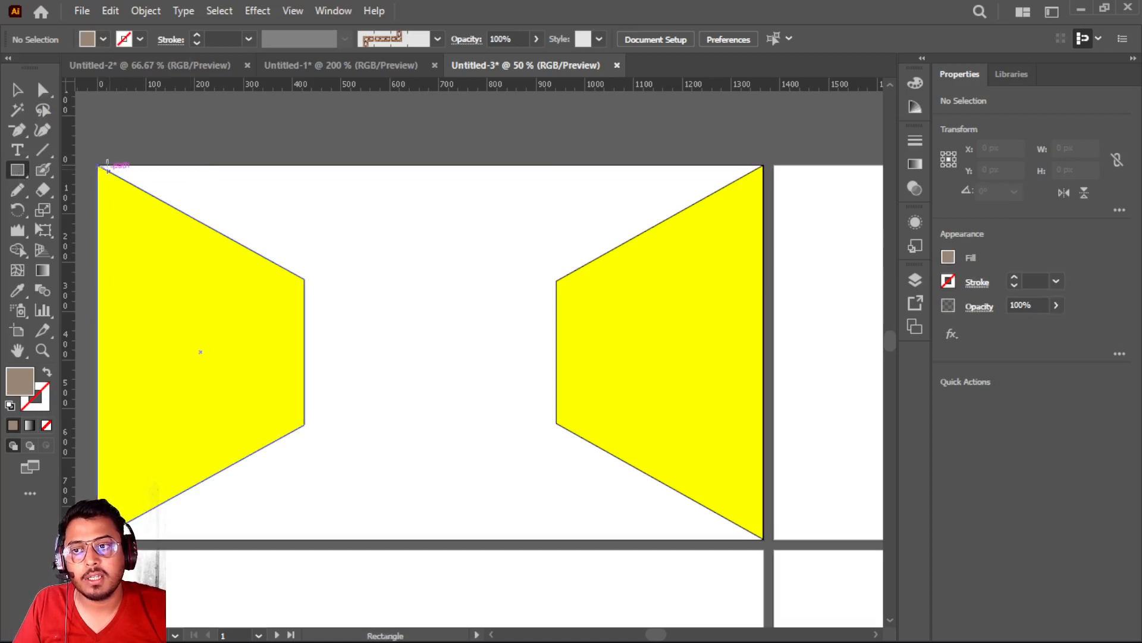
left_click_drag(99, 166, 763, 302)
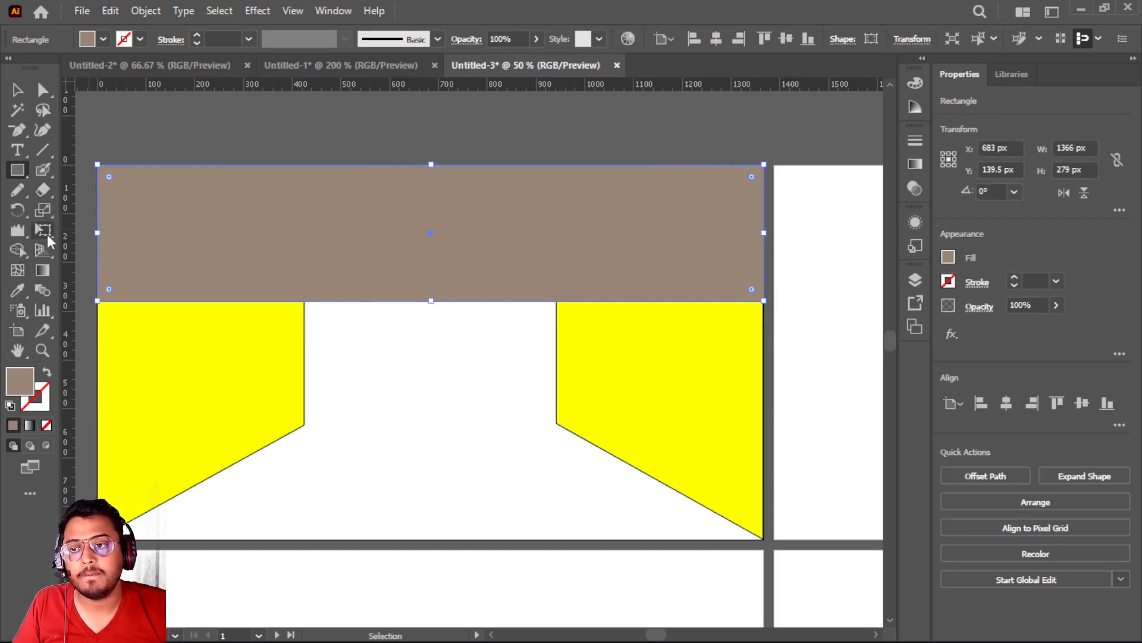
Perspective-distort the brown rectangle into a ceiling and reduce its height to about 236 px to meet the walls' upper inner corners
left_click(44, 232)
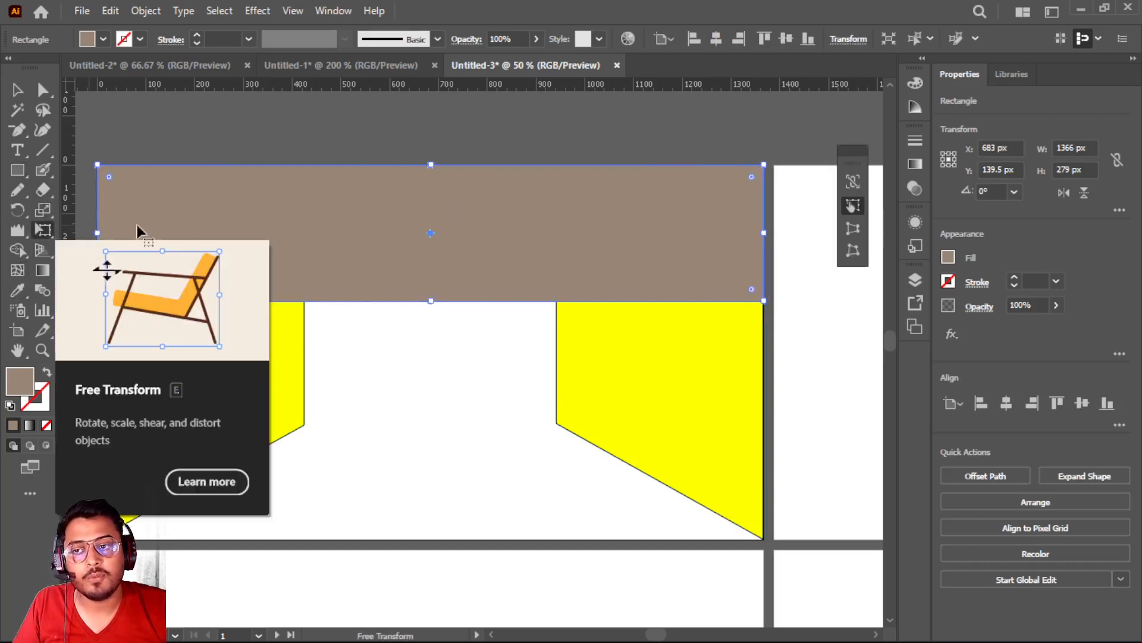
left_click(853, 229)
left_click_drag(764, 301, 524, 259)
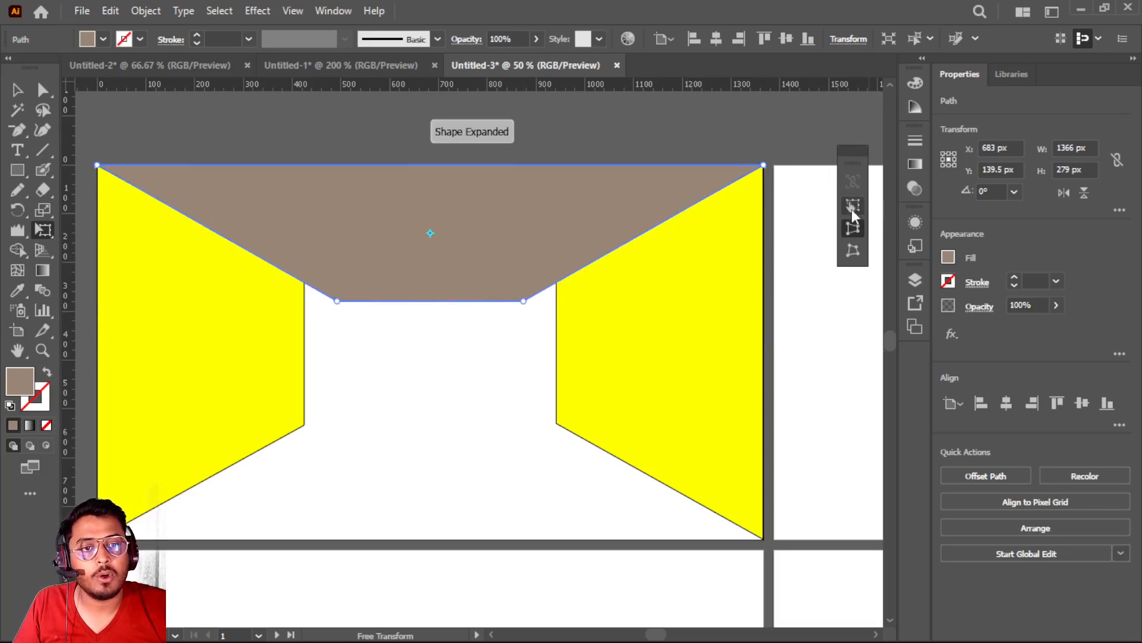
left_click(851, 207)
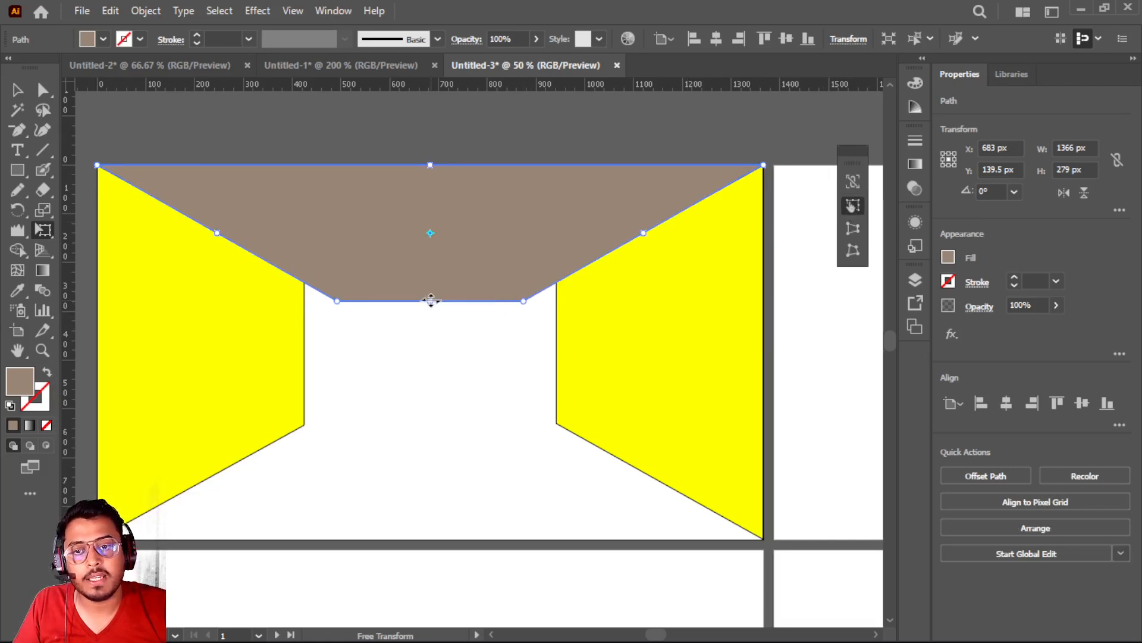
left_click_drag(430, 299, 431, 280)
key("v")
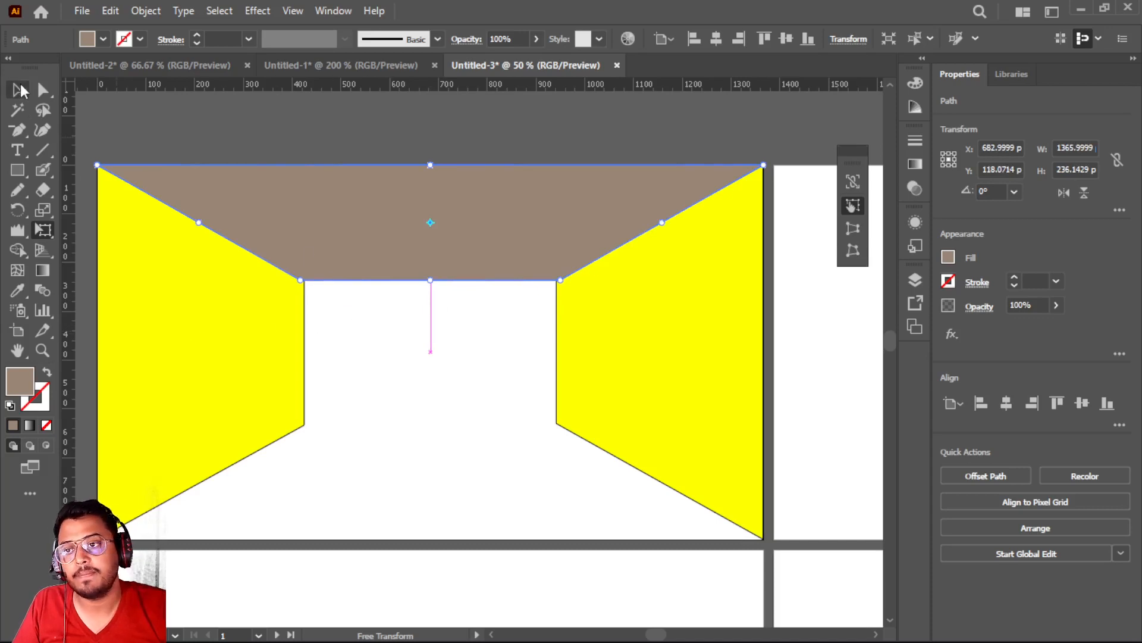
left_click(387, 366)
Draw a rectangle about 91 x 58 px in the back wall's upper left corner and fill it with blue R=0 G=113 B=188
scroll(388, 367, "down", 5)
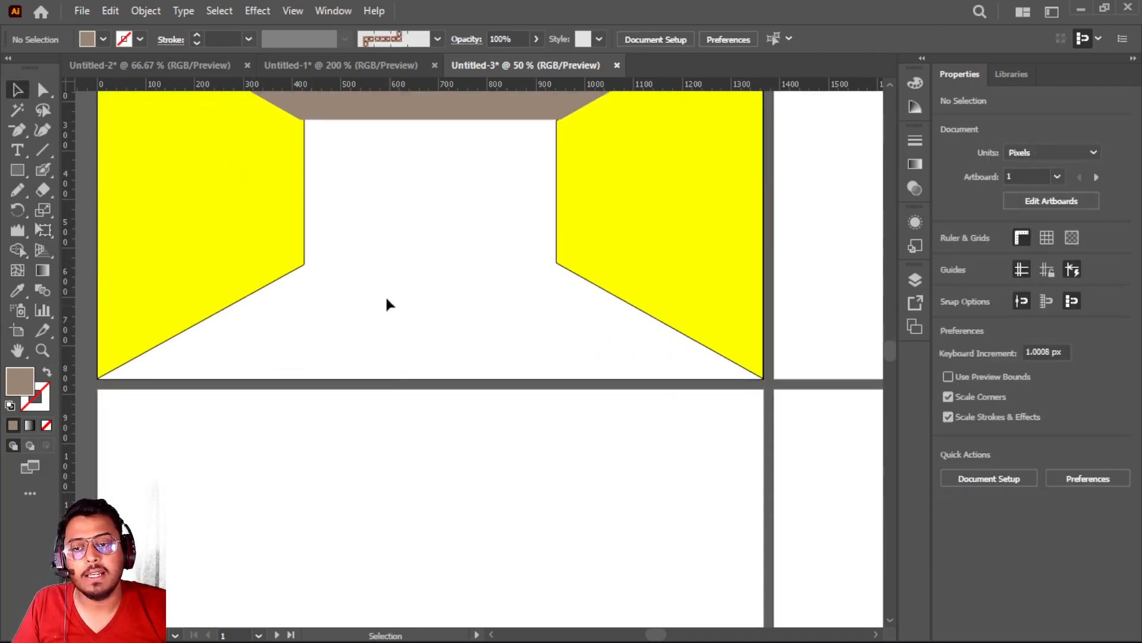
scroll(305, 291, "up", 1)
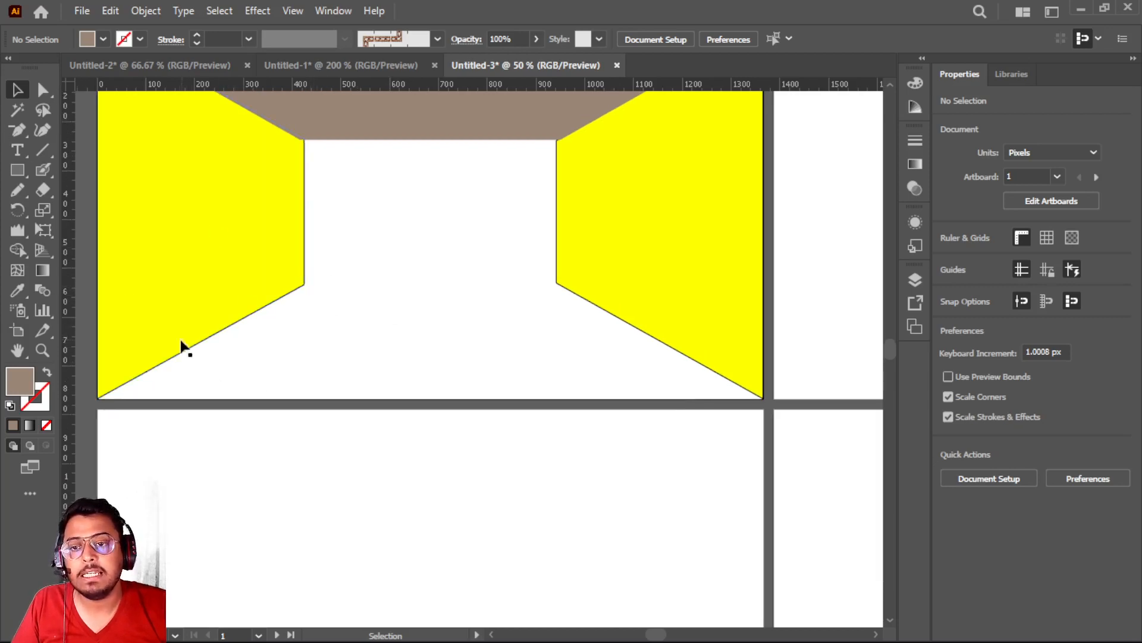
left_click(19, 170)
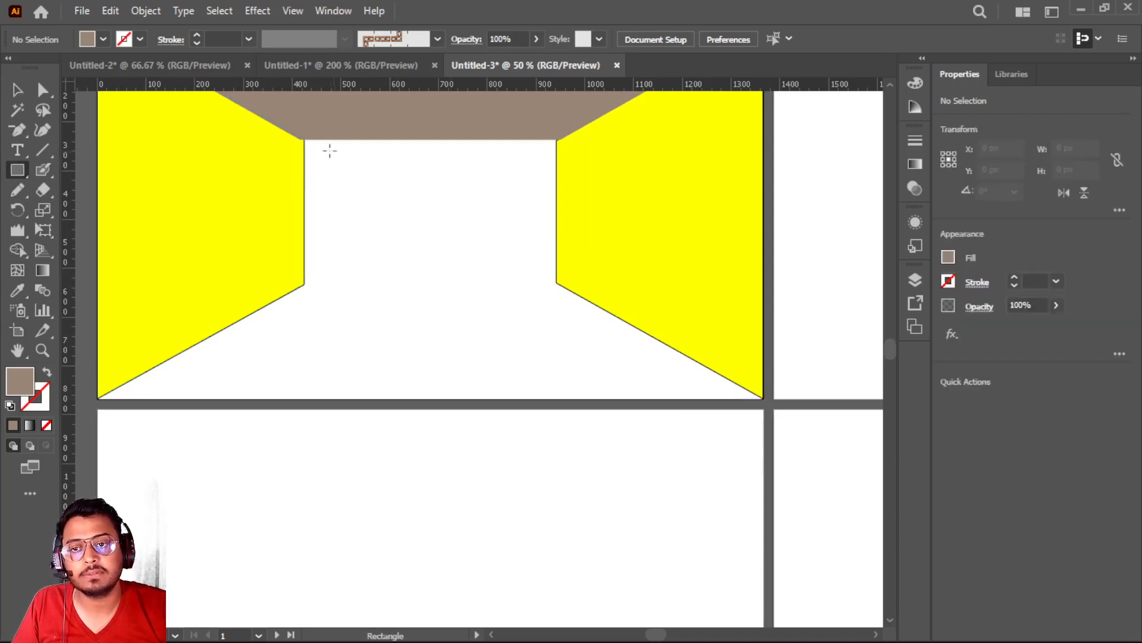
left_click_drag(311, 146, 358, 174)
left_click(103, 39)
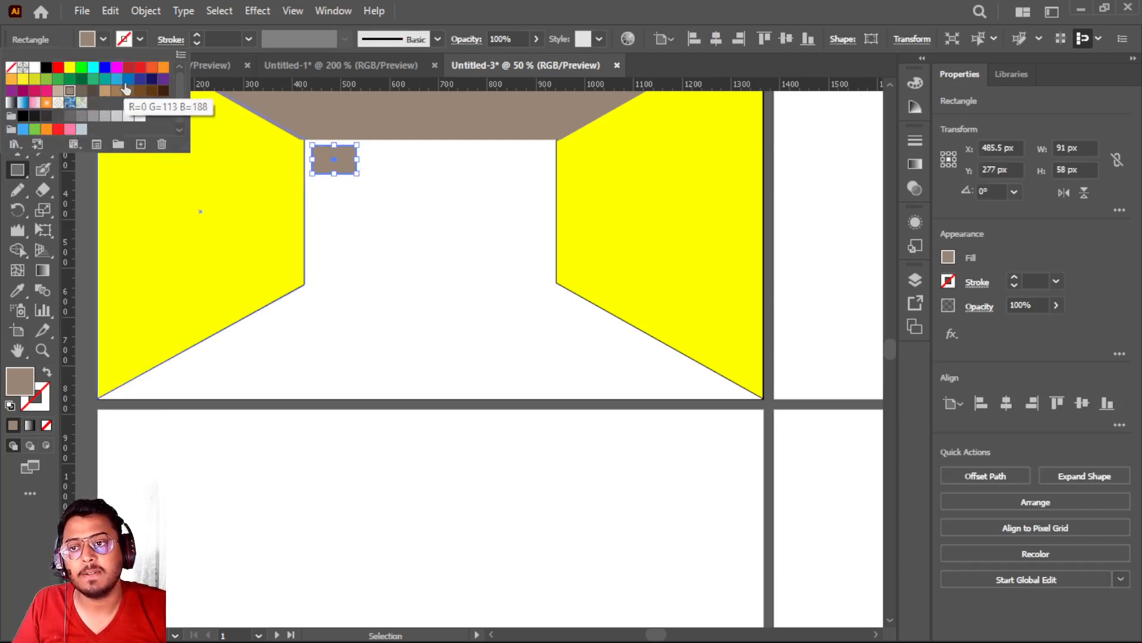
left_click(128, 78)
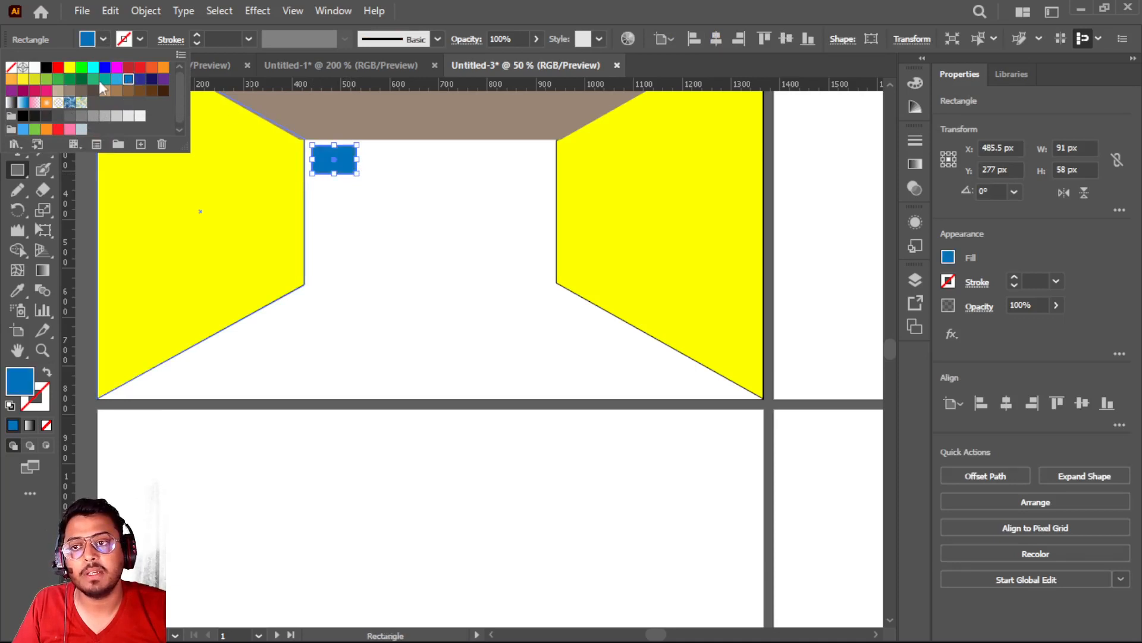
left_click(10, 67)
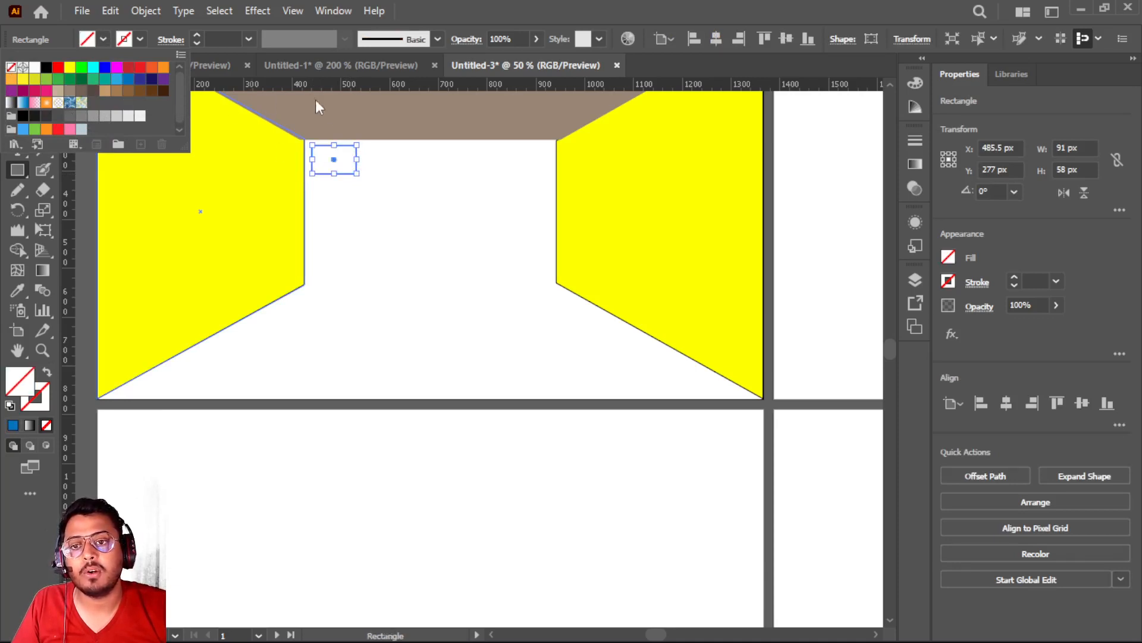
left_click(128, 78)
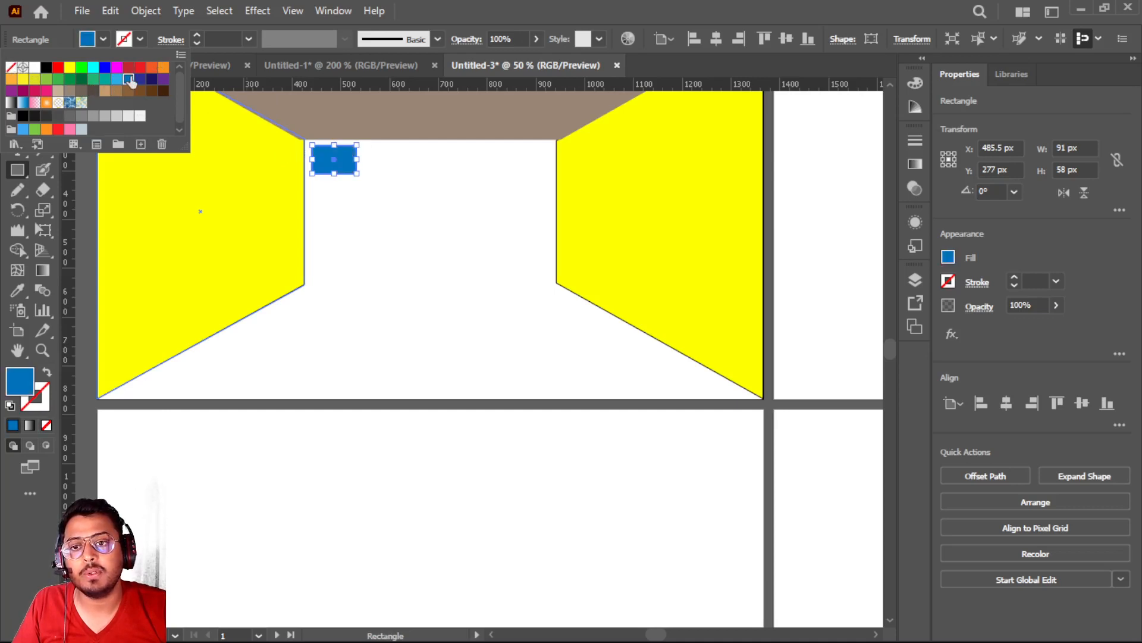
left_click(318, 158)
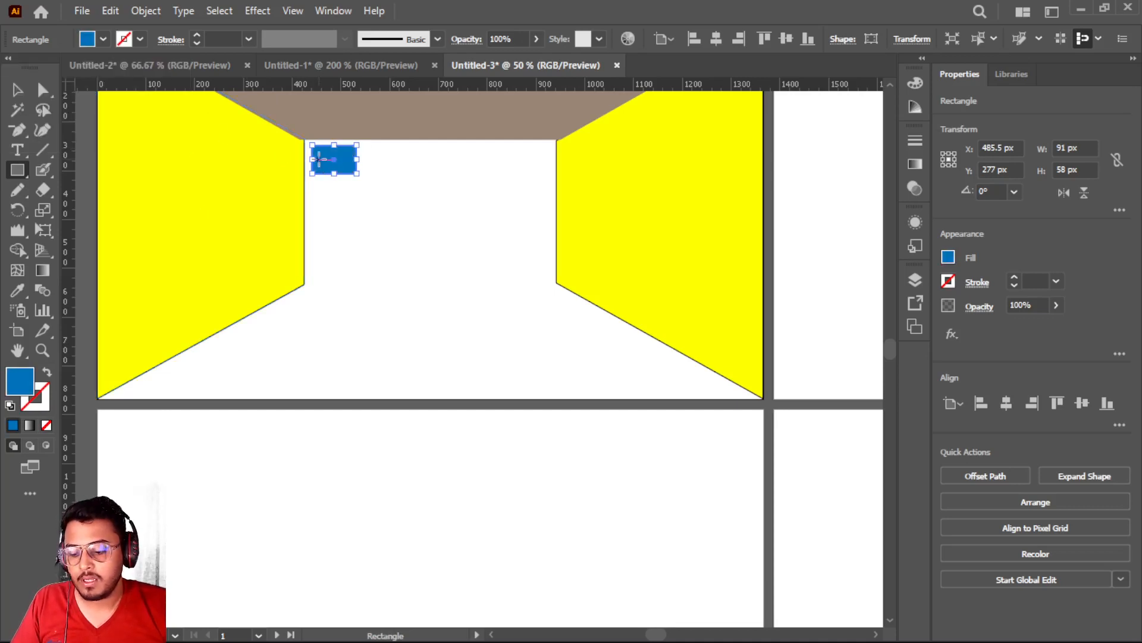
Duplicate the blue rectangle into a horizontal row of four, spaced 115 px from one to the next
left_click(17, 90)
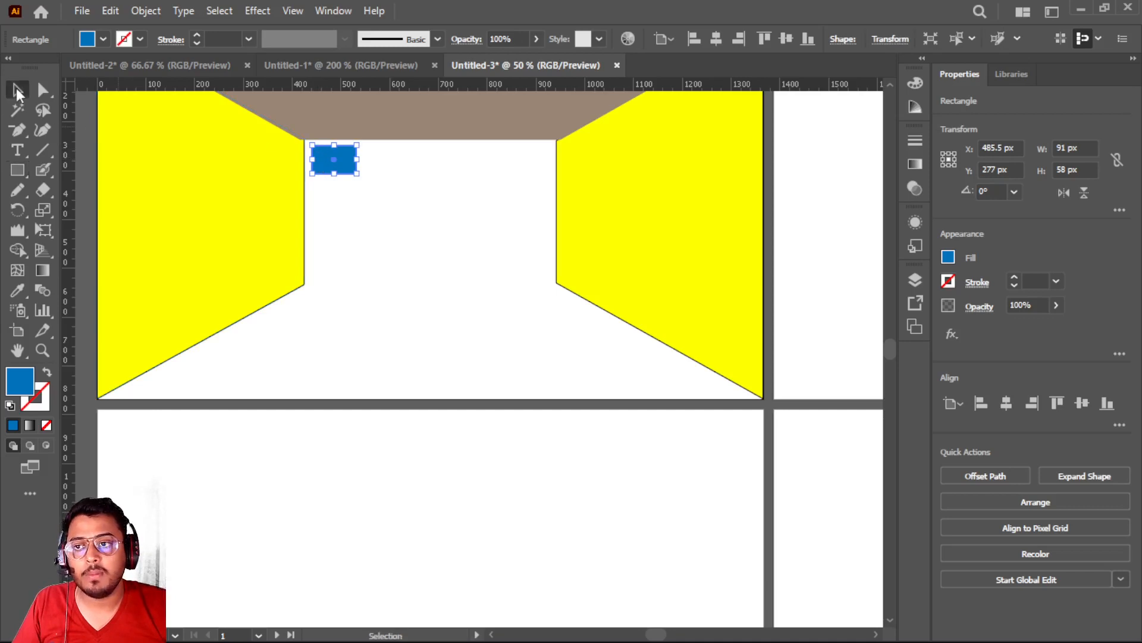
left_click_drag(319, 157, 375, 158)
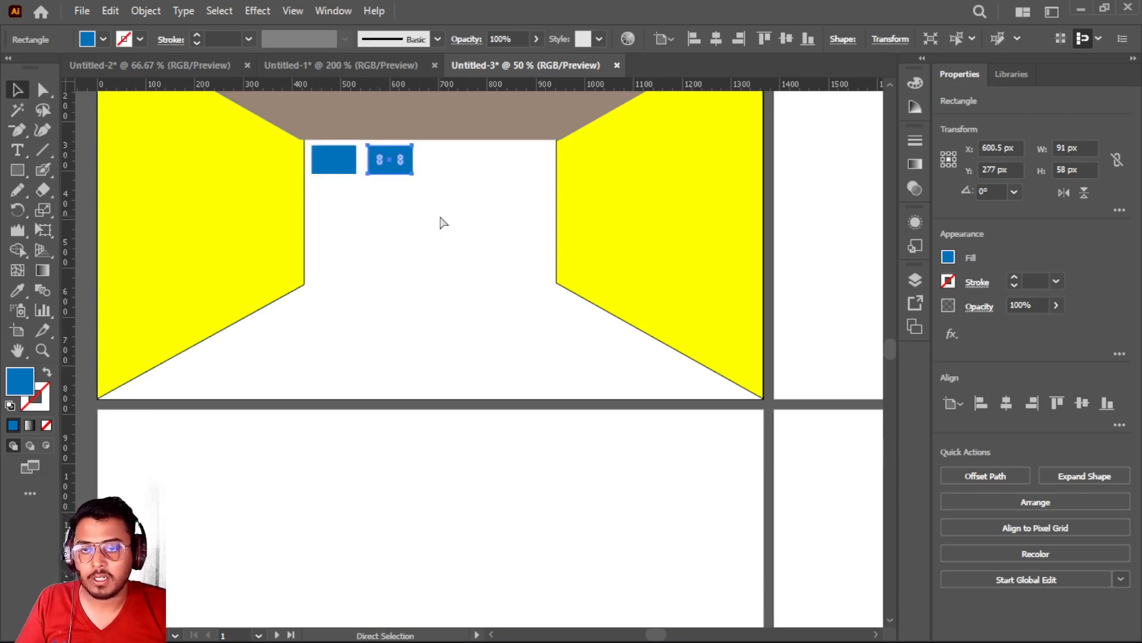
key("ctrl+d")
key("ctrl+d")
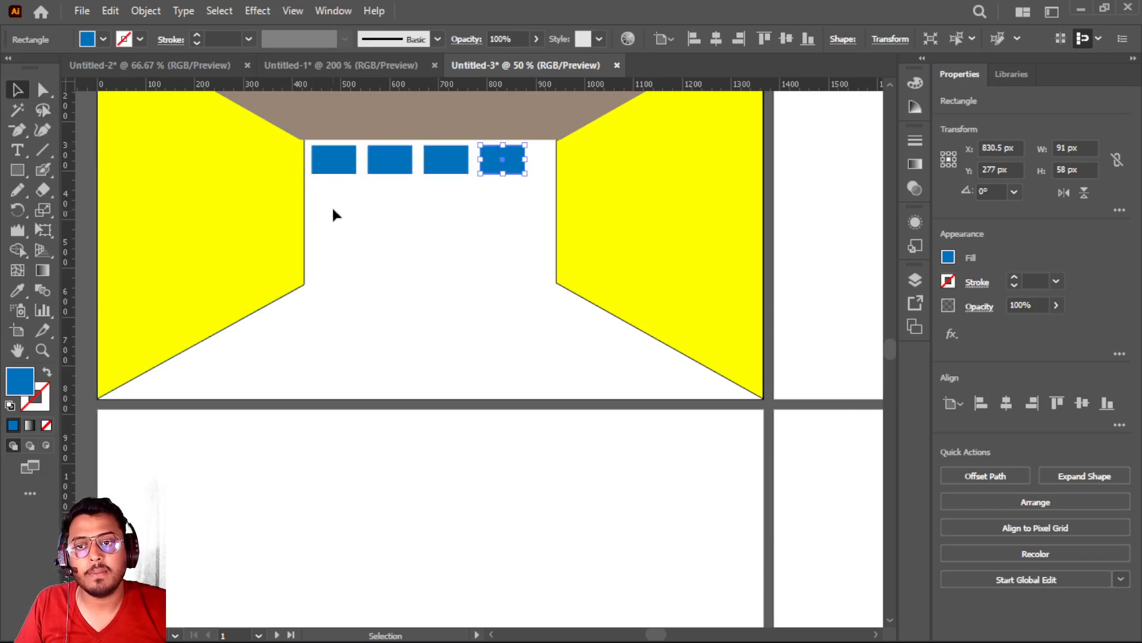
Duplicate the row of four blue rectangles downward into a grid of four rows, spaced 78 px from one to the next
left_click_drag(355, 167, 432, 202)
key("alt")
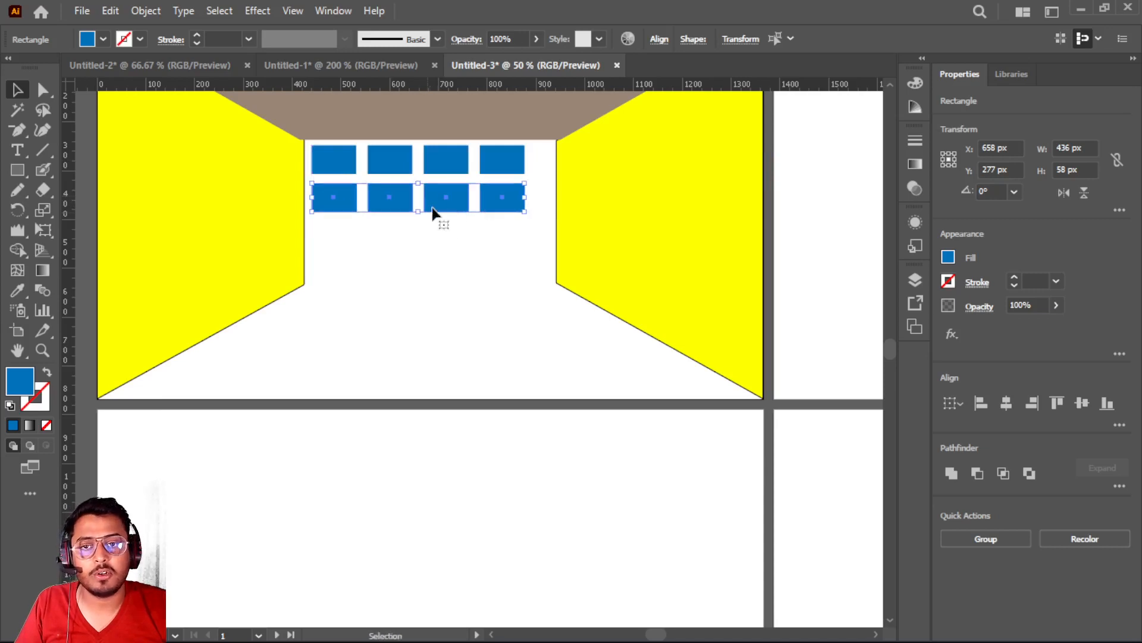
key("ctrl+d")
key("ctrl+d")
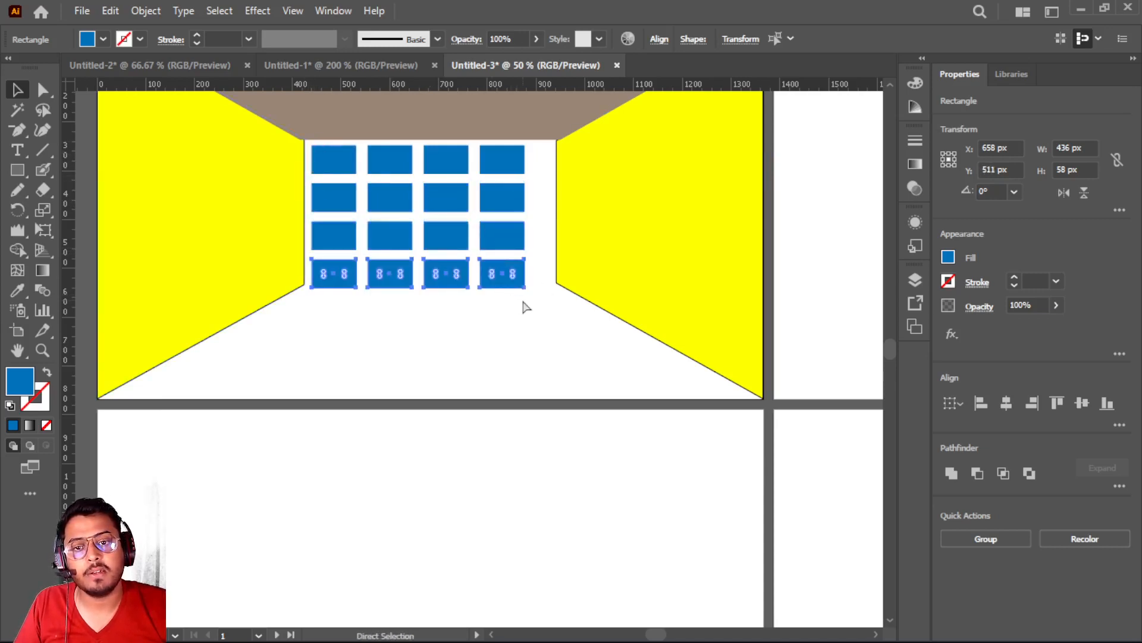
Select all sixteen blue rectangles with their corners kept square and group them
left_click_drag(334, 156, 334, 156)
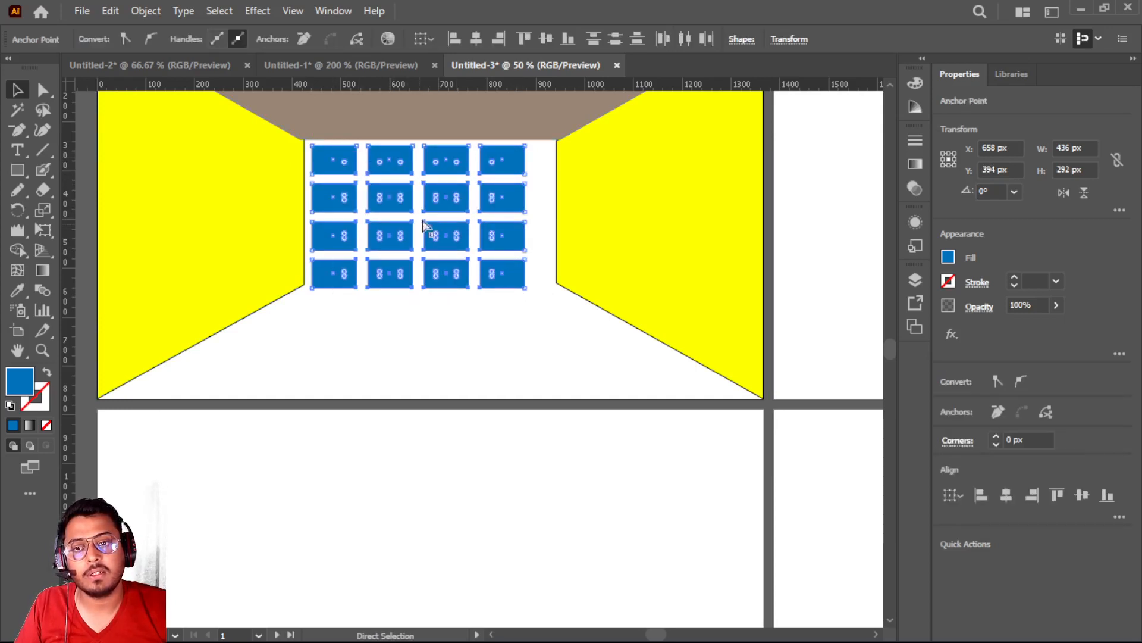
left_click_drag(439, 196, 442, 335)
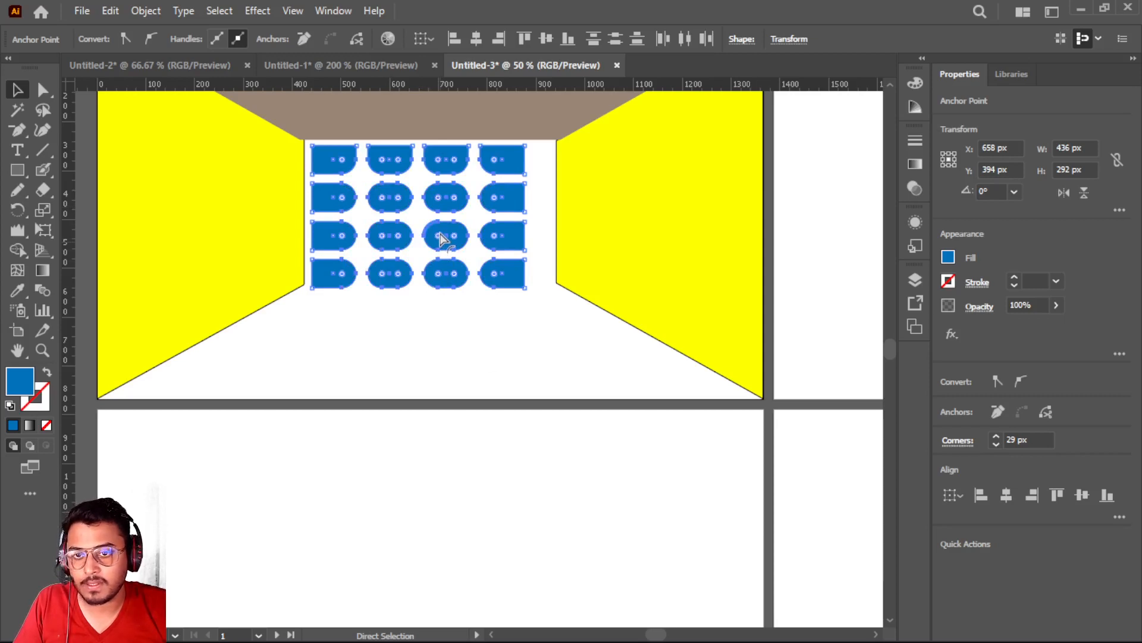
key("ctrl+z")
key("v")
right_click(437, 194)
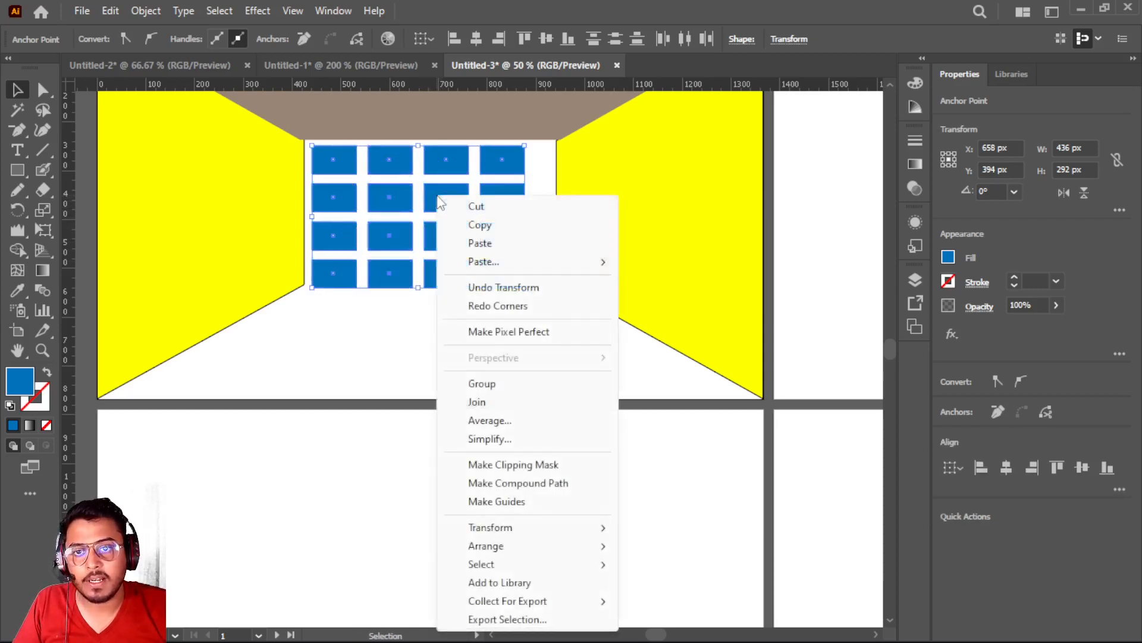
left_click(482, 384)
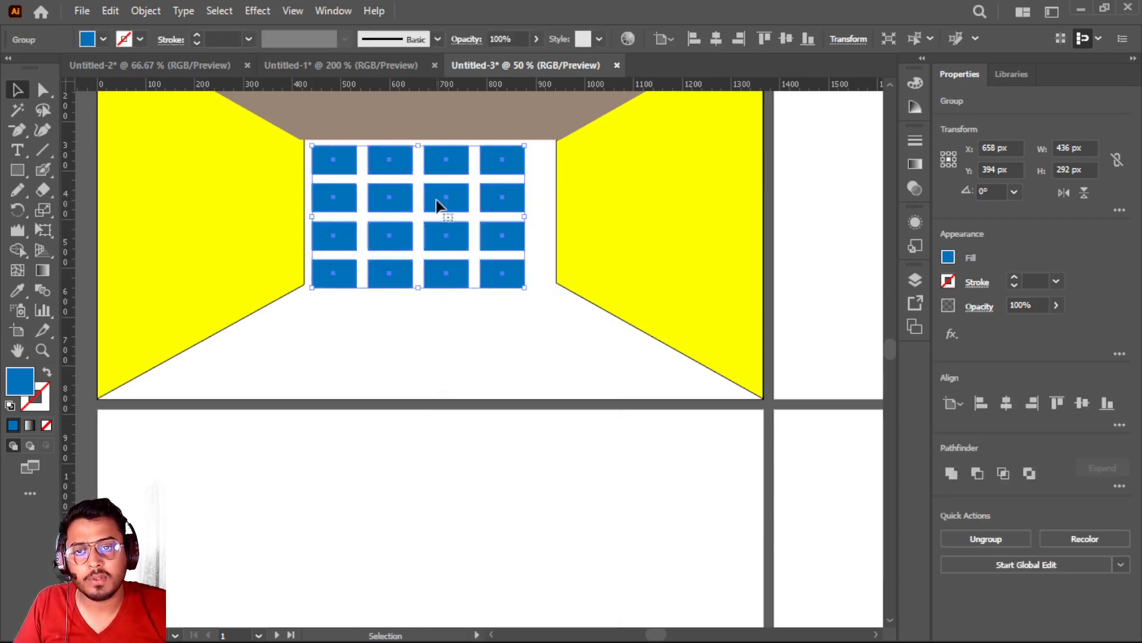
Move the blue grid down to the first artboard's lower edge and reduce its height to about 234 px with Free Transform
left_click_drag(437, 197, 440, 305)
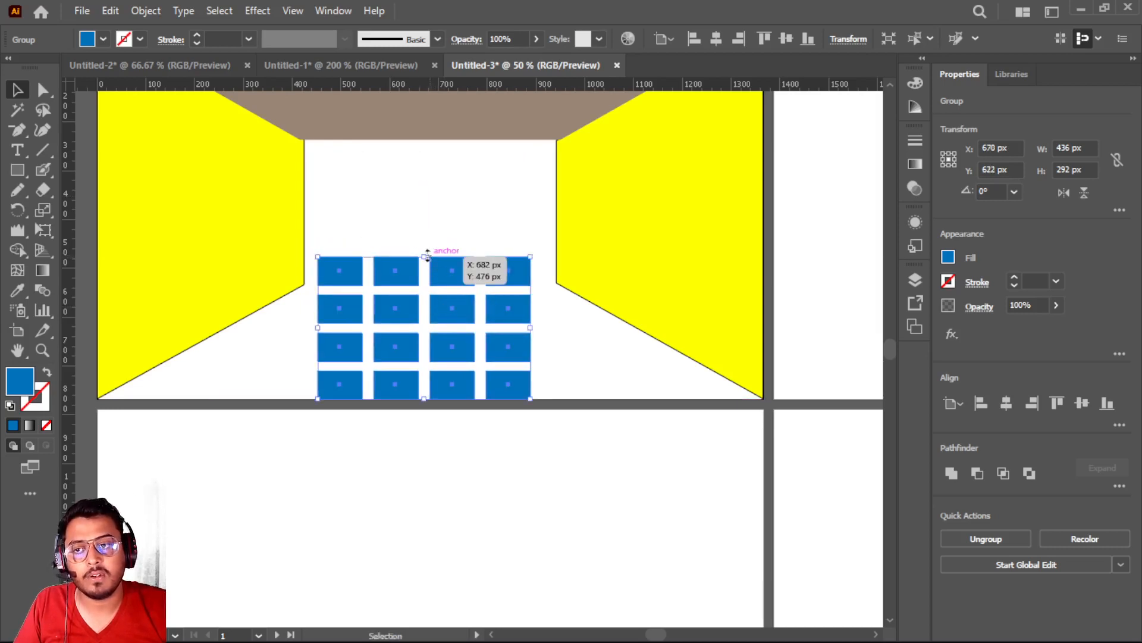
left_click(44, 229)
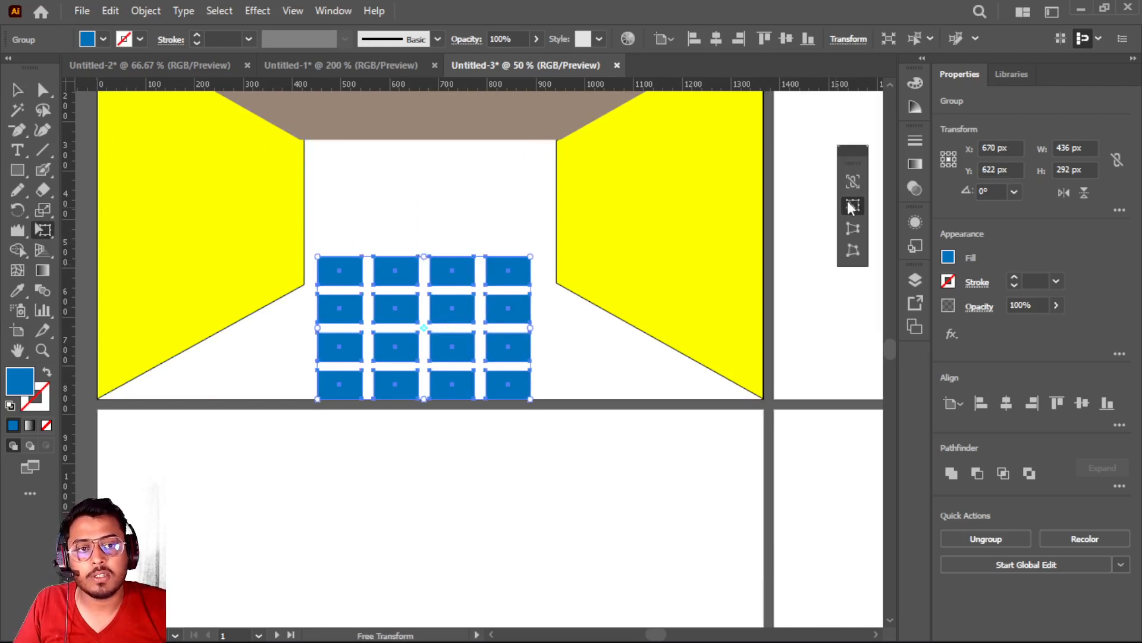
left_click_drag(424, 256, 423, 285)
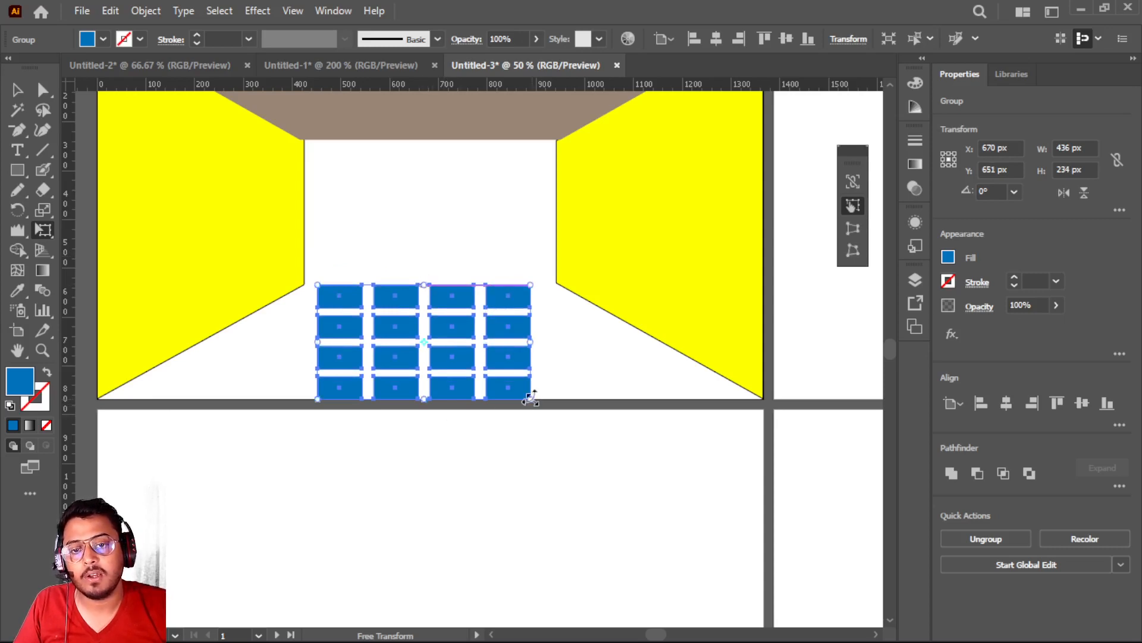
Perspective-distort the blue grid into floor tiles about 1254 px wide at the front edge and centre it between the side walls
left_click(852, 228)
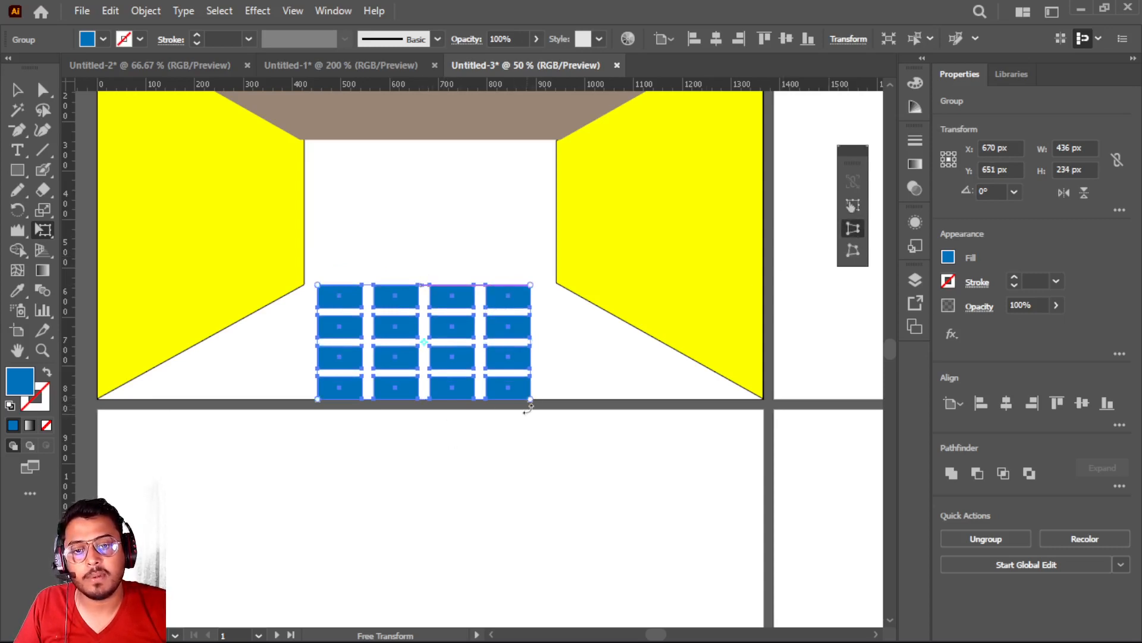
left_click_drag(530, 400, 738, 395)
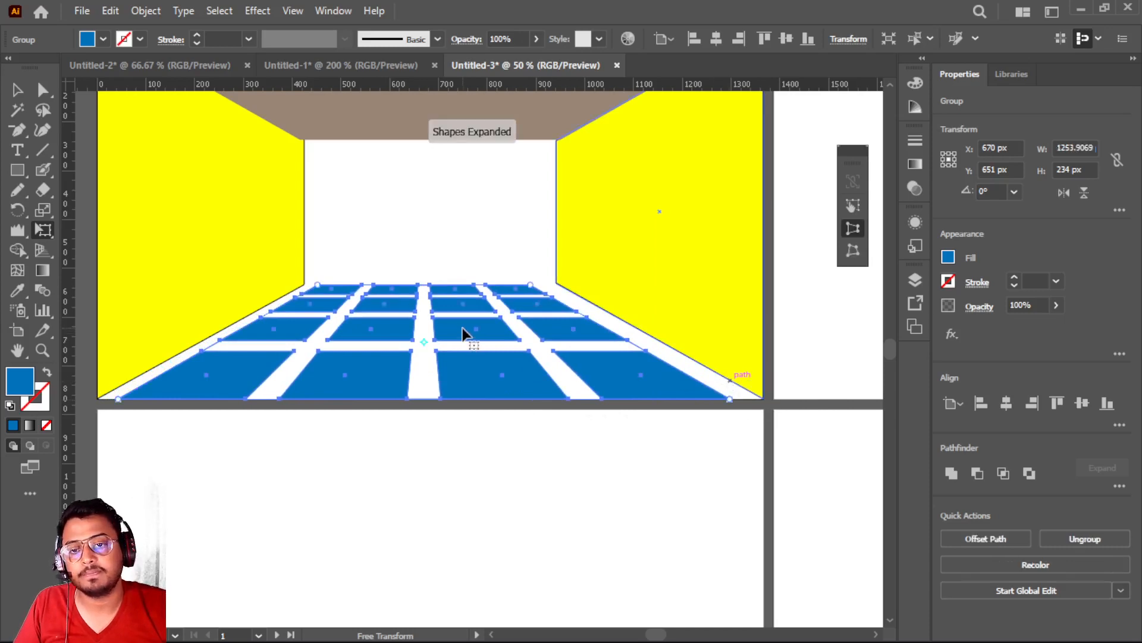
mouse_move(464, 325)
left_mouse_down()
mouse_move(480, 327)
mouse_move(472, 334)
left_mouse_up()
left_click_drag(472, 335, 474, 332)
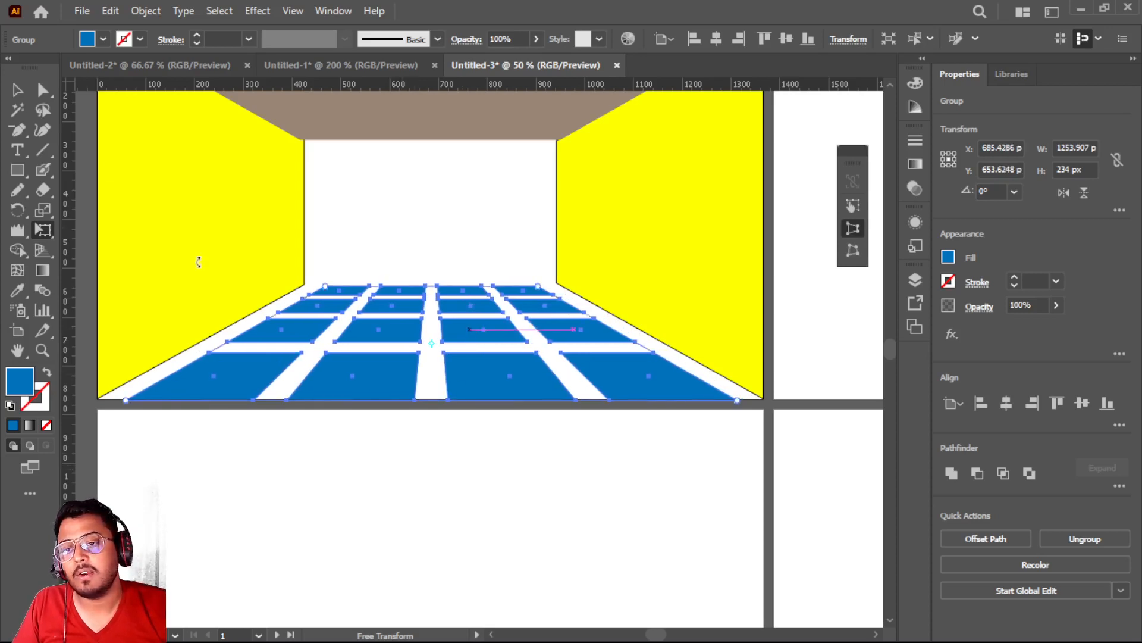
left_click(16, 89)
left_click(361, 480)
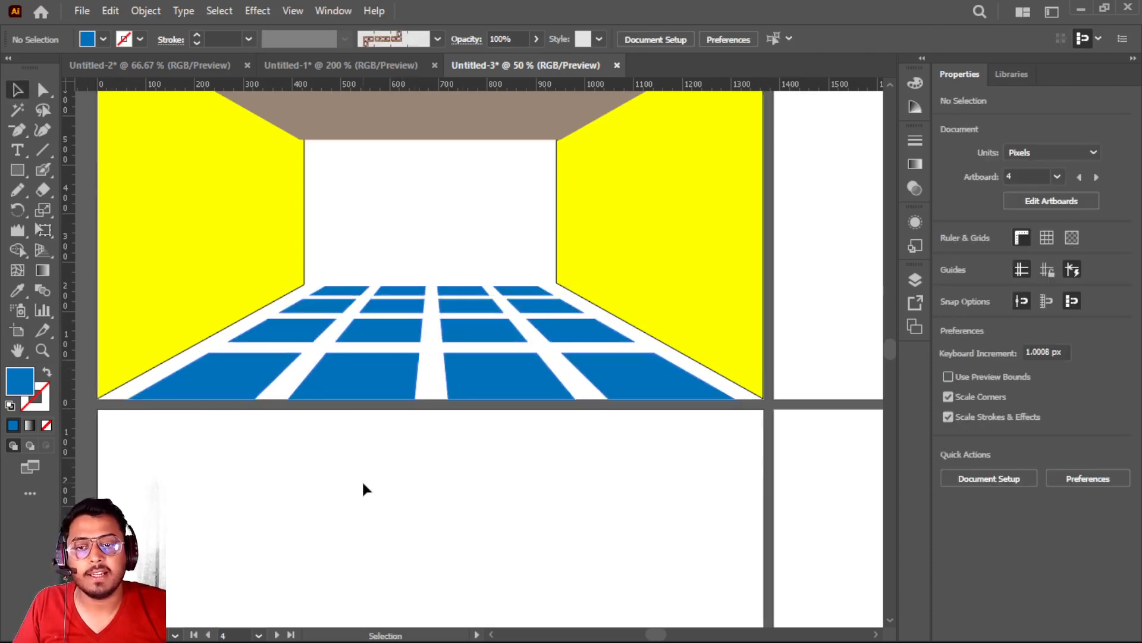
Draw a door rectangle about 116 x 217 px standing on the floor against the back wall and fill it with dark brown
scroll(362, 480, "up", 2)
scroll(363, 489, "up", 1)
scroll(363, 489, "down", 1)
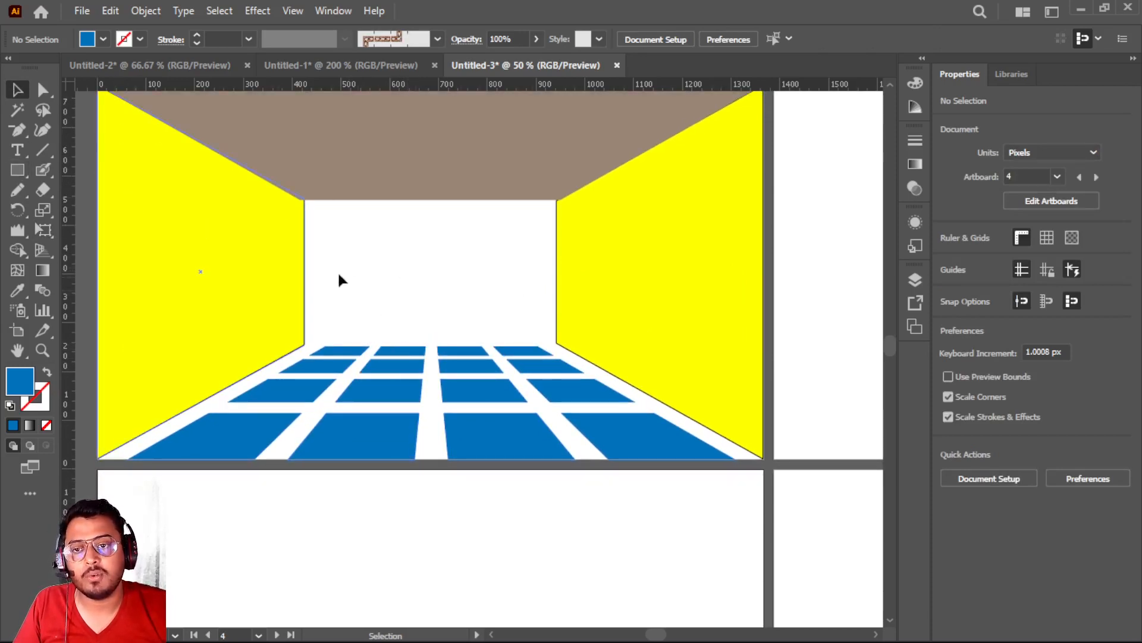
left_click(16, 174)
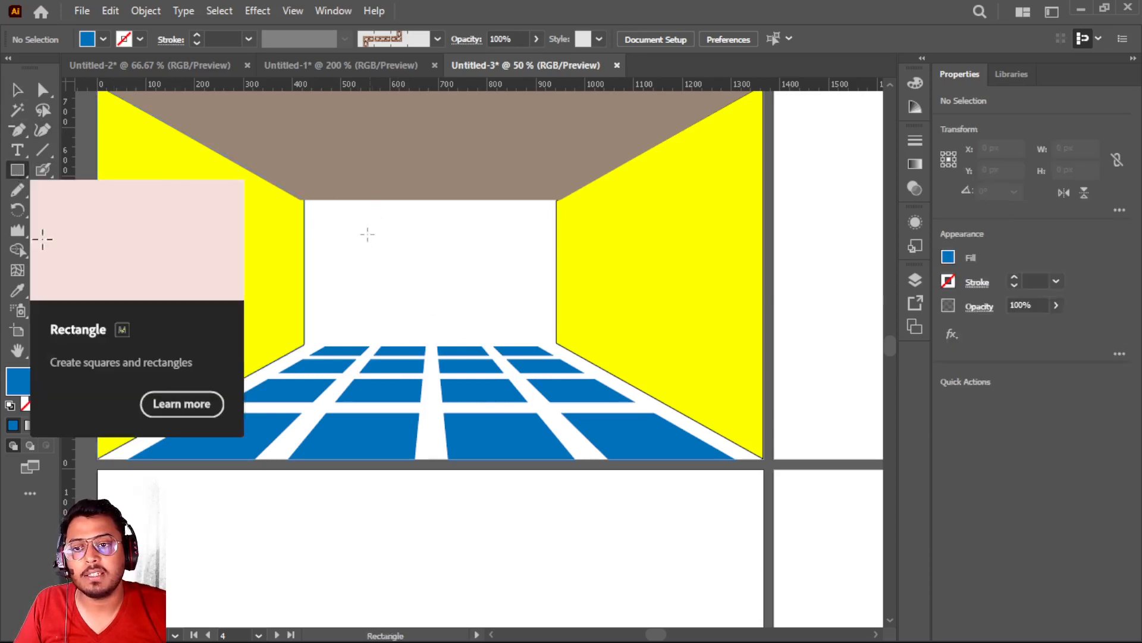
left_click_drag(343, 241, 400, 347)
left_click(104, 39)
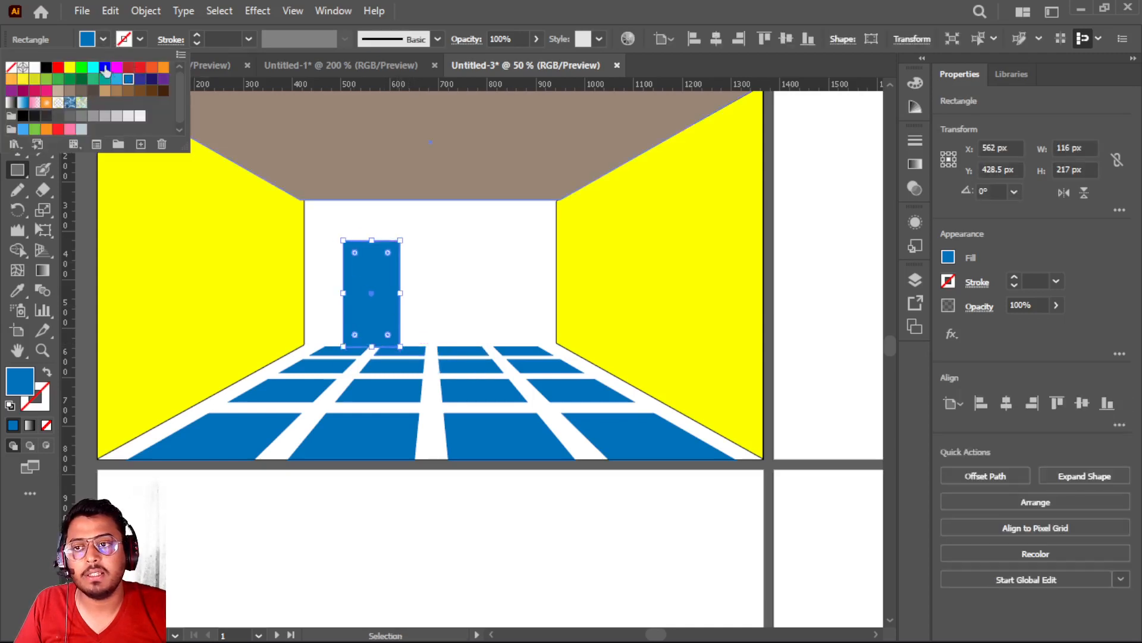
left_click(92, 68)
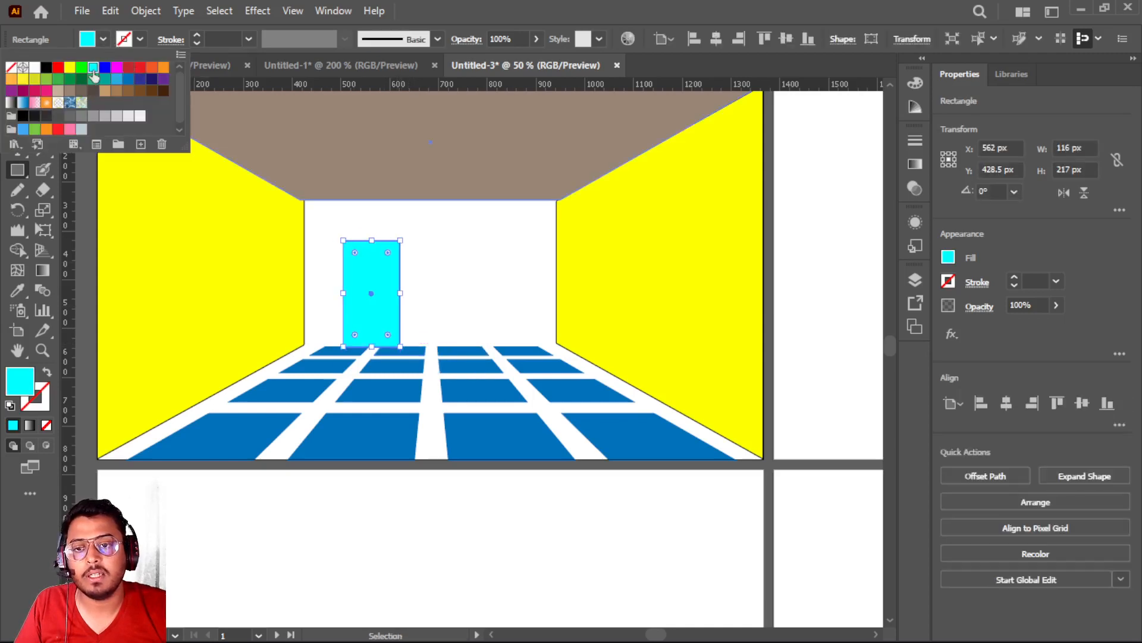
left_click(152, 91)
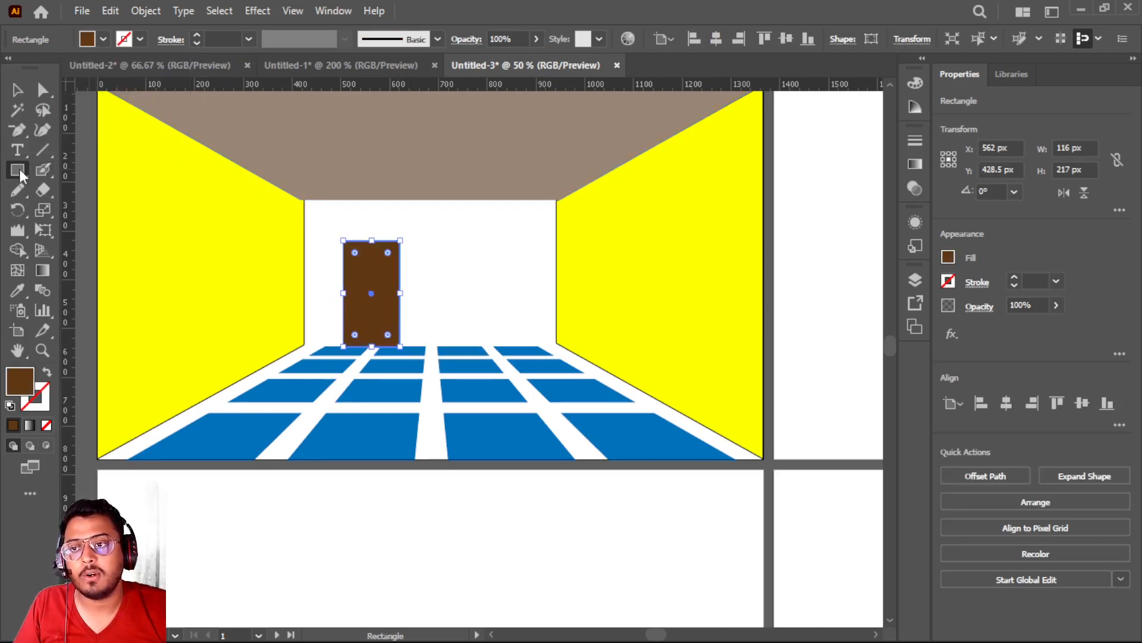
Draw a dark brown rectangle about 123 x 86 px on the back wall to the right of the door and clear the selection
left_click_drag(454, 252, 516, 294)
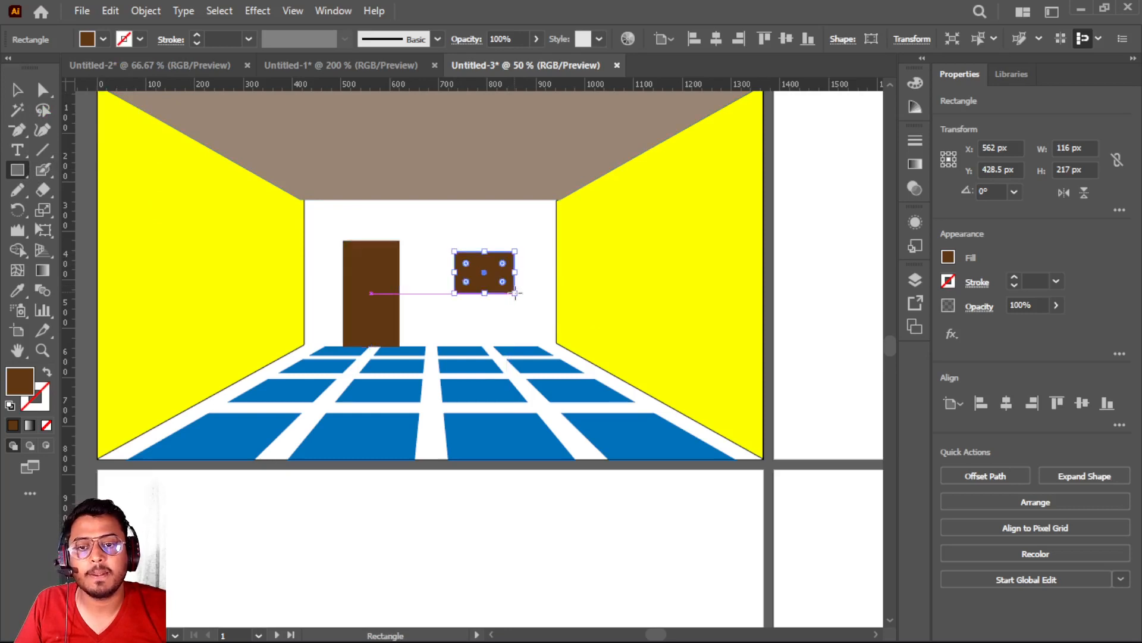
left_click(18, 90)
left_click(394, 163)
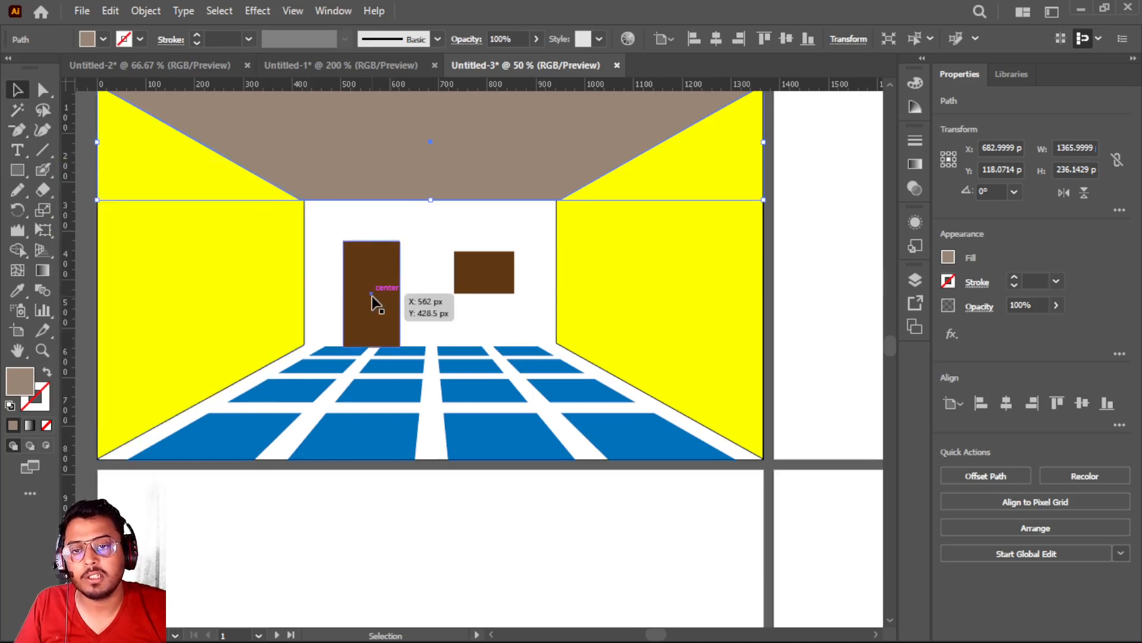
key("ctrl+minus")
left_click(348, 461)
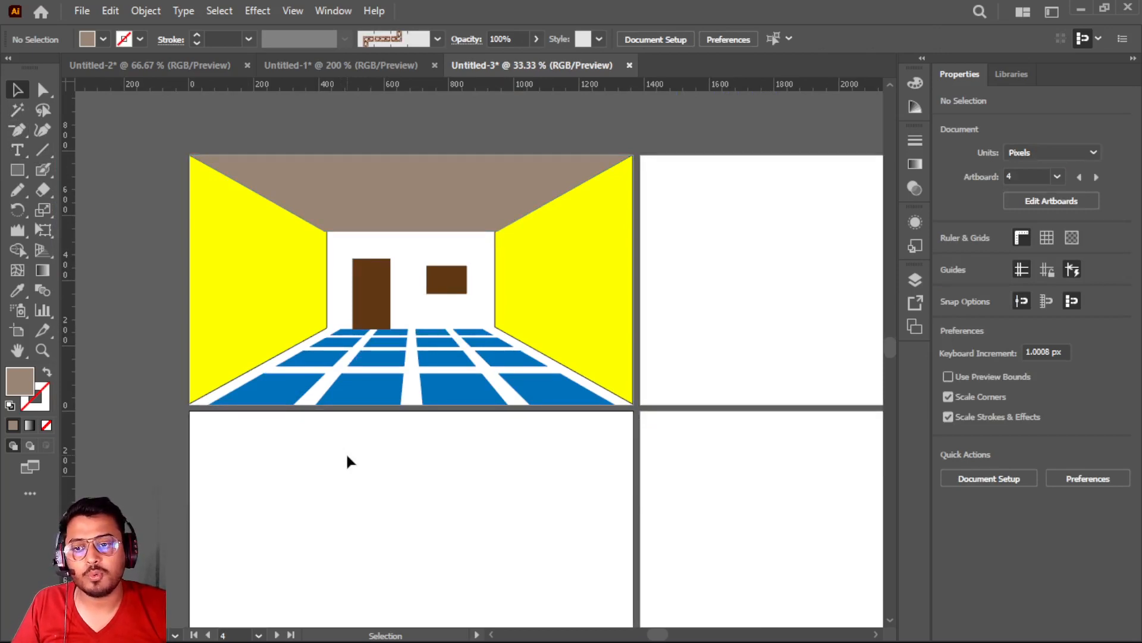
scroll(344, 356, "down", 1)
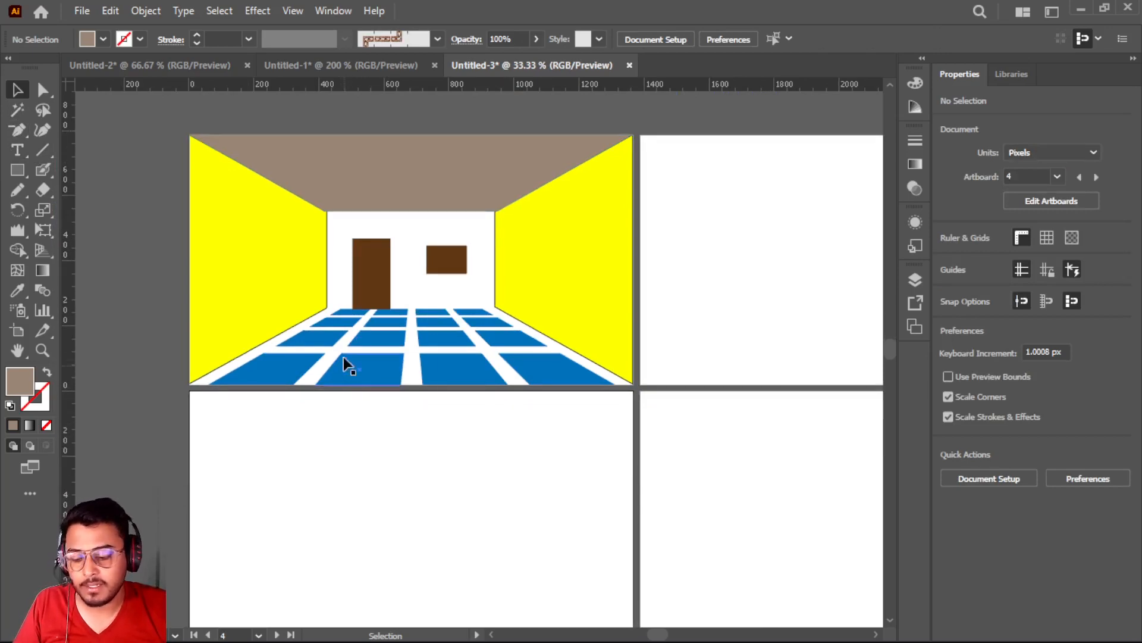
scroll(344, 348, "up", 1, "alt")
scroll(344, 355, "up", 4)
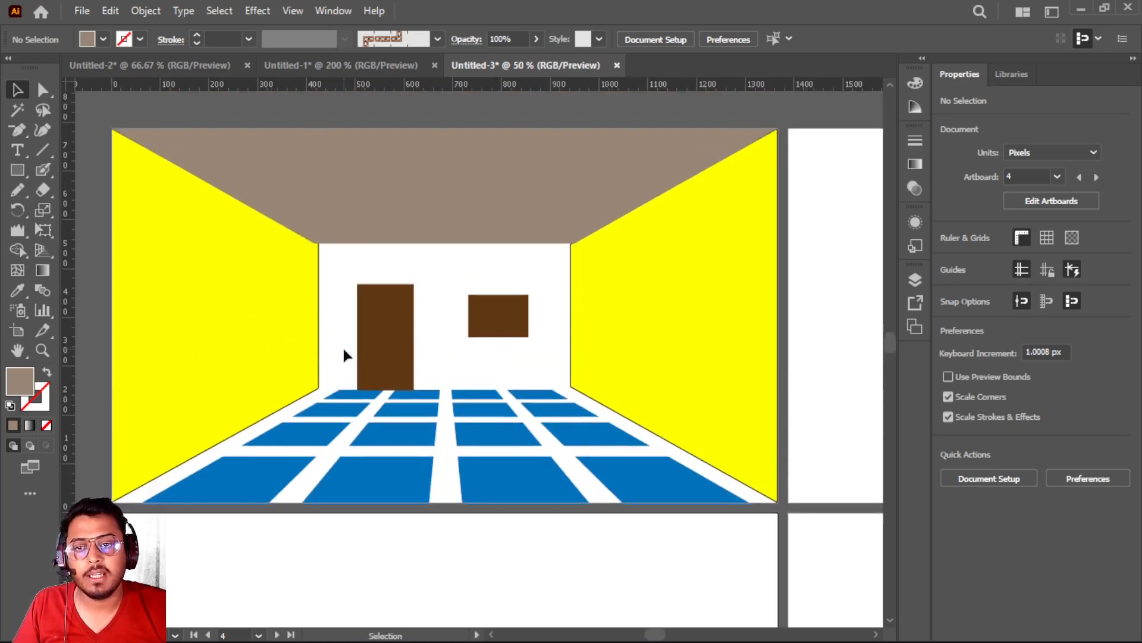
scroll(344, 355, "down", 2, "alt")
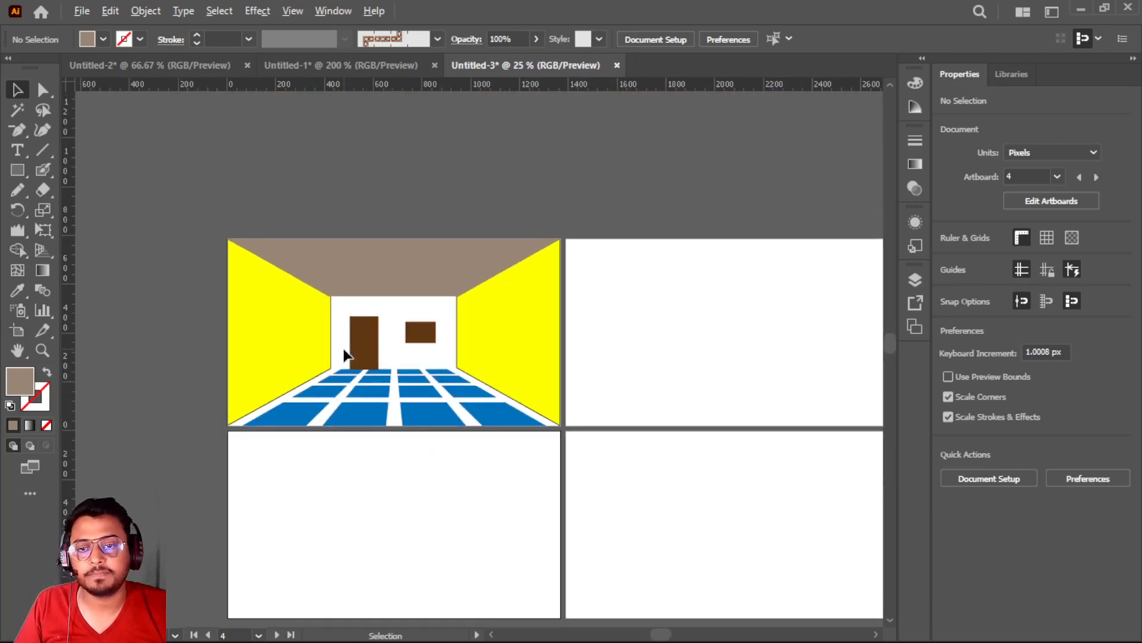
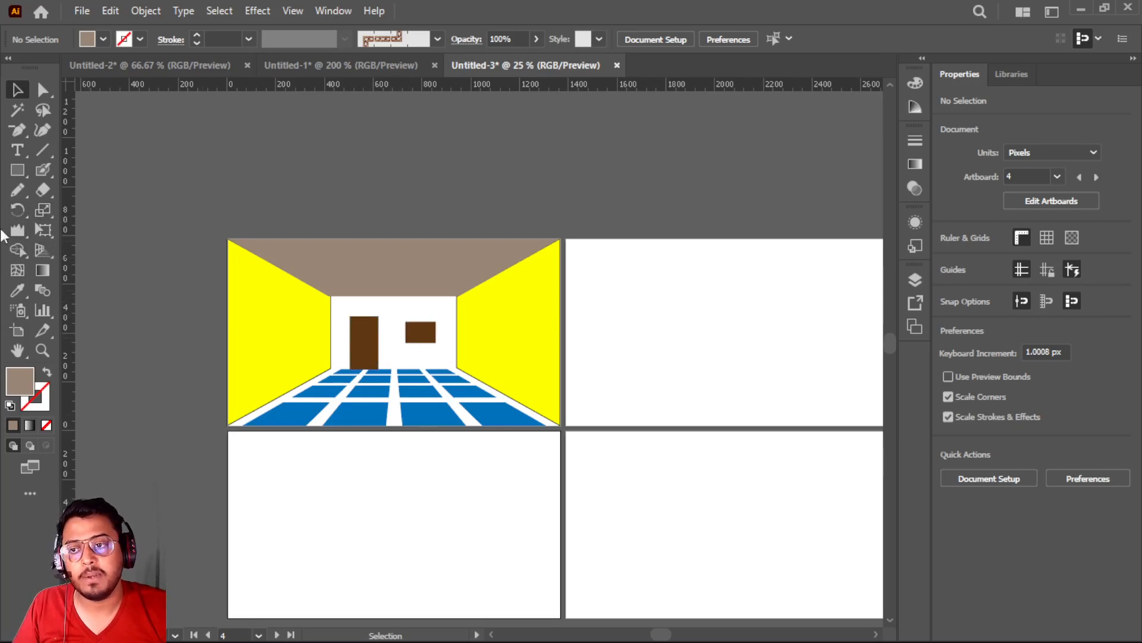
right_click(46, 231)
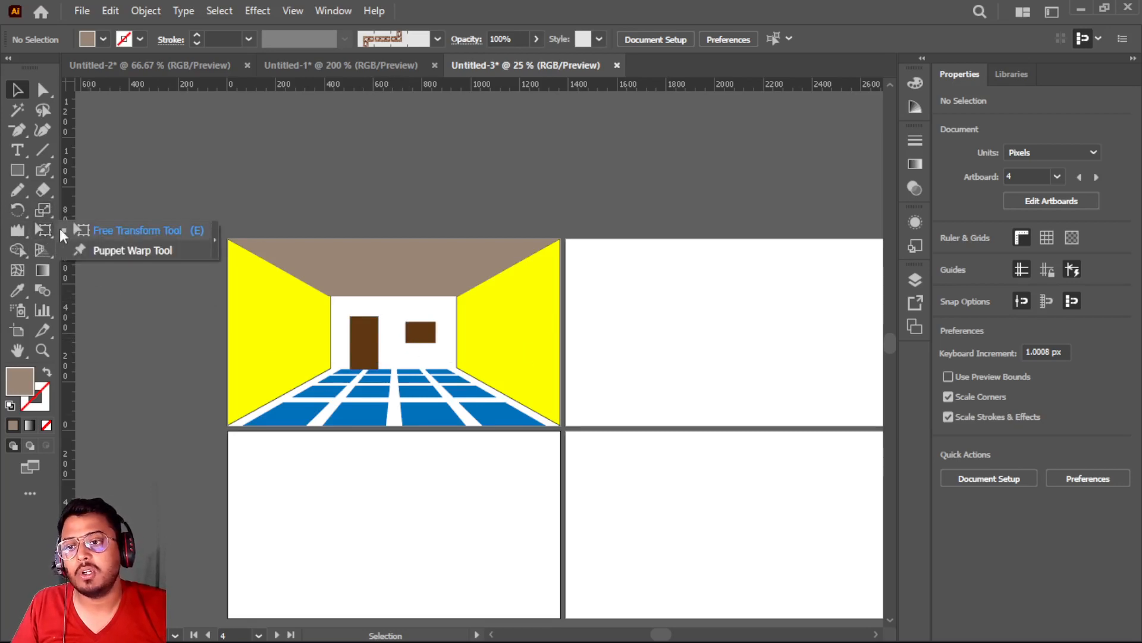
left_click(460, 230)
Switch to Chrome and search Google for "TV SIDE IMAGE"
mouse_move(751, 625)
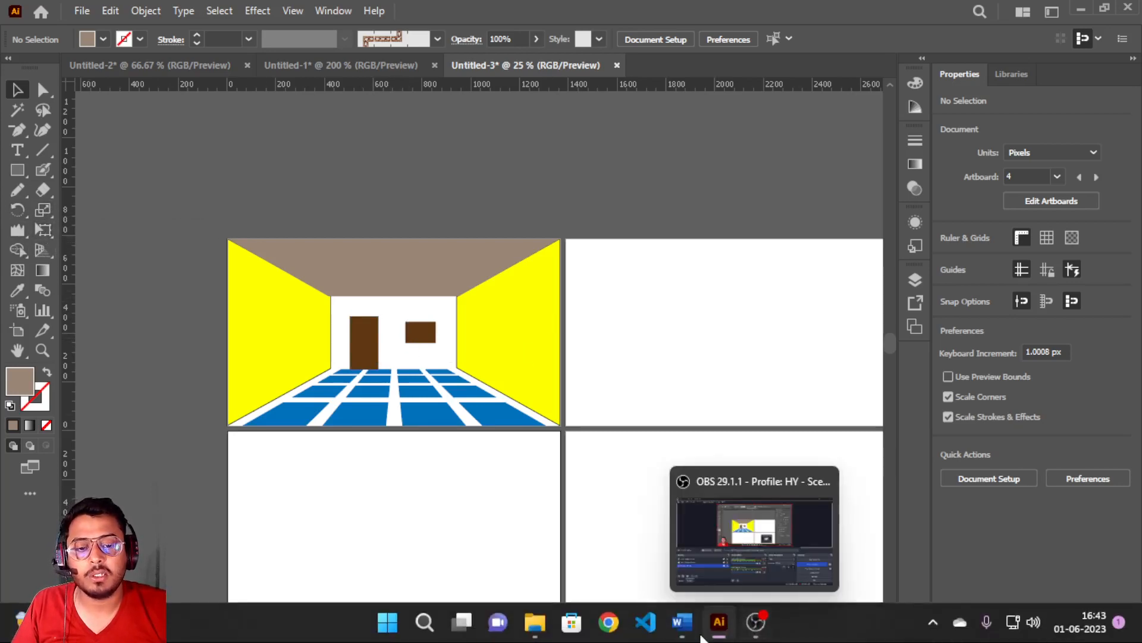
left_click(609, 624)
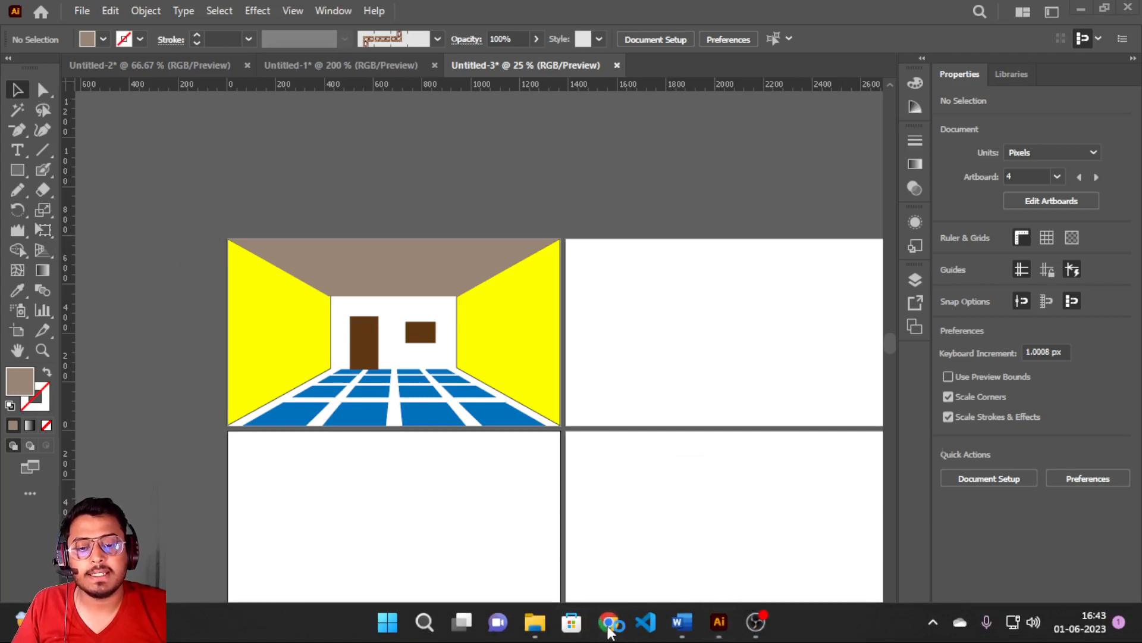
left_click(348, 381)
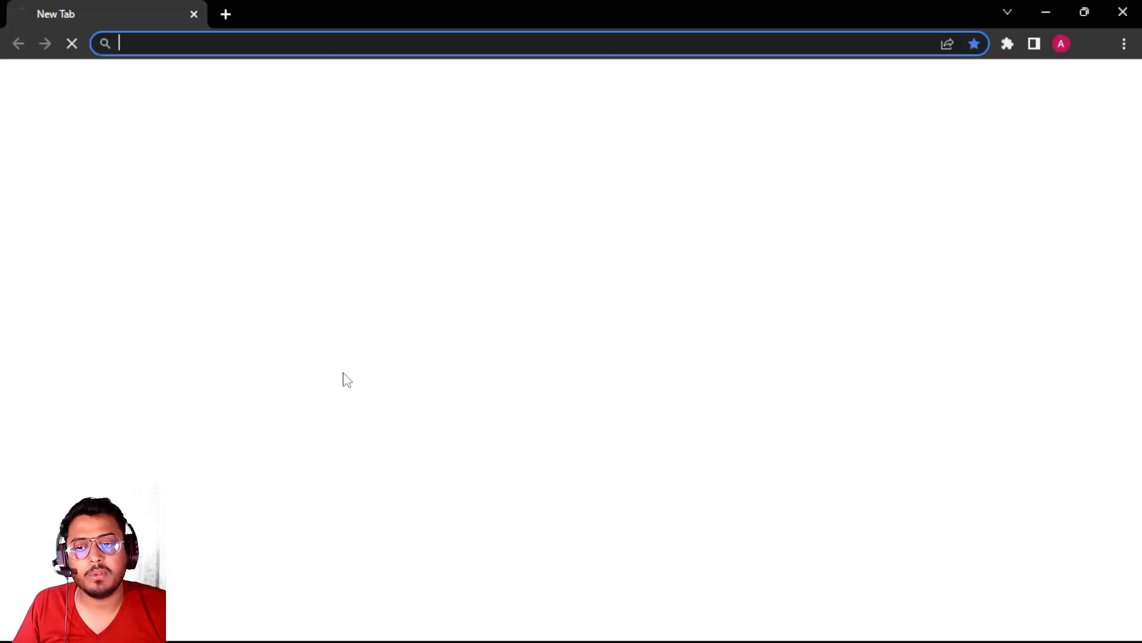
left_click(517, 349)
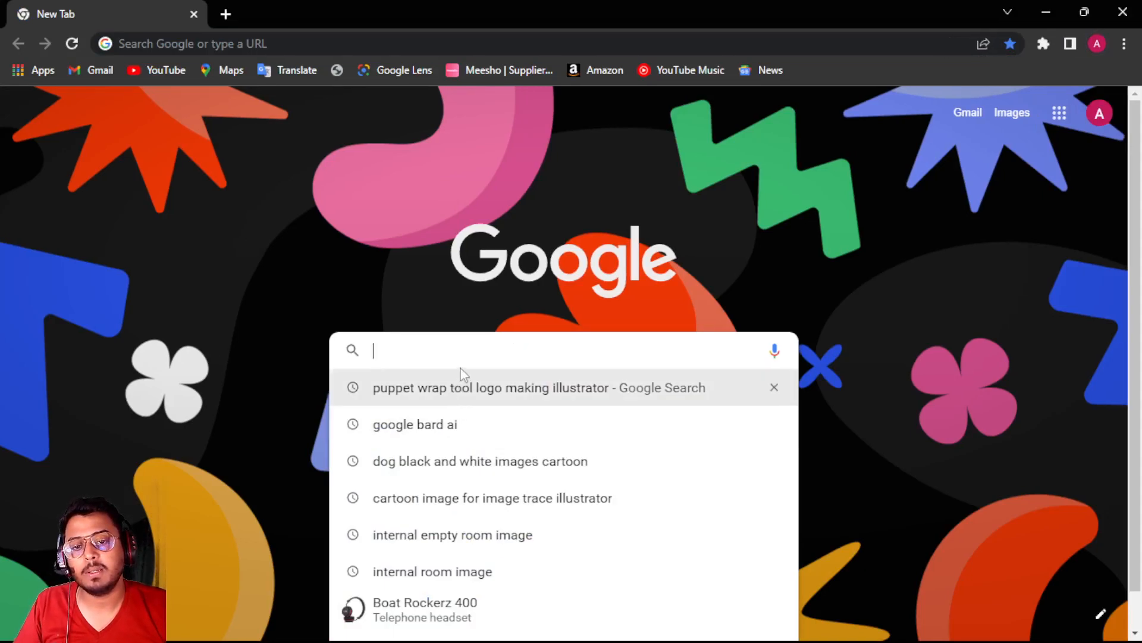
type("TV")
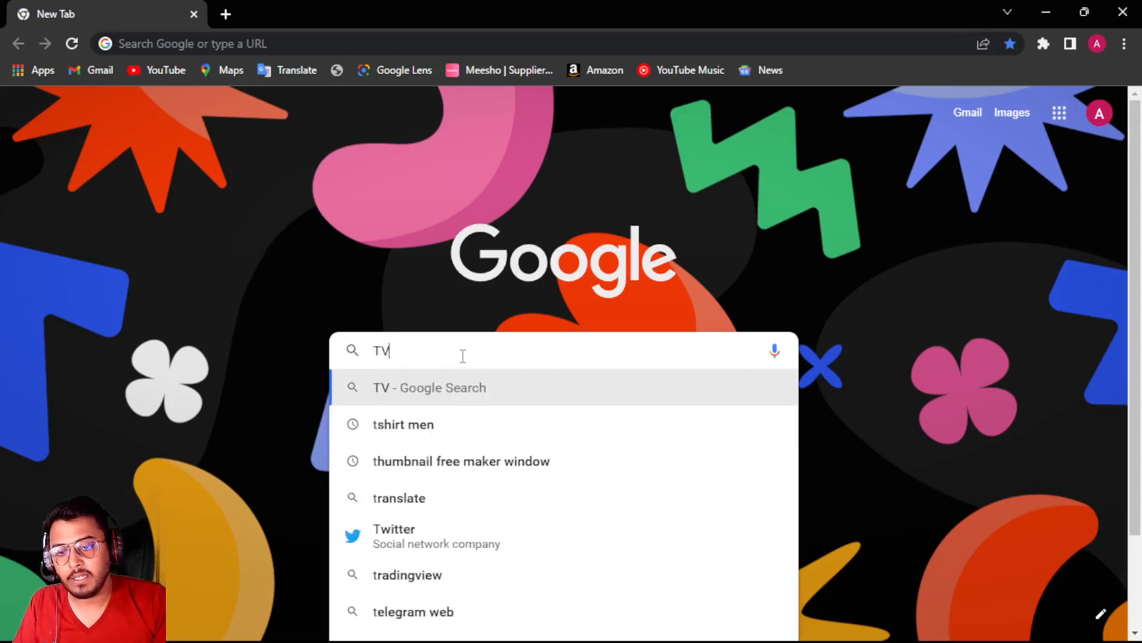
type(" IMAGE")
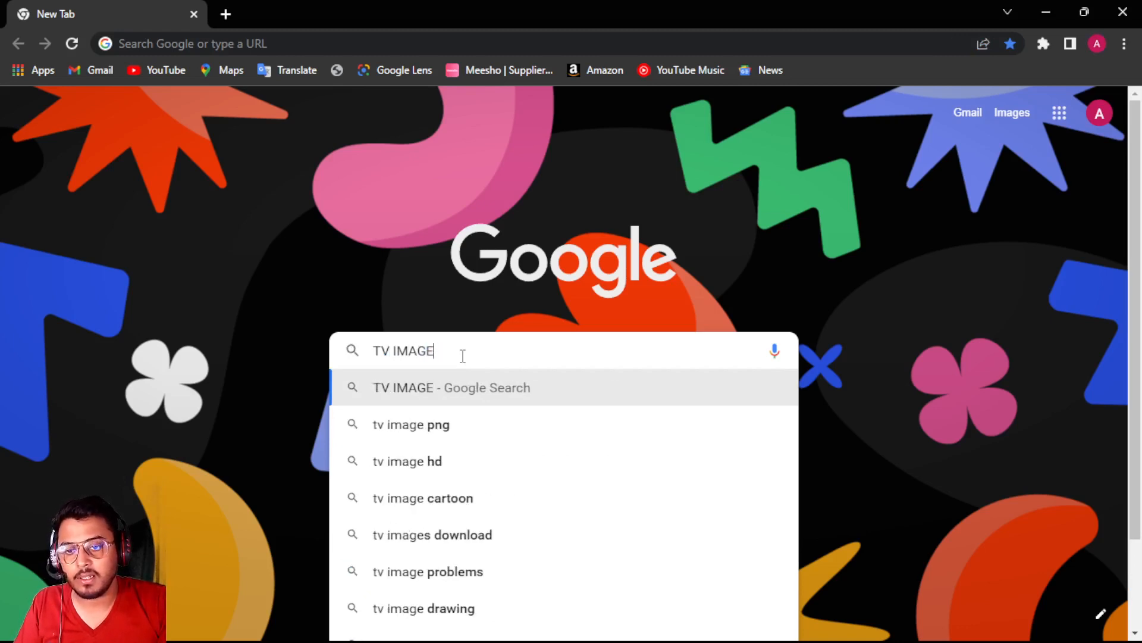
key("BackSpace")
key("BackSpace")
key("BackSpace")
key("BackSpace")
key("BackSpace")
type("SIDE IMAGE")
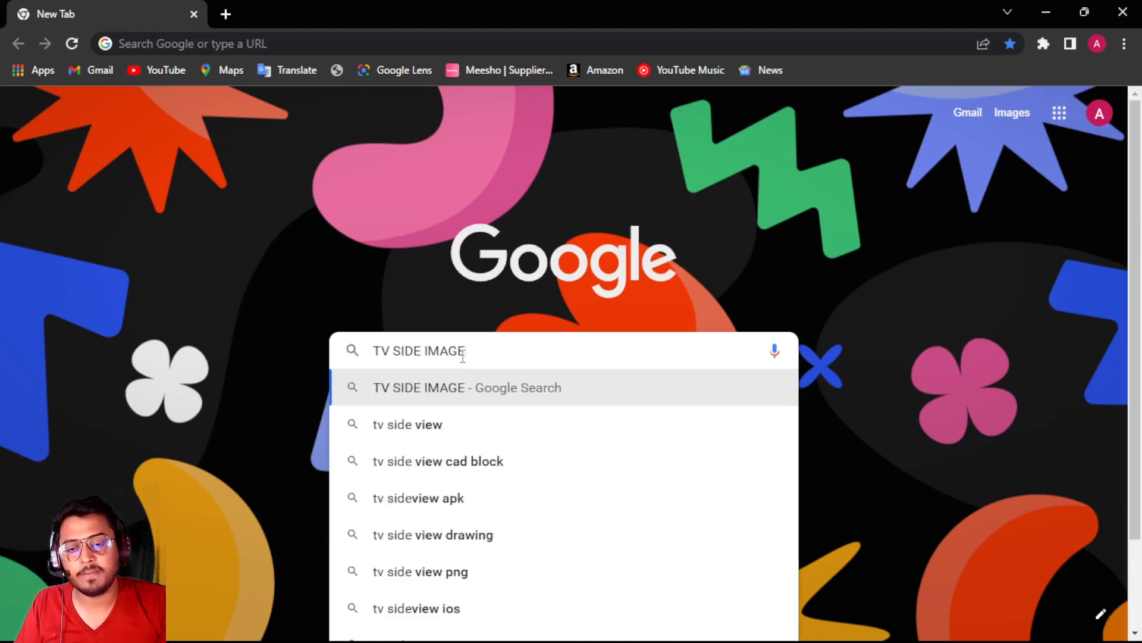
key("Return")
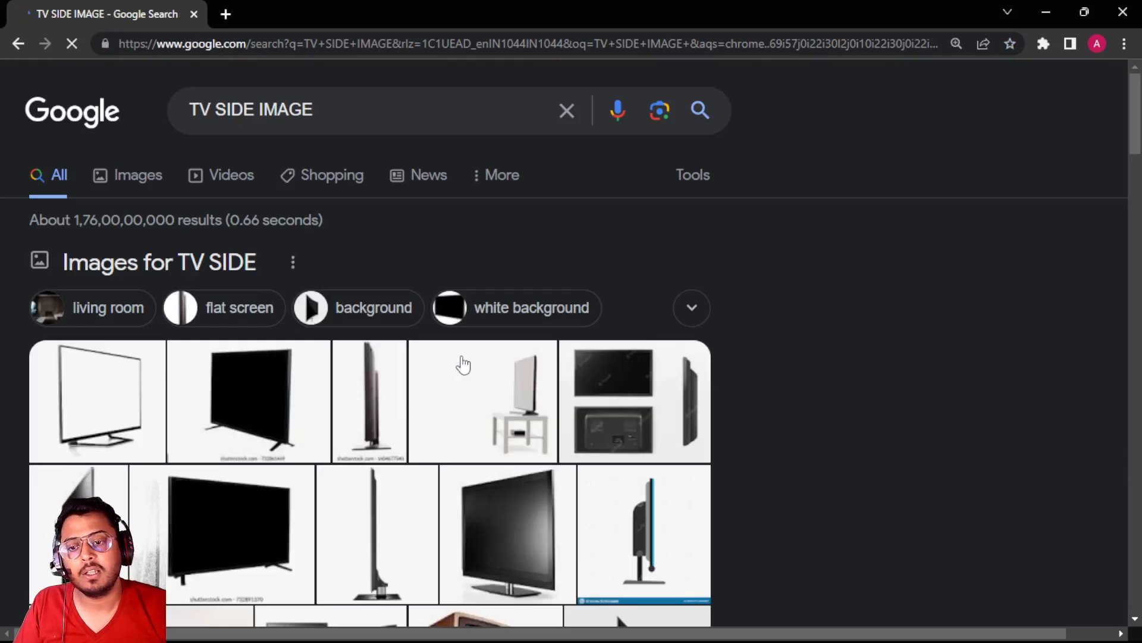
Show the image results for the TV search and limit their size to Large
scroll(365, 398, "down", 1)
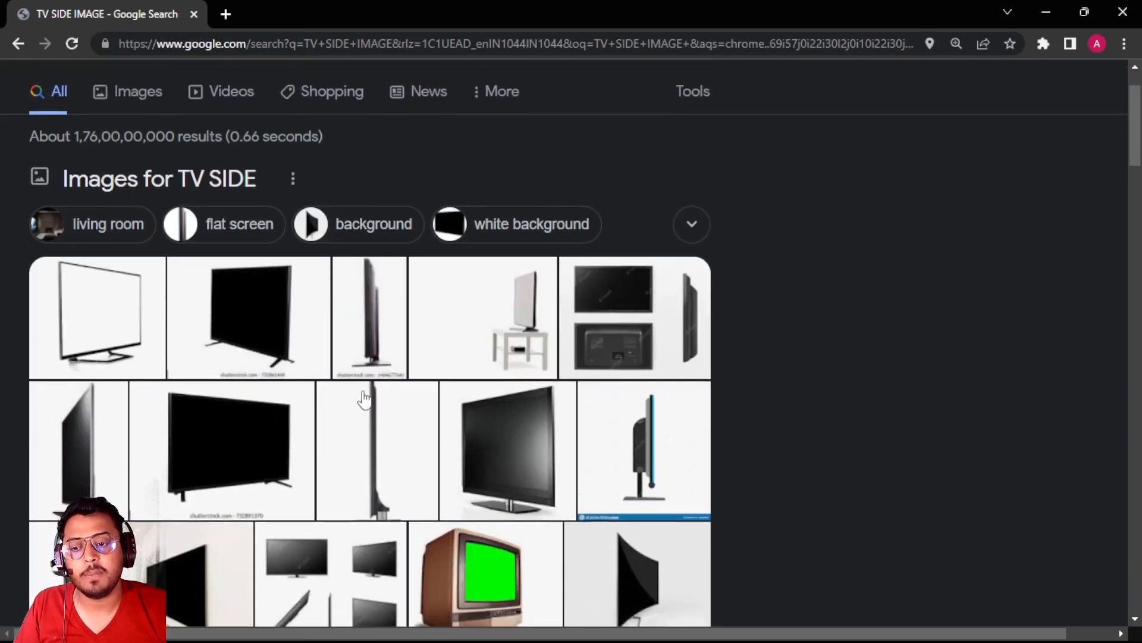
left_click(140, 94)
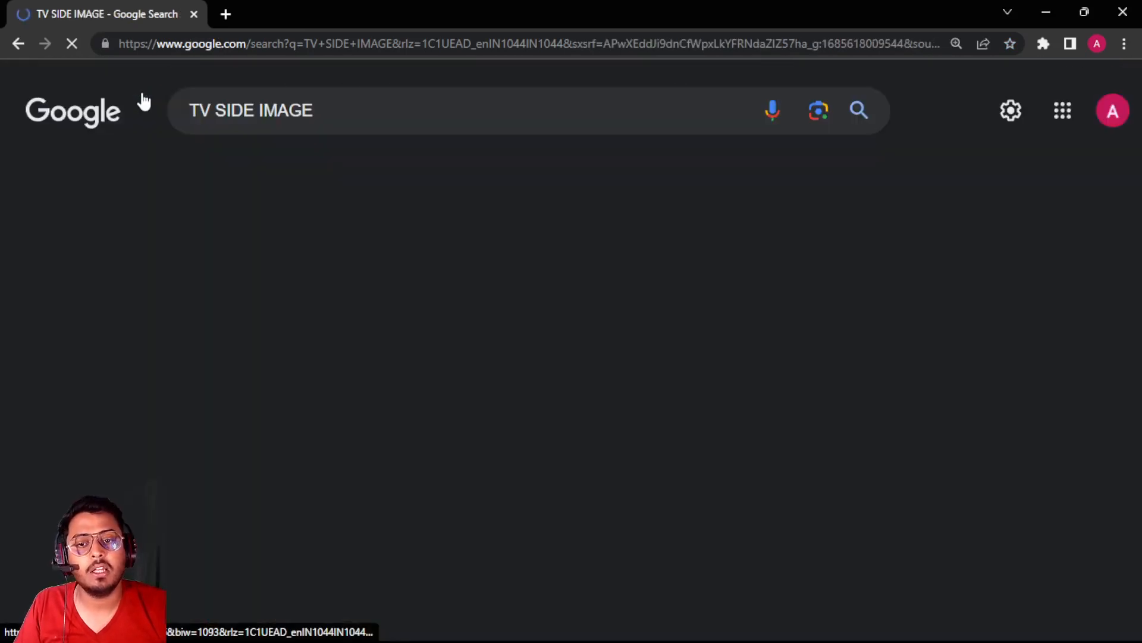
scroll(410, 530, "down", 3)
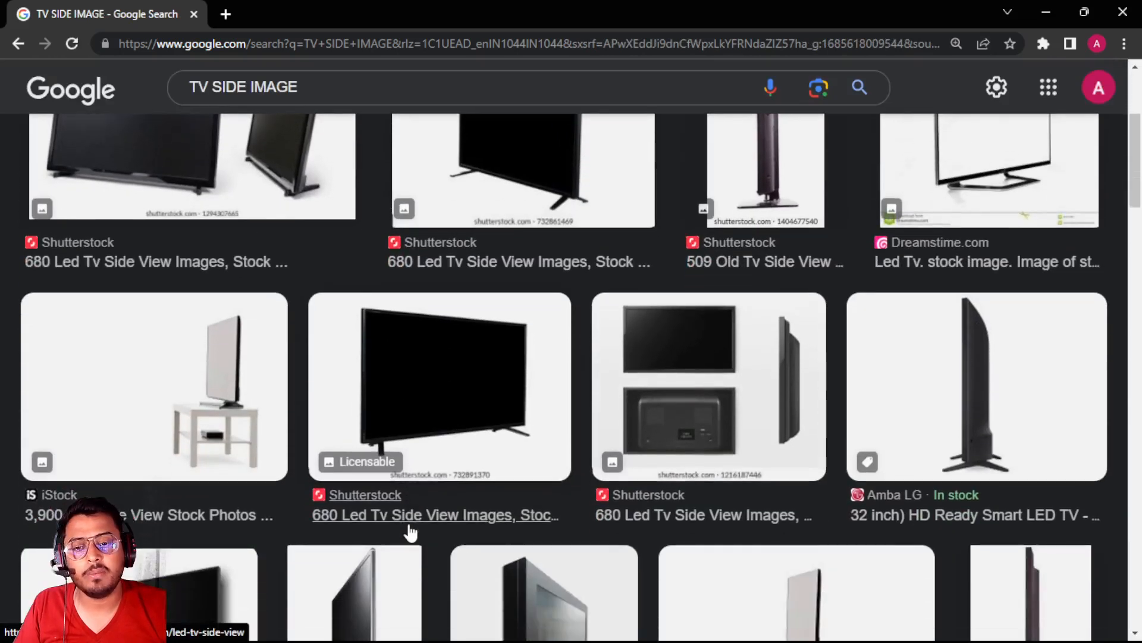
scroll(411, 532, "down", 1)
scroll(408, 523, "up", 4)
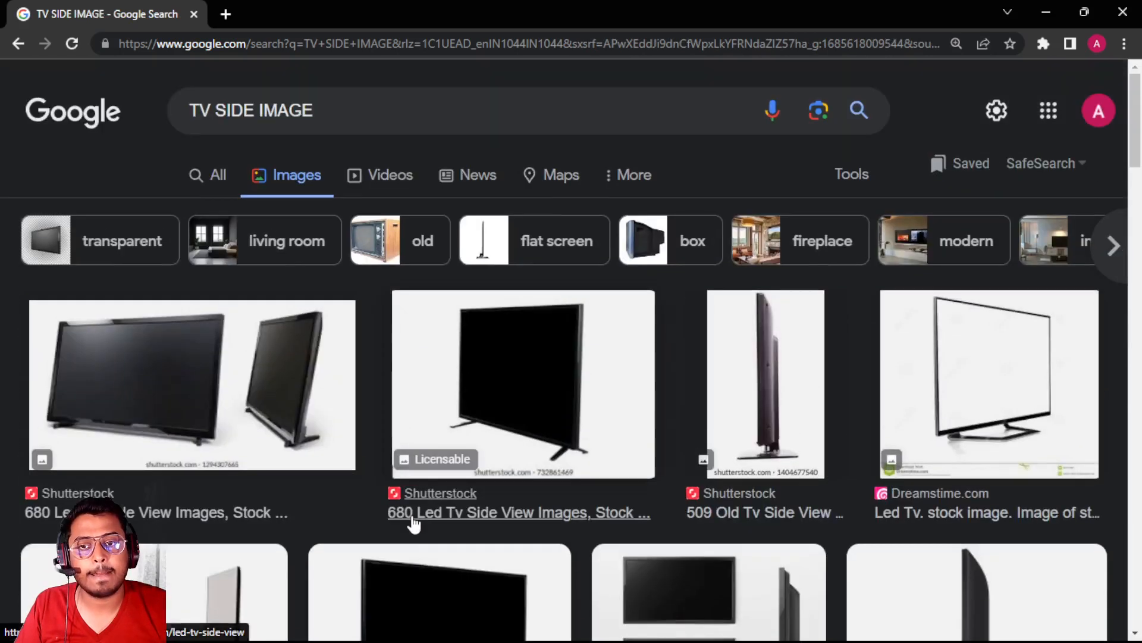
left_click(635, 174)
left_click(850, 174)
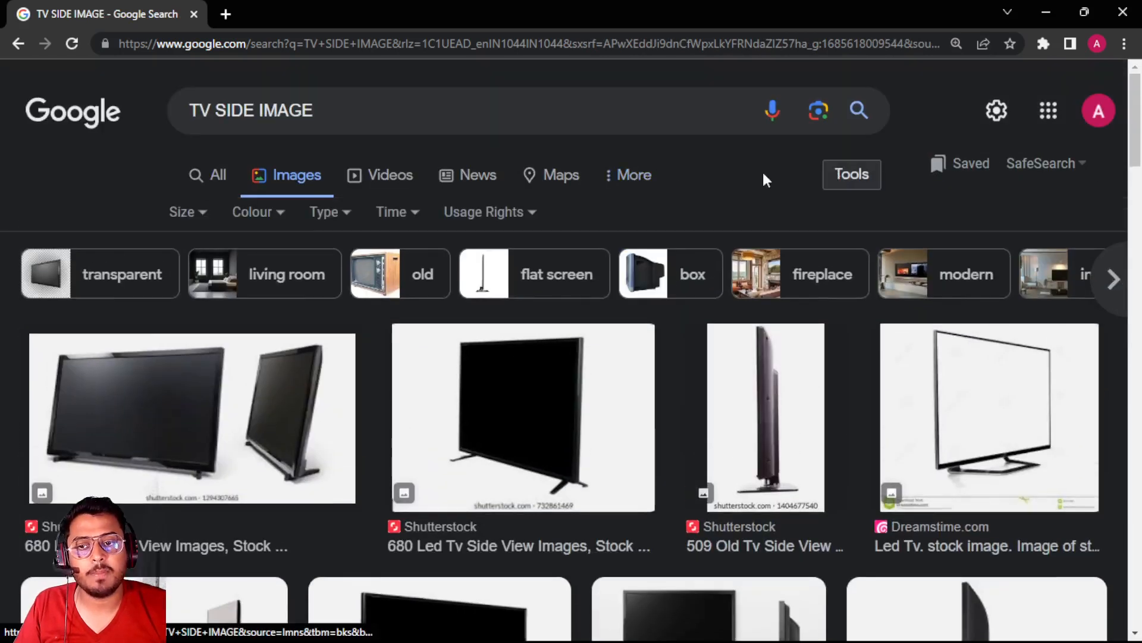
left_click(206, 216)
left_click(191, 283)
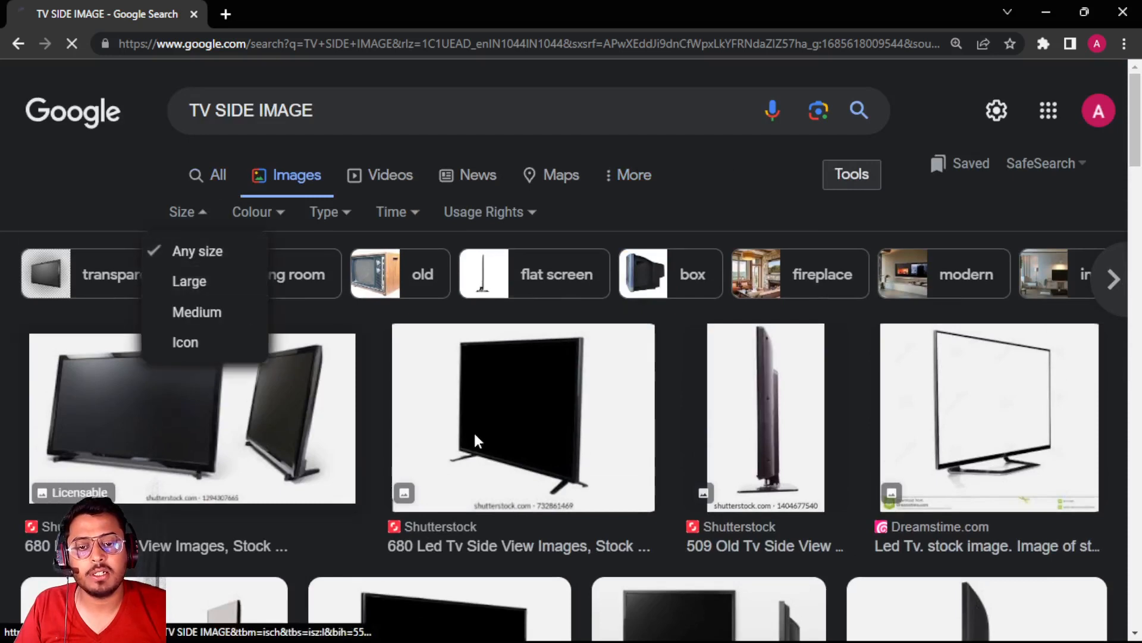
Browse the large image results and preview the angled TV pictures from Dreamstime, Shutterstock and VectorStock
scroll(533, 485, "down", 2)
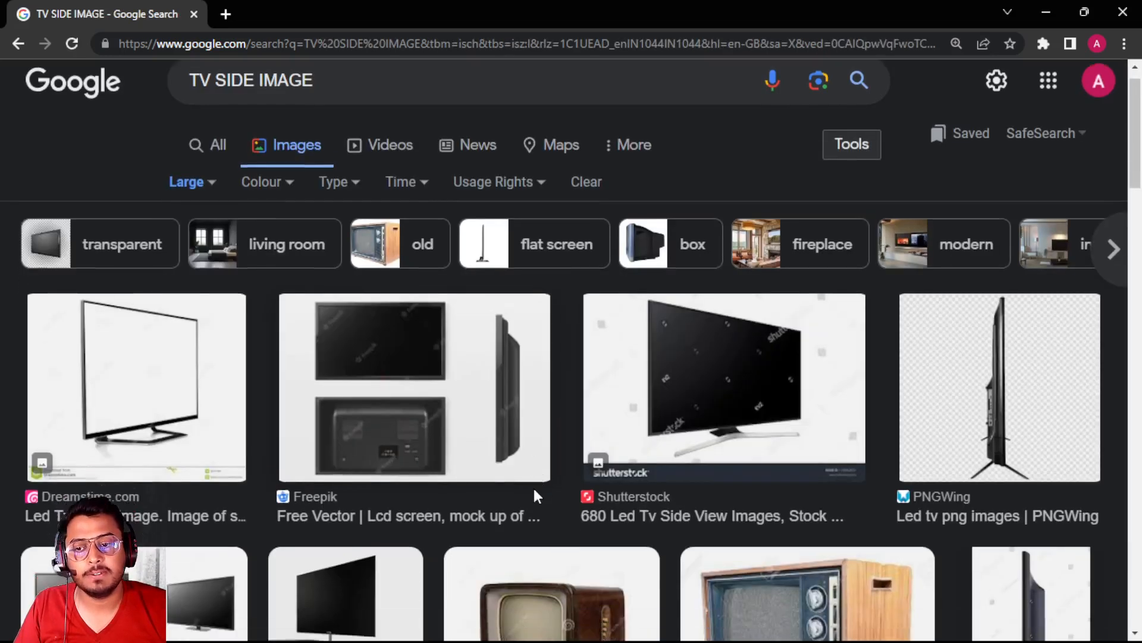
scroll(538, 495, "down", 3)
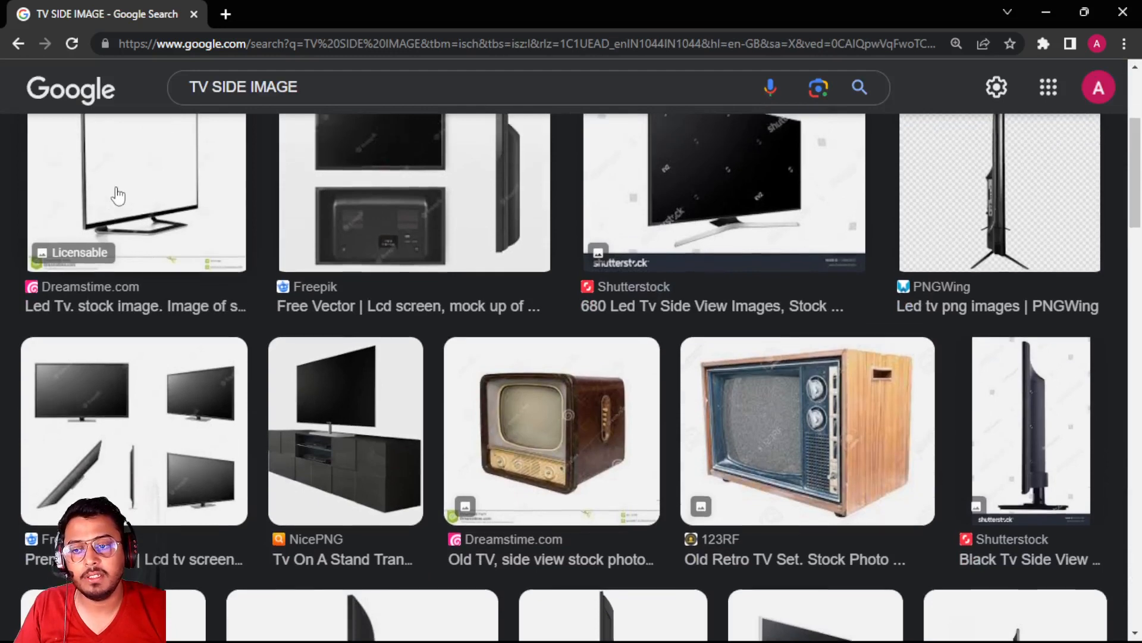
scroll(122, 220, "up", 2)
left_click(130, 250)
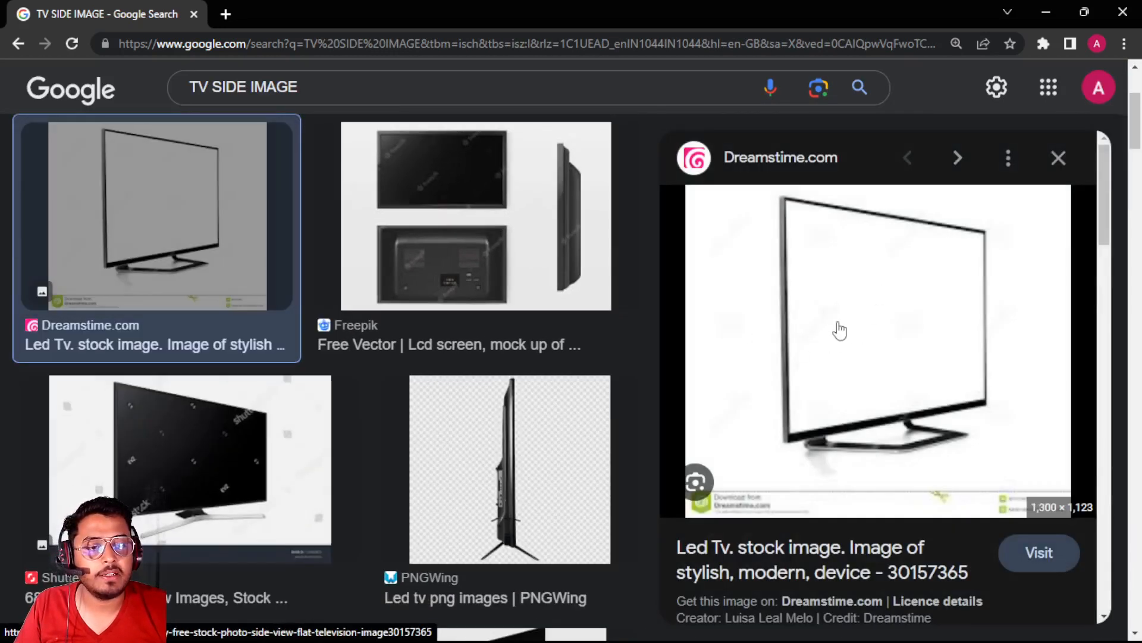
scroll(839, 330, "down", 5)
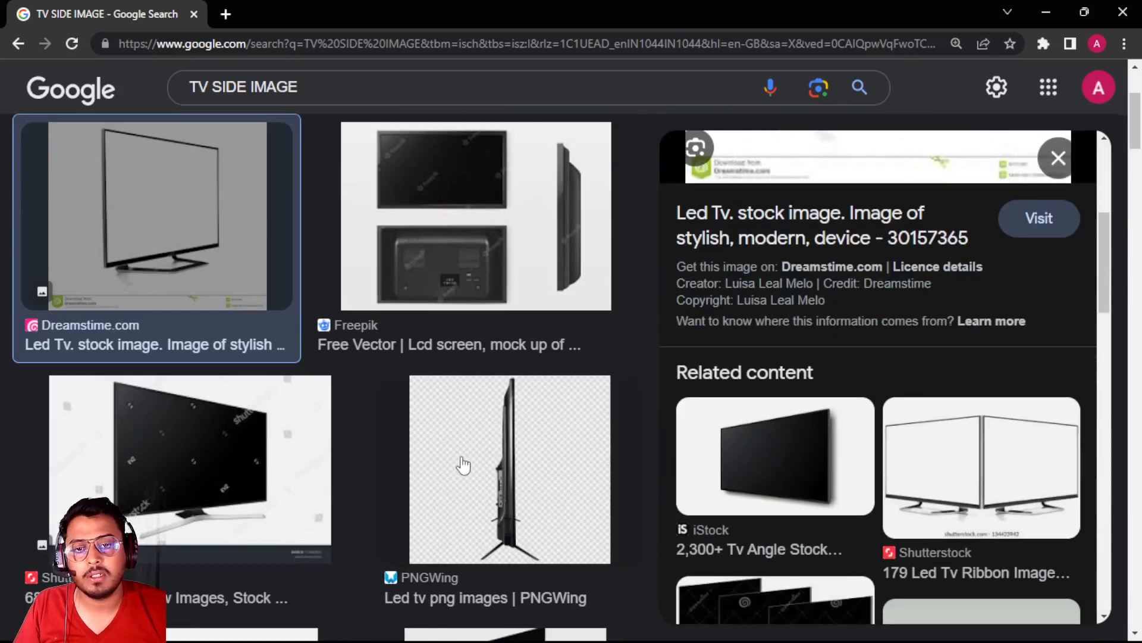
scroll(461, 466, "up", 3)
scroll(298, 428, "down", 6)
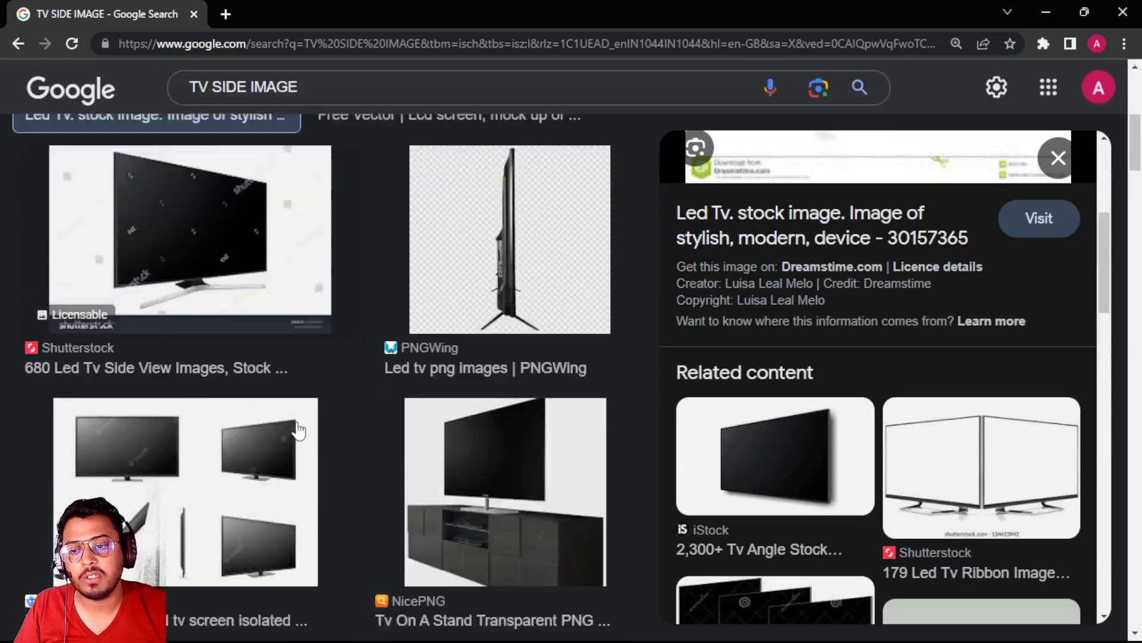
scroll(298, 430, "down", 1)
left_click(261, 213)
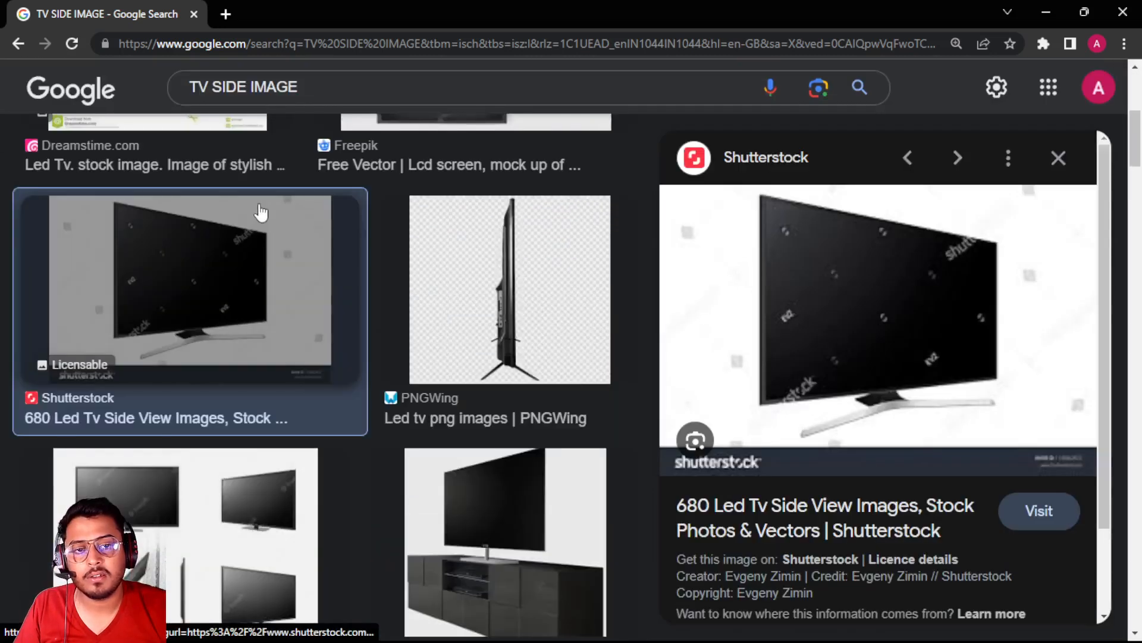
scroll(286, 260, "down", 10)
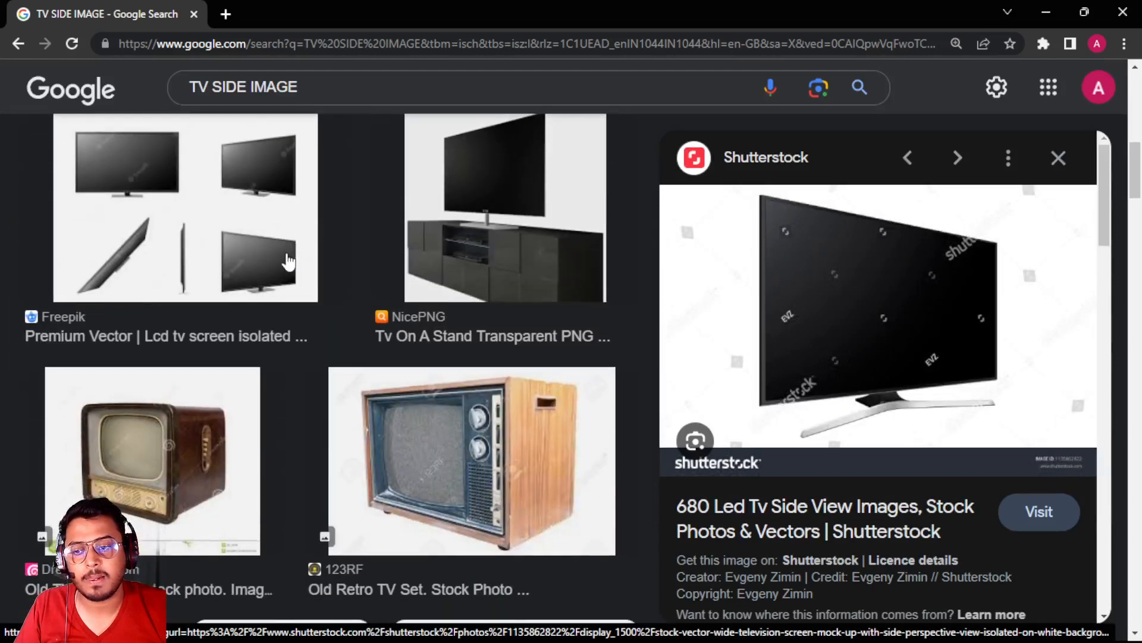
scroll(288, 260, "down", 5)
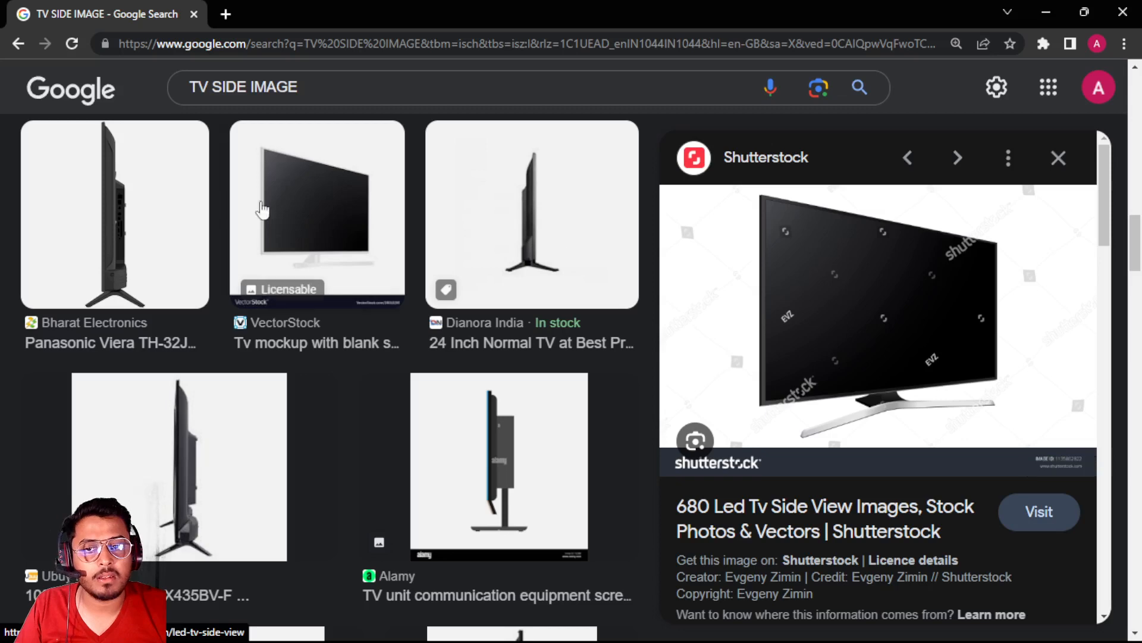
left_click(303, 224)
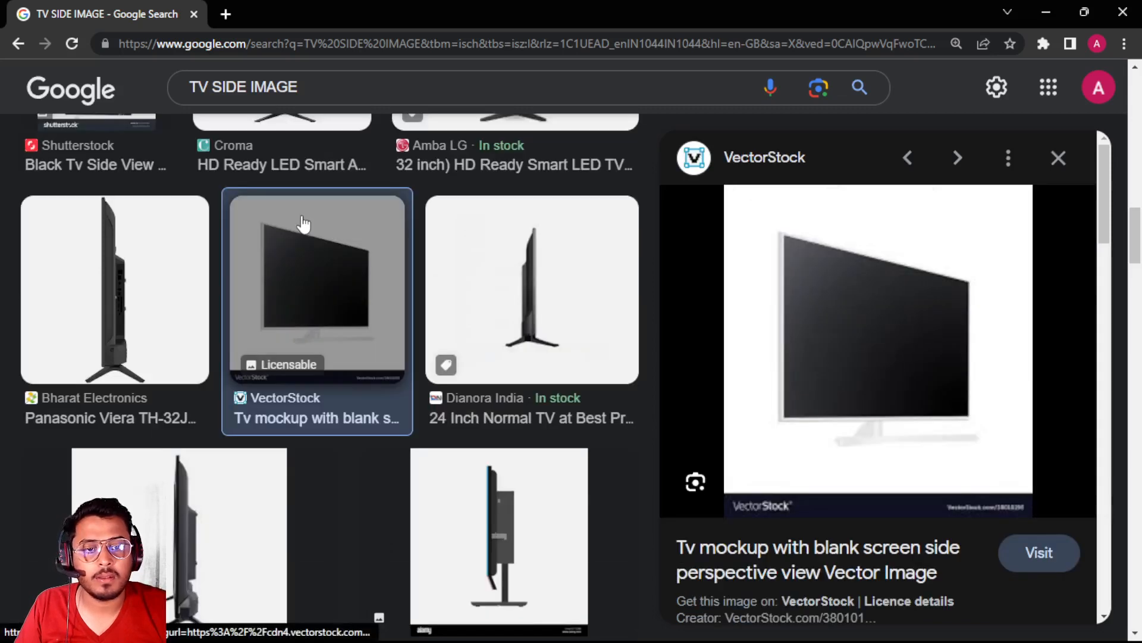
scroll(344, 390, "down", 6)
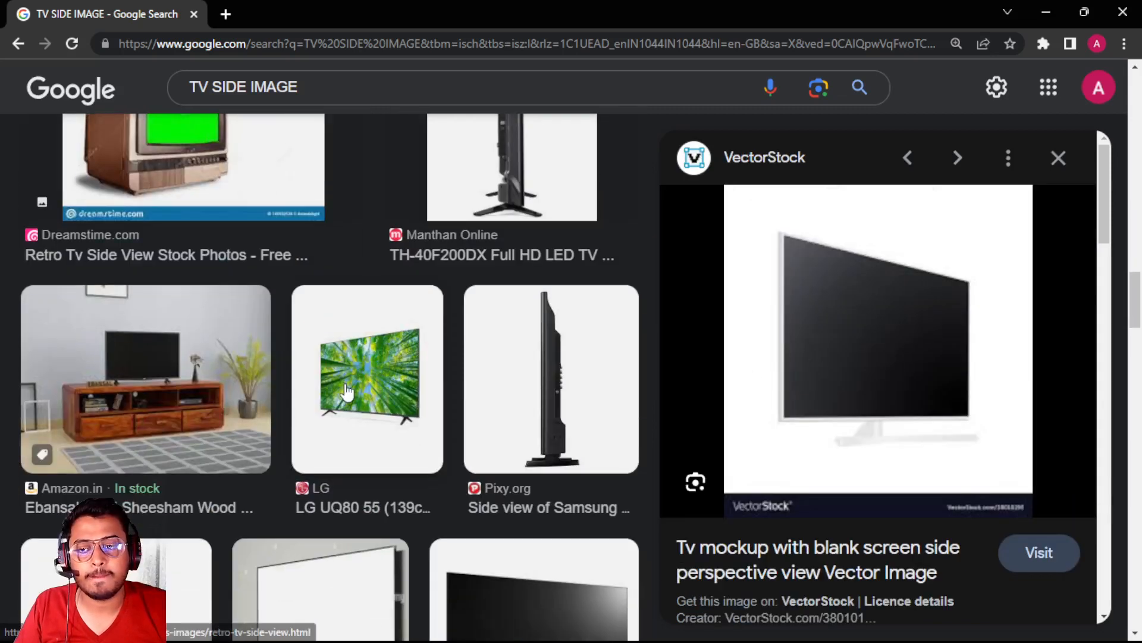
scroll(348, 391, "down", 6)
scroll(345, 380, "up", 1)
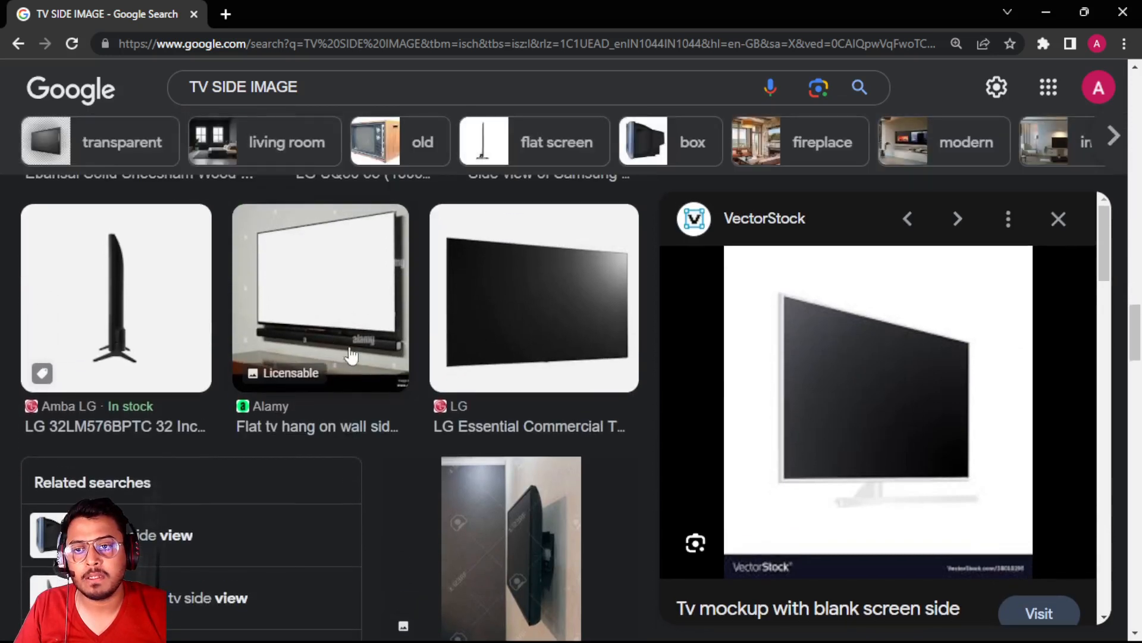
Open the Alamy picture of the flat TV hanging on a wall and copy the image
left_click(319, 333)
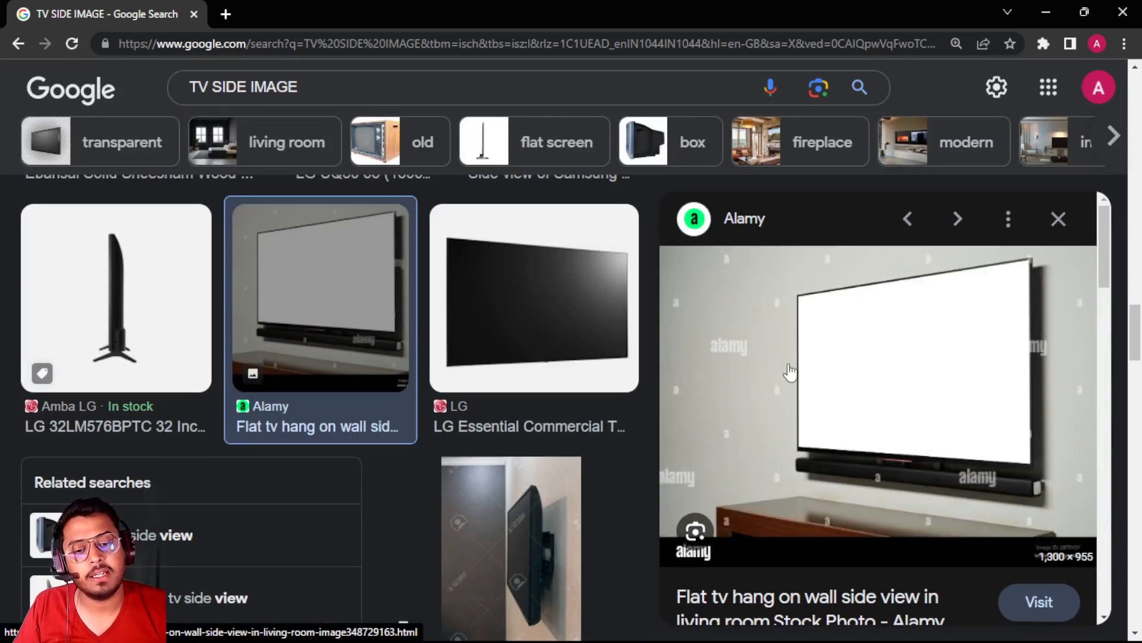
right_click(864, 346)
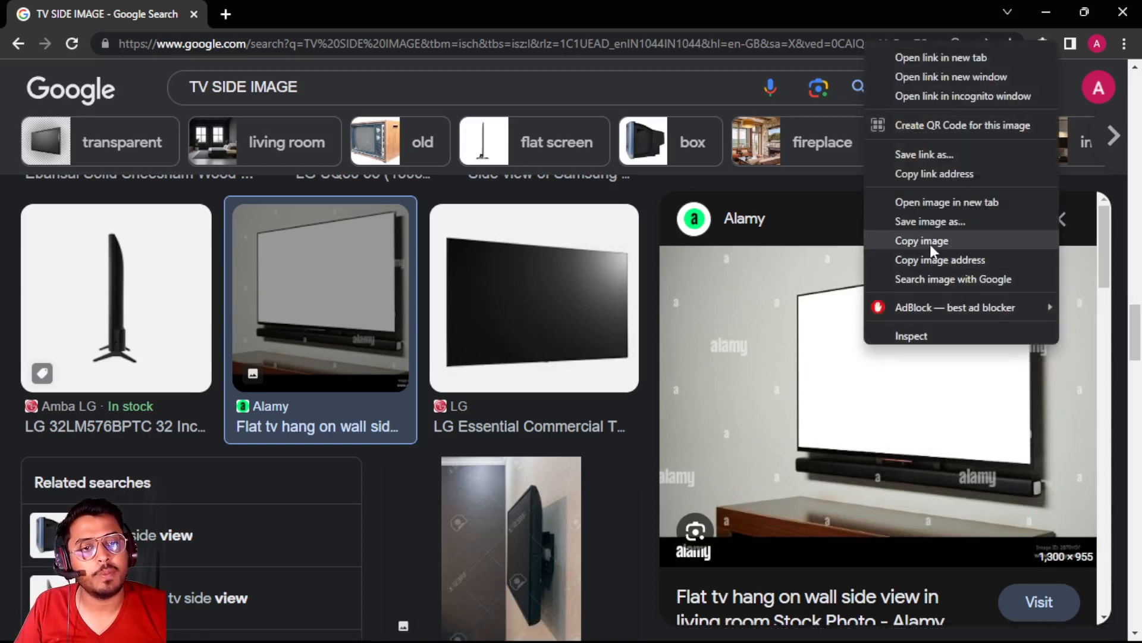
left_click(932, 246)
Switch to Illustrator and paste the copied TV image over the second artboard
key("alt+Tab")
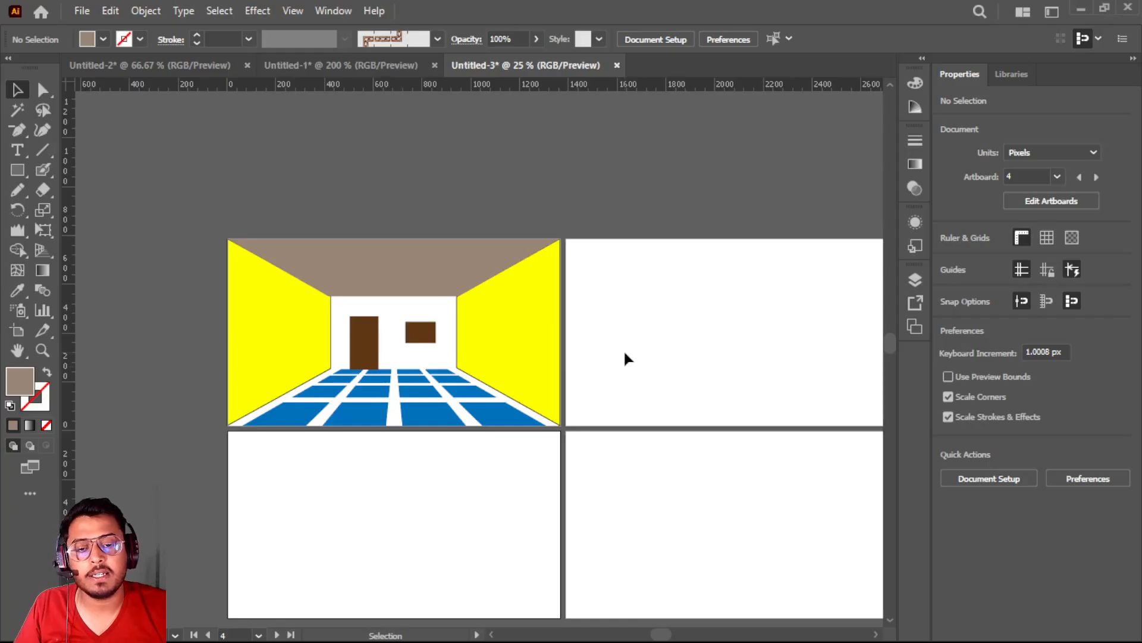
left_click_drag(658, 333, 417, 315)
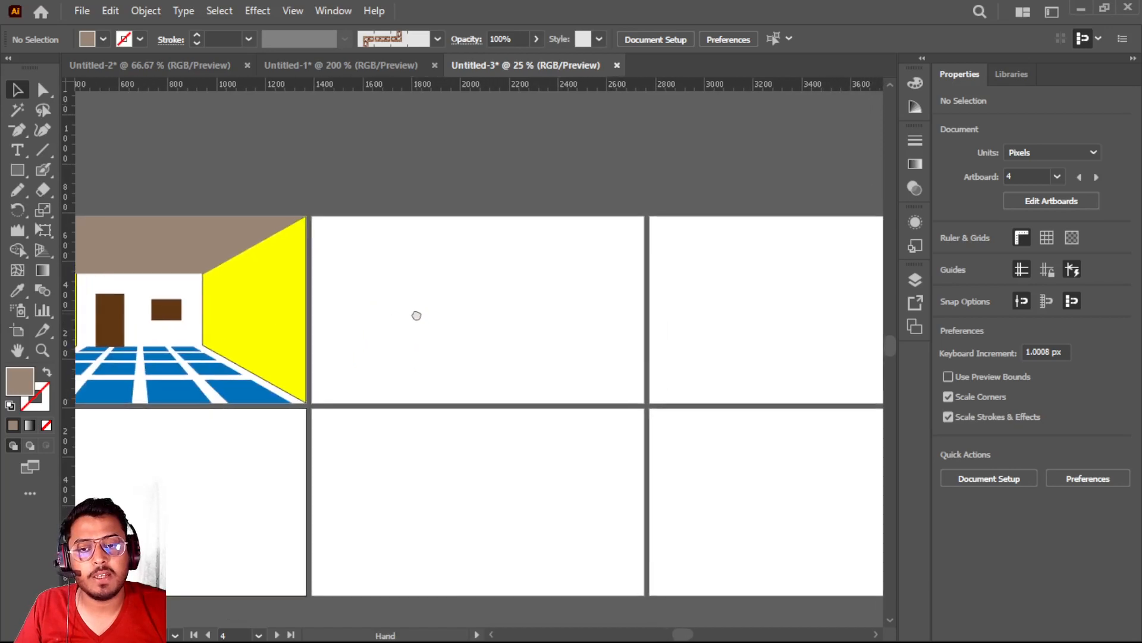
scroll(417, 315, "up", 3)
left_click_drag(444, 235, 435, 336)
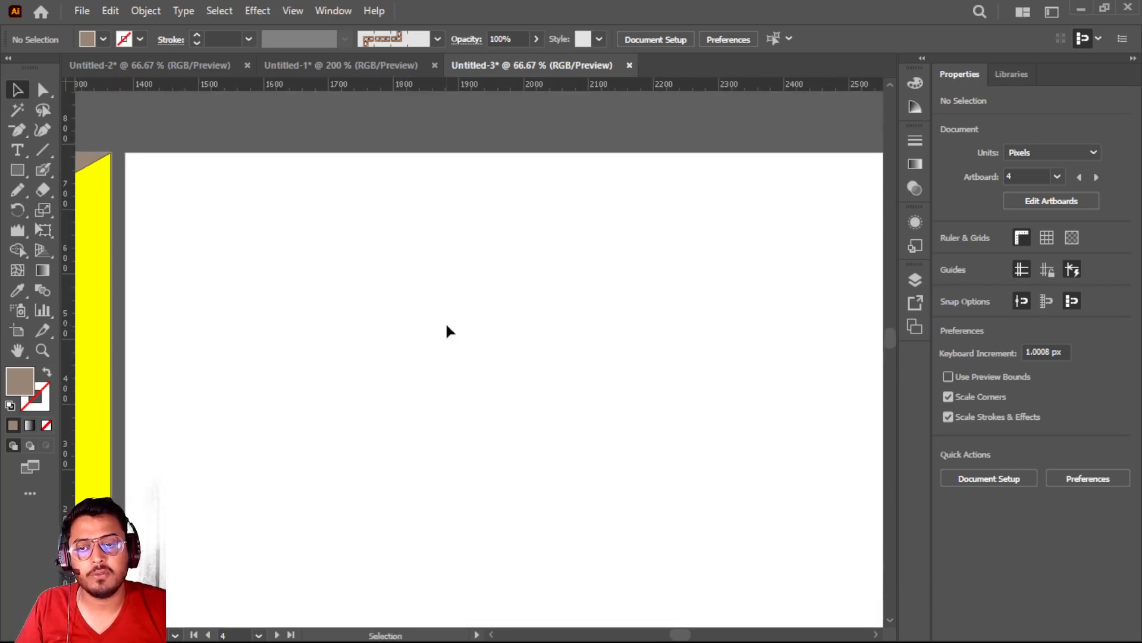
key("ctrl+v")
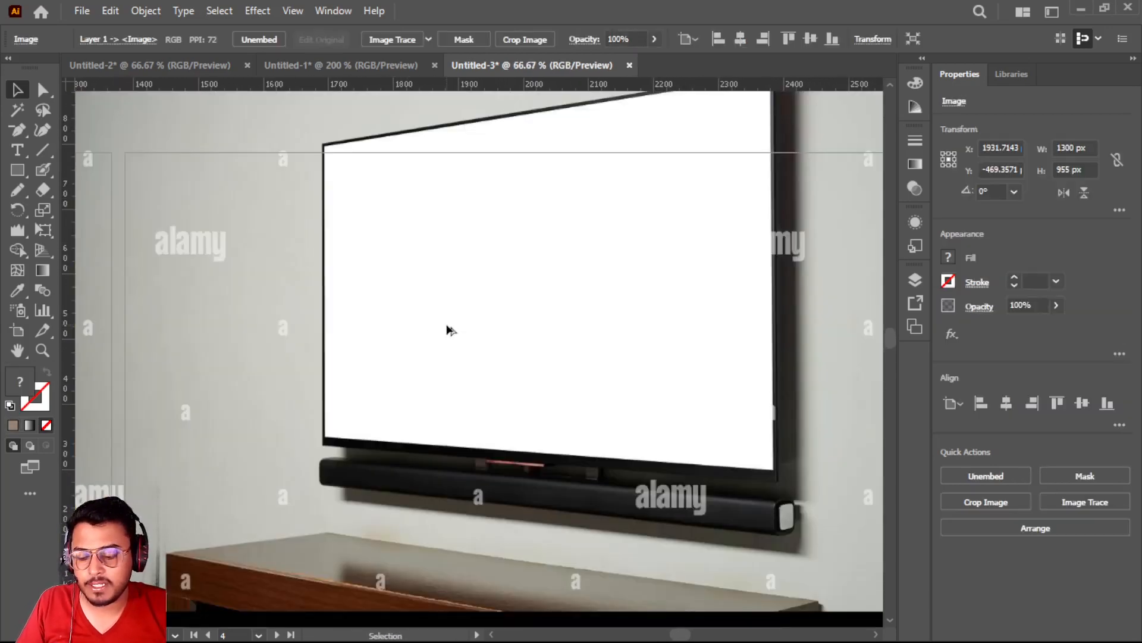
Scale the TV image down proportionally to about 691 x 507 px and place it near the middle of the second artboard
scroll(451, 330, "down", 3)
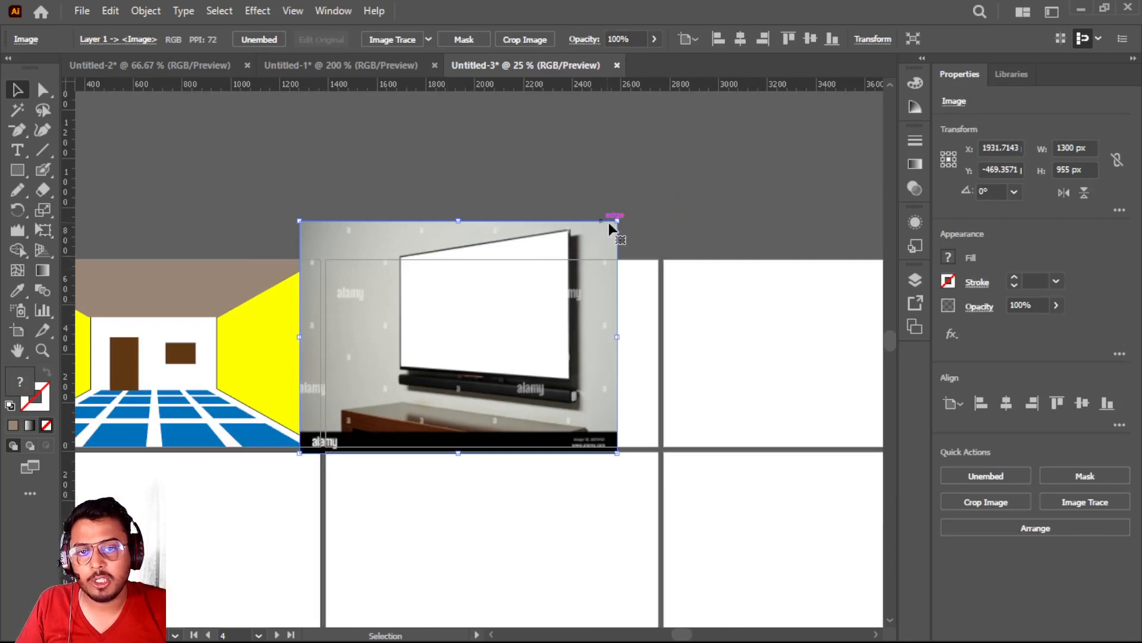
left_click_drag(613, 224, 620, 269)
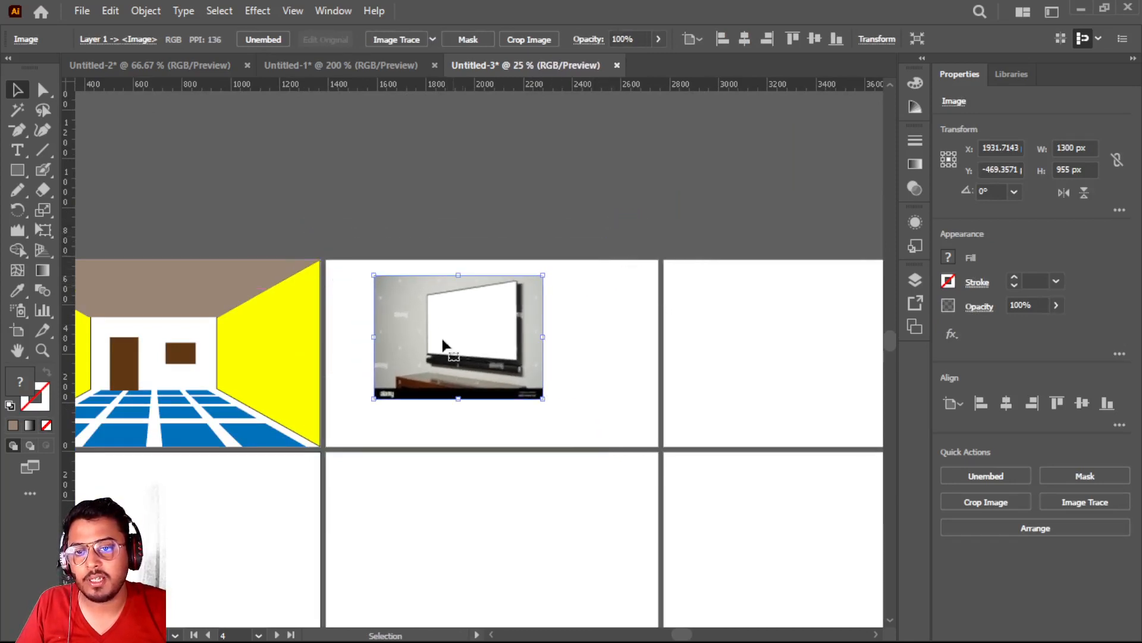
left_click_drag(443, 345, 471, 346)
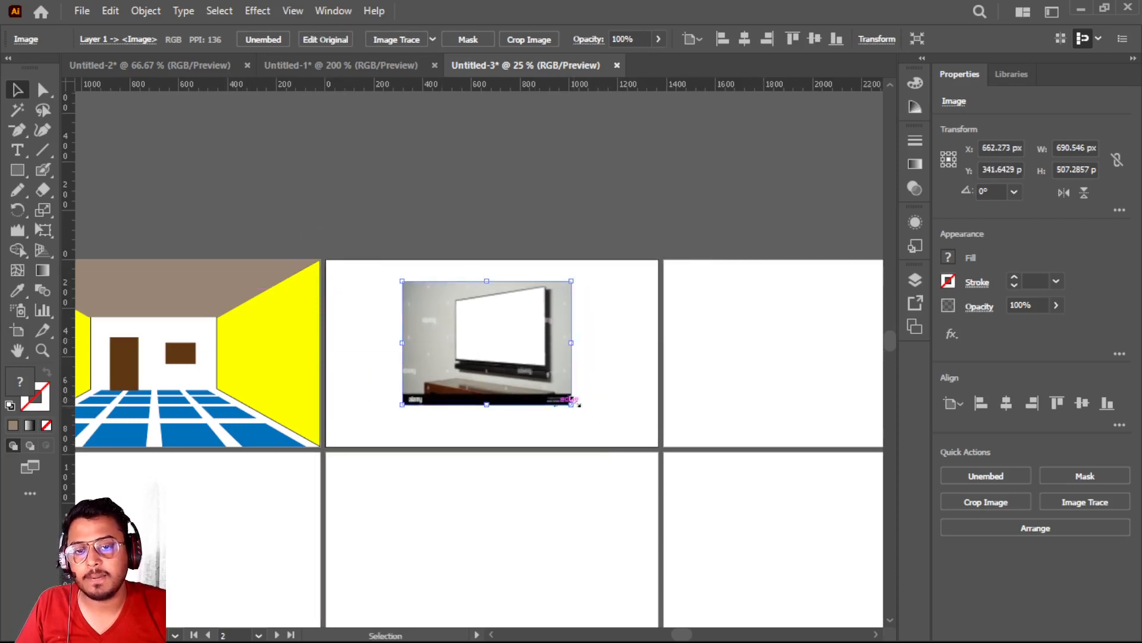
Enlarge the TV image proportionally to about 863 x 634 px and reposition it within the second artboard
left_click_drag(571, 404, 648, 437)
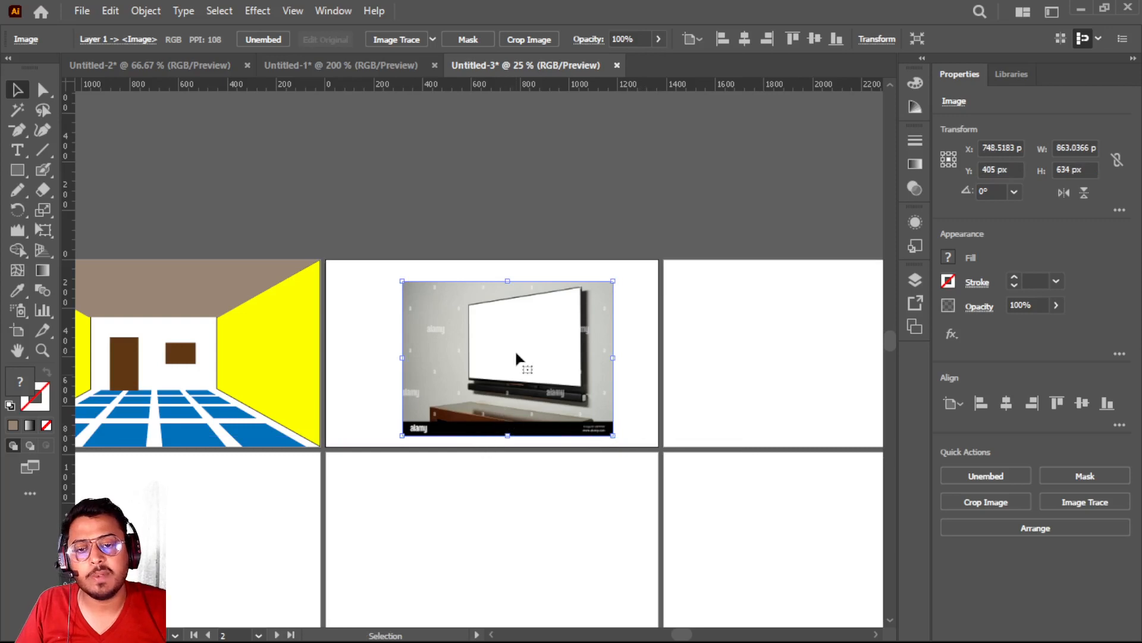
mouse_move(503, 346)
left_mouse_down()
mouse_move(465, 372)
mouse_move(494, 345)
mouse_move(488, 333)
left_mouse_up()
key("ctrl+equal")
key("ctrl+equal")
key("ctrl+equal")
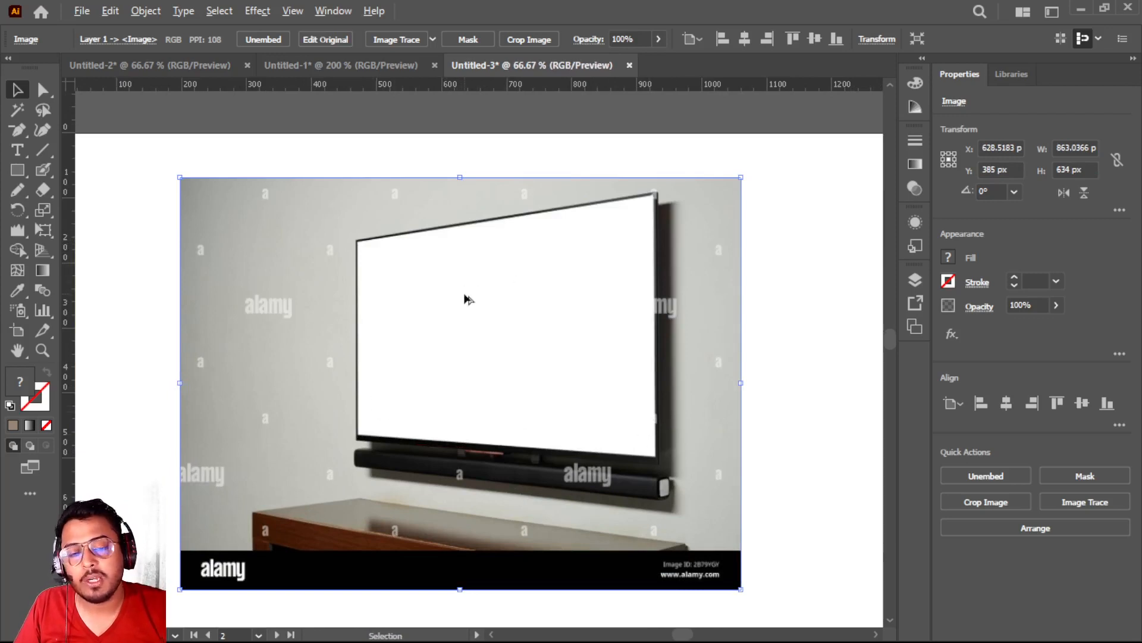
Switch to the browser and run a Google image search for "YOUTUBE THUMBNAIL FOR COMPUTER CLASS"
key("alt+Tab")
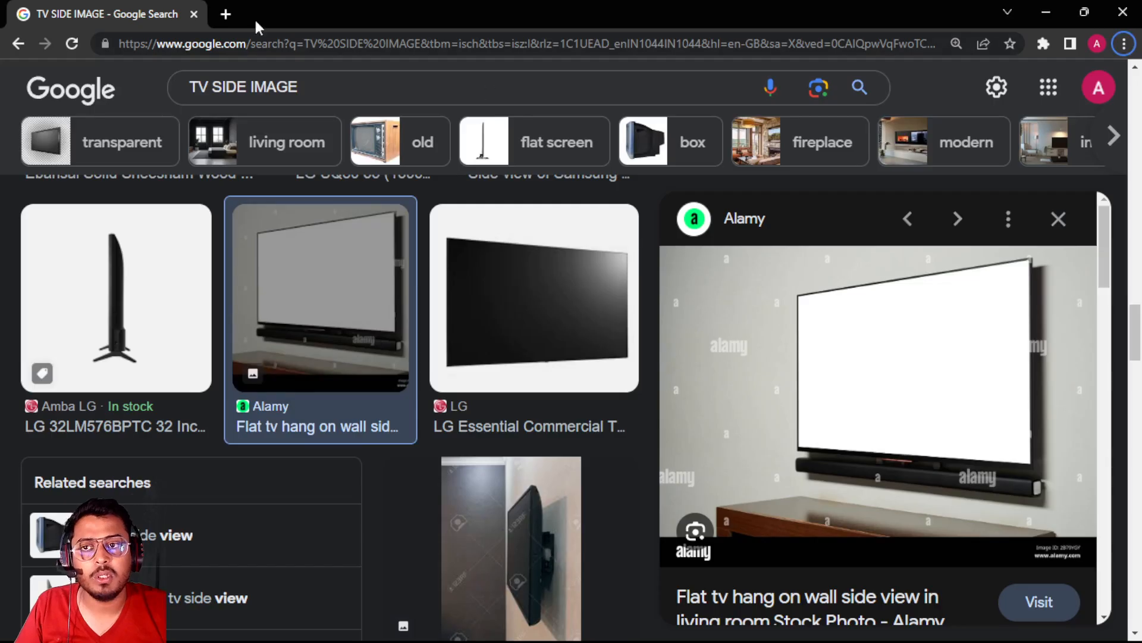
left_click(227, 14)
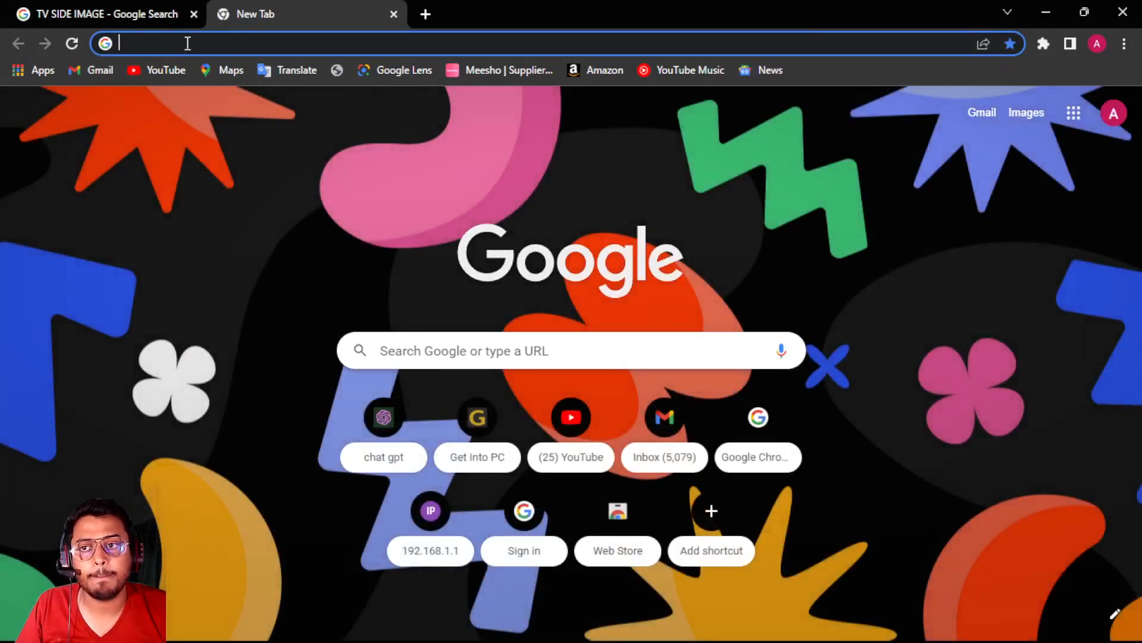
left_click(109, 7)
left_click_drag(321, 105, 197, 100)
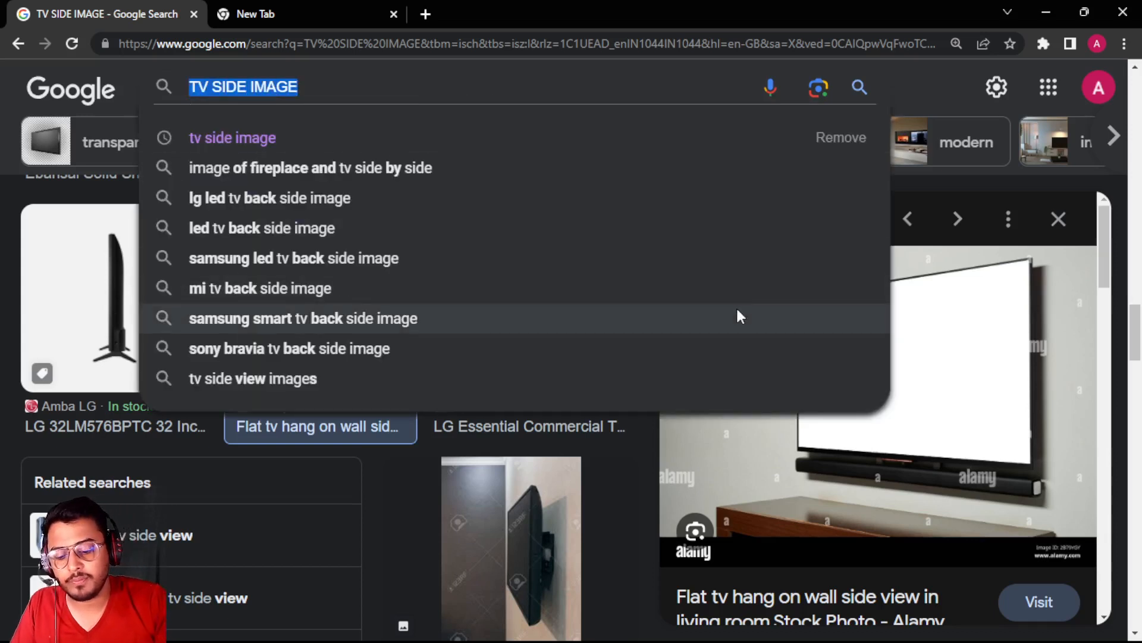
type("YOUTUBE")
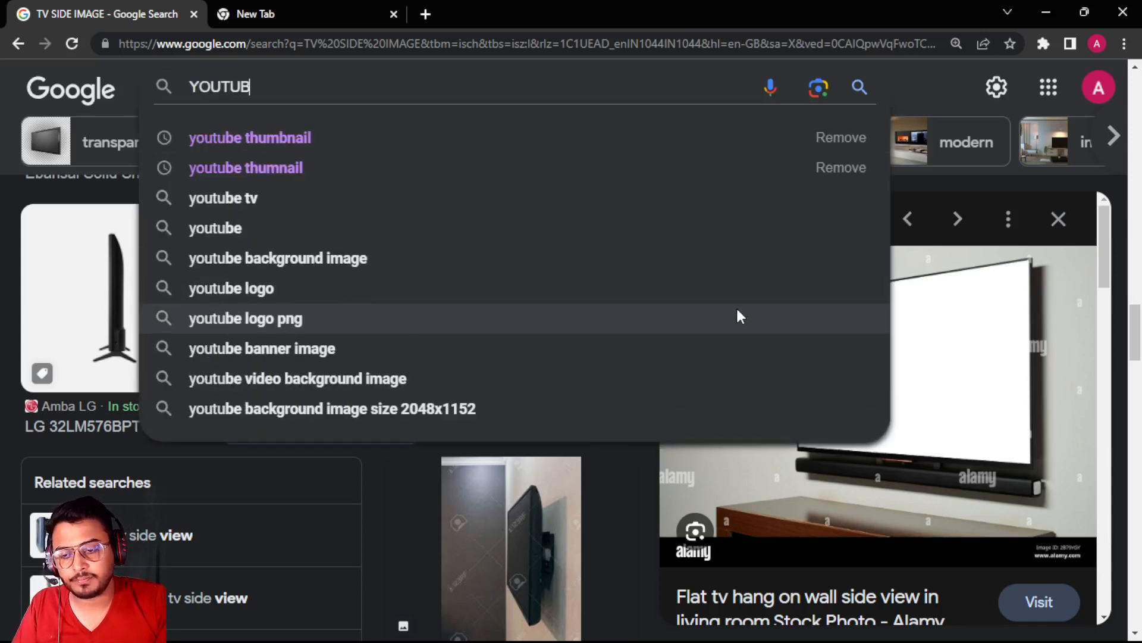
key("BackSpace")
type("E TH")
type("U")
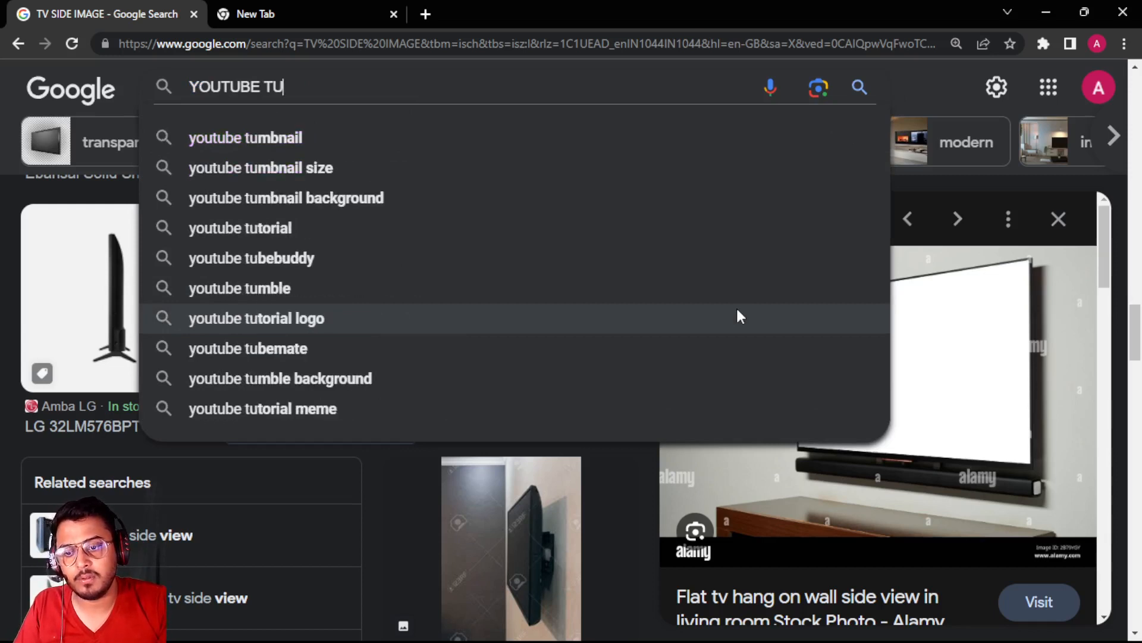
key("BackSpace")
type("HUMBNAIL FOR ")
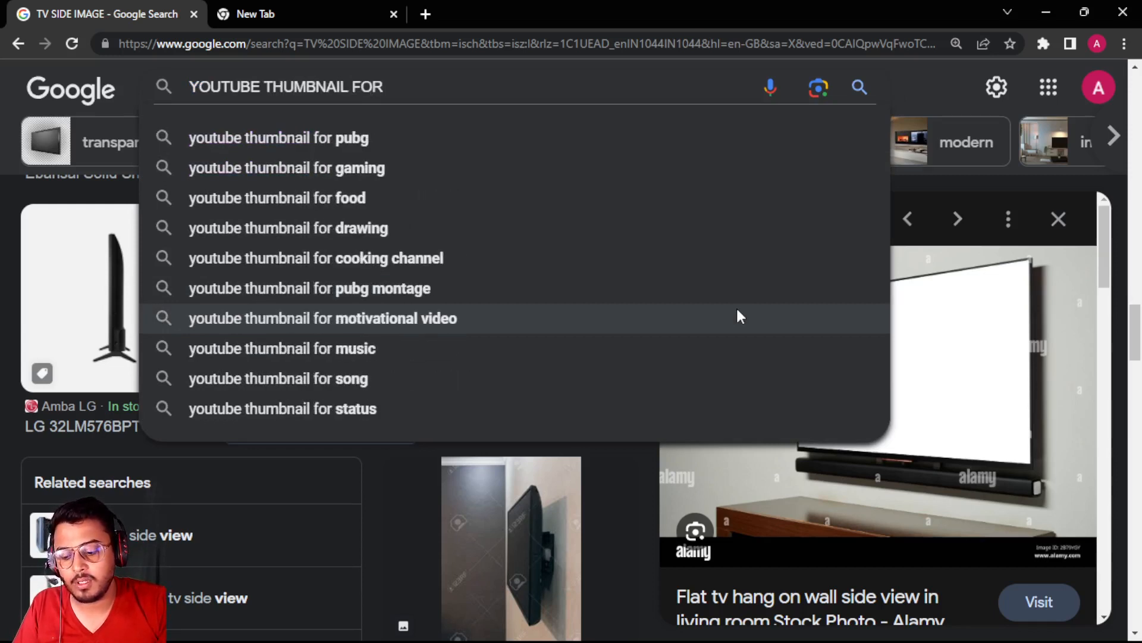
type("COMPUTER CLASS")
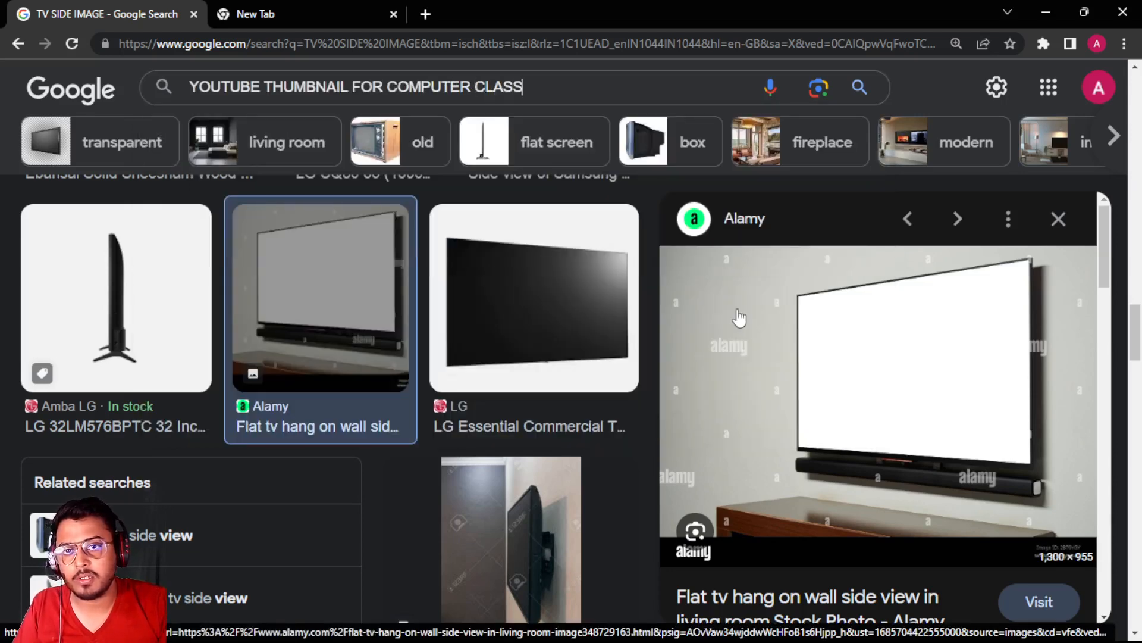
key("Return")
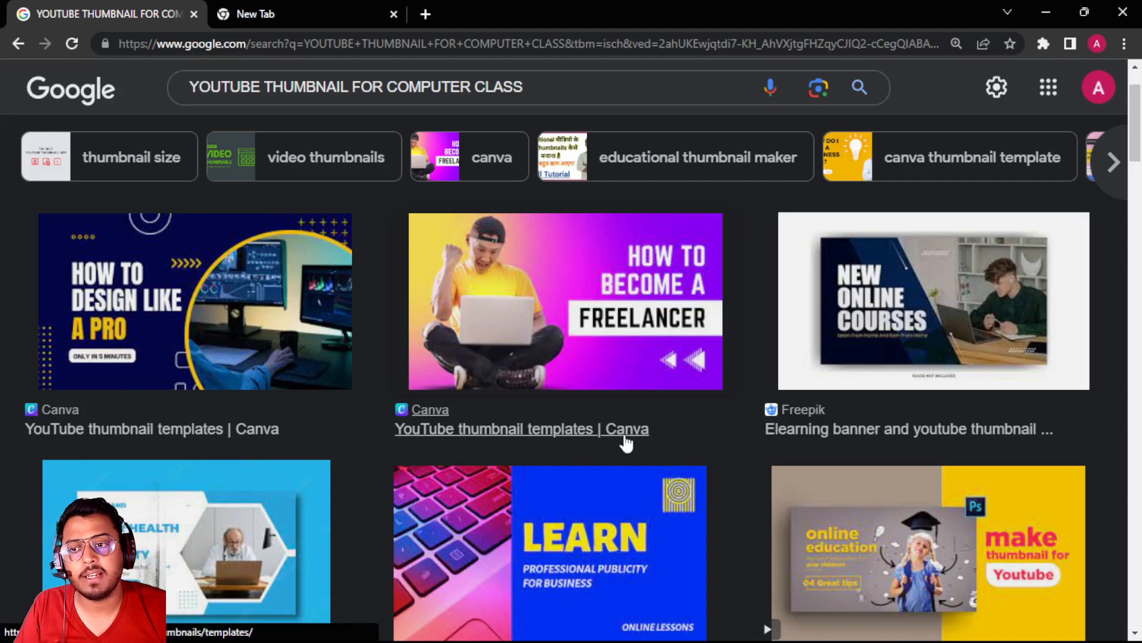
Look over the thumbnail results and filter them to large images
scroll(625, 437, "down", 3)
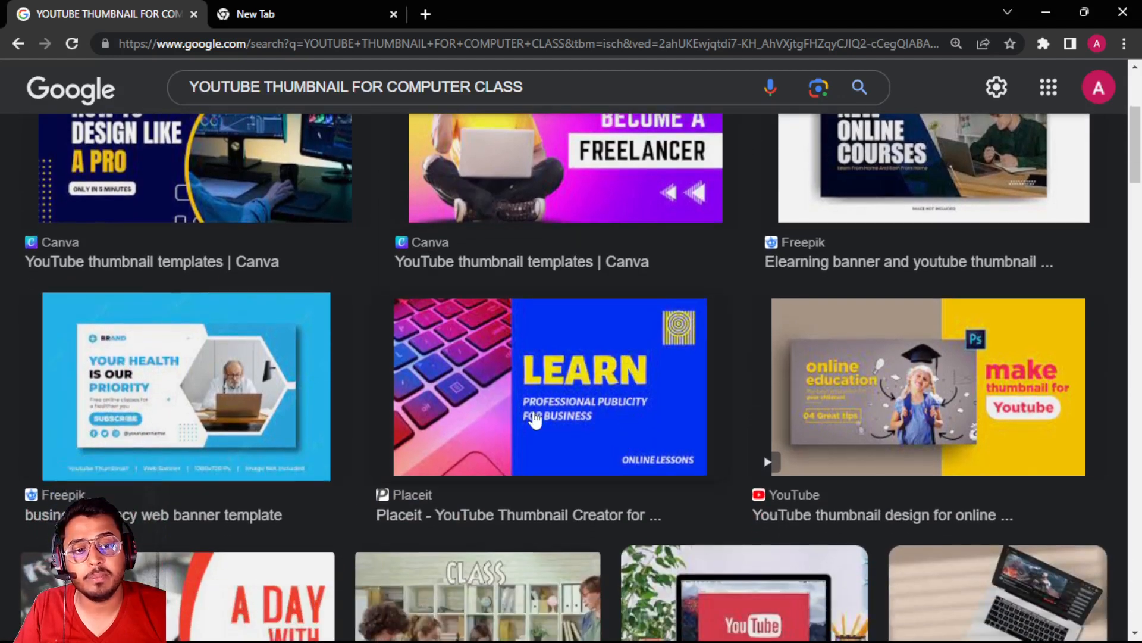
scroll(530, 415, "down", 3)
scroll(530, 416, "up", 4)
scroll(532, 421, "up", 3)
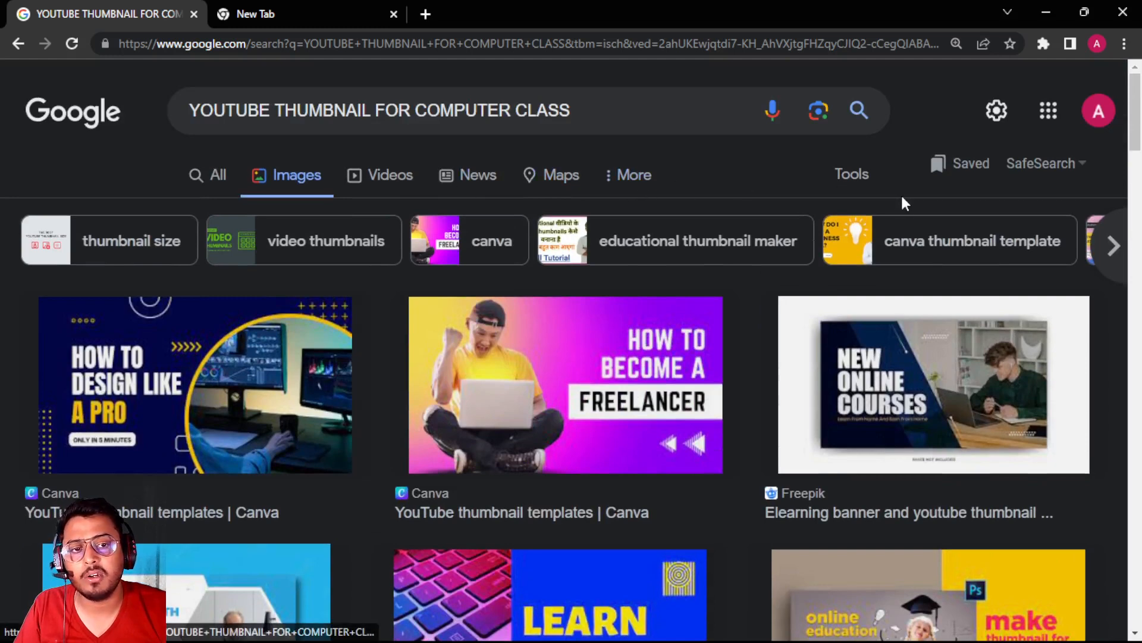
left_click(852, 174)
left_click(199, 215)
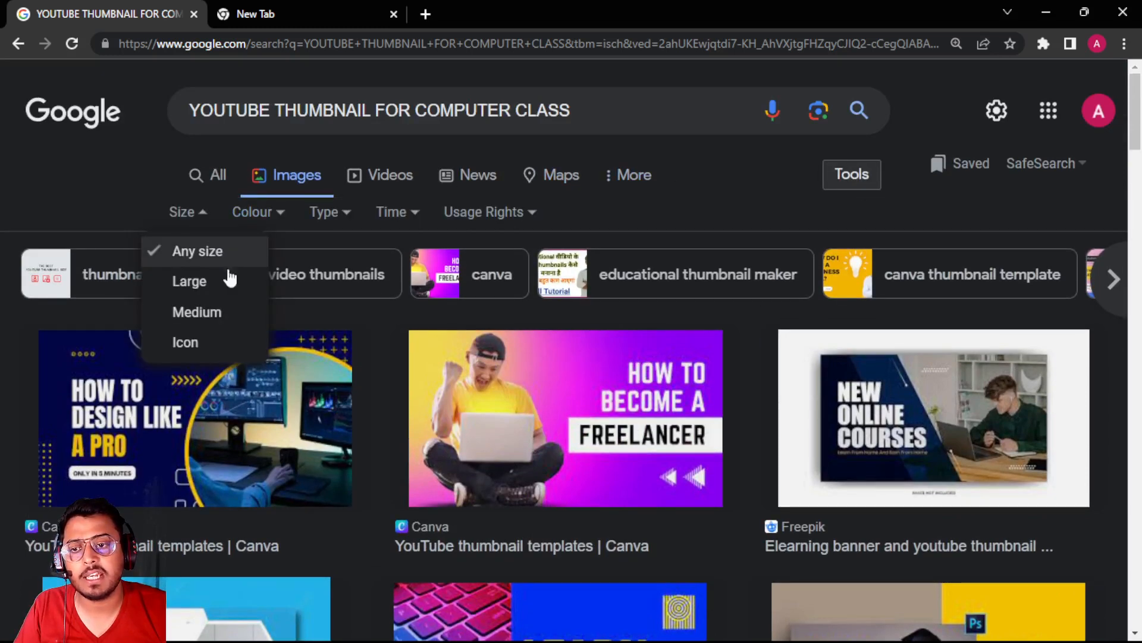
left_click(206, 285)
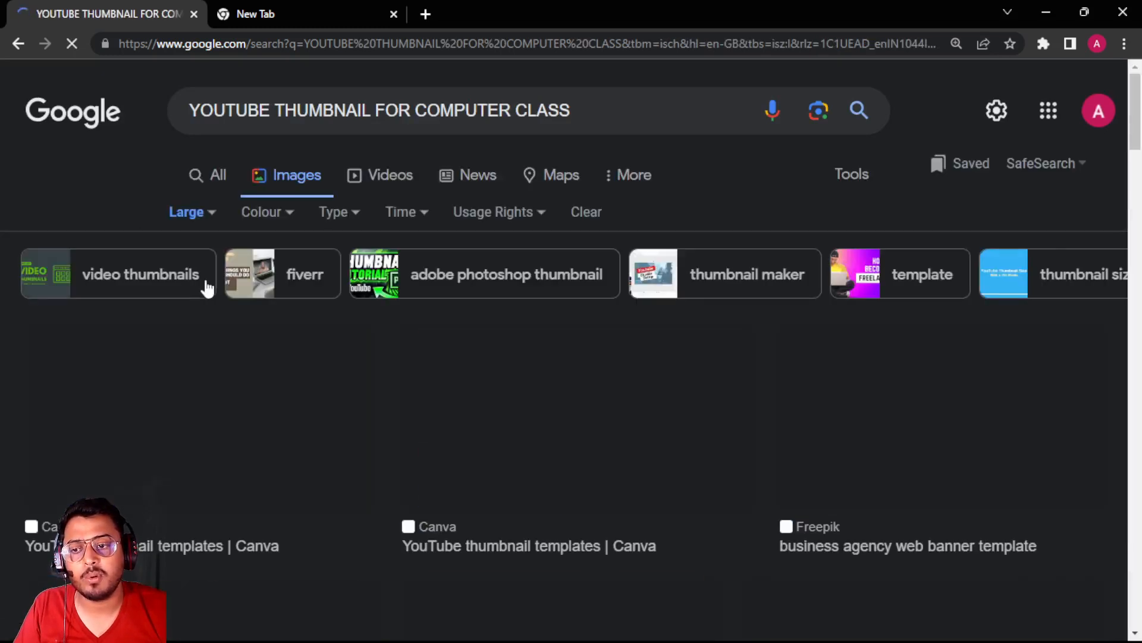
Open the Canva "How to Design Like a Pro" thumbnail and copy the image
scroll(240, 341, "down", 2)
scroll(241, 341, "down", 3)
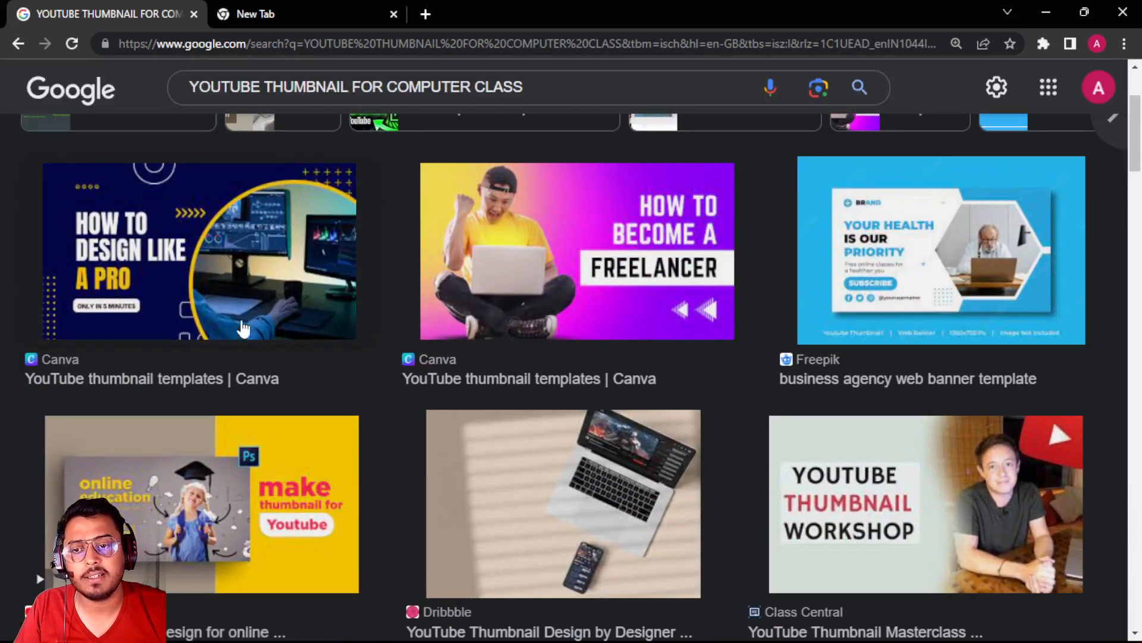
left_click(224, 265)
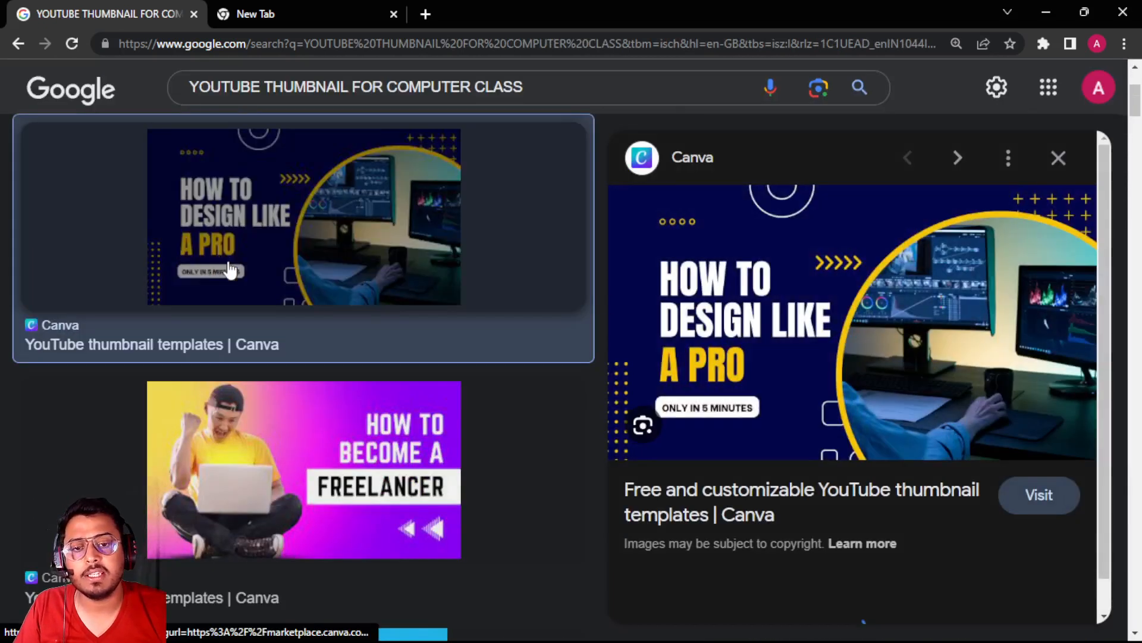
right_click(779, 329)
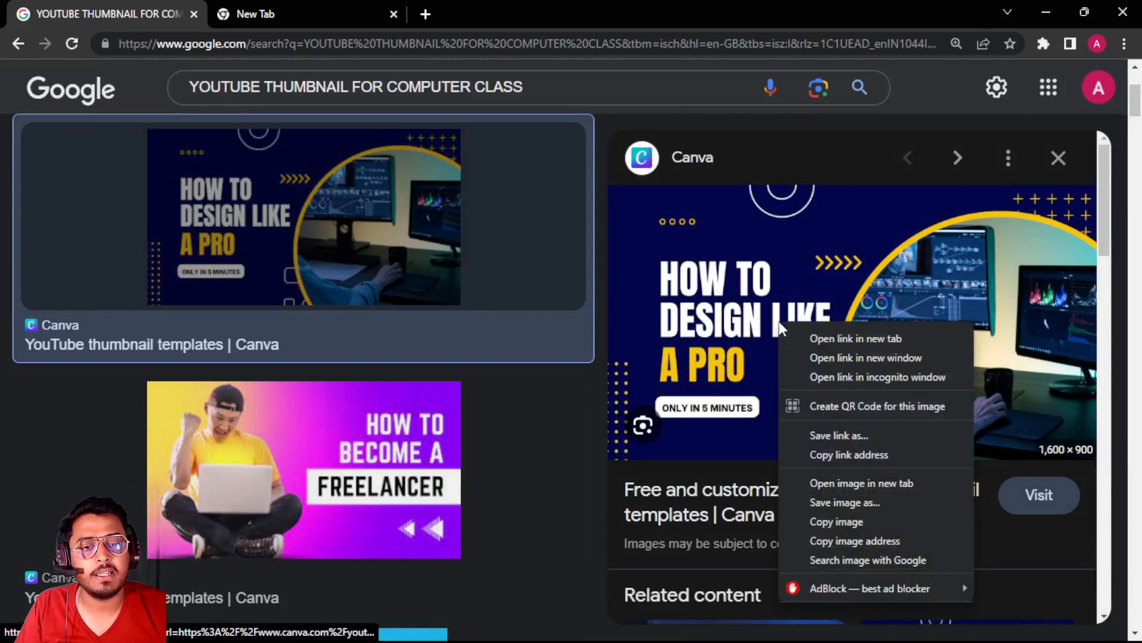
left_click(833, 522)
Switch to Illustrator, paste the copied thumbnail and scale it down to about 605 x 310 px over the TV
key("alt+Tab")
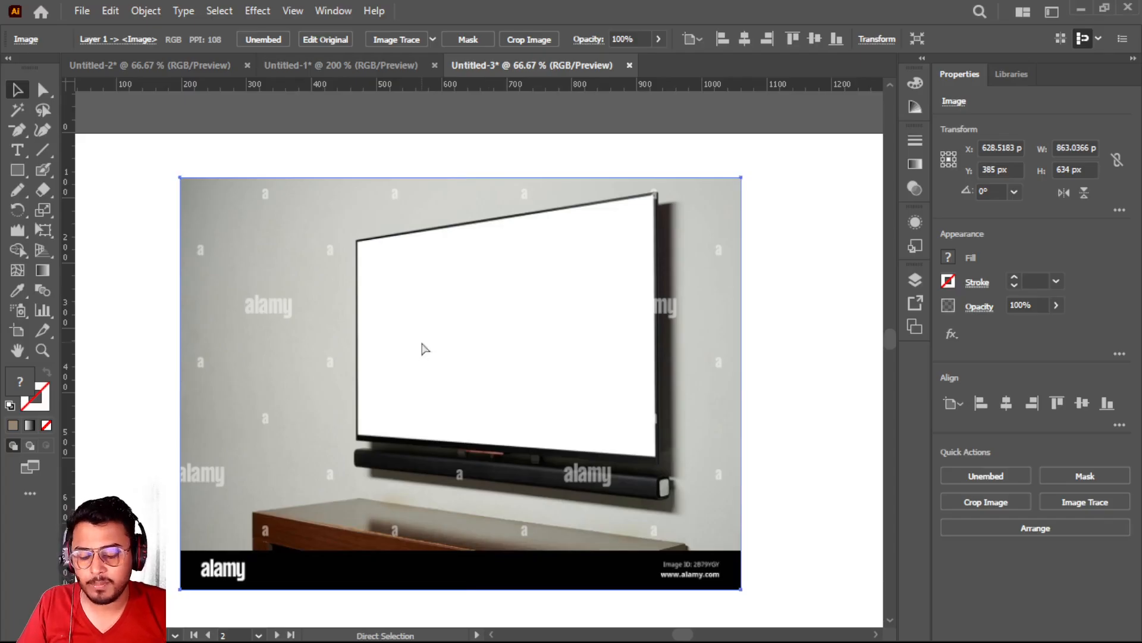
key("ctrl+v")
scroll(422, 342, "down", 4)
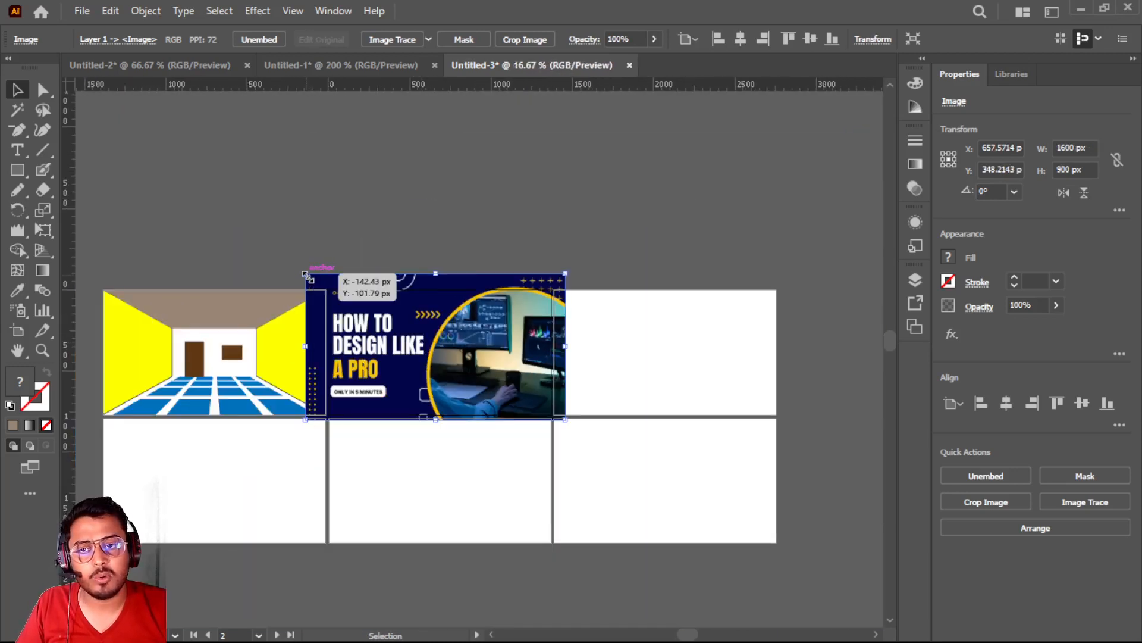
left_click_drag(305, 275, 540, 375)
scroll(477, 350, "up", 5)
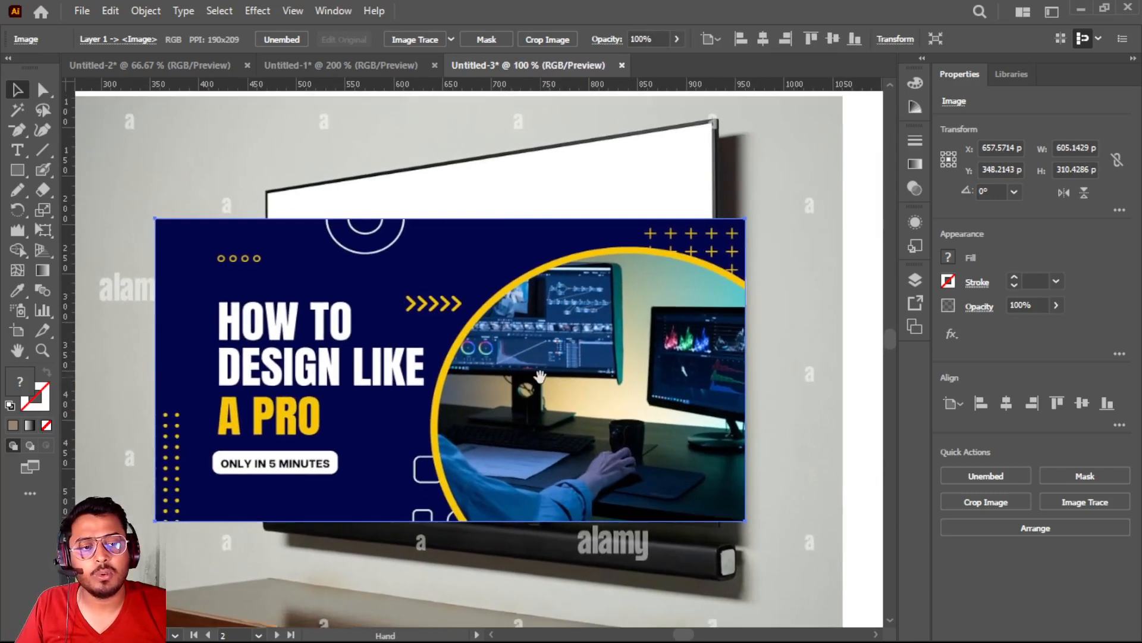
Lower the thumbnail's opacity to 38% and move its upper-left corner onto the TV screen's upper-left corner
left_click(1056, 305)
left_click_drag(1055, 333, 1016, 329)
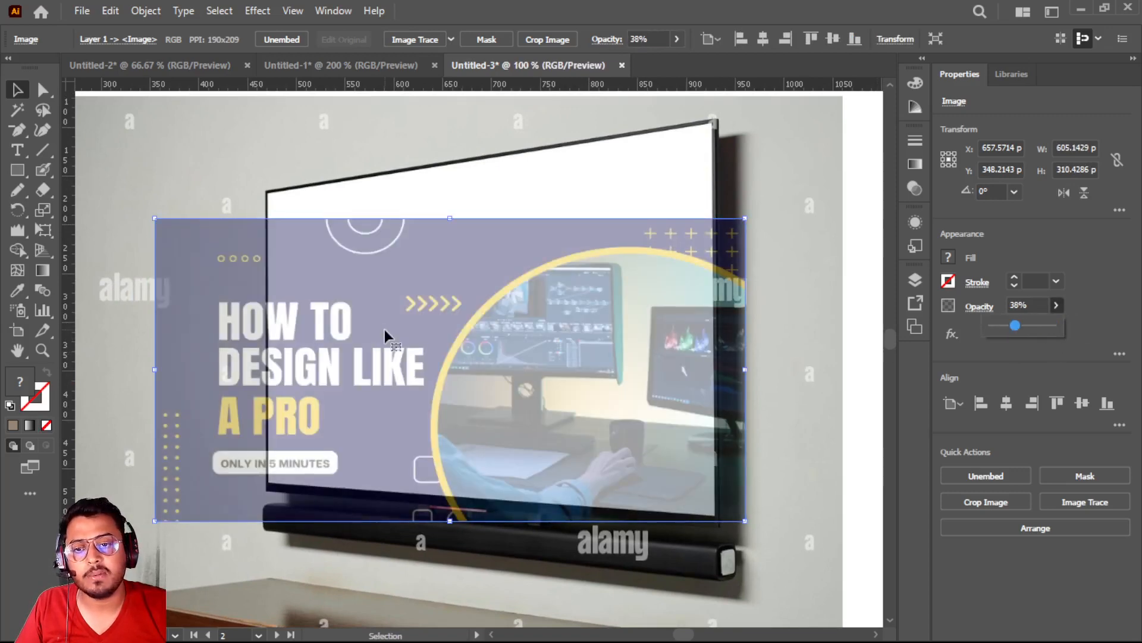
left_click_drag(385, 330, 498, 301)
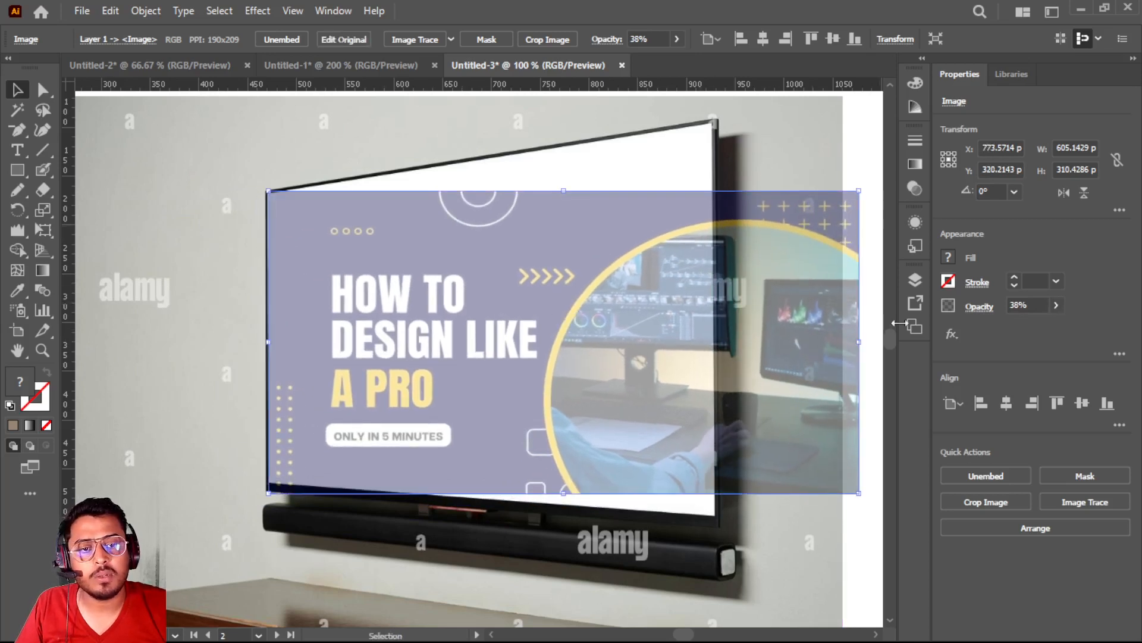
Narrow the thumbnail to 455 px so it spans the TV screen's width, and rotate it by about 0.49°
left_click_drag(861, 343, 716, 326)
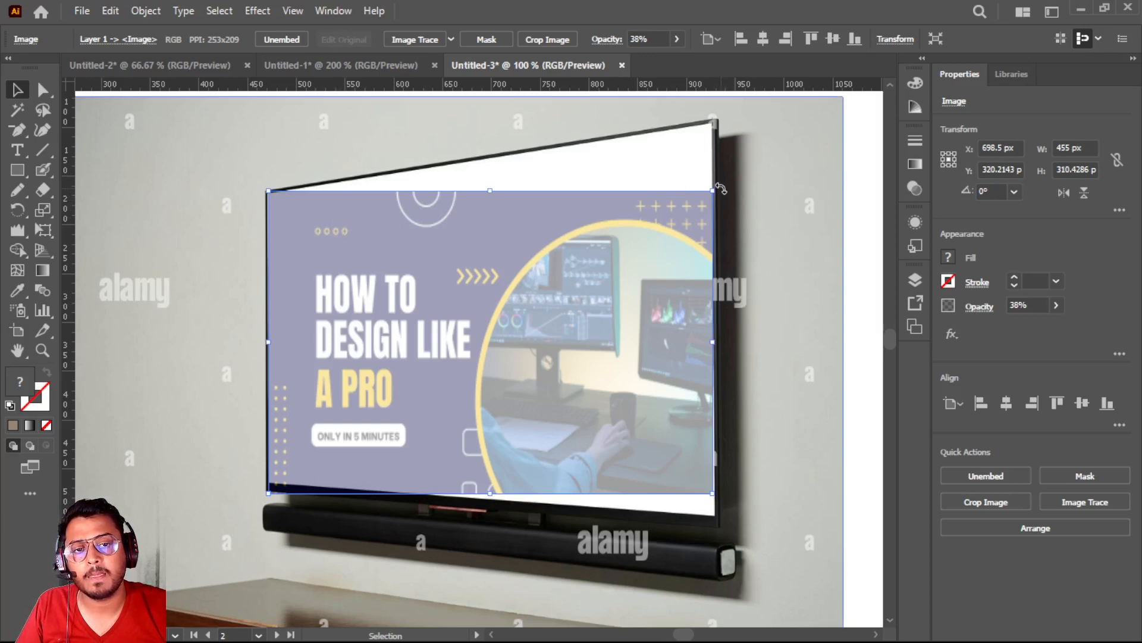
left_click_drag(721, 188, 721, 188)
key("ctrl+equal")
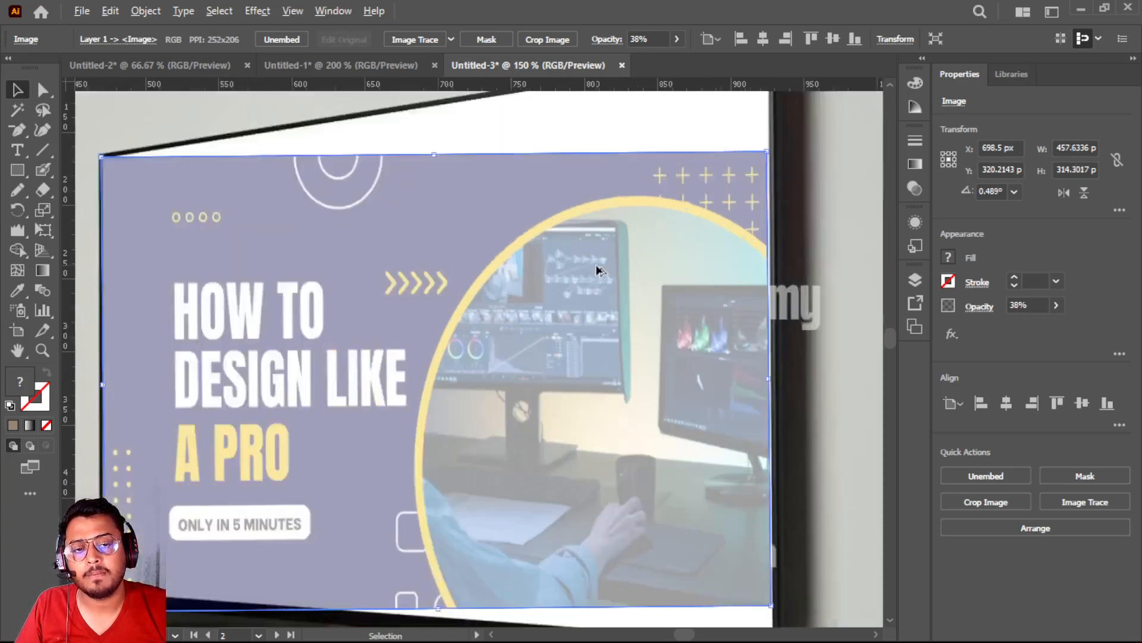
key("ctrl+minus")
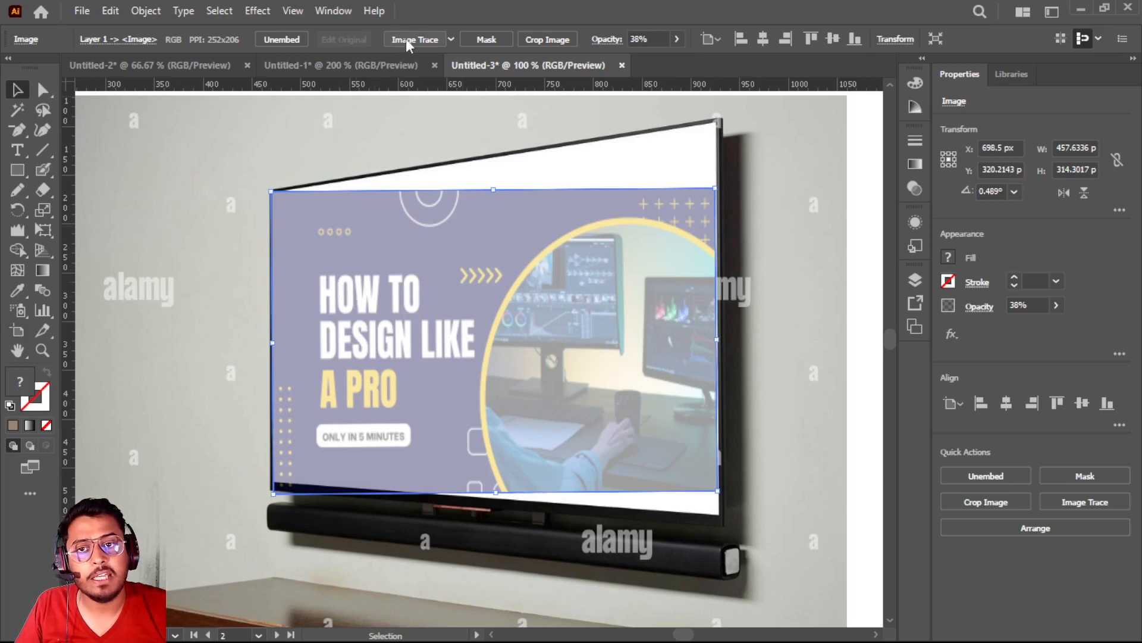
Image-trace the thumbnail with the High Fidelity Photo preset
left_click(451, 39)
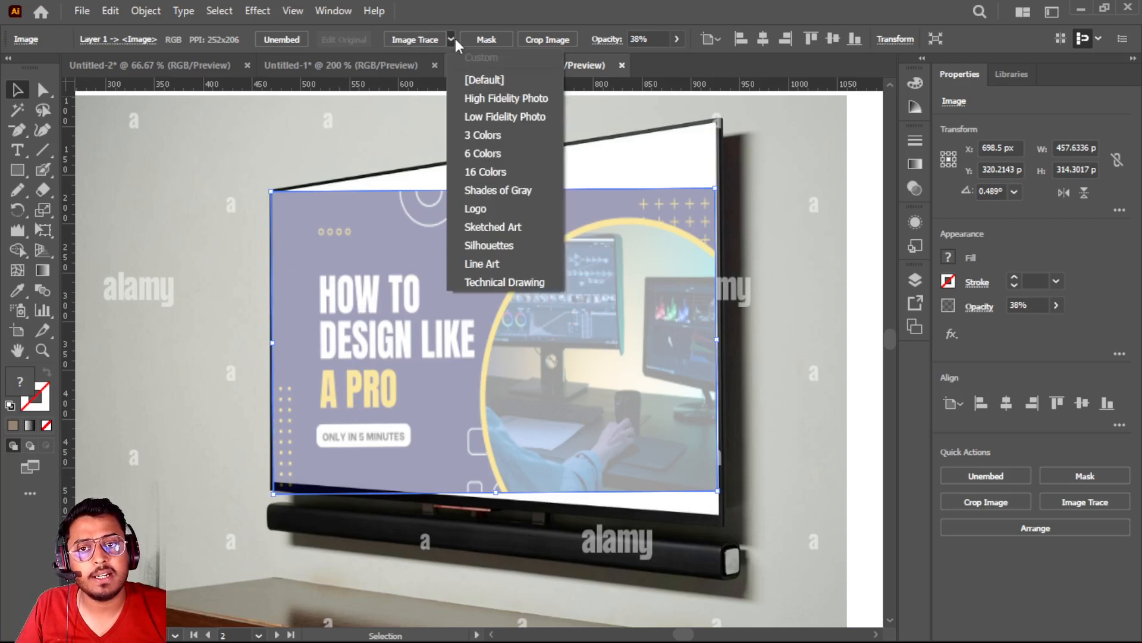
left_click(527, 99)
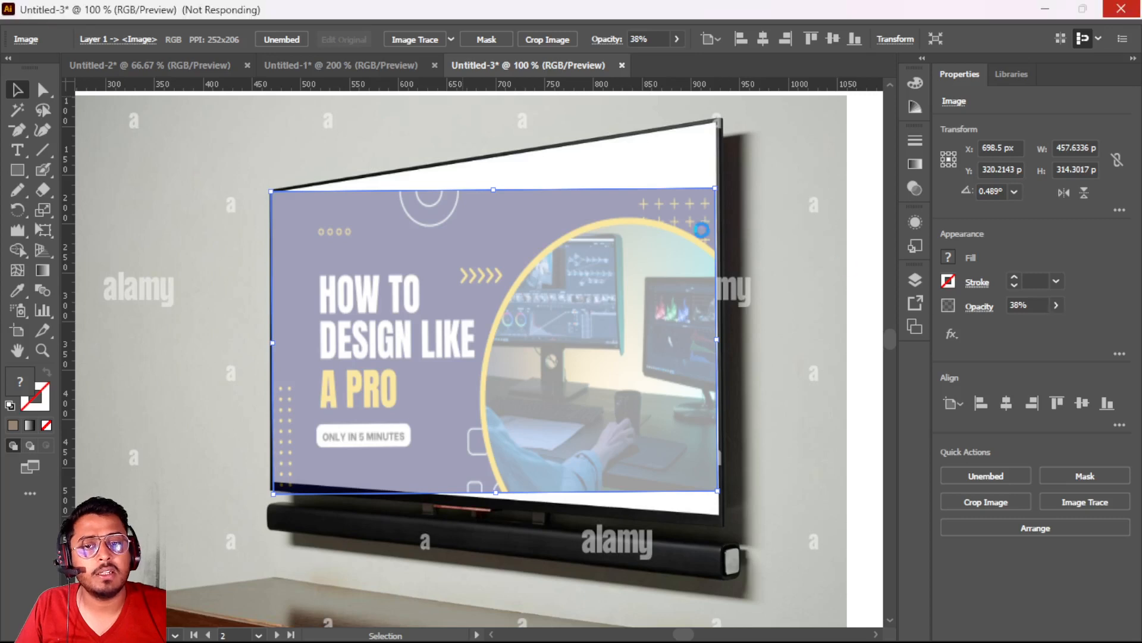
left_click(1056, 306)
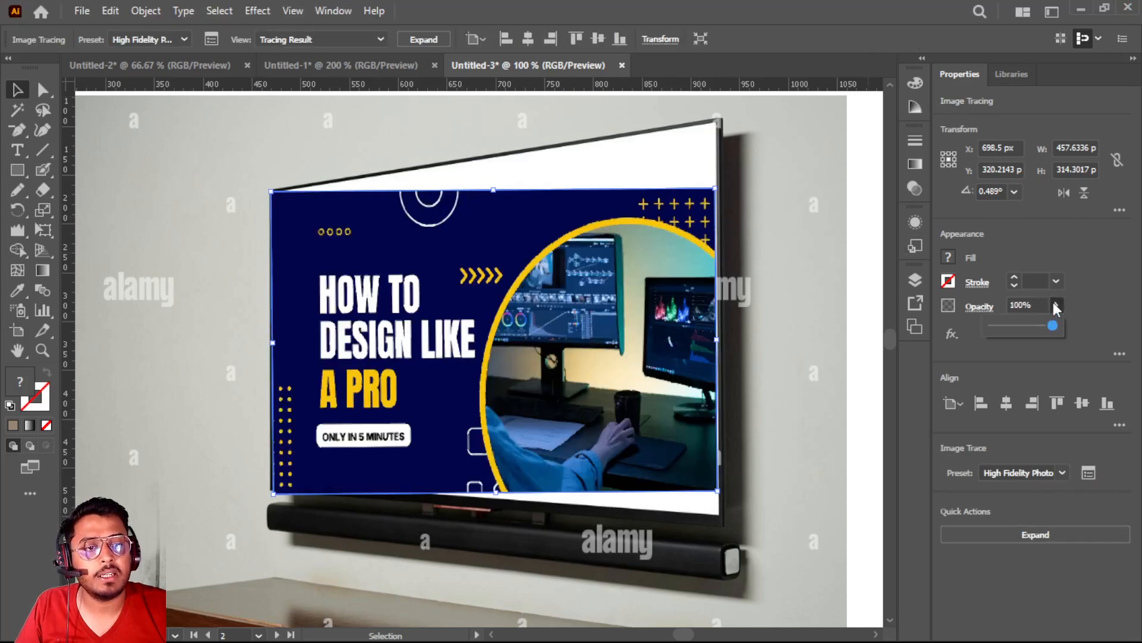
left_click(519, 262)
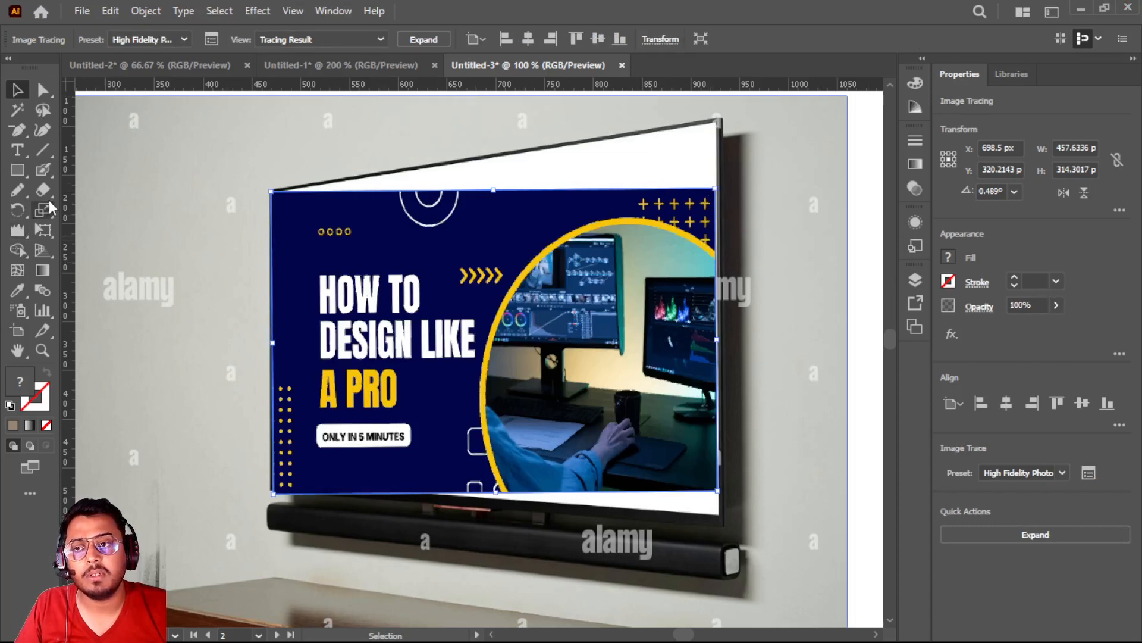
Try to raise the traced thumbnail's upper-right corner using Free Transform's Perspective Distort
left_click(42, 230)
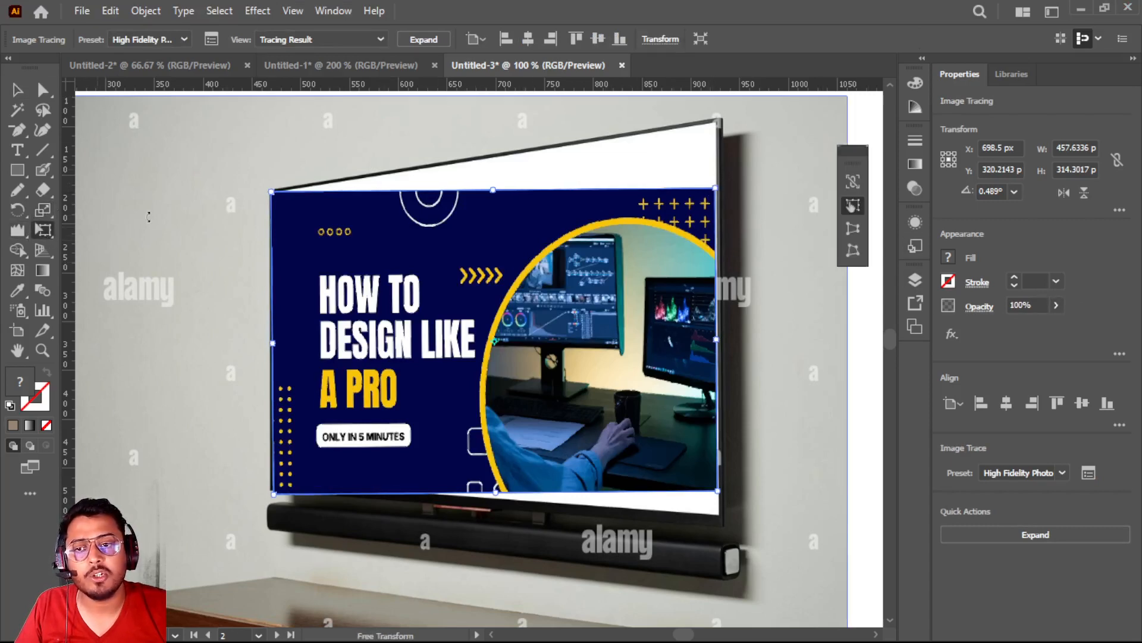
left_click(853, 228)
left_click_drag(719, 201, 714, 154)
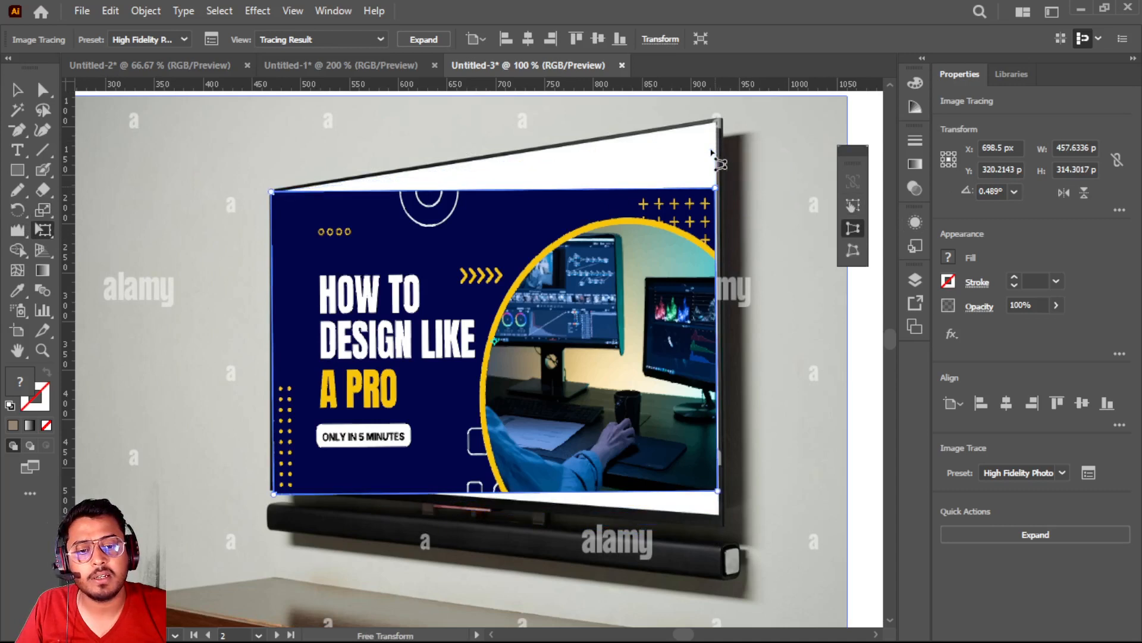
left_click_drag(725, 203, 719, 161)
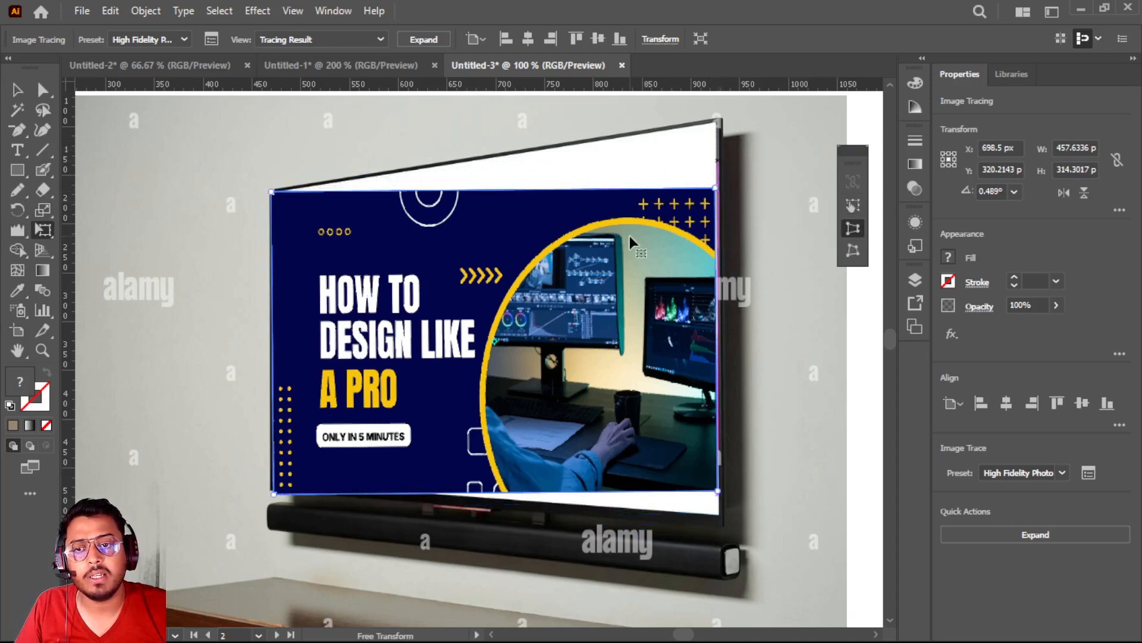
Expand the tracing into paths and perspective-distort it, stretching its right side taller toward the TV screen's upper-right corner
left_click(434, 37)
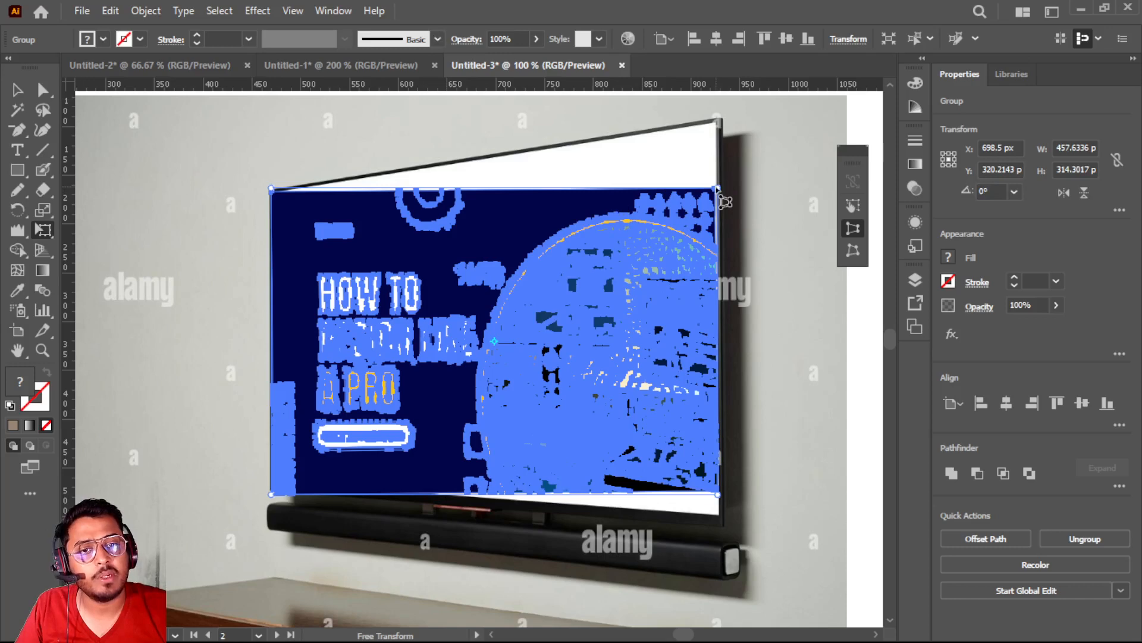
left_click_drag(719, 189, 721, 146)
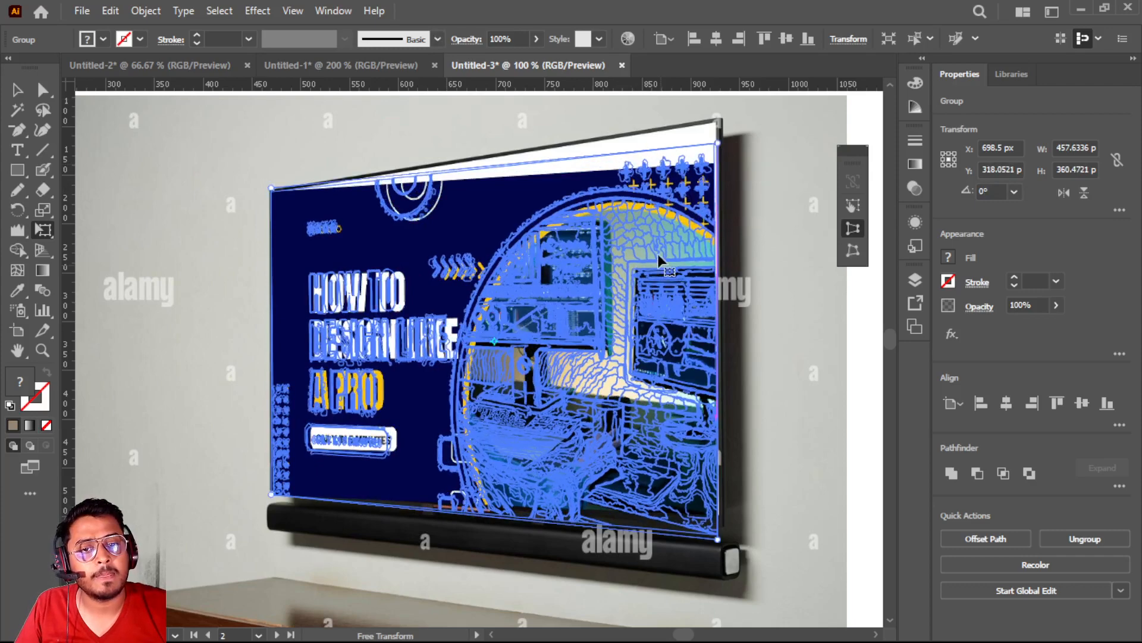
left_click_drag(663, 228, 658, 256)
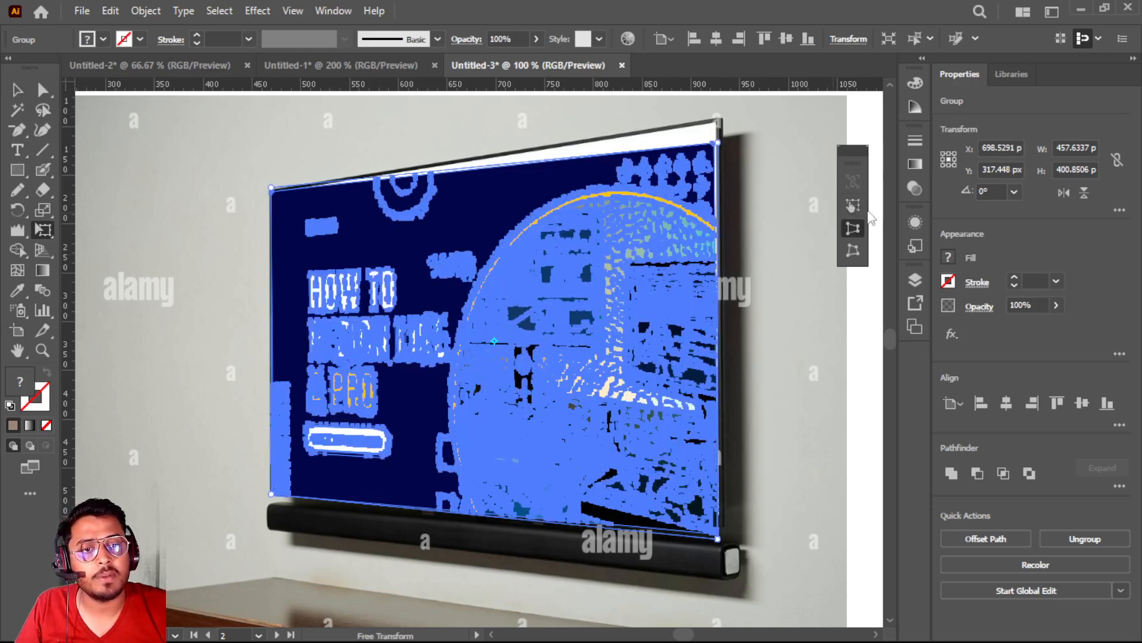
Use Free Transform's Free Distort to raise the thumbnail's upper-right corner to the TV screen's upper-right corner
left_click(852, 247)
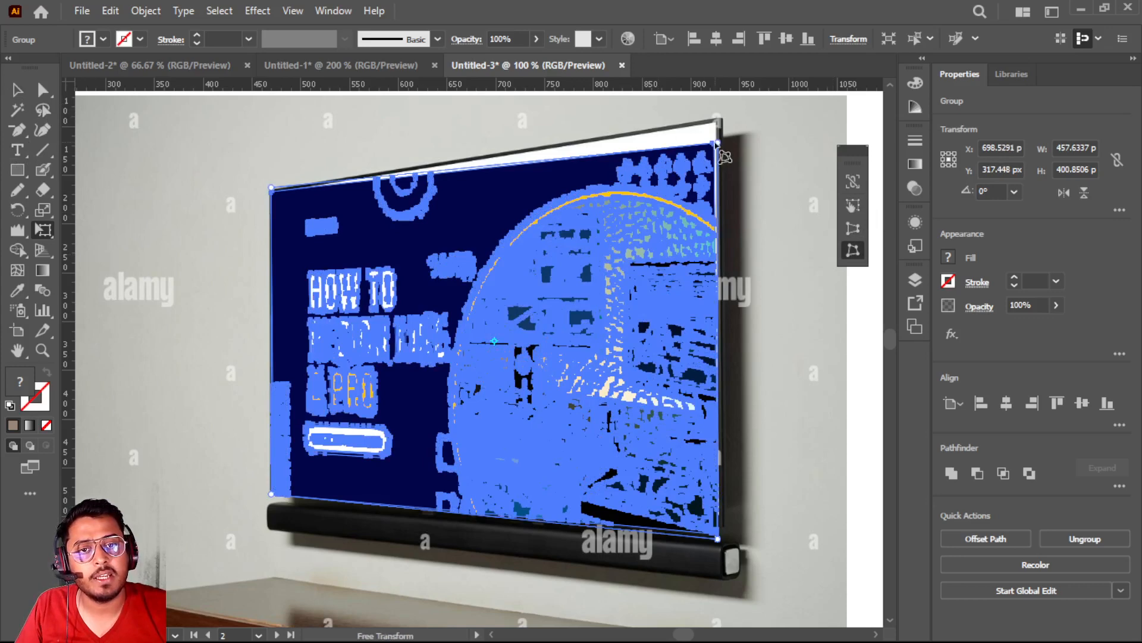
left_click_drag(718, 144, 718, 126)
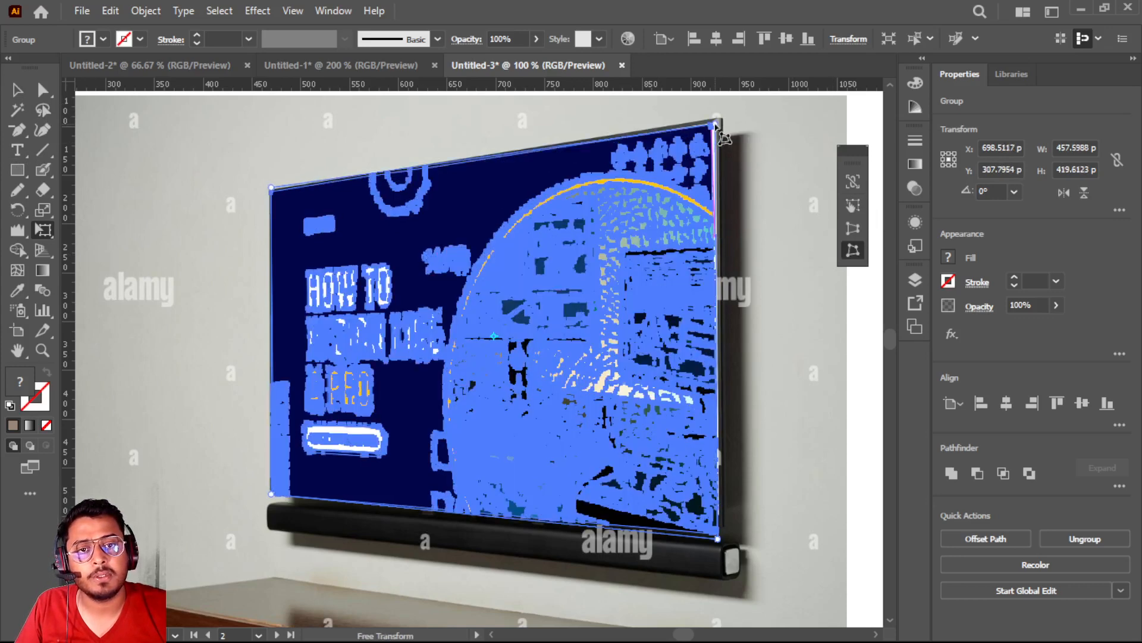
left_click(16, 89)
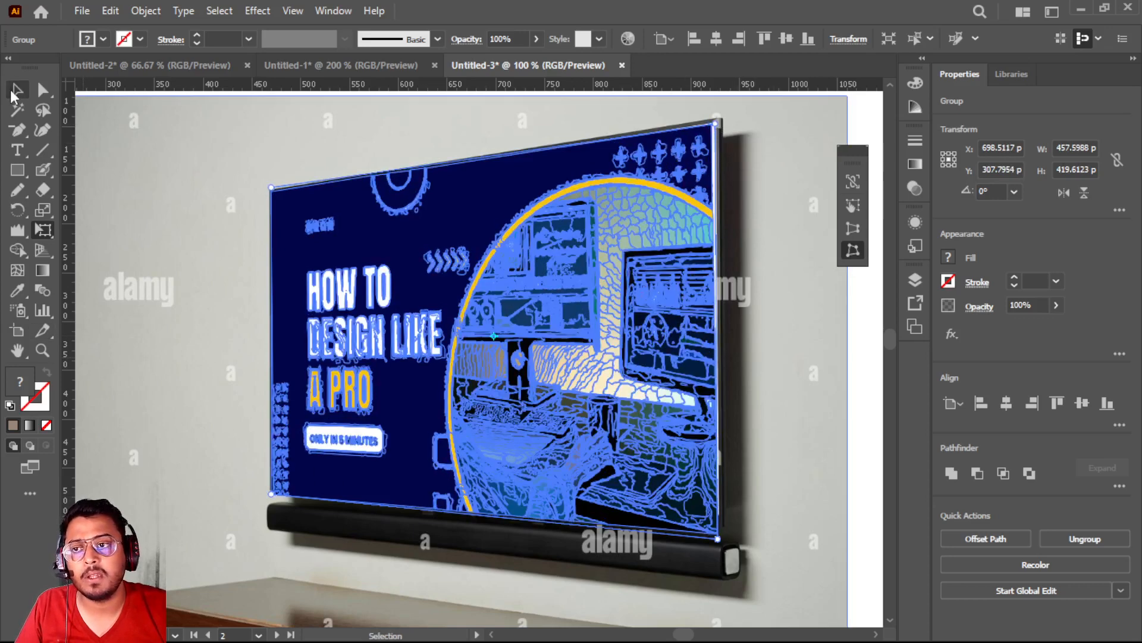
left_click(121, 123)
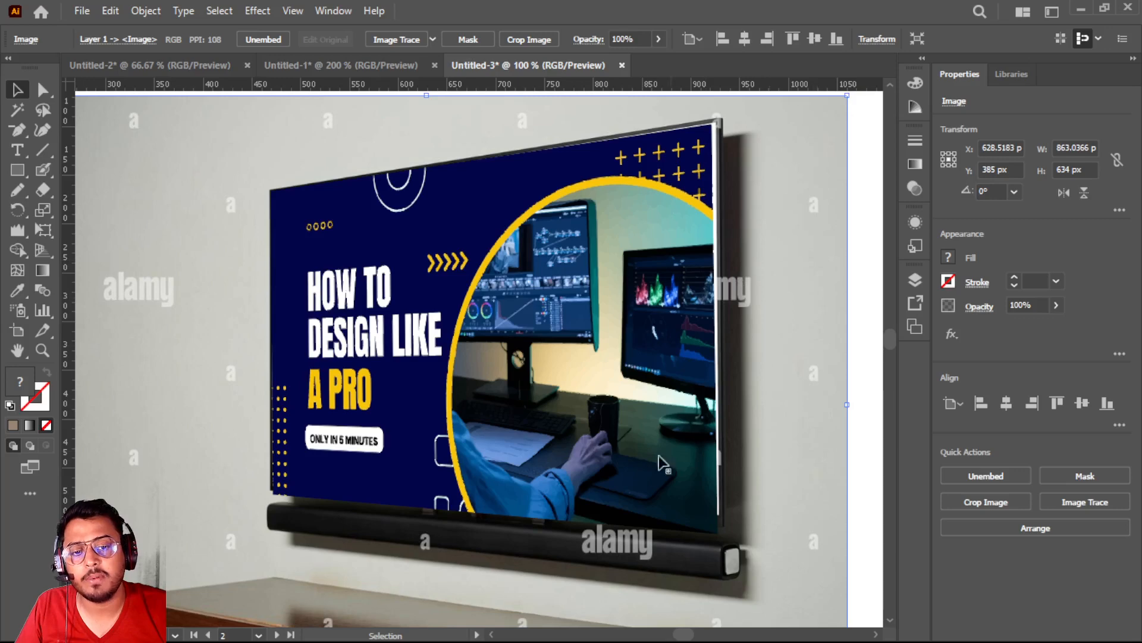
Resize the thumbnail group to about 453 by 414 px so its lower edge fits the TV screen
left_click(602, 478)
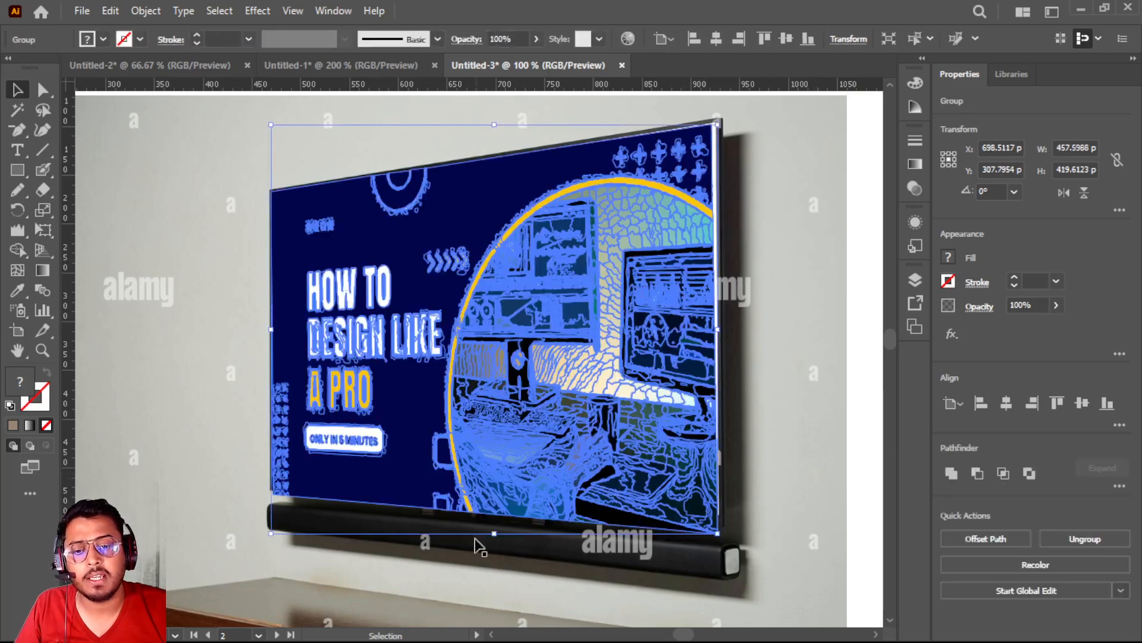
left_click_drag(494, 526, 497, 536)
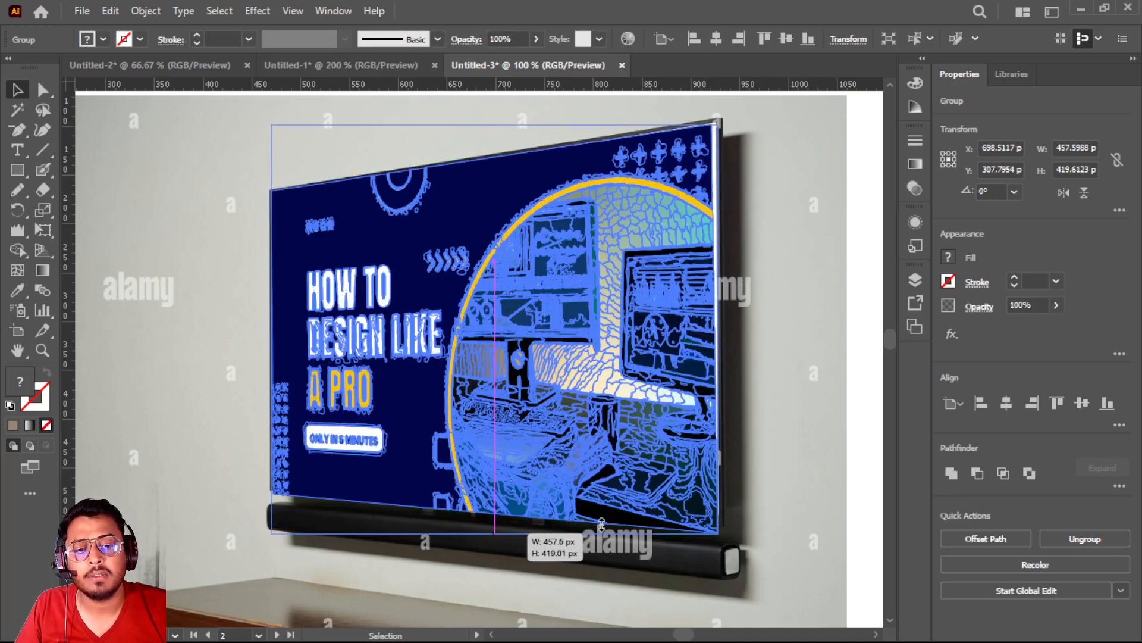
mouse_move(718, 536)
left_mouse_down()
mouse_move(710, 522)
mouse_move(717, 527)
left_mouse_up()
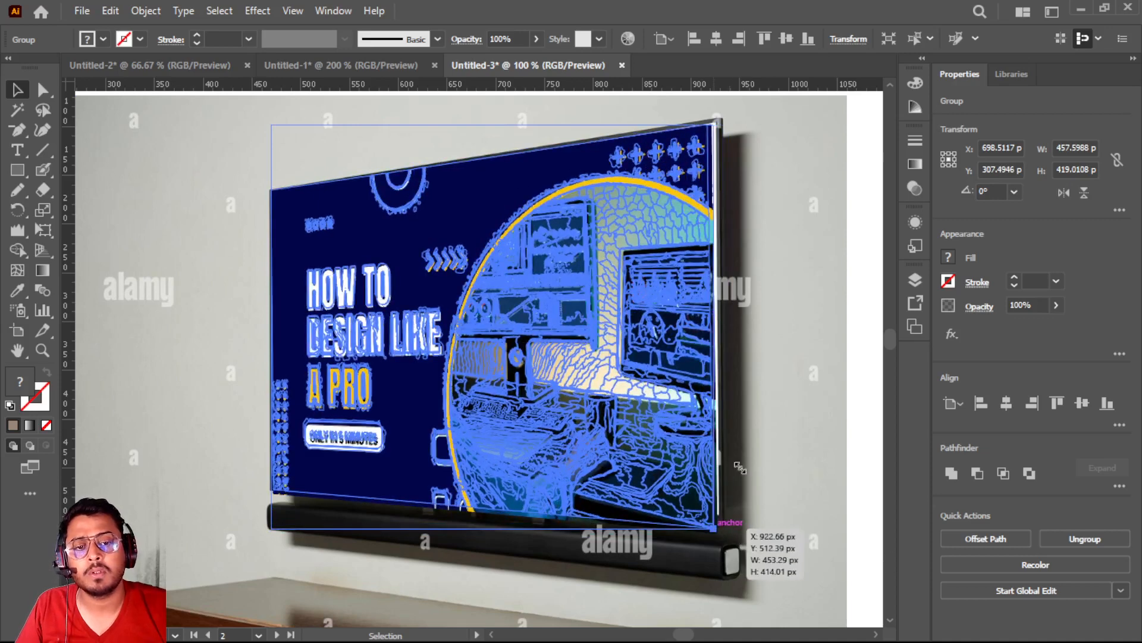
left_click_drag(739, 468, 740, 468)
left_click(111, 156)
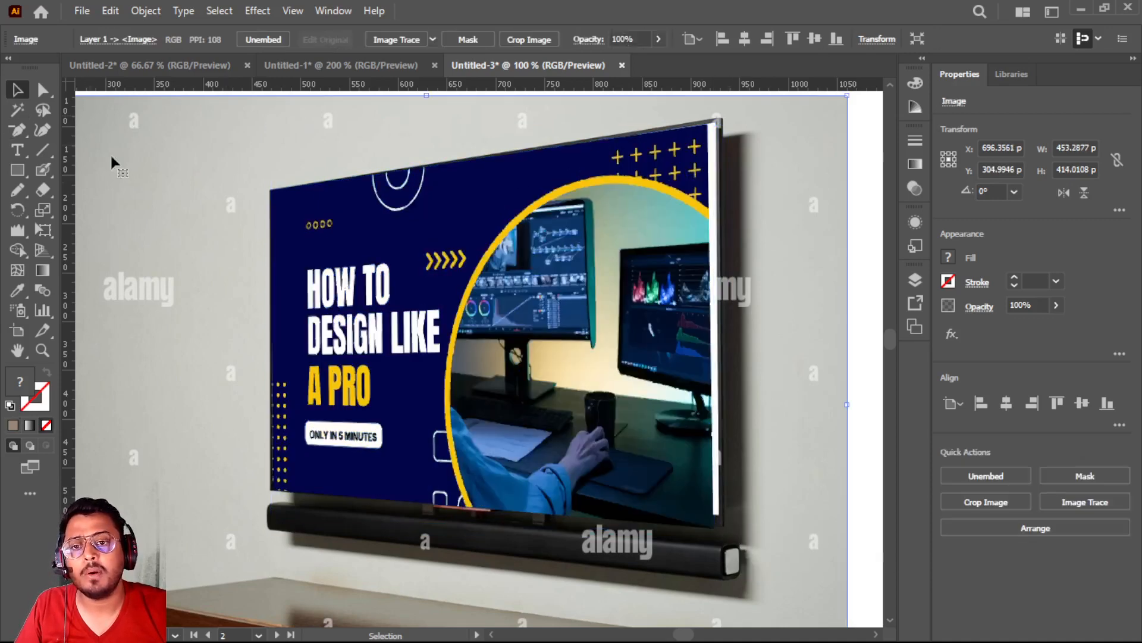
Add the first name in capitals as point text on the left yellow wall of the first artboard's room drawing
scroll(171, 219, "down", 2)
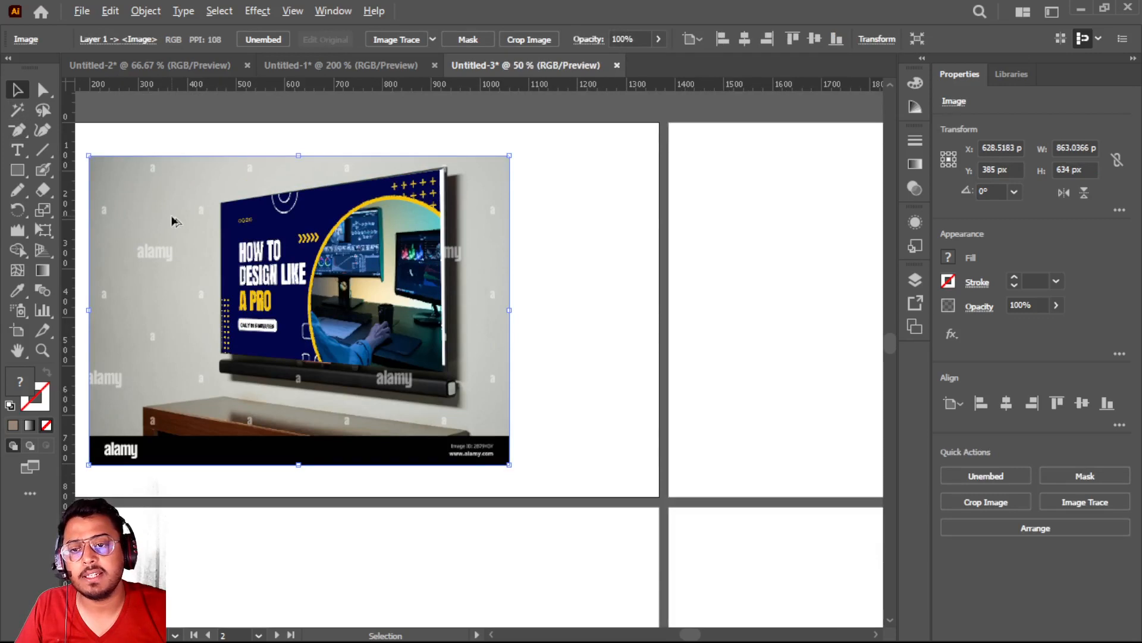
scroll(569, 371, "down", 2)
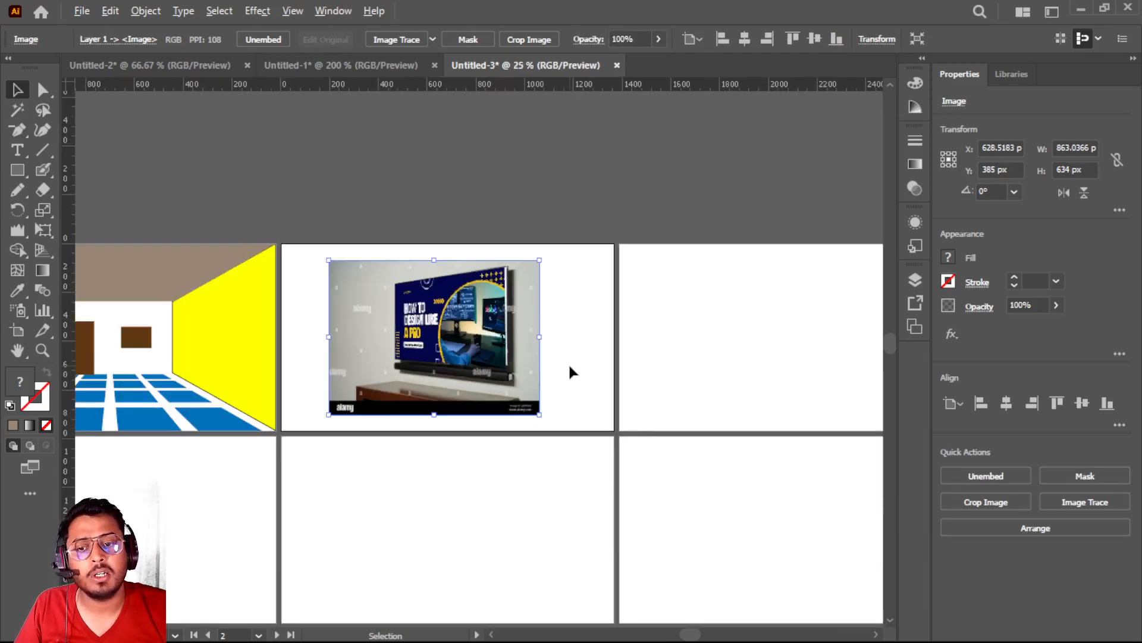
scroll(569, 370, "up", 2)
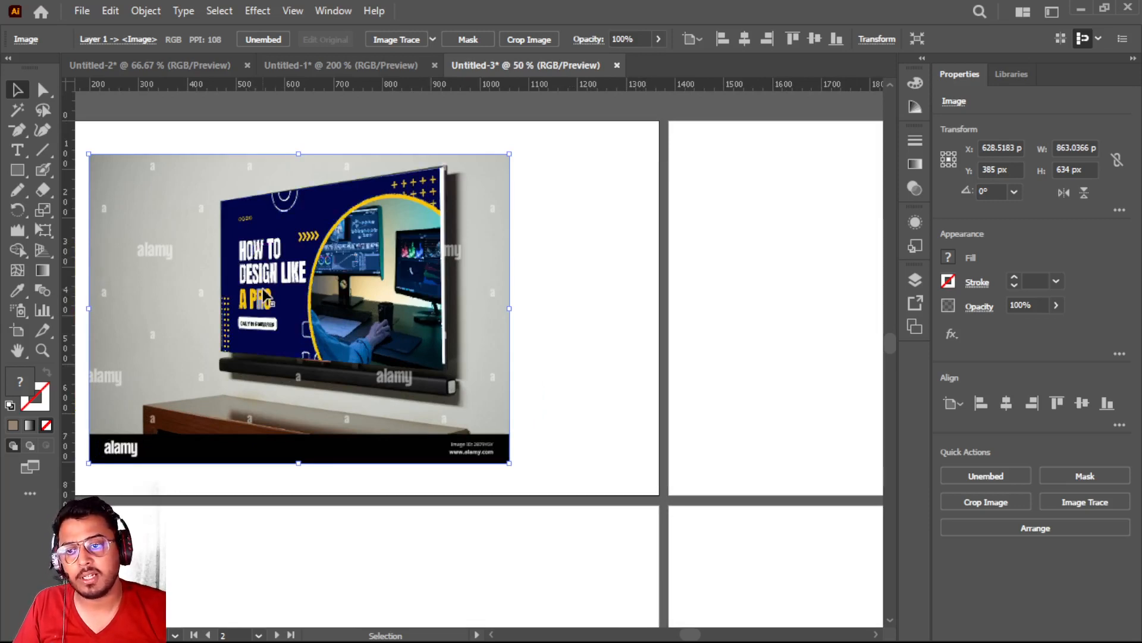
scroll(265, 294, "down", 5)
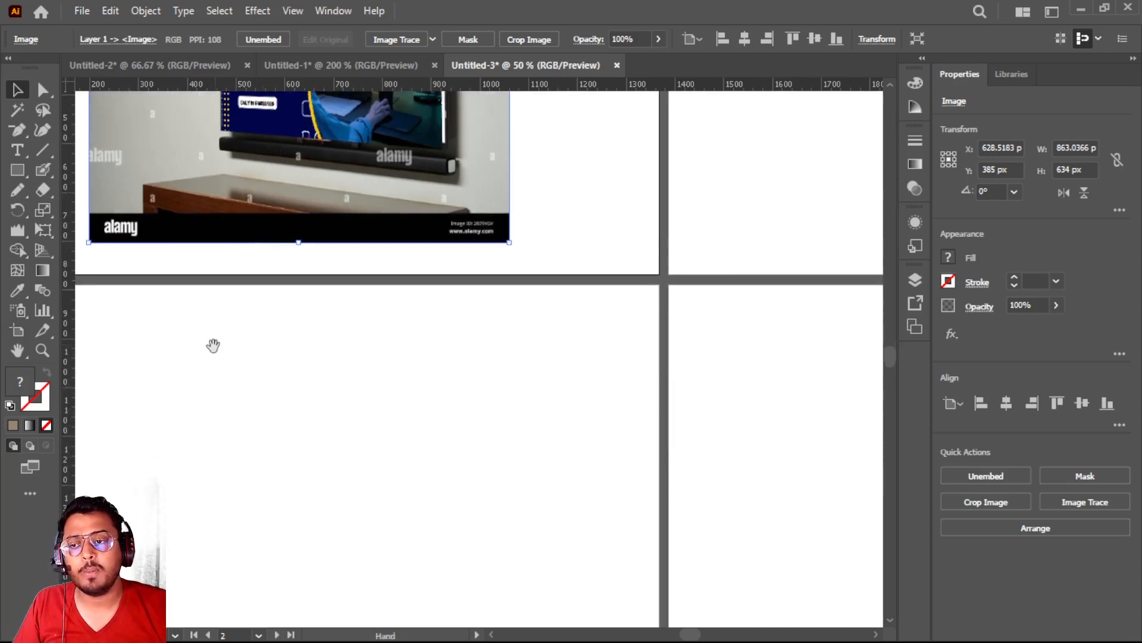
left_click_drag(214, 342, 403, 263)
mouse_move(226, 349)
left_mouse_down()
mouse_move(663, 309)
mouse_move(780, 355)
mouse_move(806, 616)
mouse_move(814, 612)
left_mouse_up()
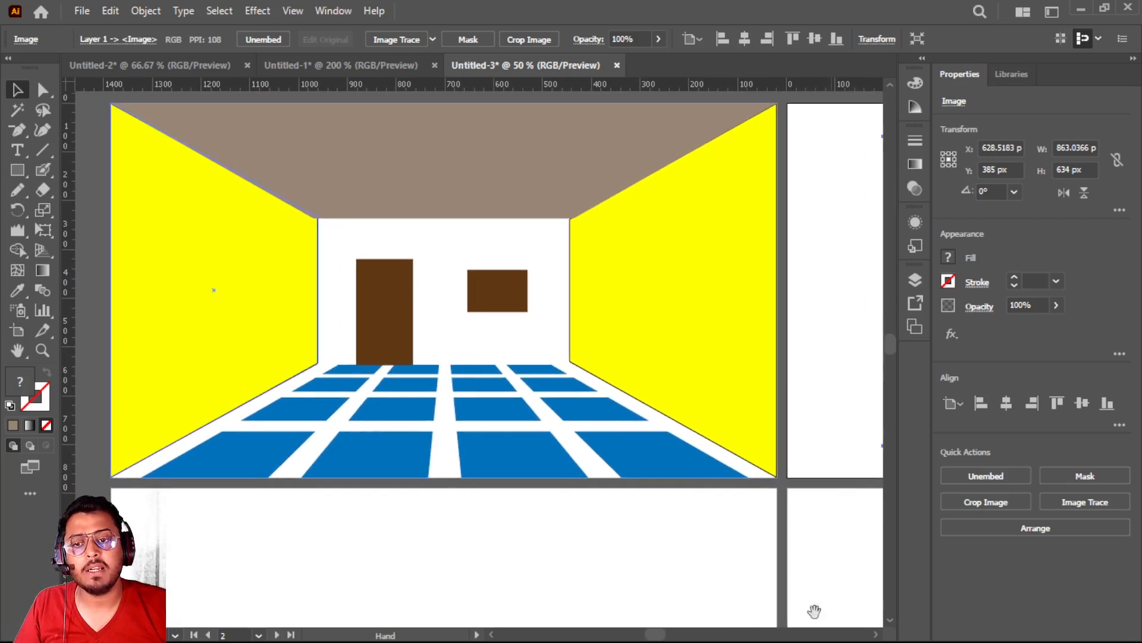
left_click(18, 150)
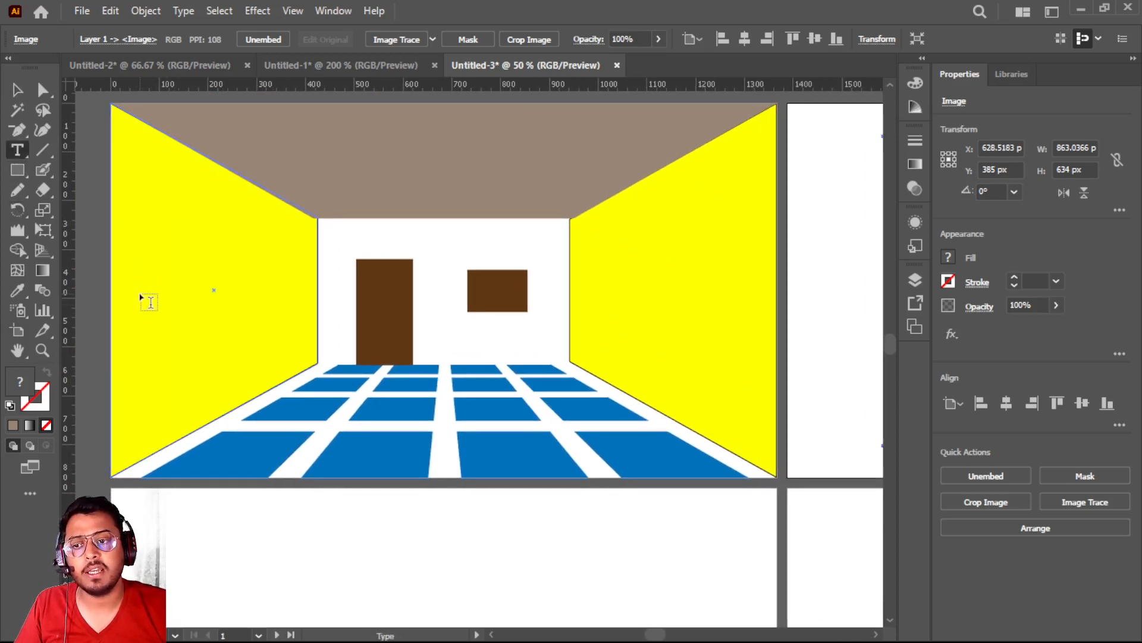
left_click(144, 298)
type("DEEPAK")
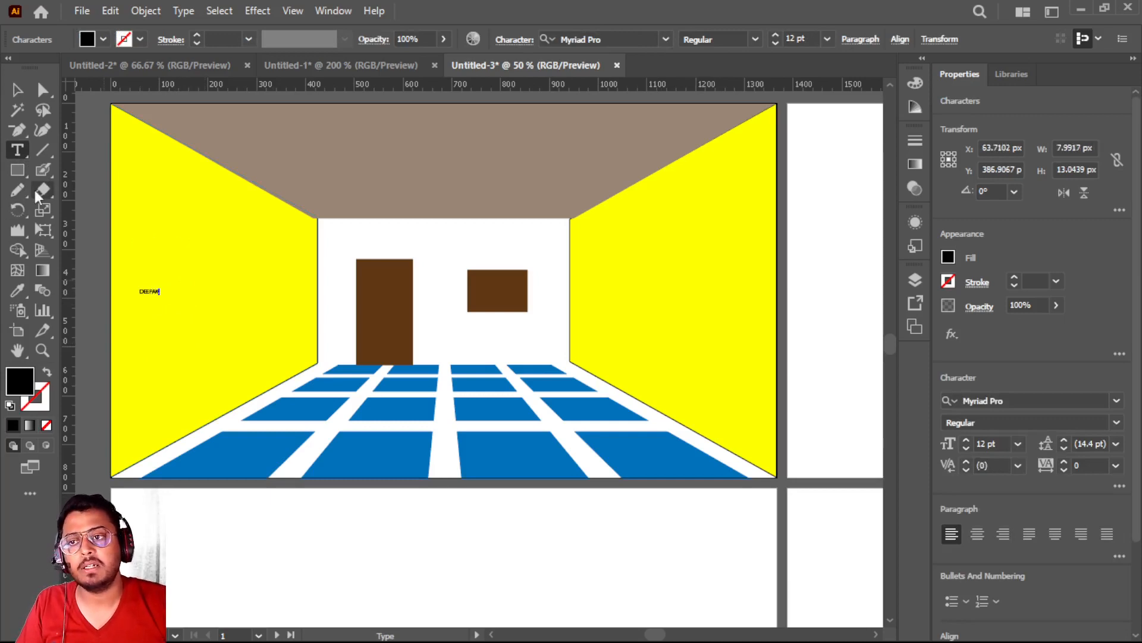
Enlarge the first-name text to the left wall's full width of 425 px and convert it to outlines
left_click(17, 90)
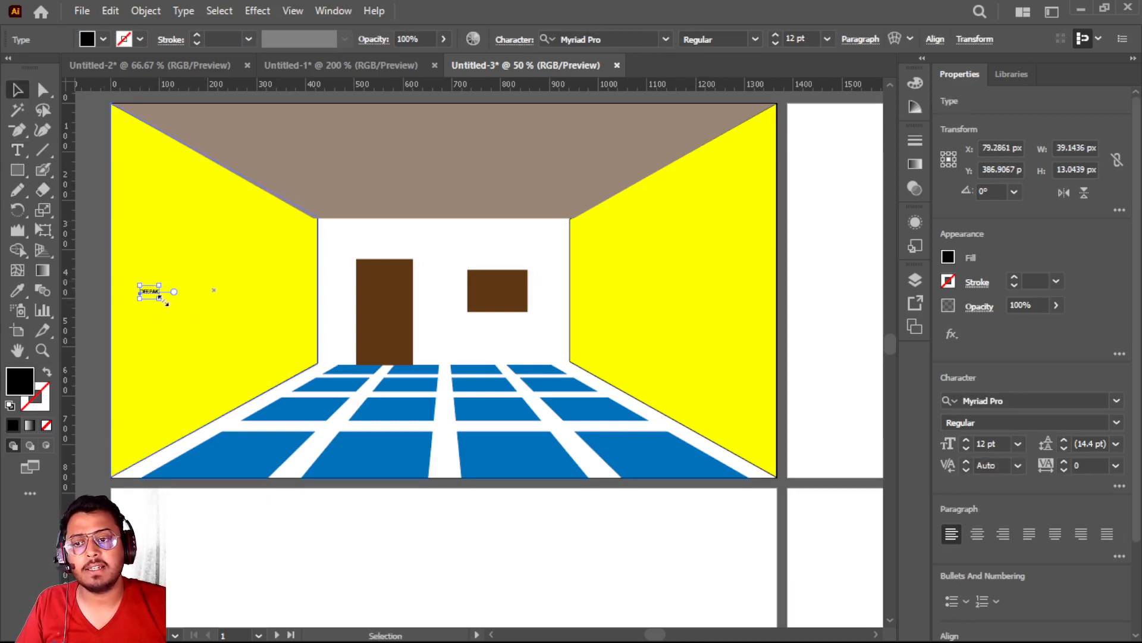
left_click_drag(159, 298, 319, 314)
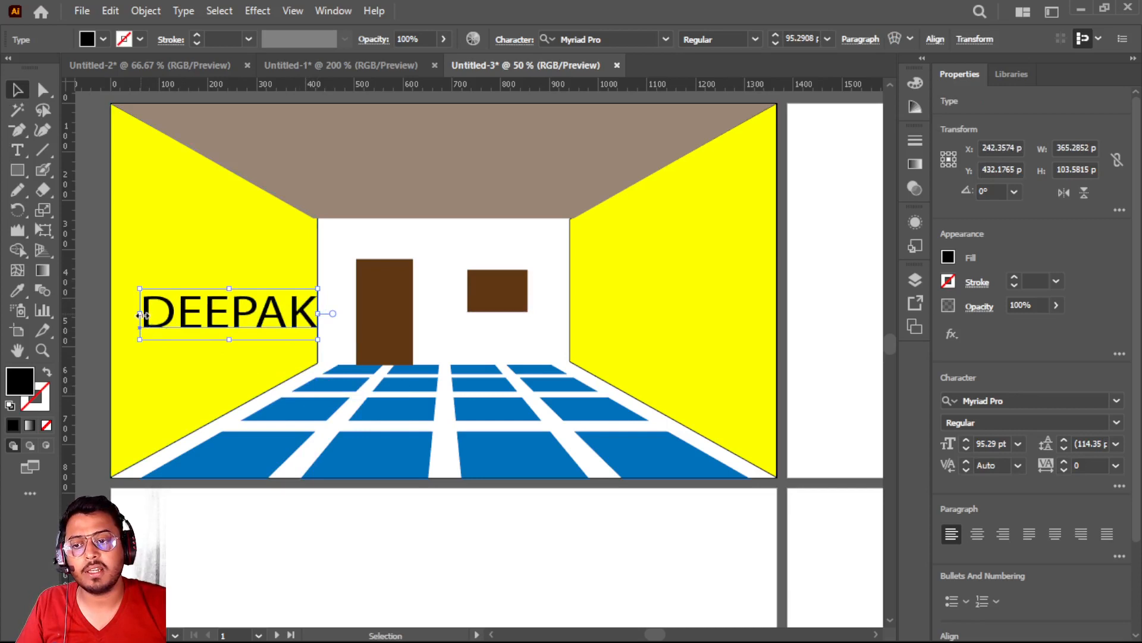
left_click_drag(141, 314, 111, 314)
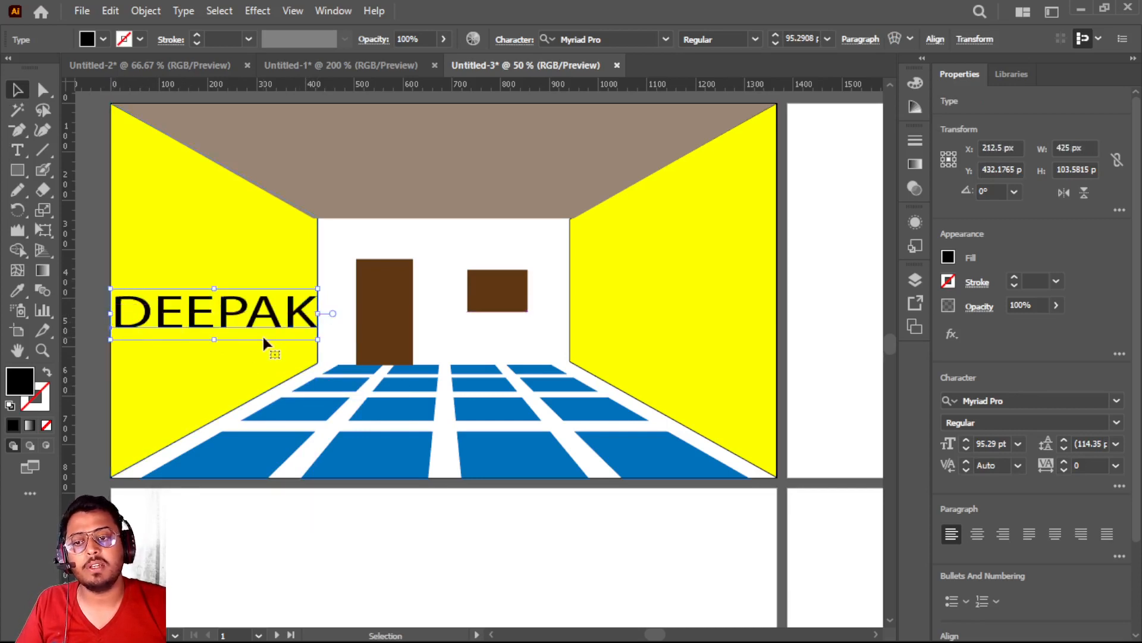
right_click(224, 320)
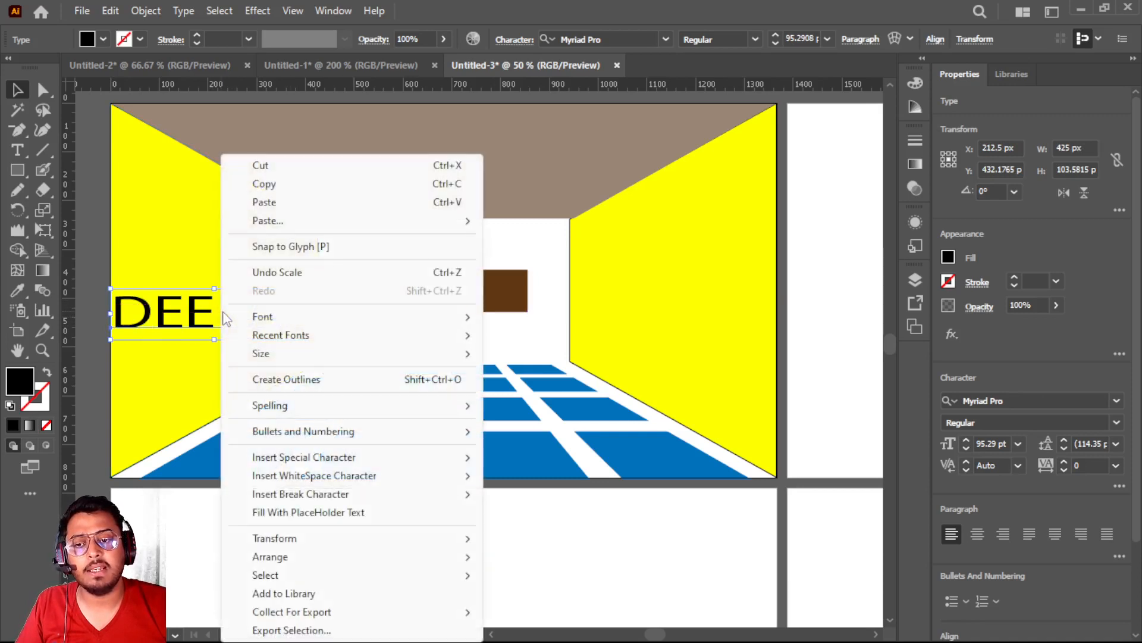
left_click(298, 380)
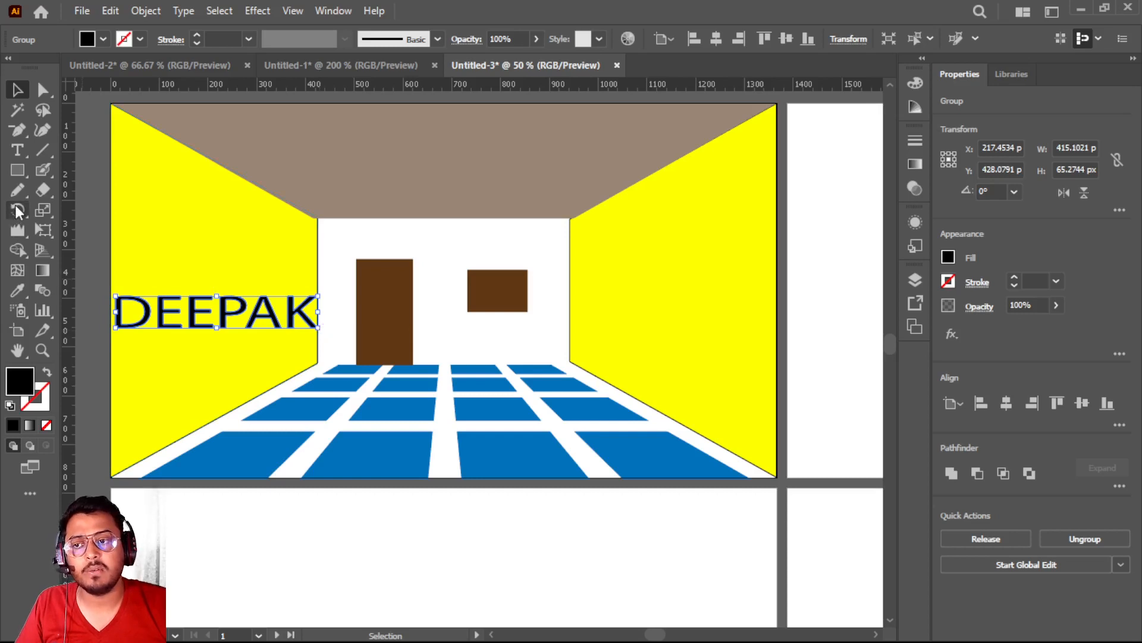
Perspective-distort the outlined first name with Free Transform, stretching its left end to about 495 px high to follow the wall
left_click(42, 231)
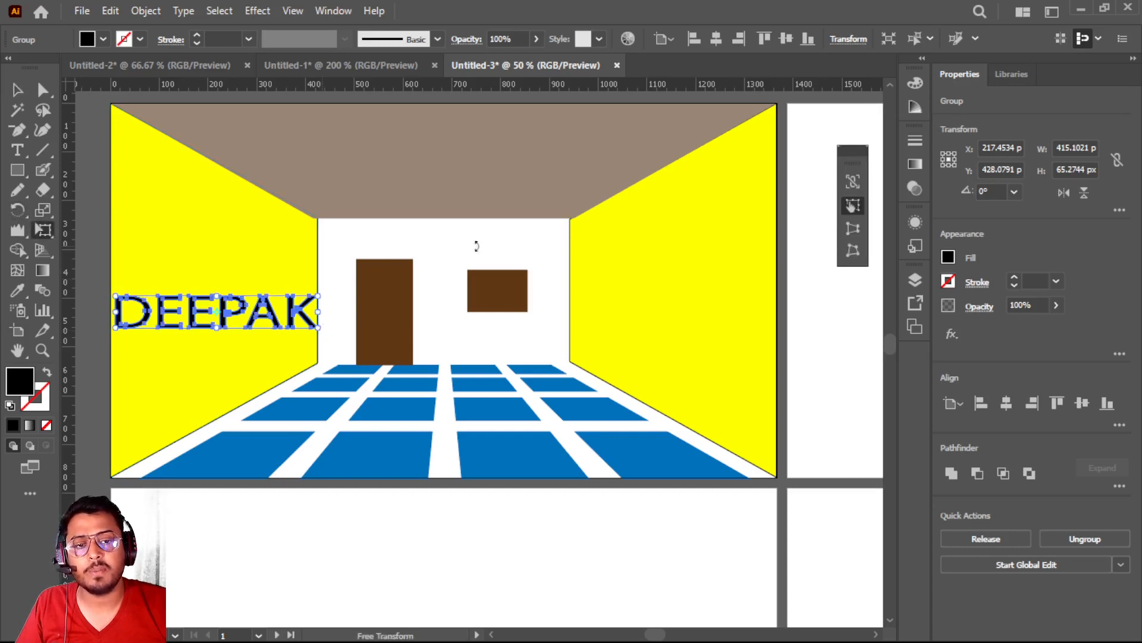
left_click(851, 228)
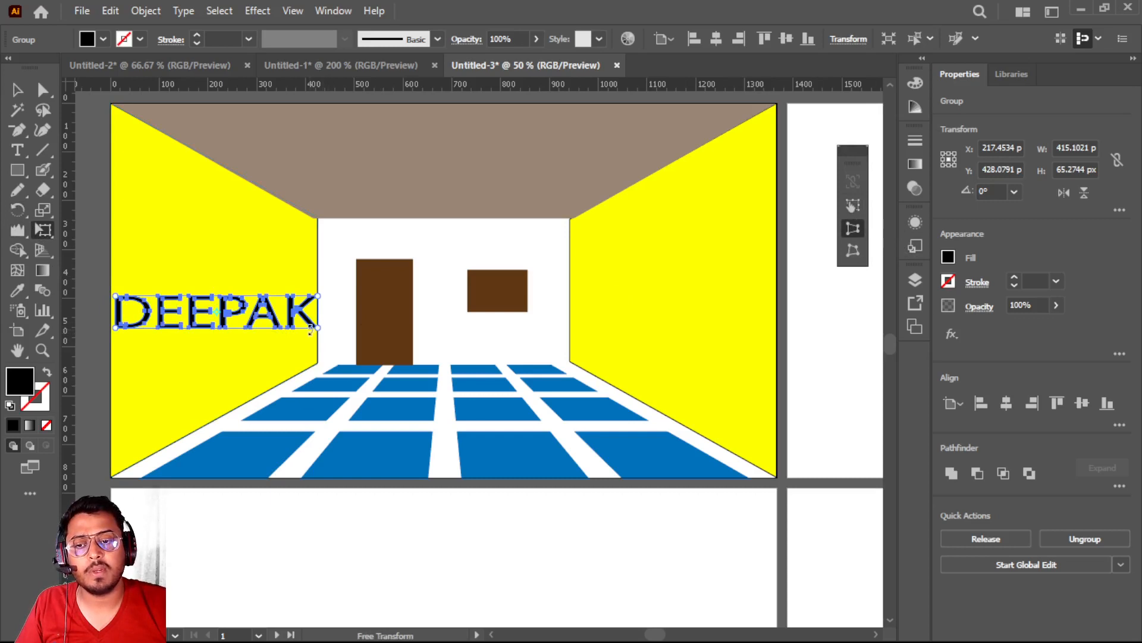
mouse_move(318, 329)
left_mouse_down()
mouse_move(322, 343)
mouse_move(320, 333)
left_mouse_up()
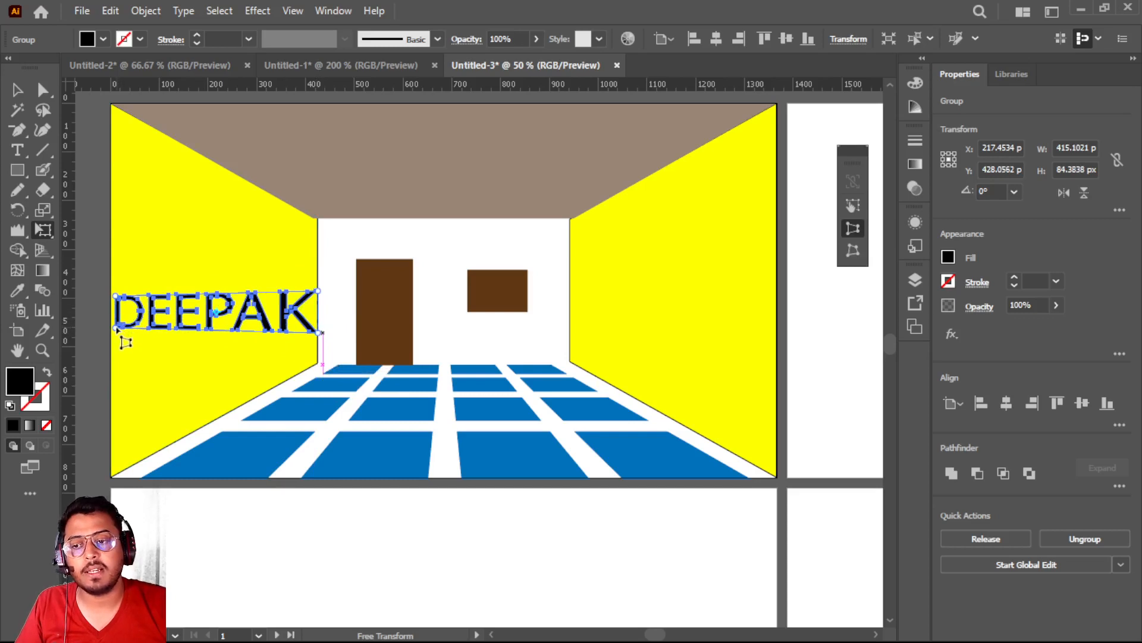
left_click_drag(116, 328, 114, 438)
left_click(16, 90)
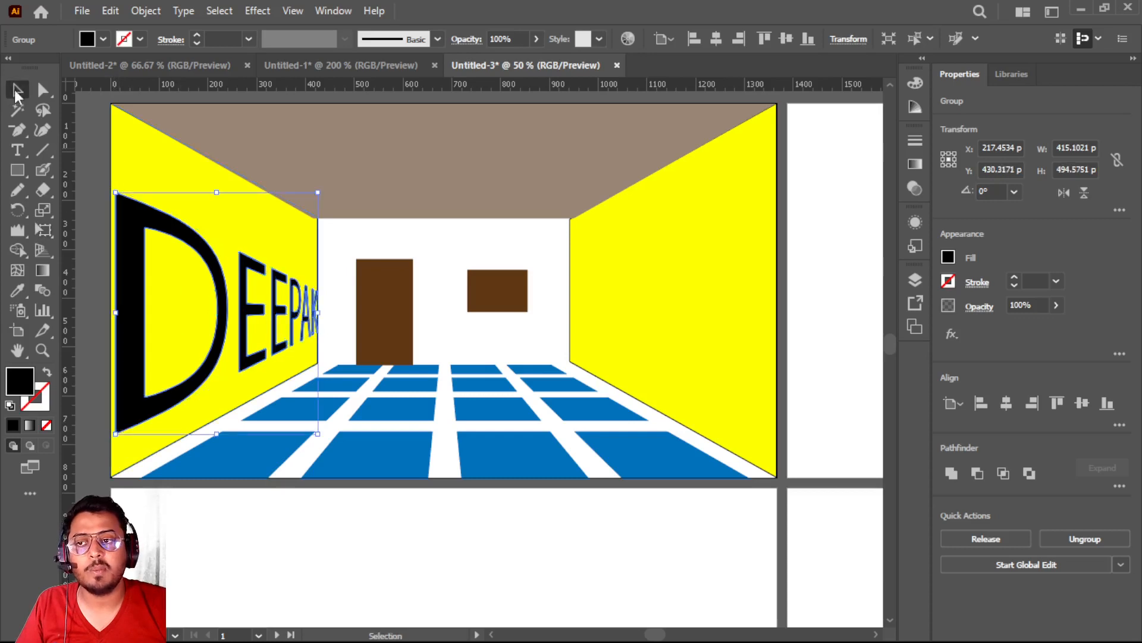
left_click(279, 205)
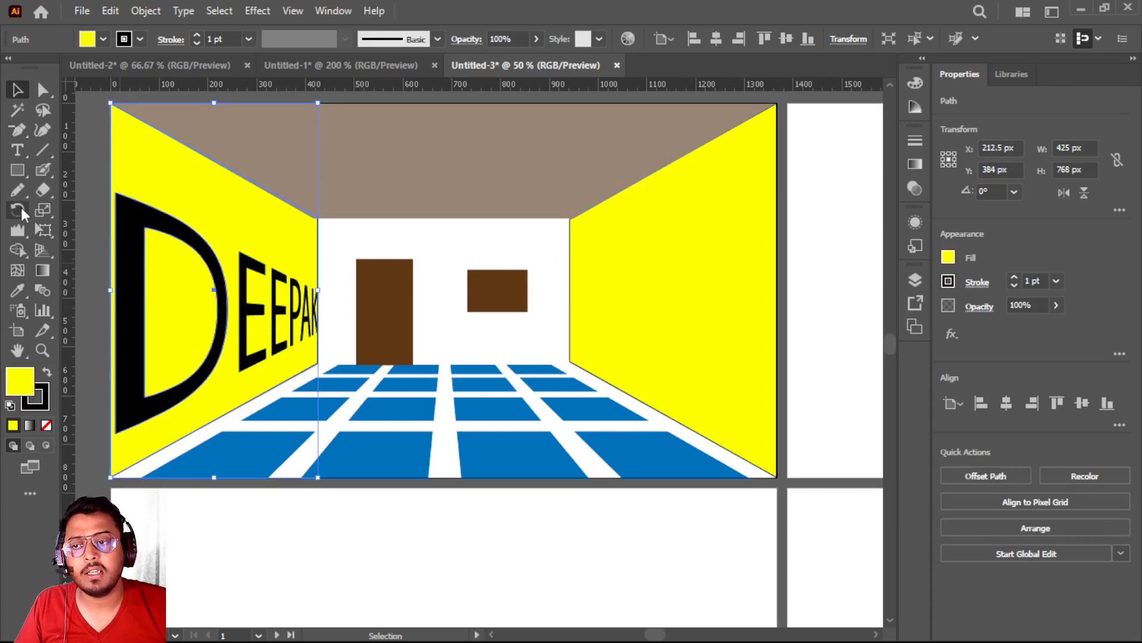
Add the surname in capitals as point text on the right yellow wall
left_click(17, 150)
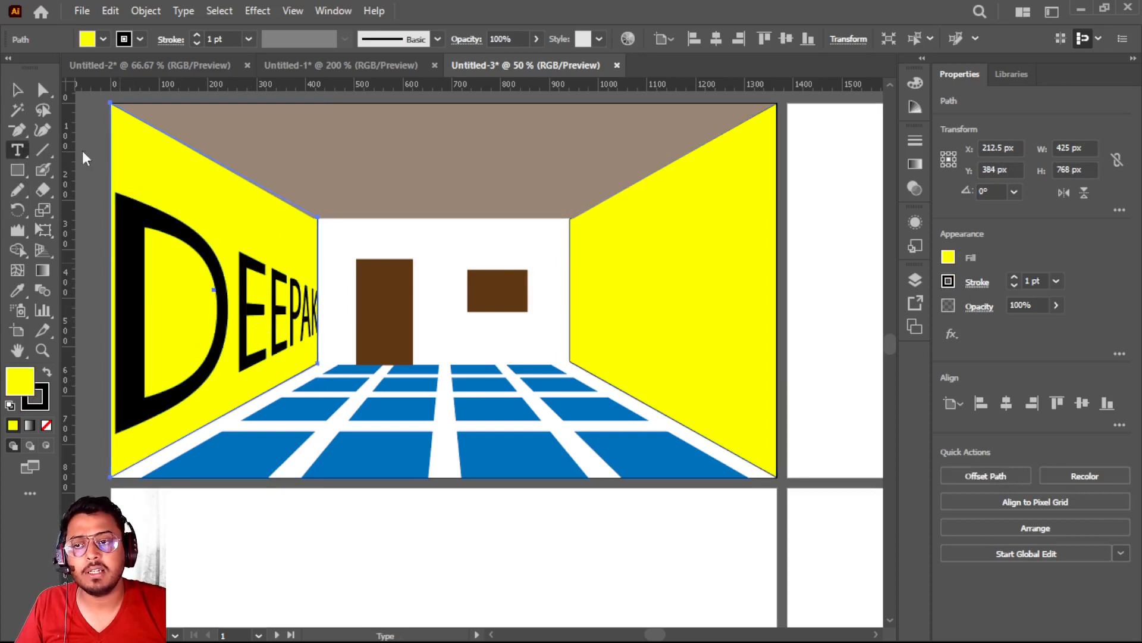
left_click(586, 291)
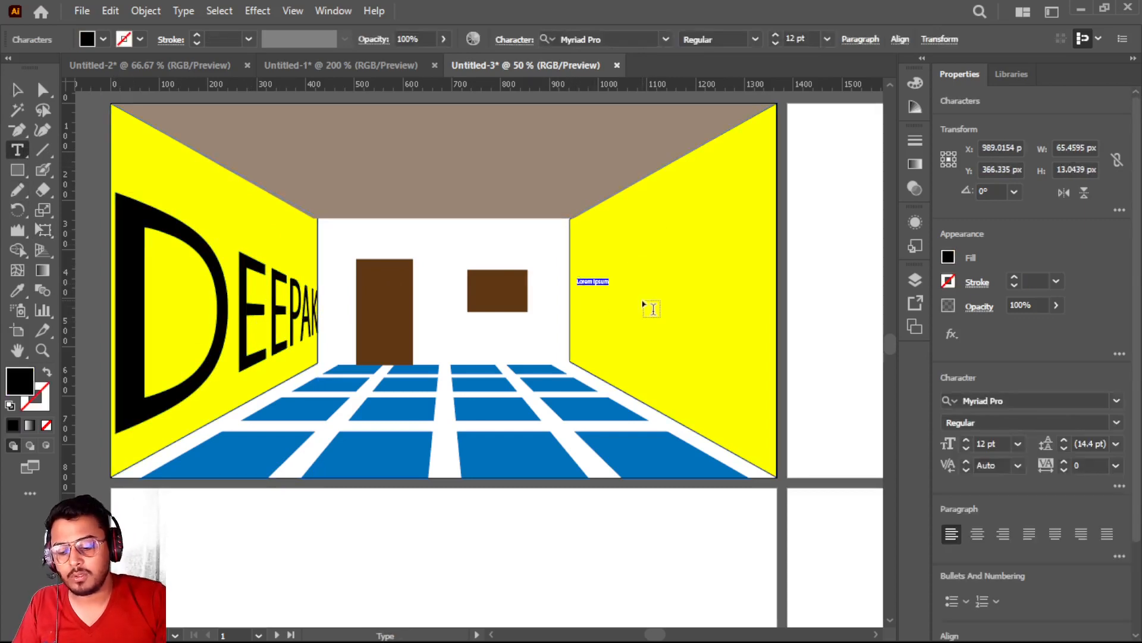
type("GL")
key("Escape")
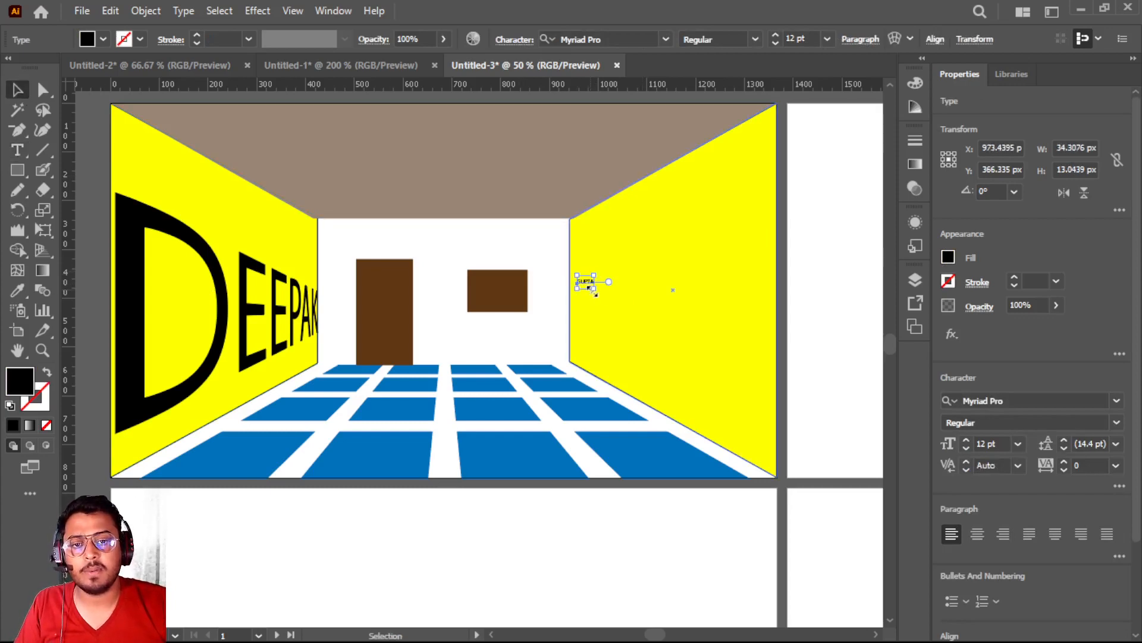
Scale and position the surname to span the right wall, about 430 px wide, and convert it to outlines
left_click_drag(595, 291, 777, 339)
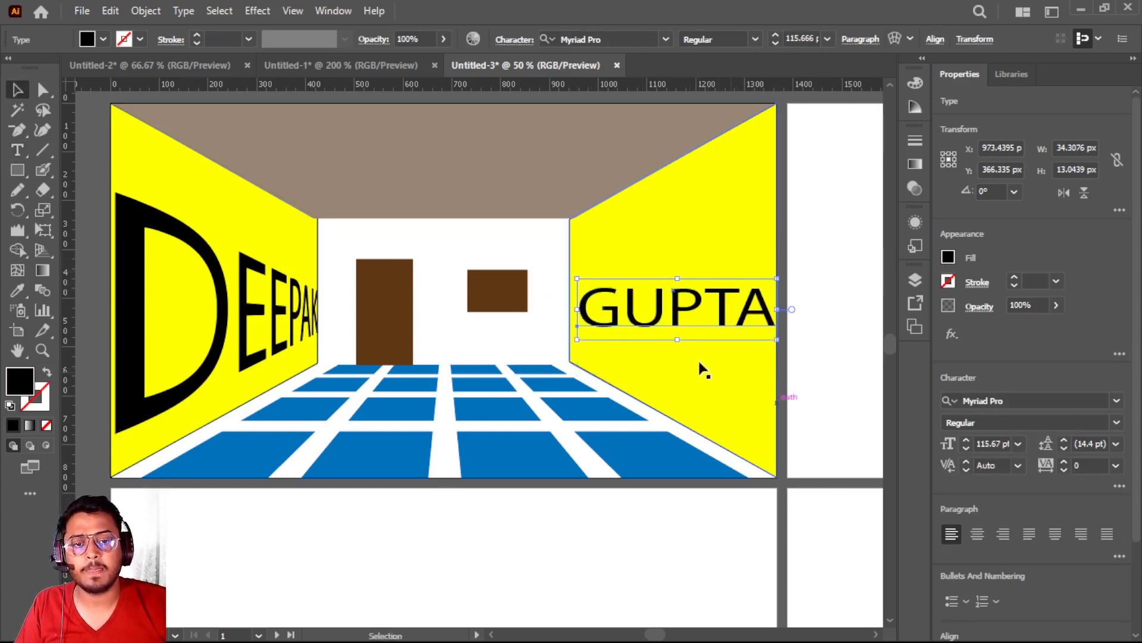
left_click_drag(606, 320, 603, 306)
left_click_drag(771, 296, 779, 297)
left_click_drag(780, 297, 781, 297)
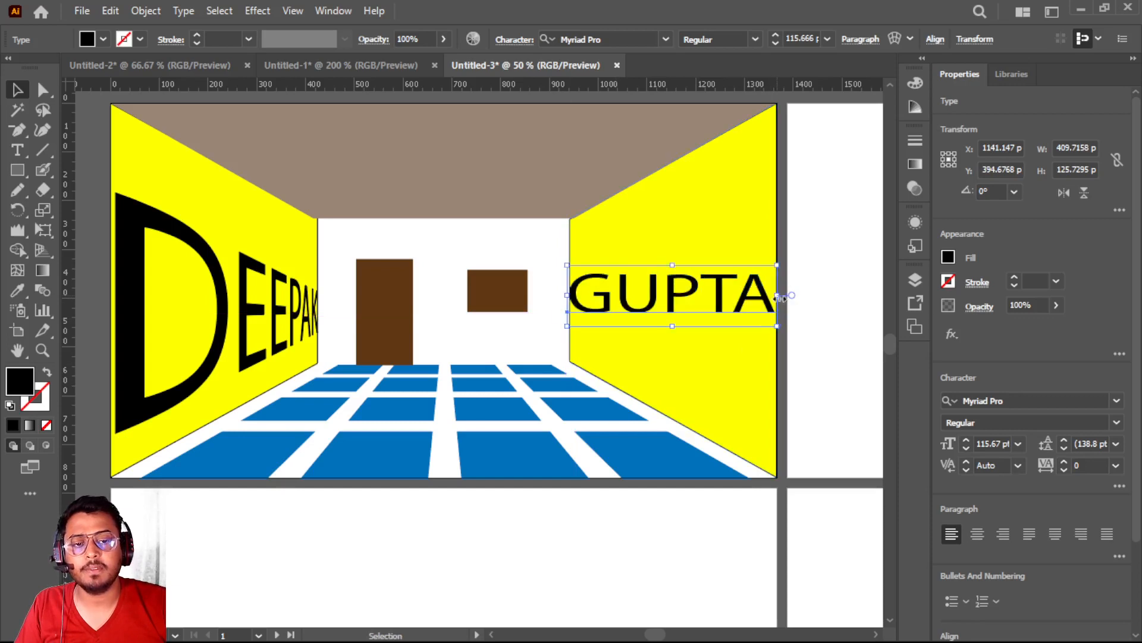
right_click(590, 285)
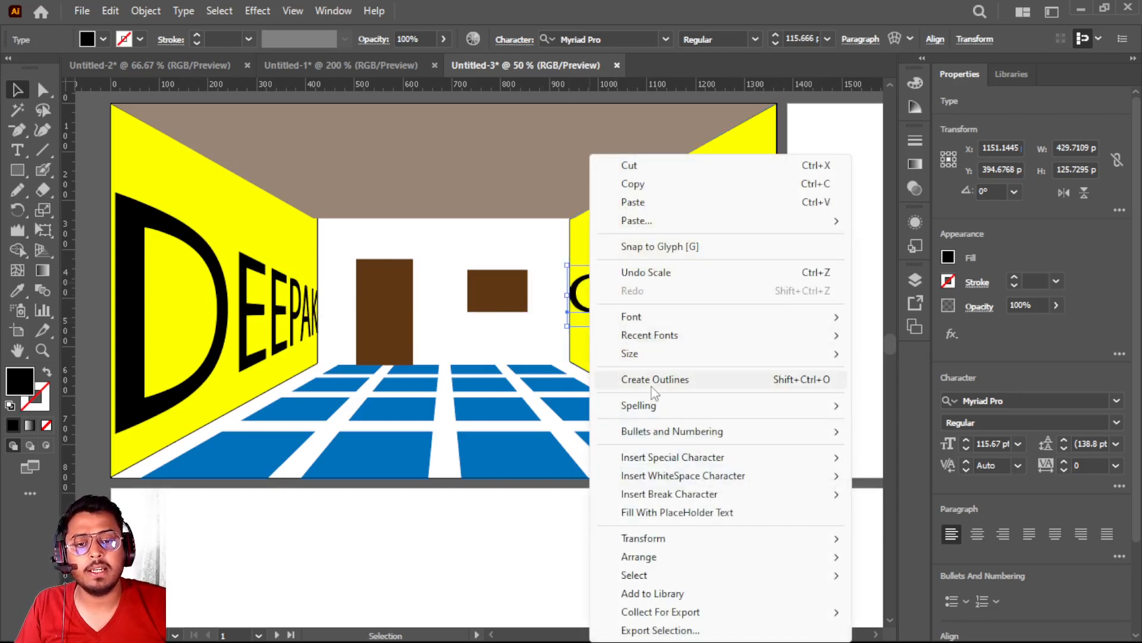
left_click(654, 384)
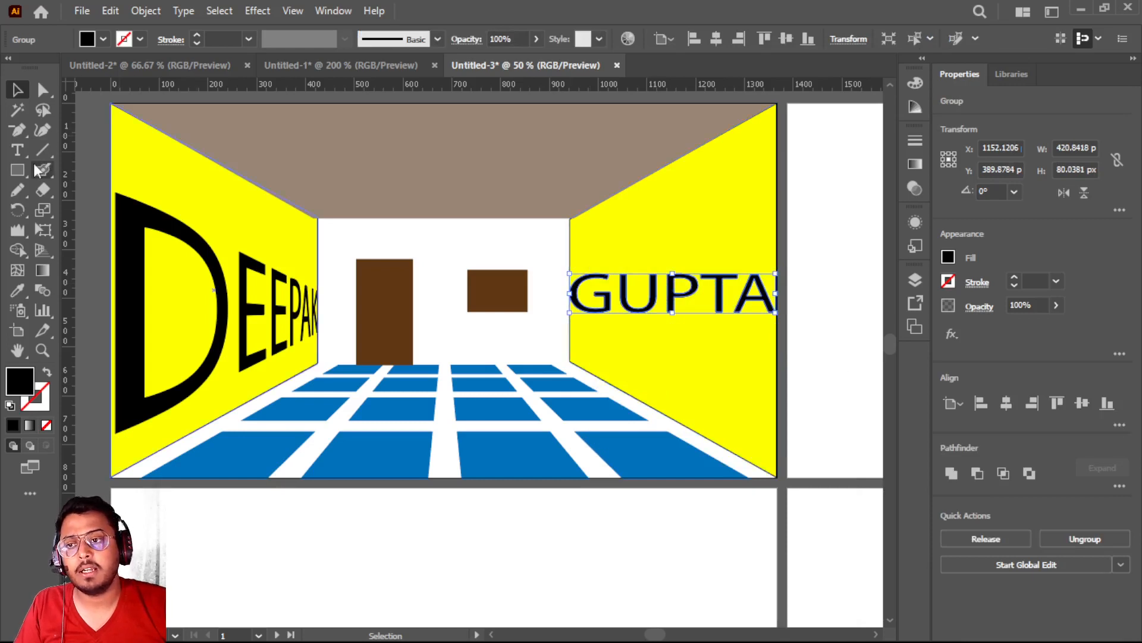
Perspective-distort the outlined surname with Free Transform, stretching its right end to about 508 px high to follow the wall
left_click(44, 230)
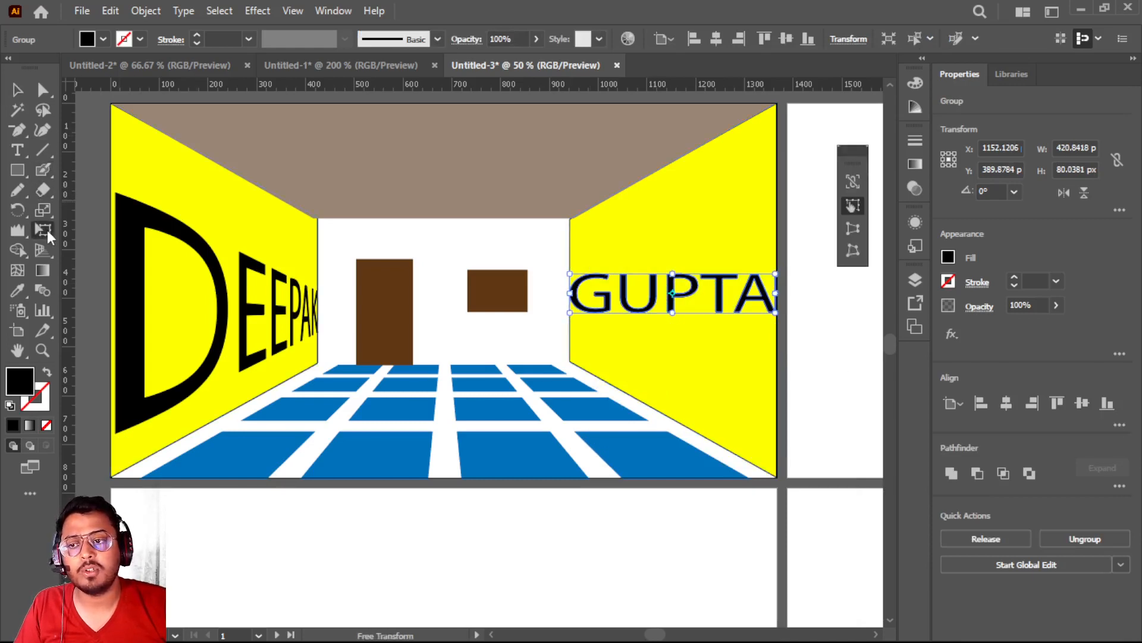
left_click(858, 230)
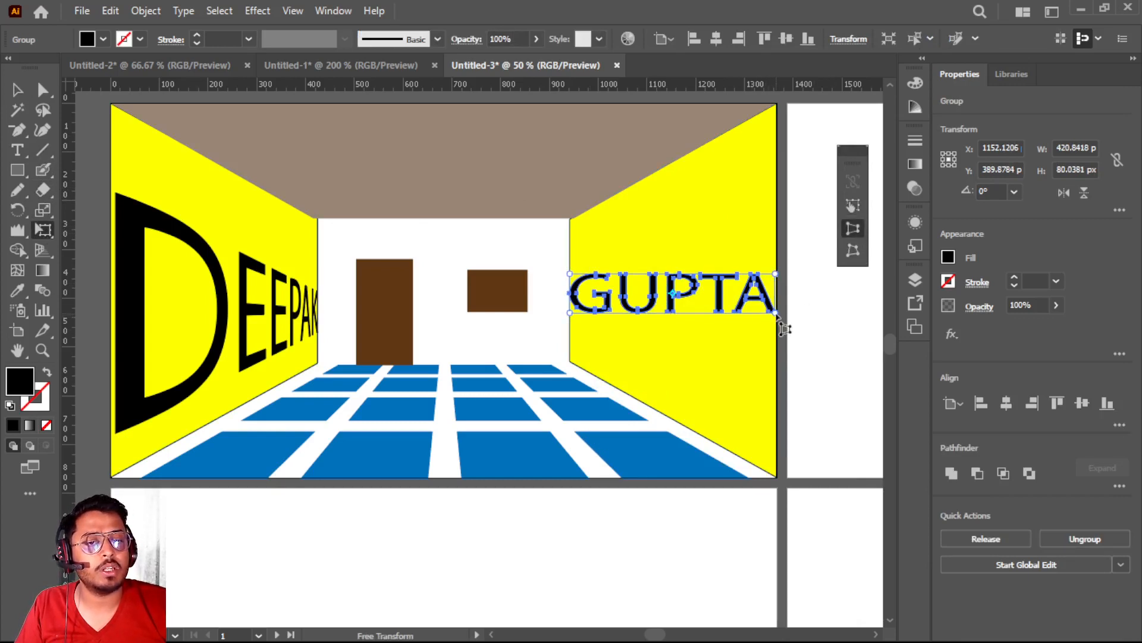
left_click_drag(775, 313, 777, 452)
left_click(17, 89)
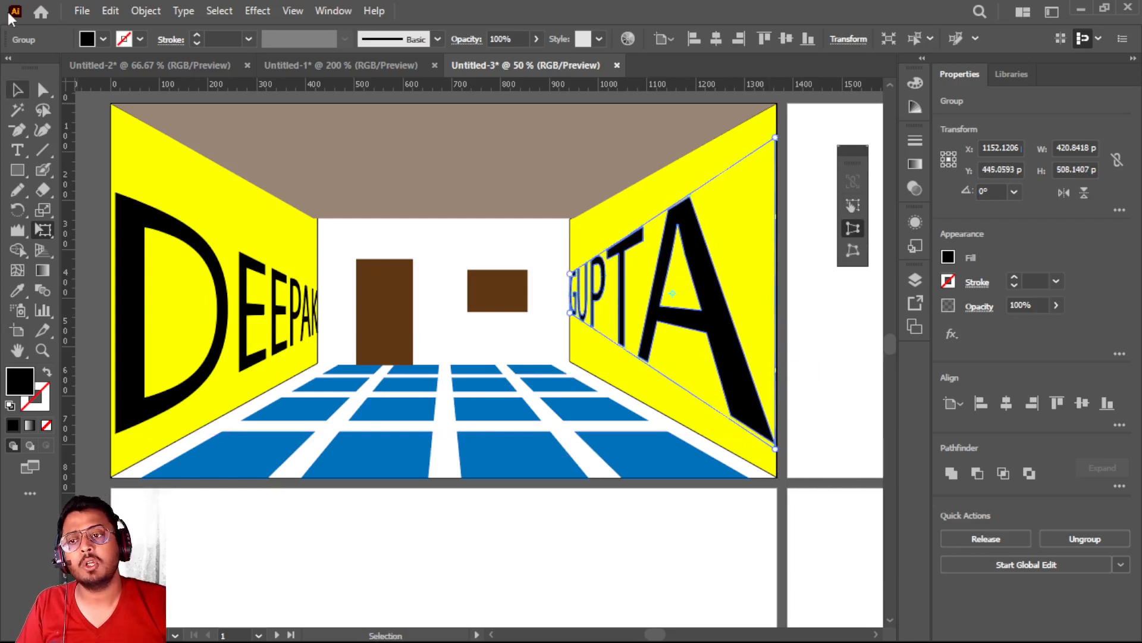
left_click(370, 159)
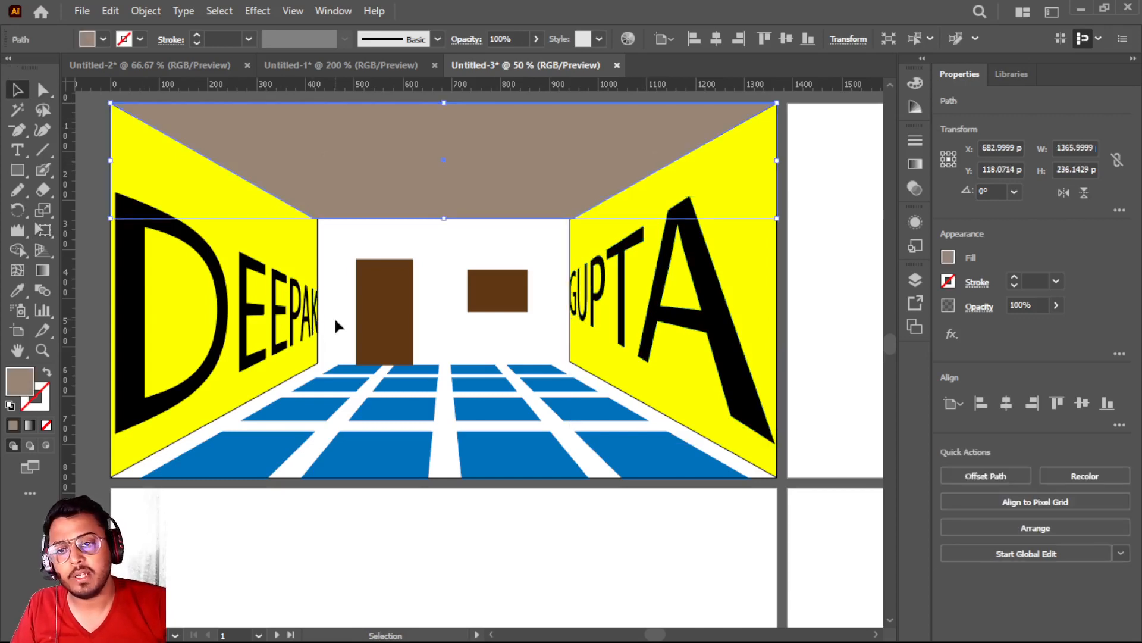
scroll(336, 326, "down", 6)
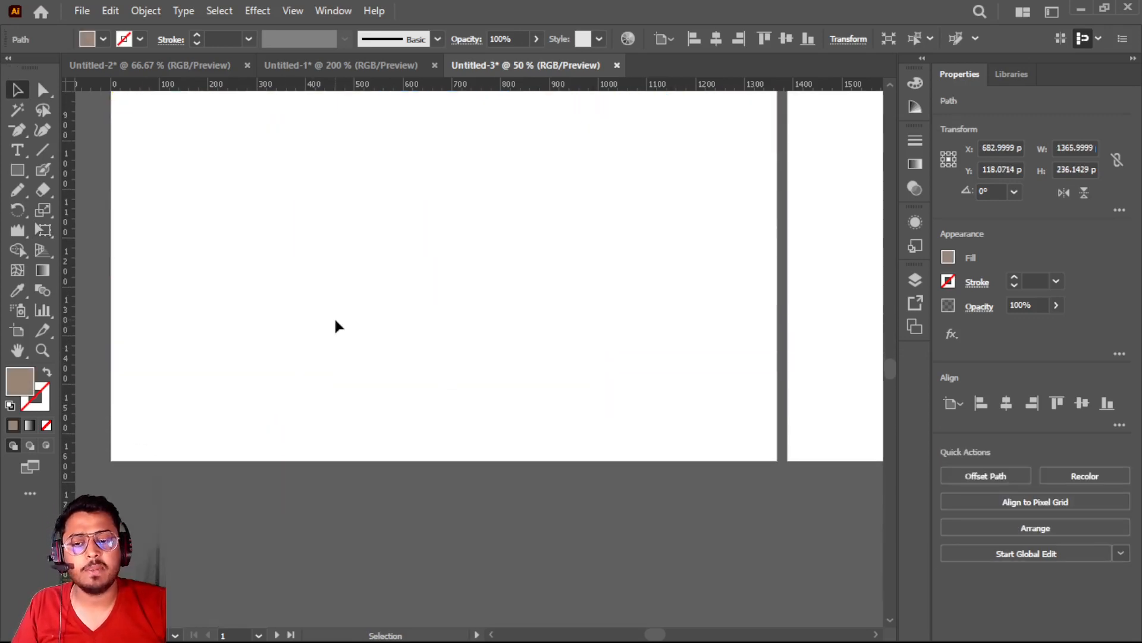
scroll(336, 326, "up", 2)
scroll(334, 321, "up", 6)
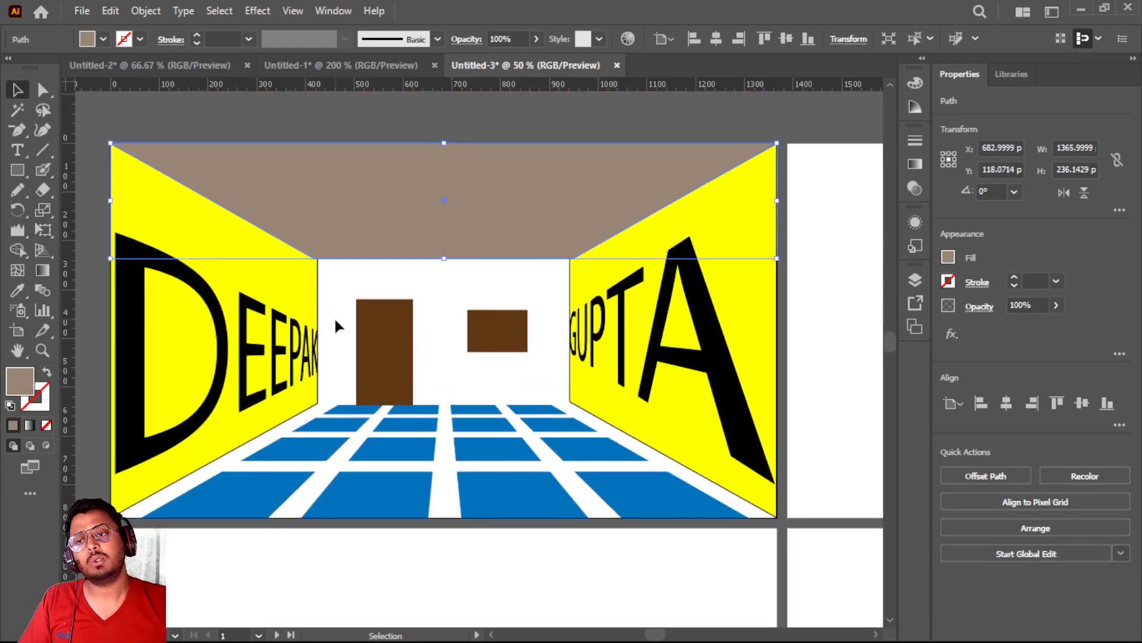
scroll(317, 338, "up", 1)
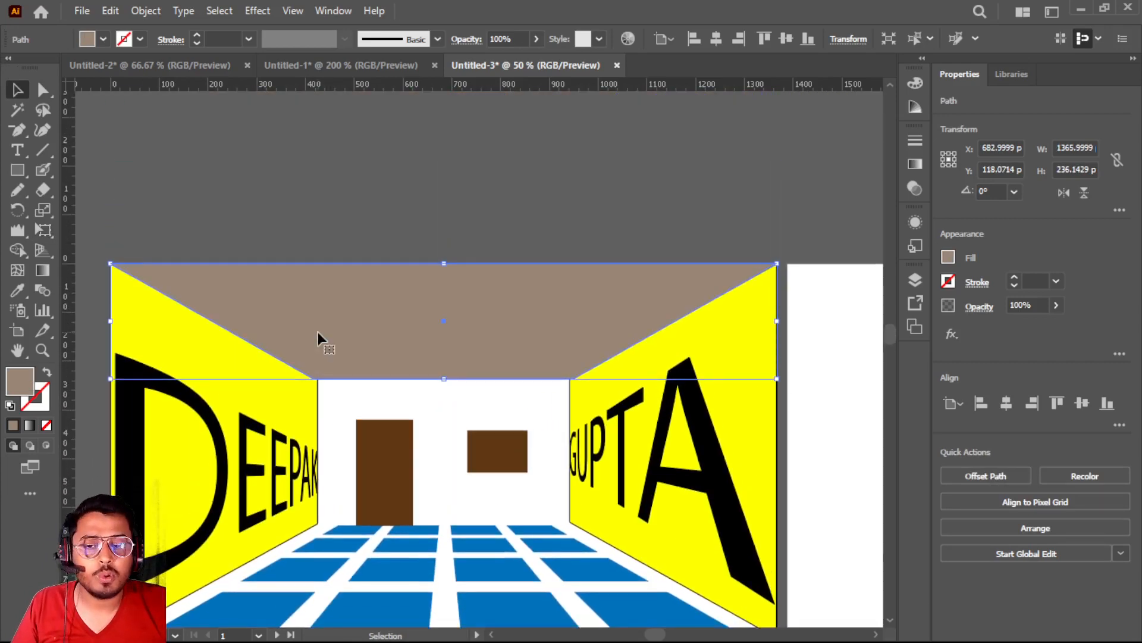
left_click(41, 216)
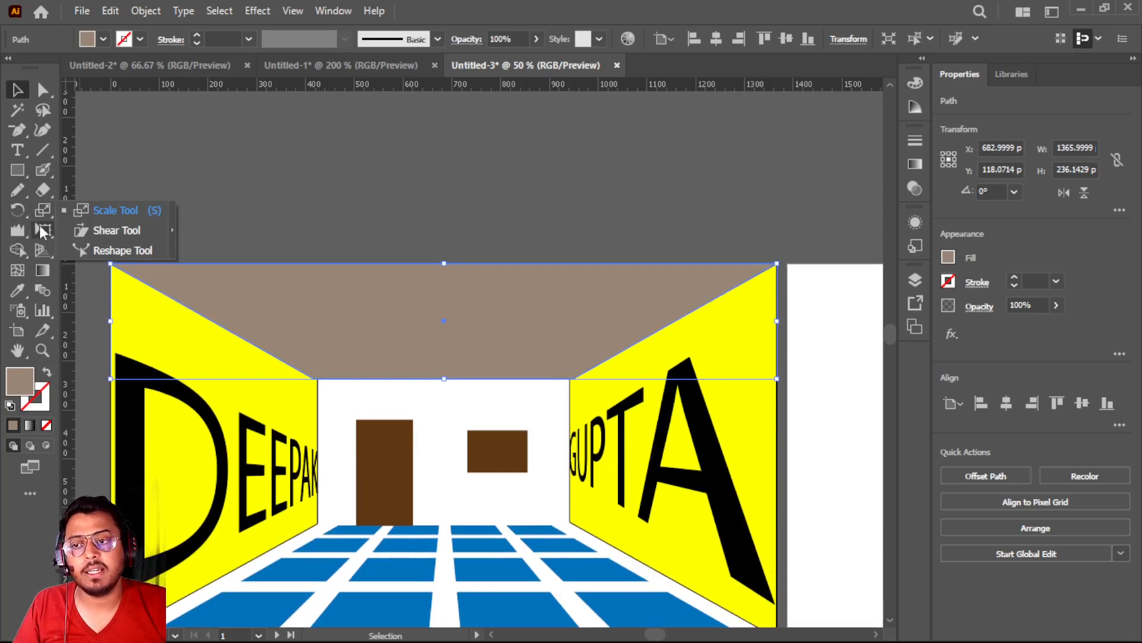
left_click(40, 230)
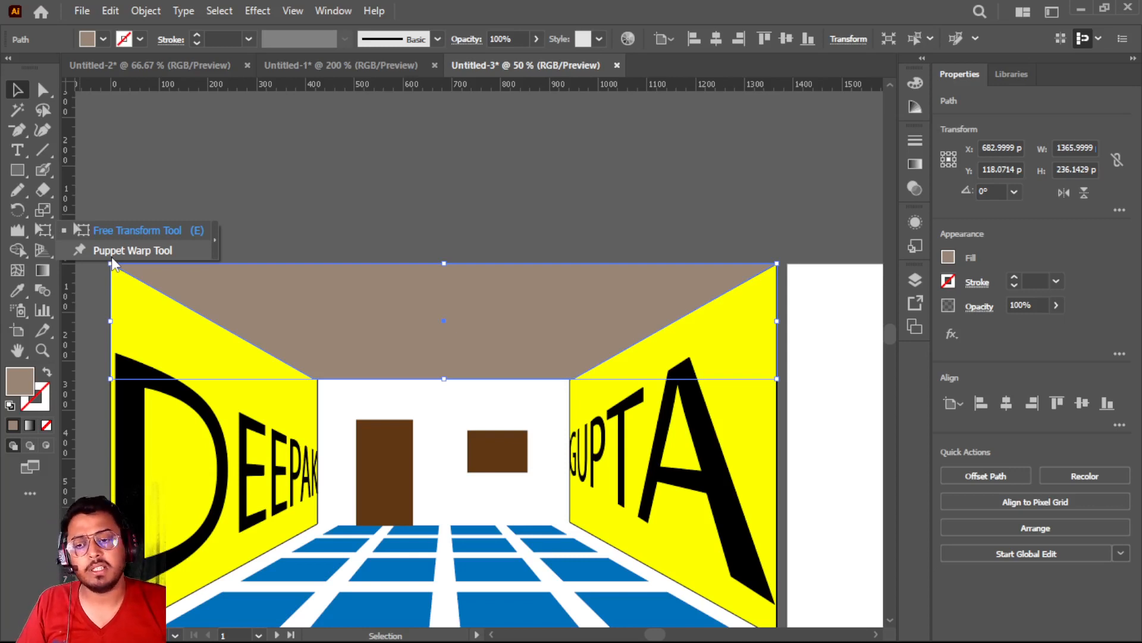
key("ctrl+shift+a")
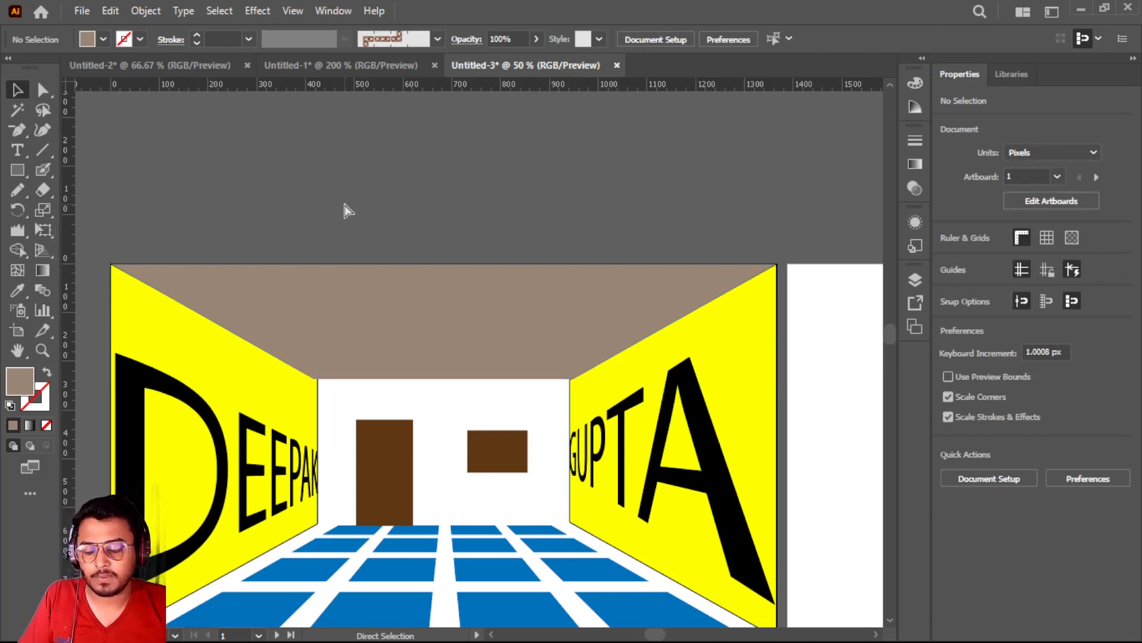
key("ctrl+a")
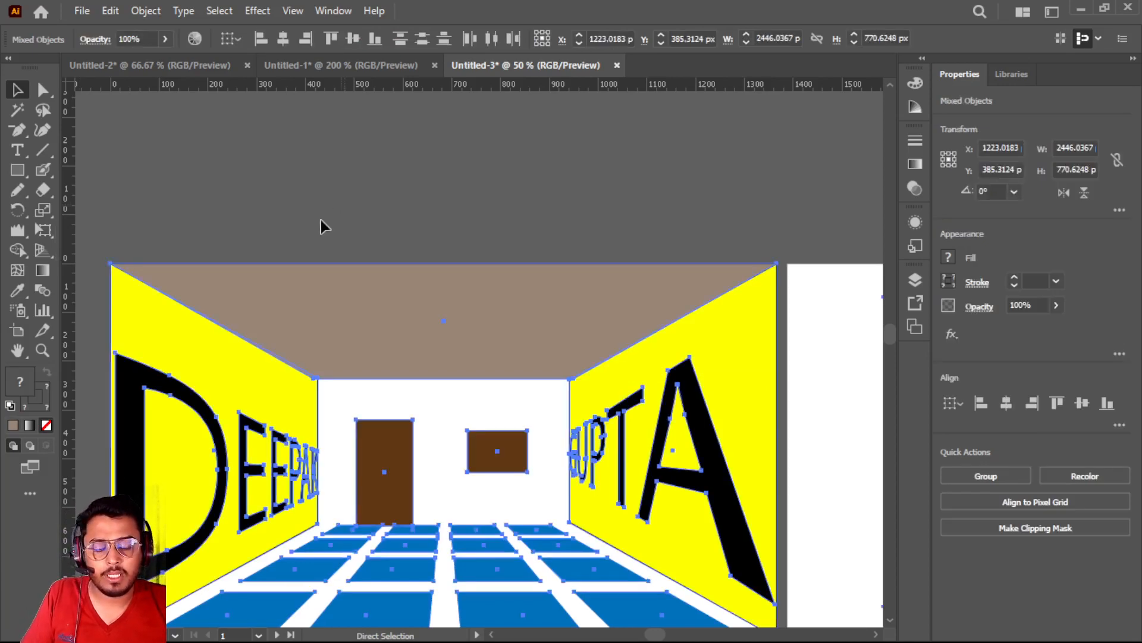
key("Delete")
scroll(226, 445, "down", 1)
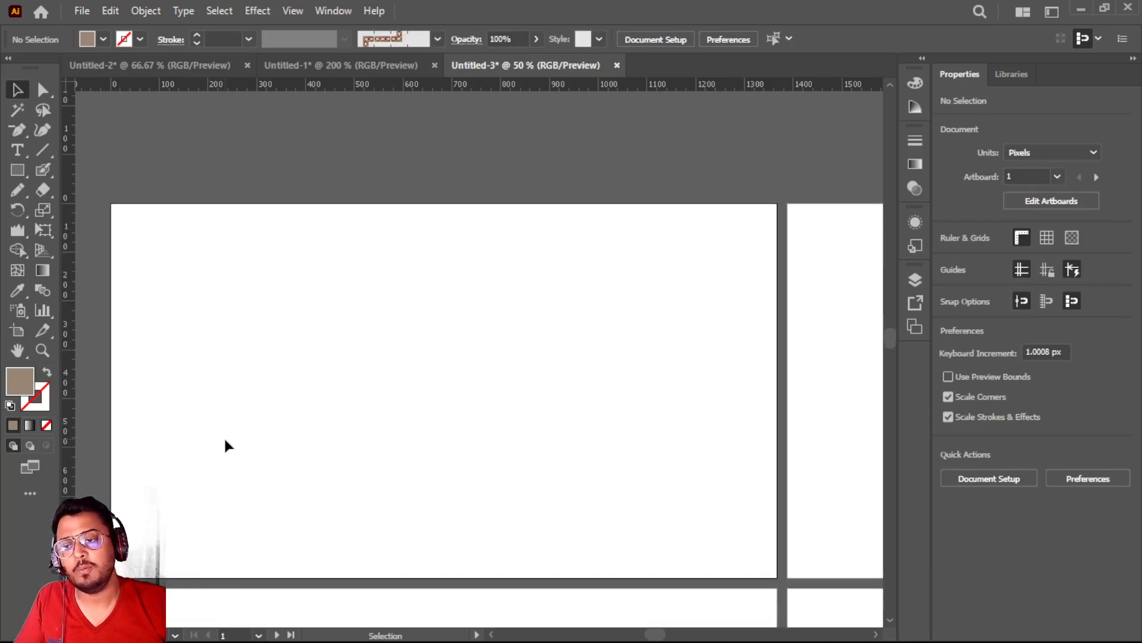
key("ctrl+z")
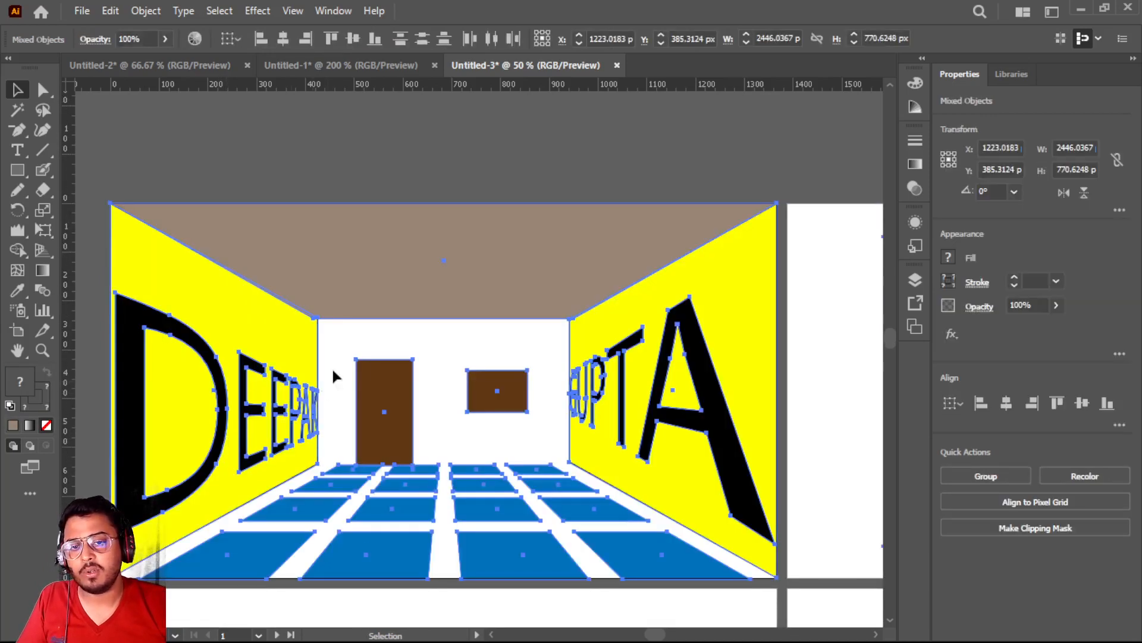
Switch to Chrome, search Google Images for "BEN 10 CARTOON IMAGE NEW" and browse the results
scroll(598, 321, "right", 15)
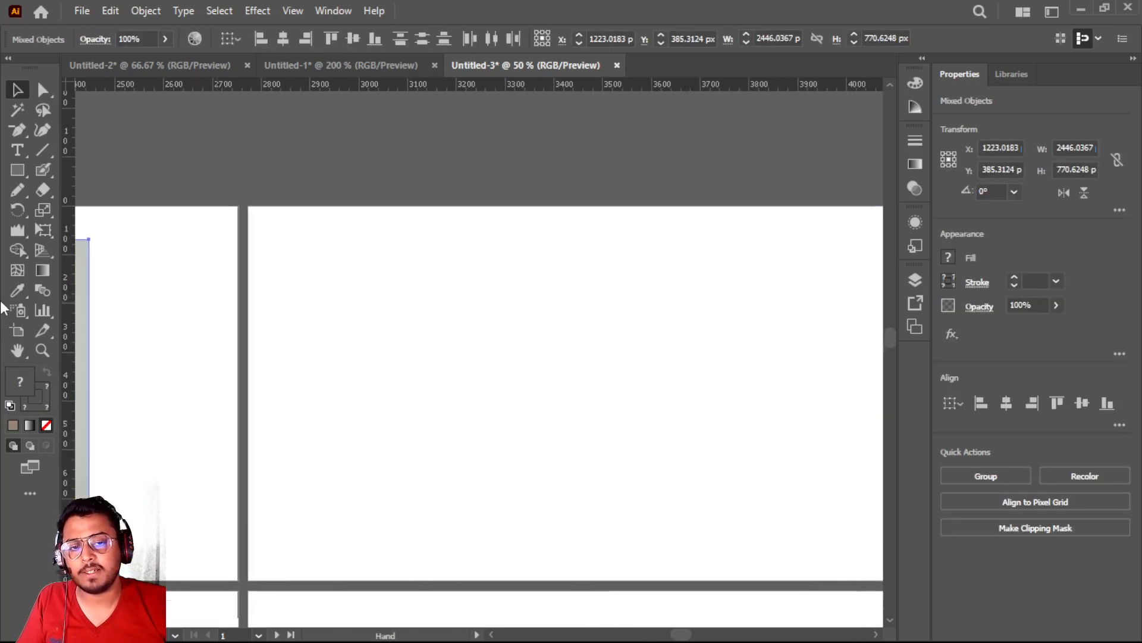
left_click_drag(387, 287, 265, 265)
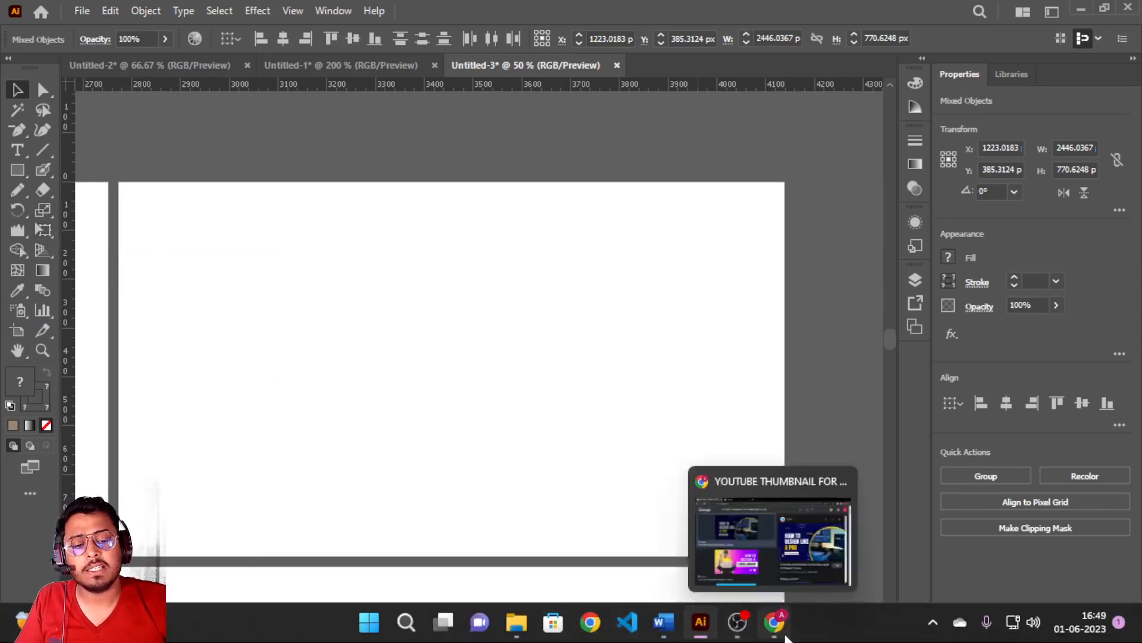
left_click(775, 621)
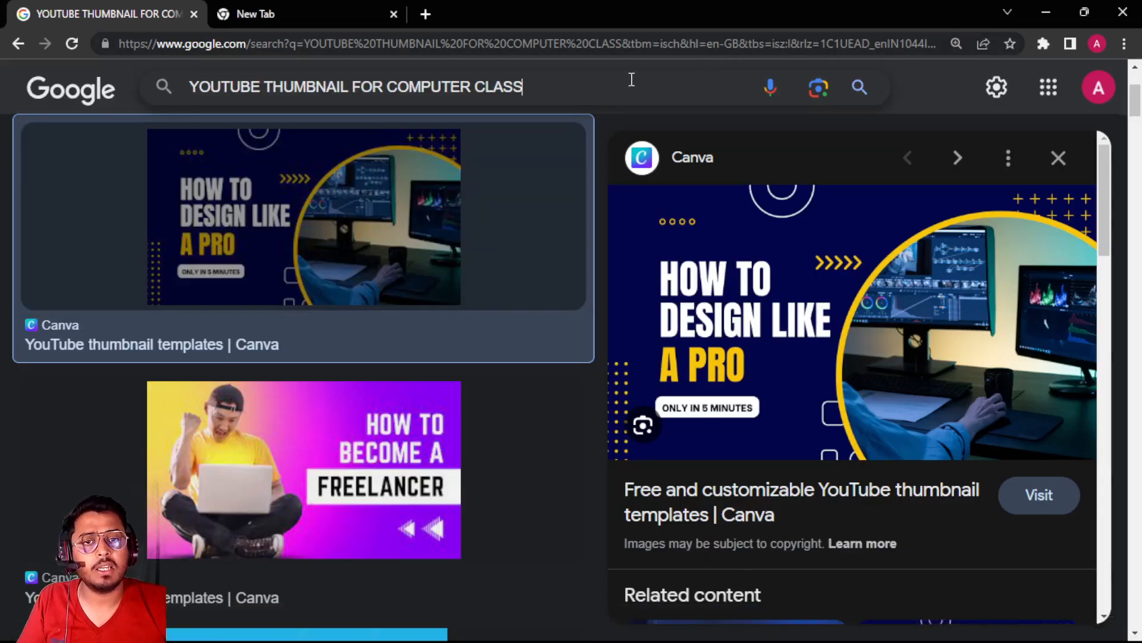
left_click_drag(631, 78, 151, 88)
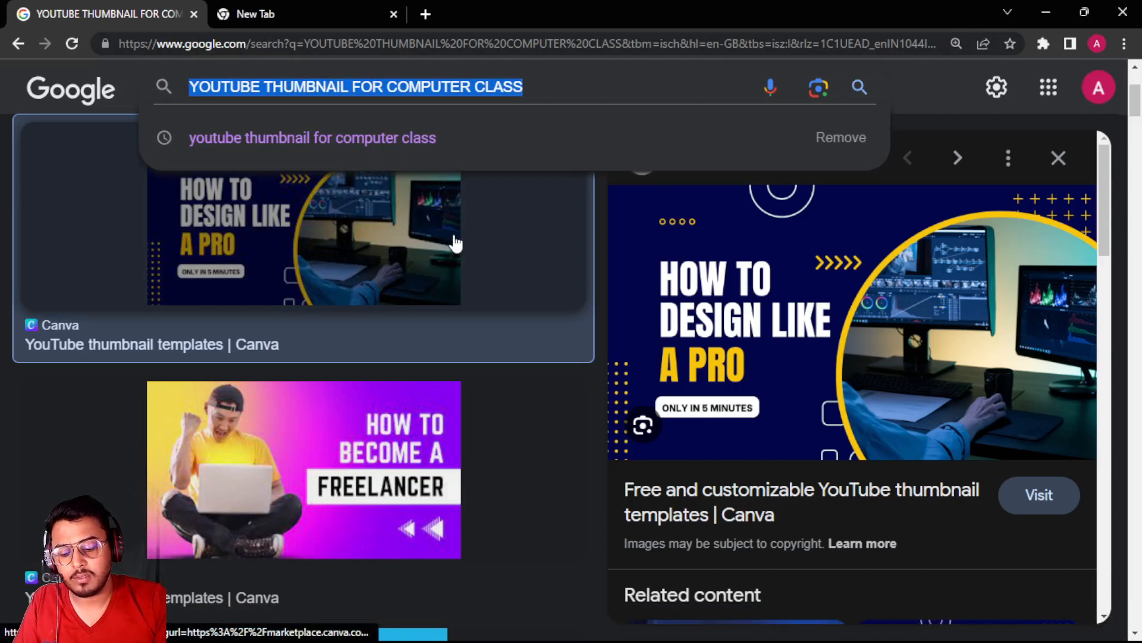
type("BEN T")
key("BackSpace")
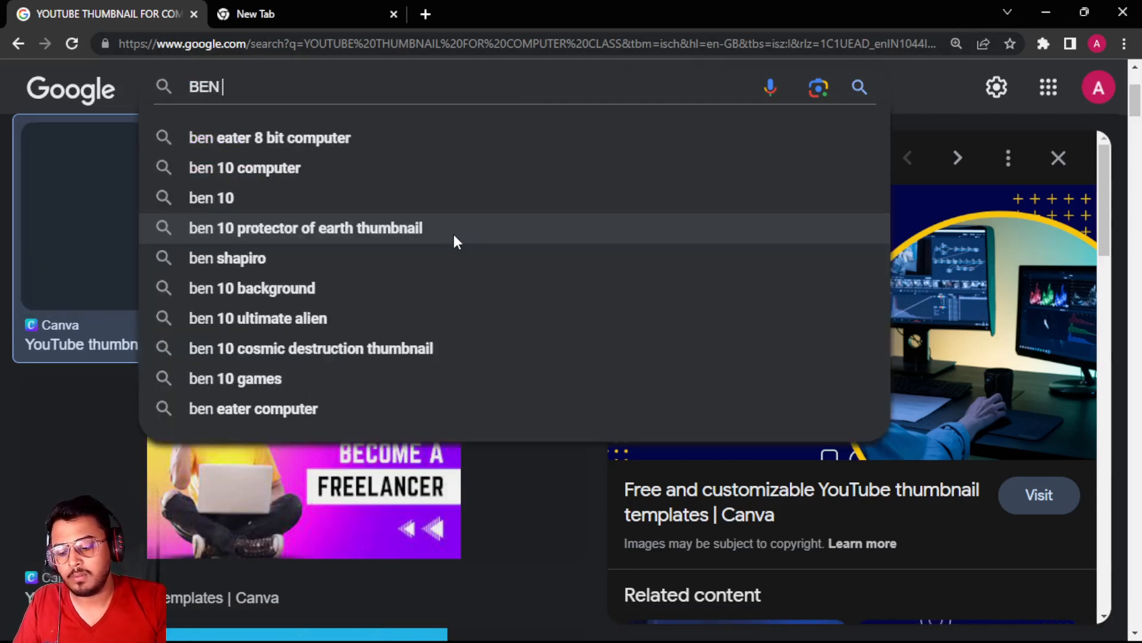
type("10 CA")
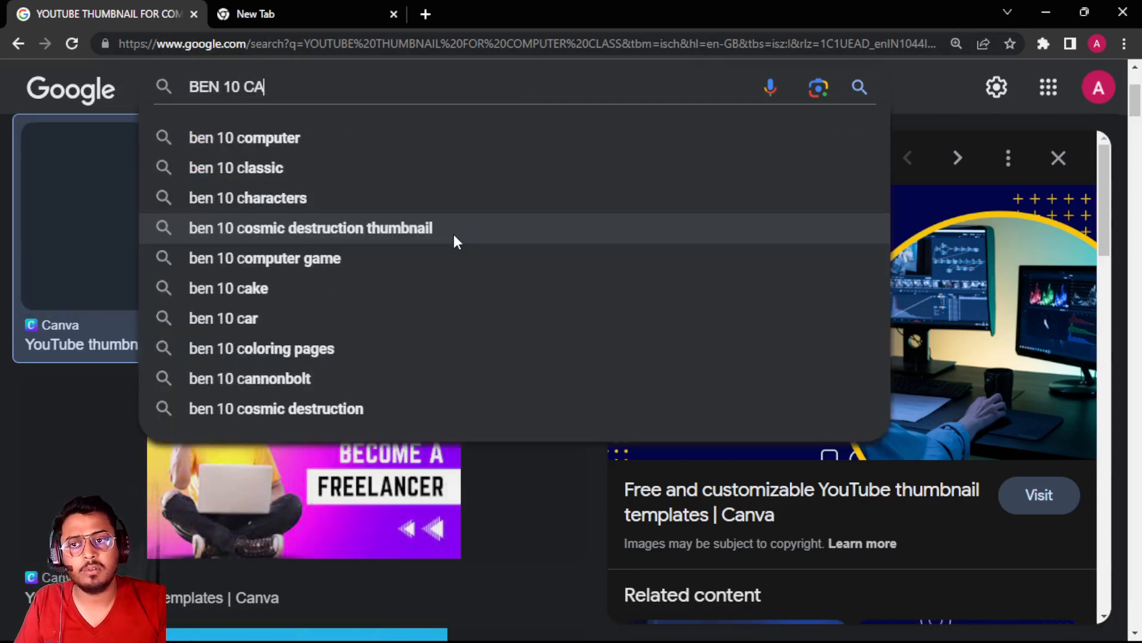
type("RTOON IMAG")
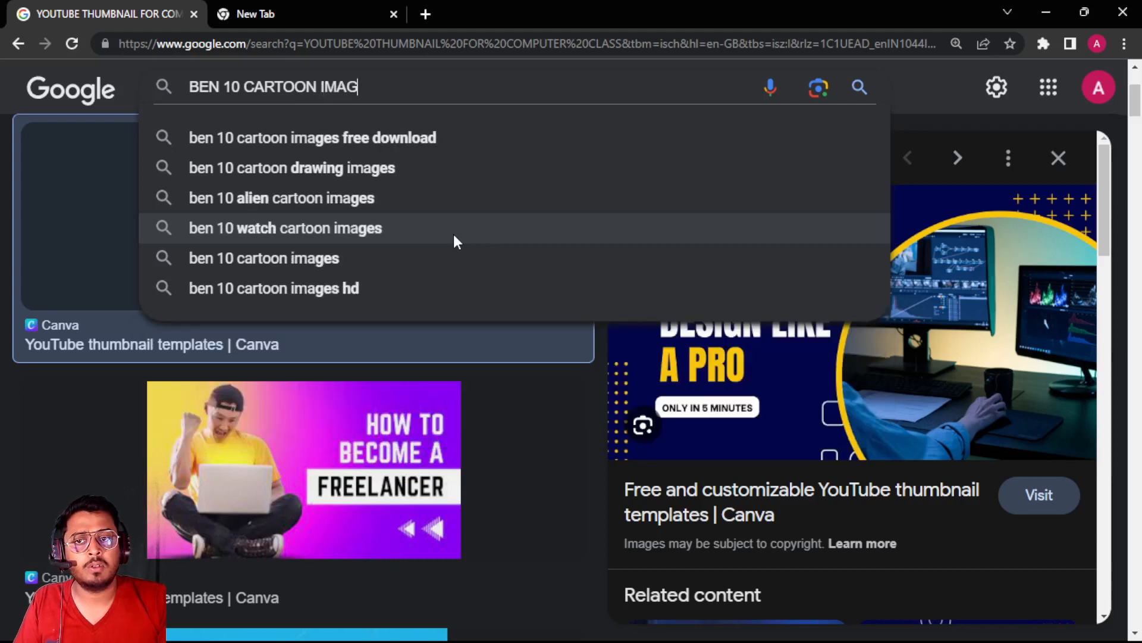
type("E NEW")
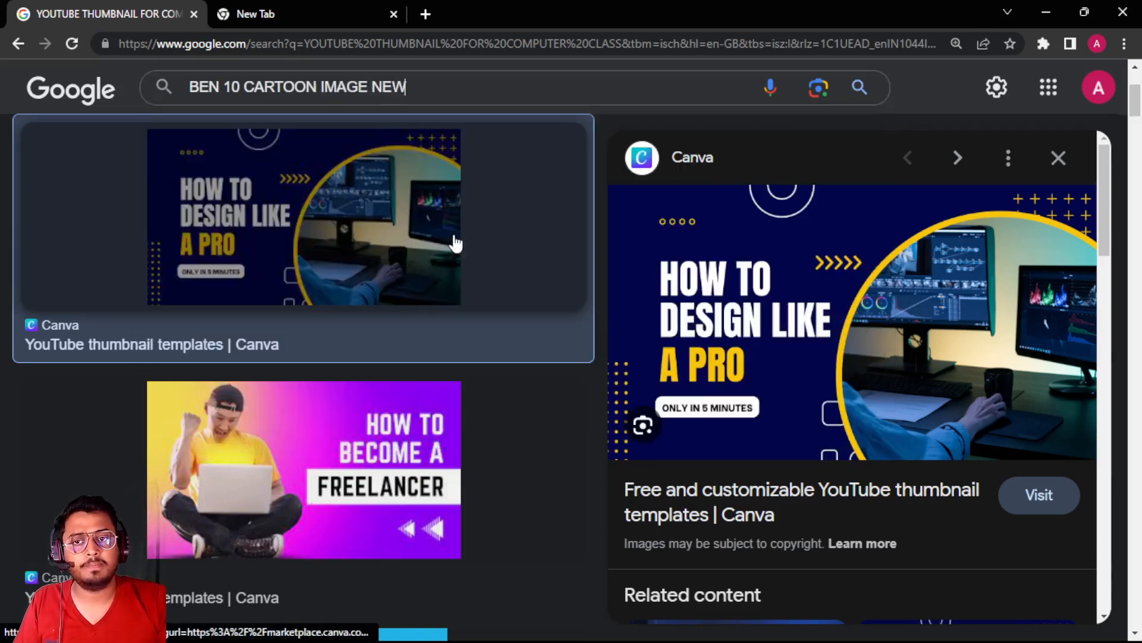
key("Return")
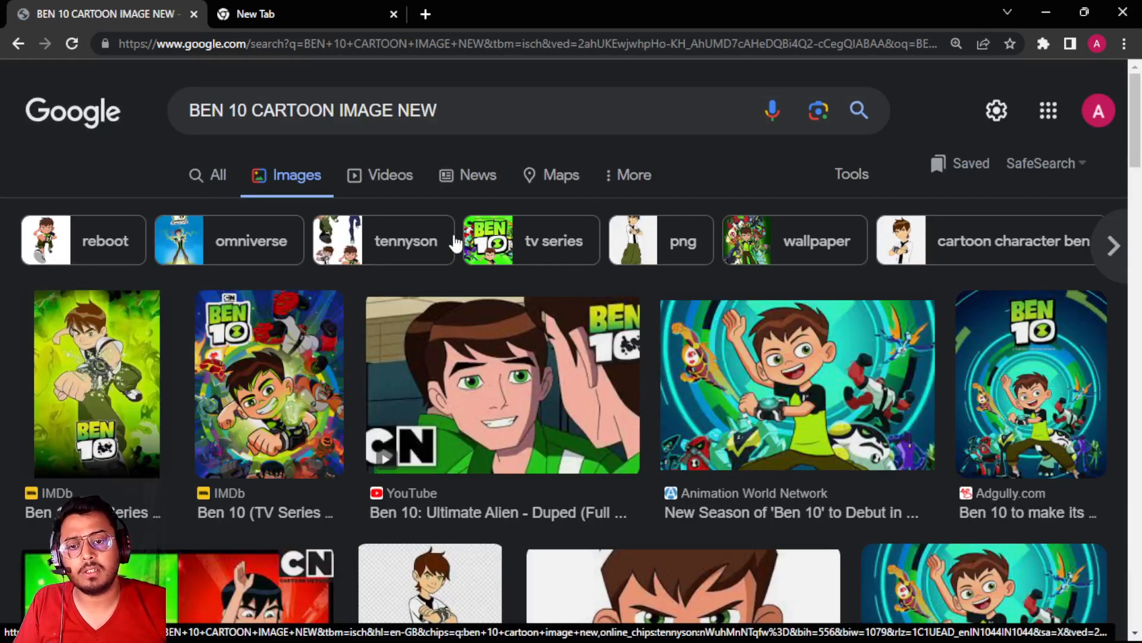
scroll(454, 241, "down", 10)
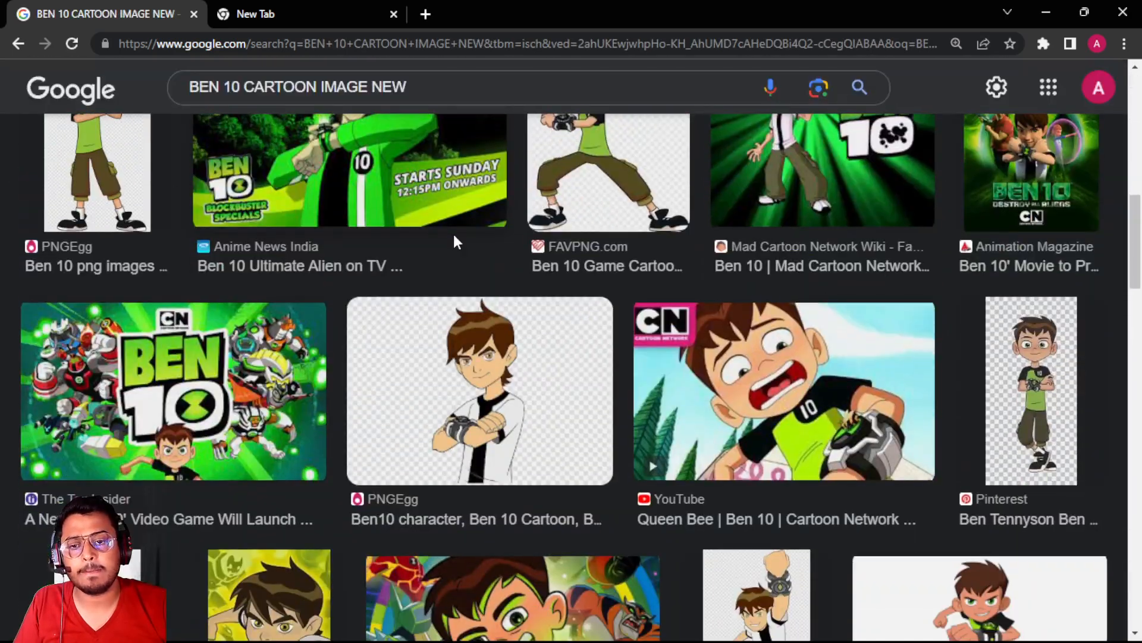
scroll(454, 241, "down", 10)
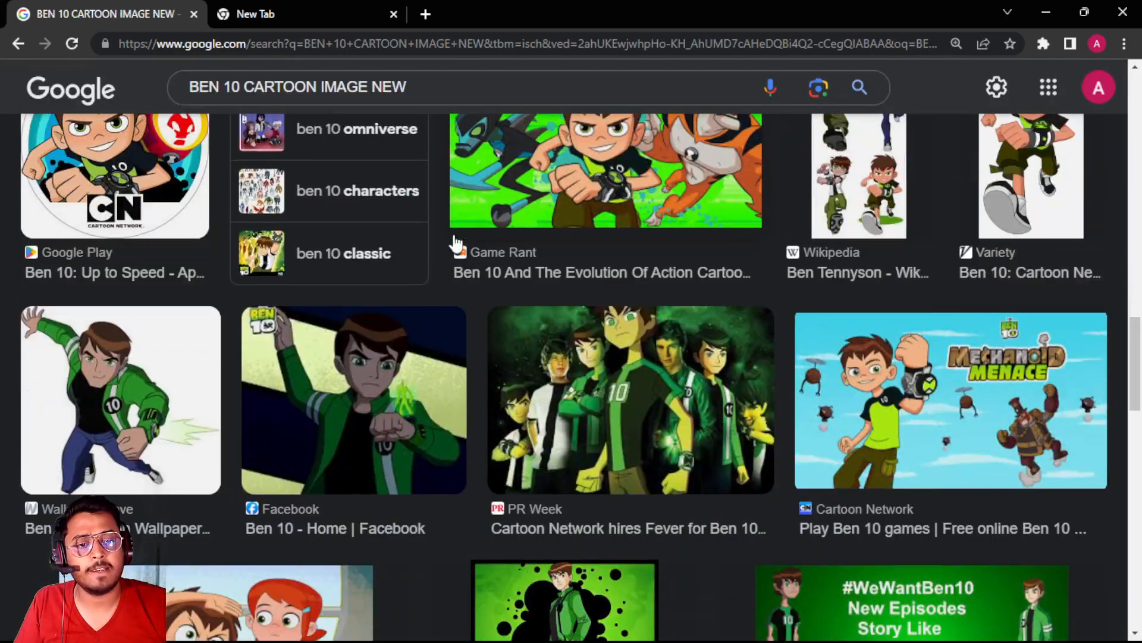
scroll(453, 242, "down", 10)
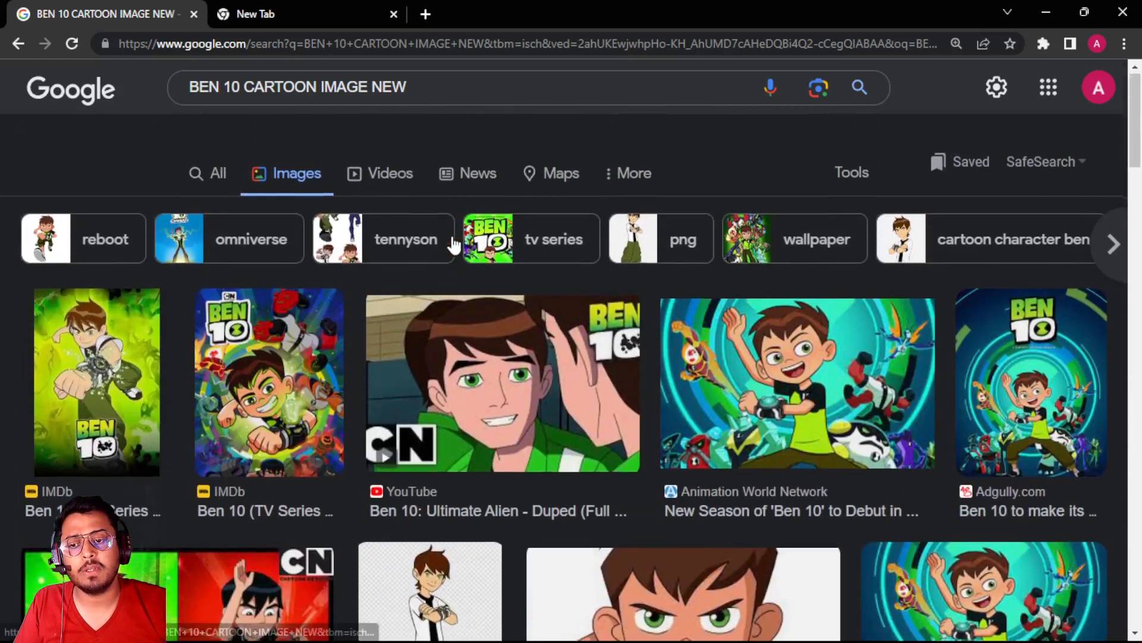
Search Google Images for "CARTOON IMAGE BOY" and look through the first results
left_click_drag(455, 103, 169, 131)
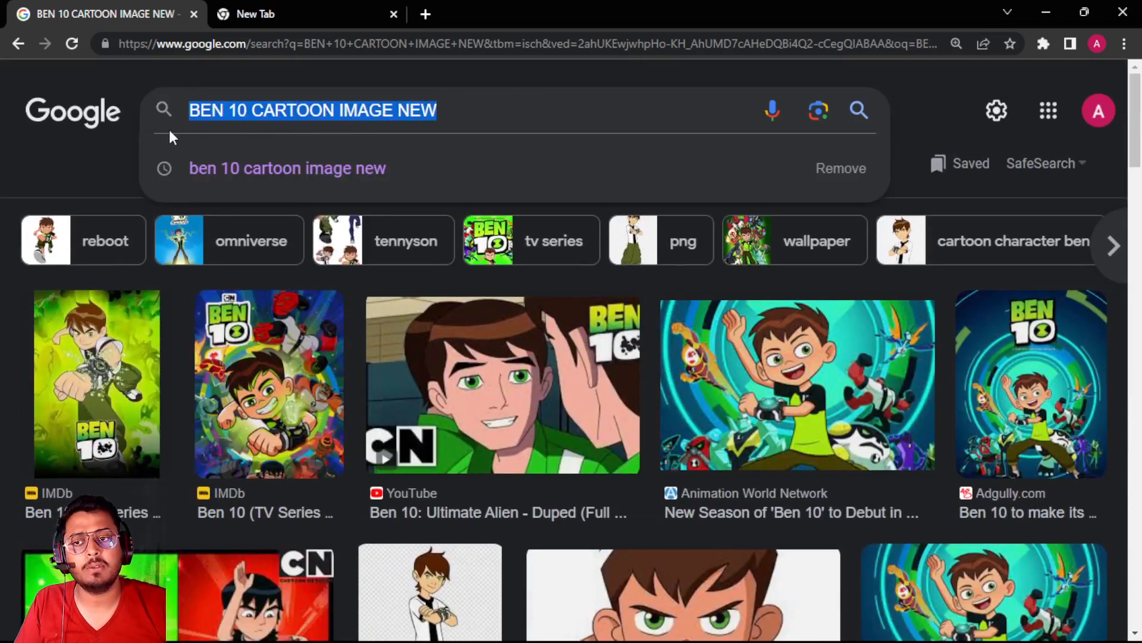
type("CAR")
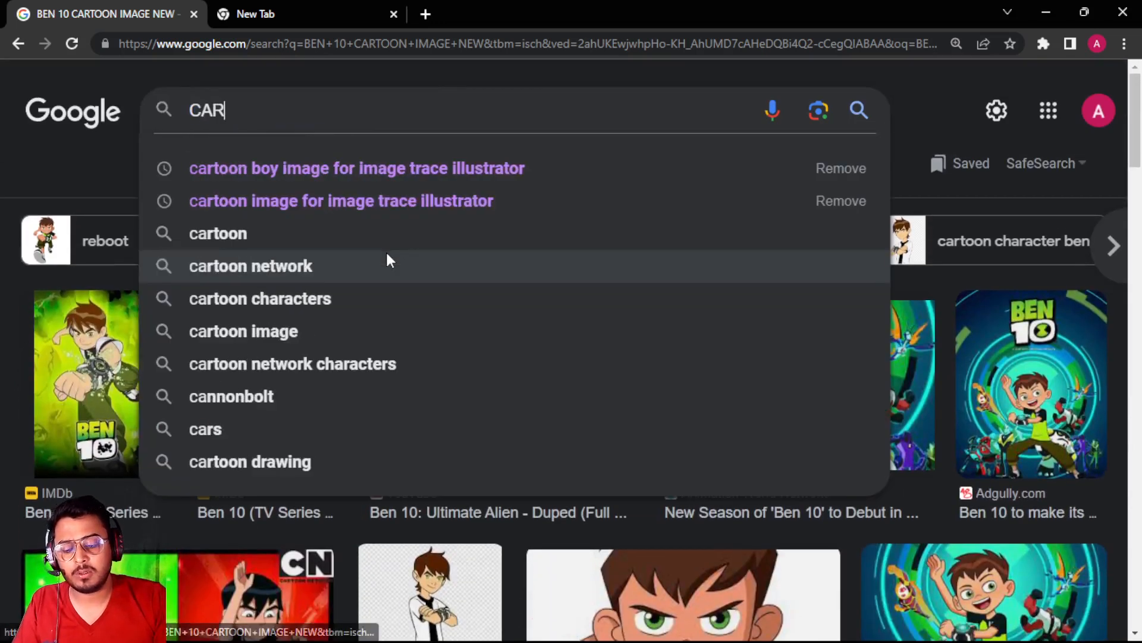
type("TOON IMAGE")
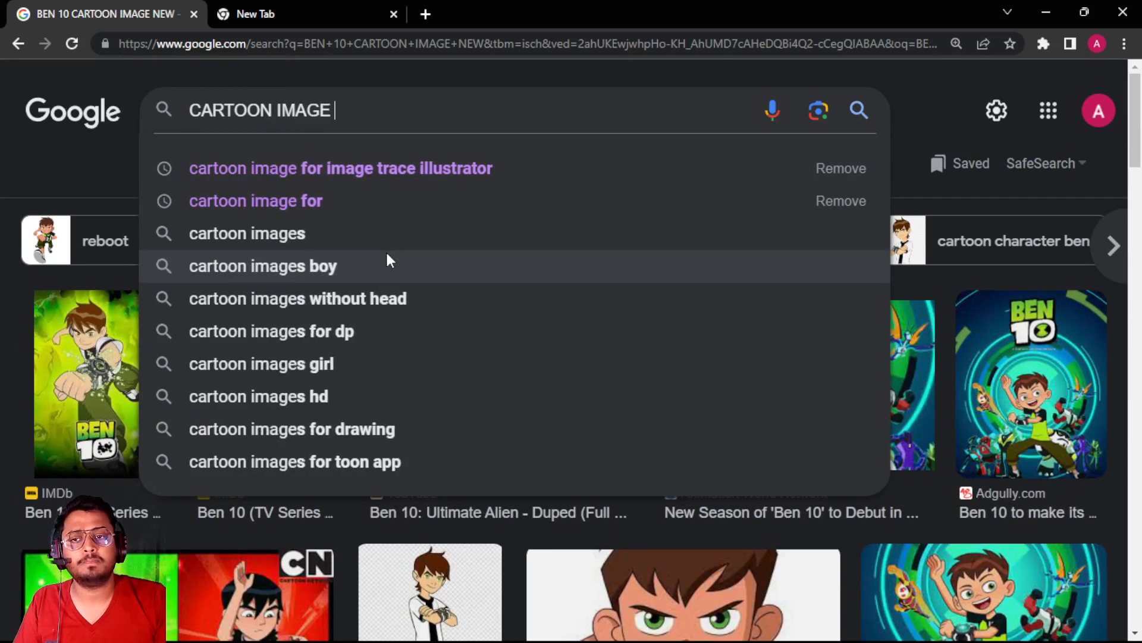
type(" BOY")
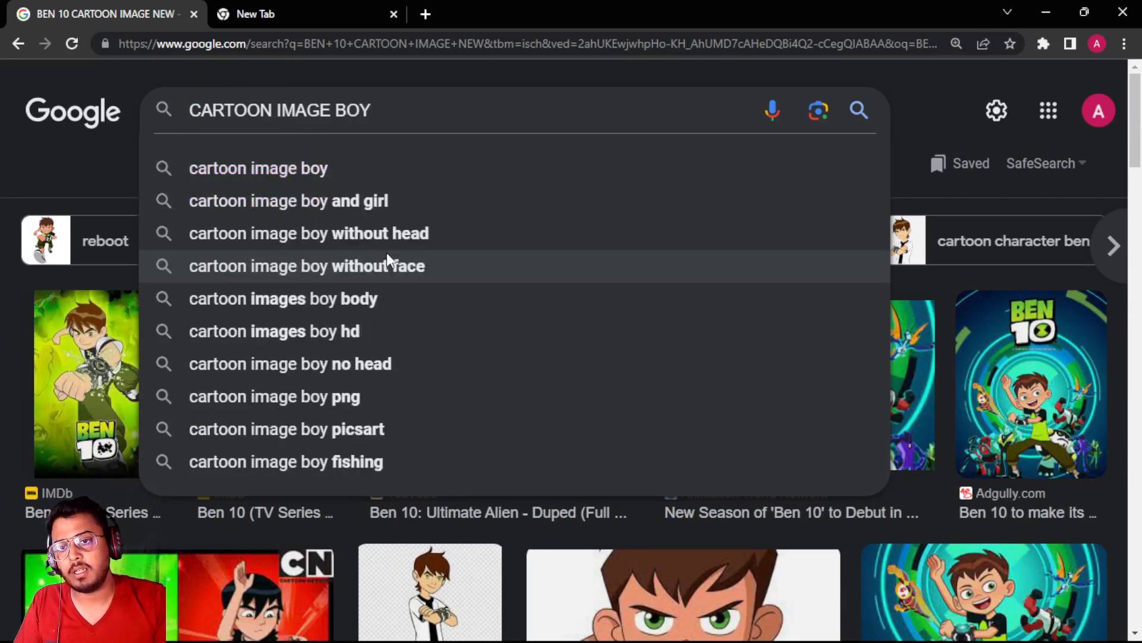
key("Return")
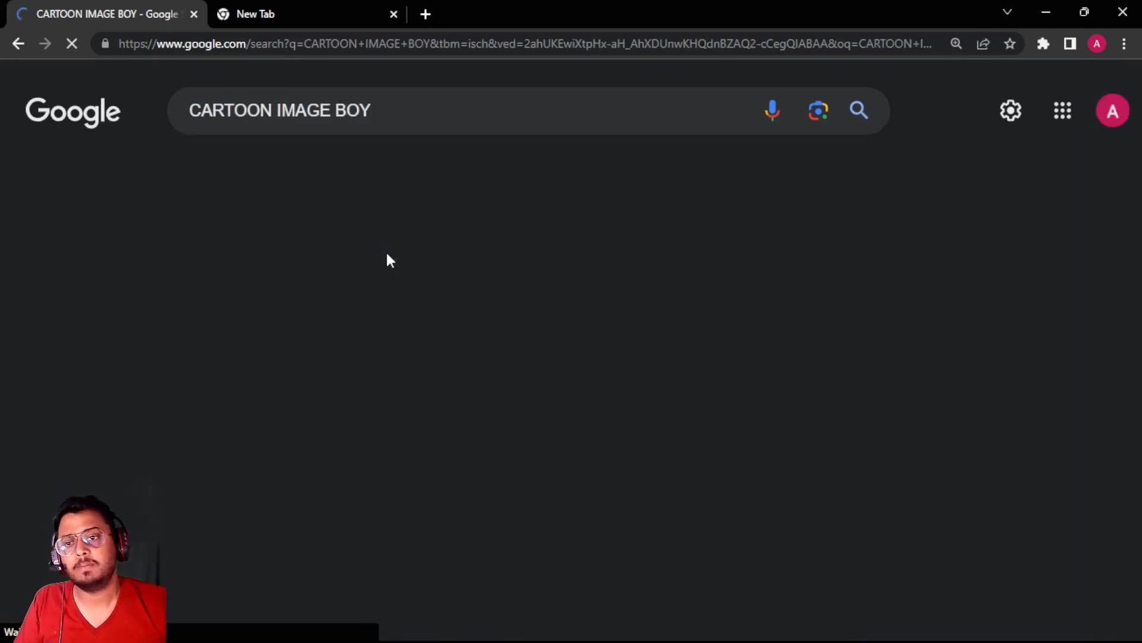
scroll(384, 263, "down", 7)
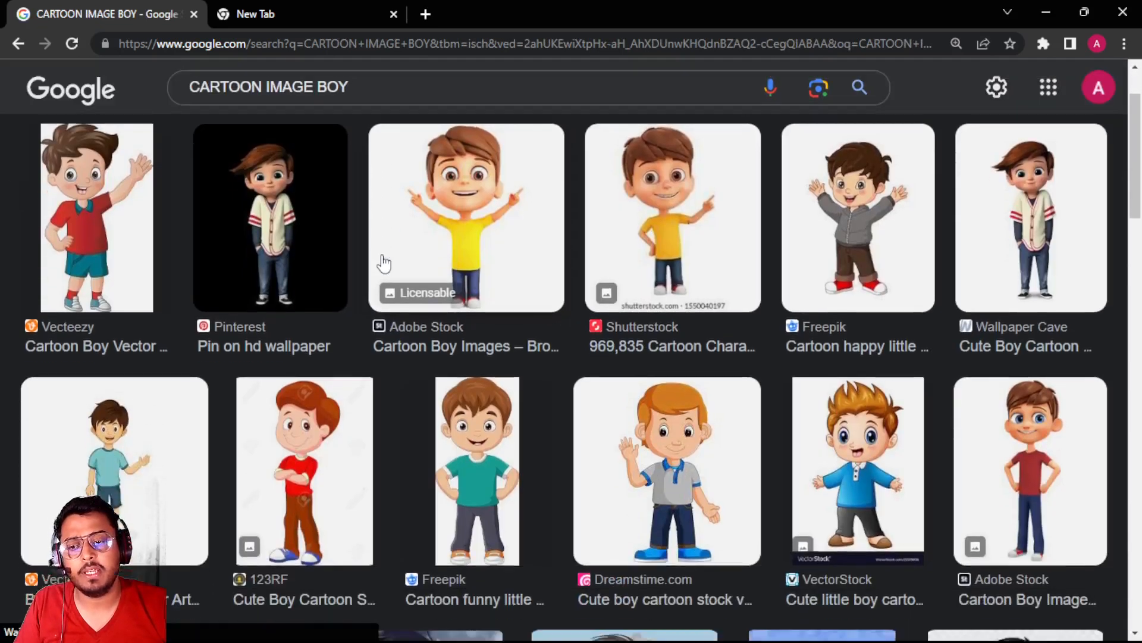
scroll(381, 261, "up", 7)
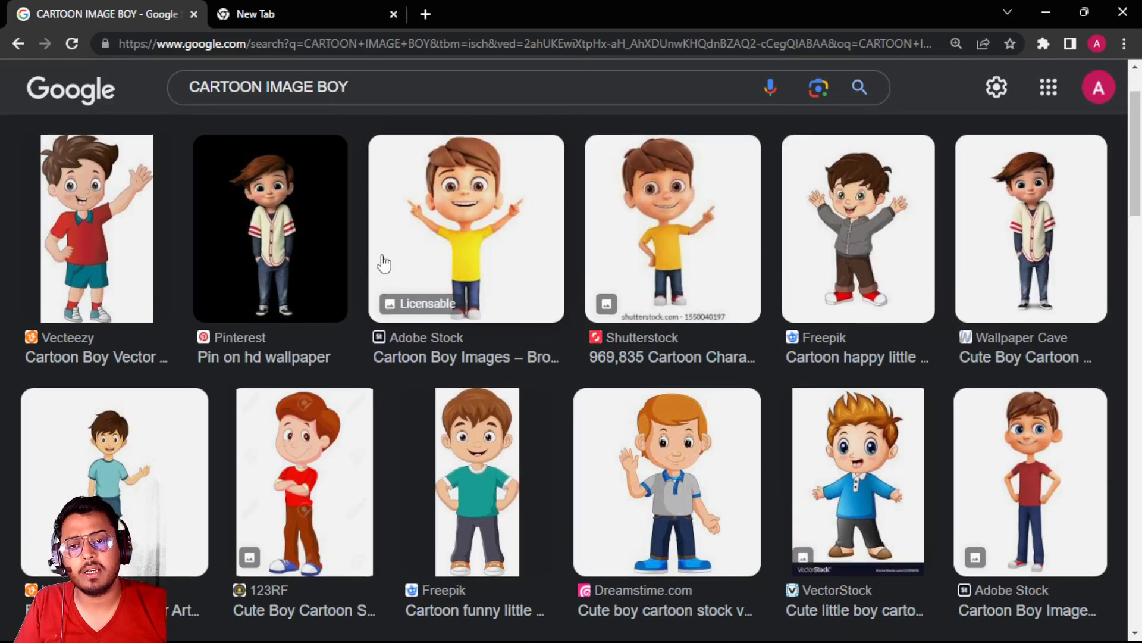
Copy the Adobe Stock picture of the cartoon boy in a yellow T-shirt with raised arms
left_click(434, 226)
right_click(891, 361)
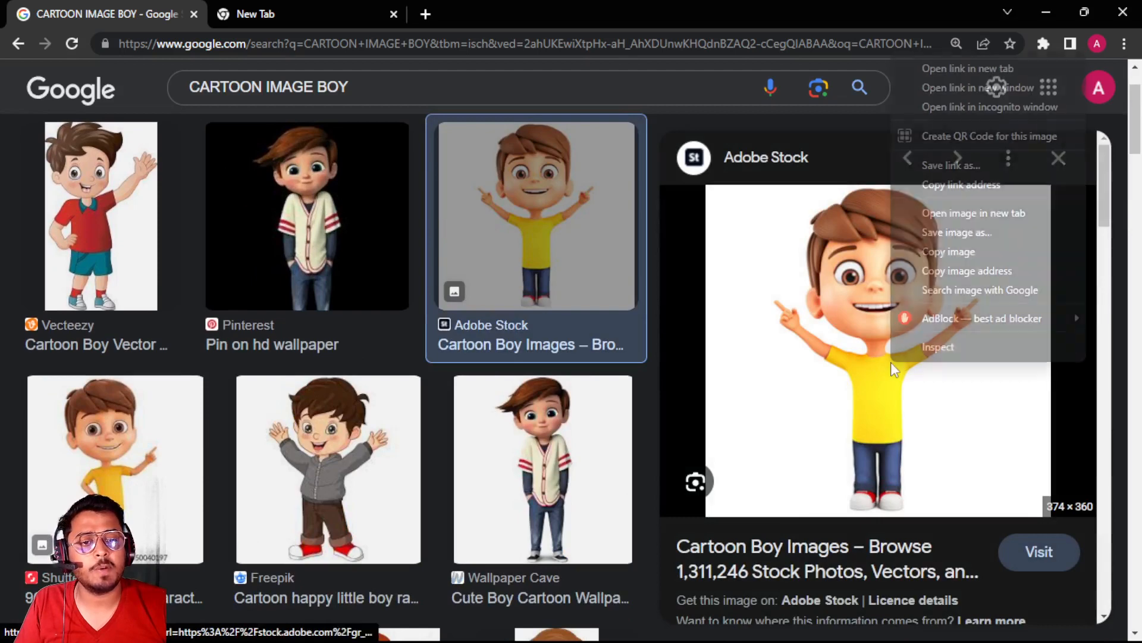
left_click(961, 254)
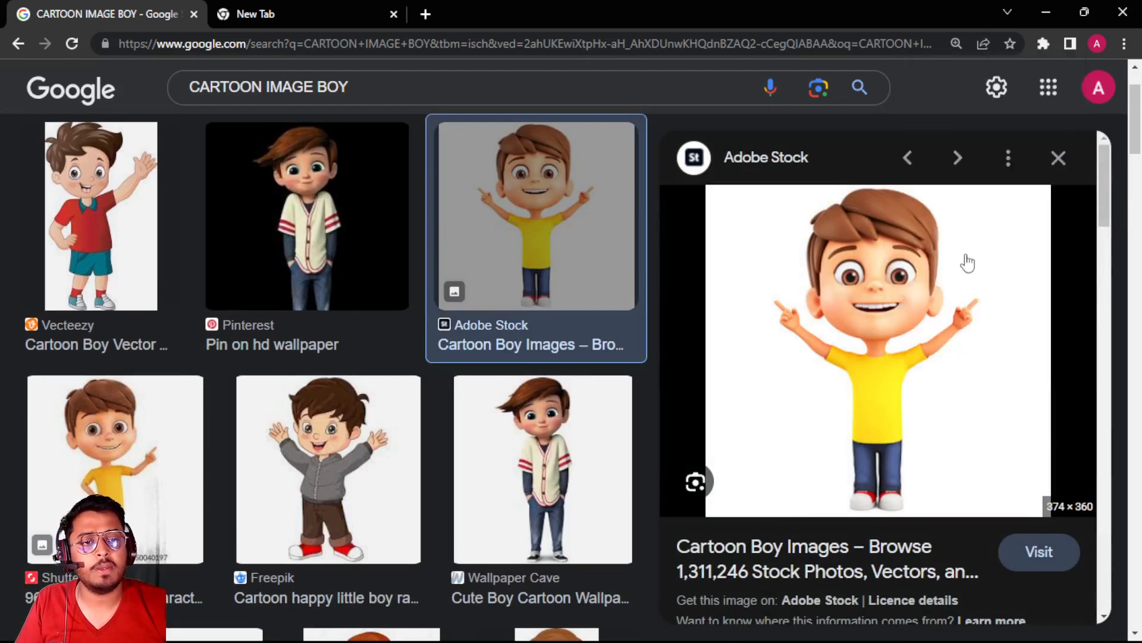
Switch to Illustrator, paste the cartoon boy onto the empty artboard and enlarge it to about 818 × 751 px
key("alt+Tab")
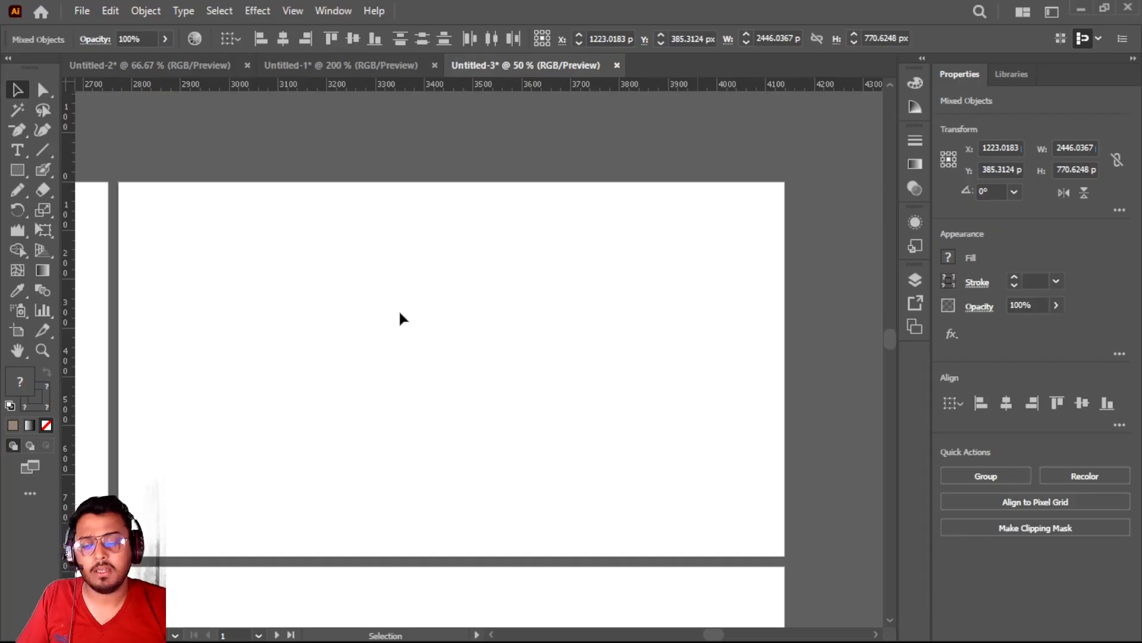
key("ctrl+v")
key("v")
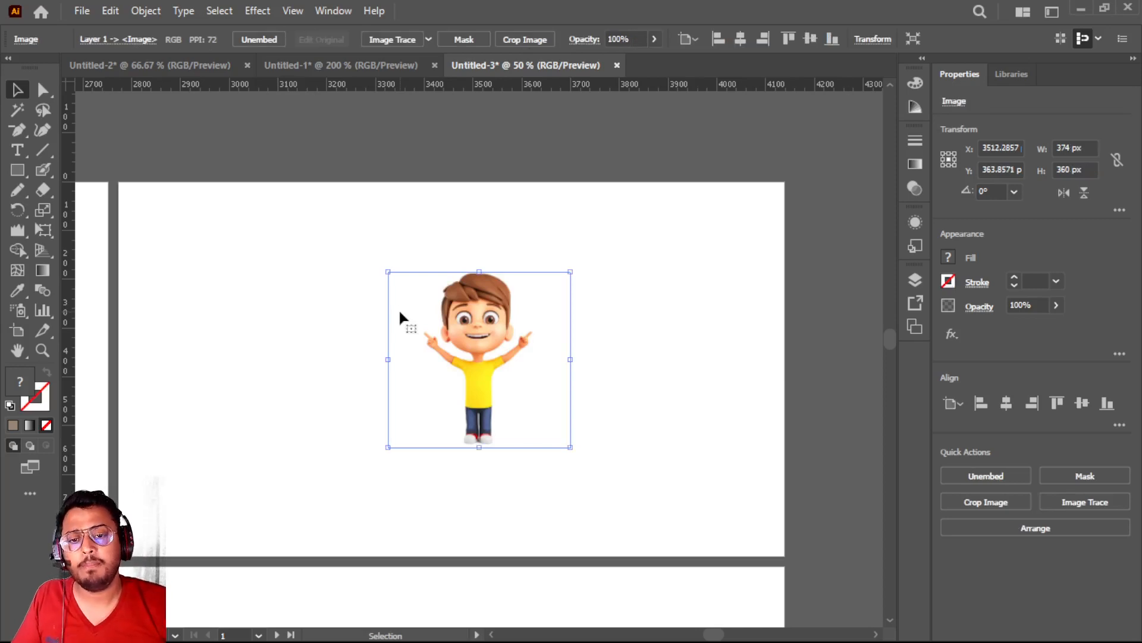
left_click_drag(387, 272, 254, 186)
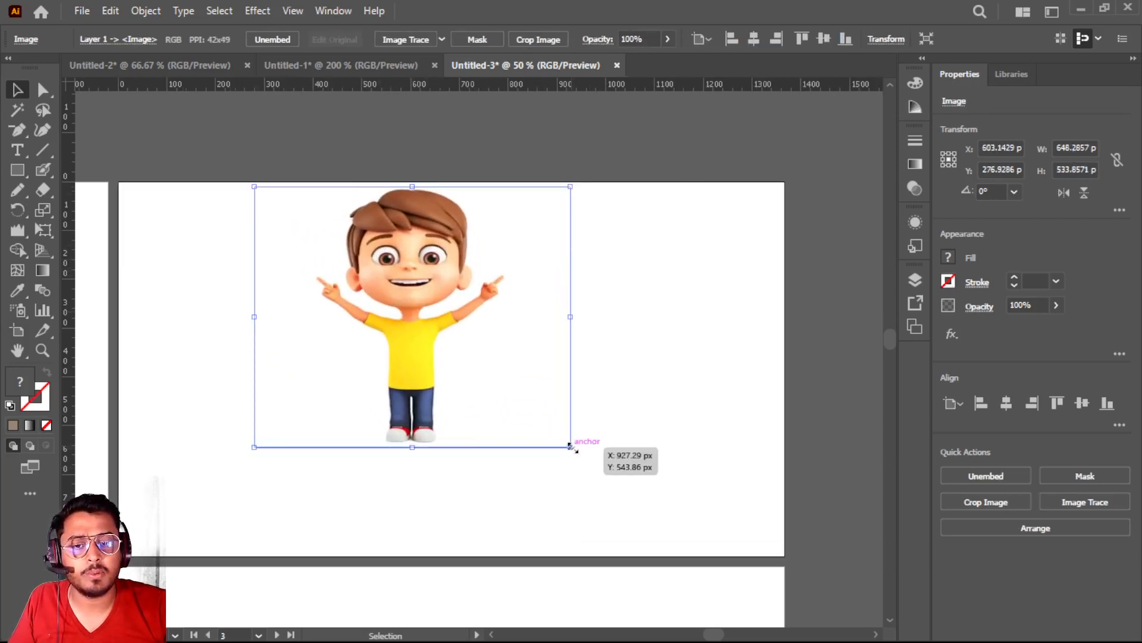
left_click_drag(570, 445, 653, 553)
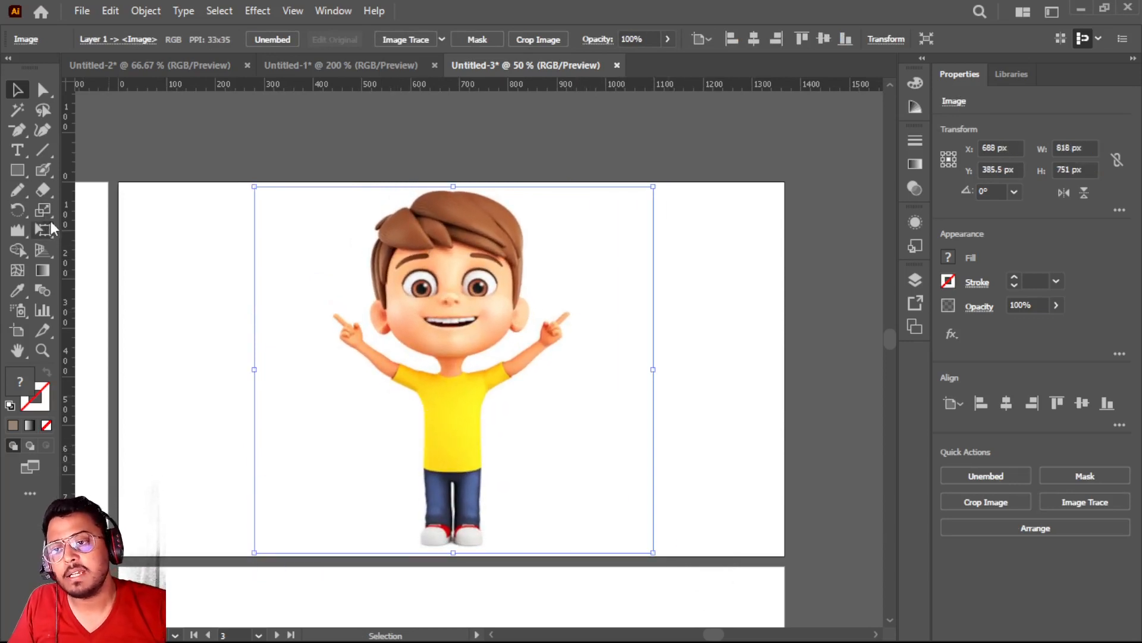
Try to use the Puppet Warp tool on the cartoon boy image
left_click(43, 235)
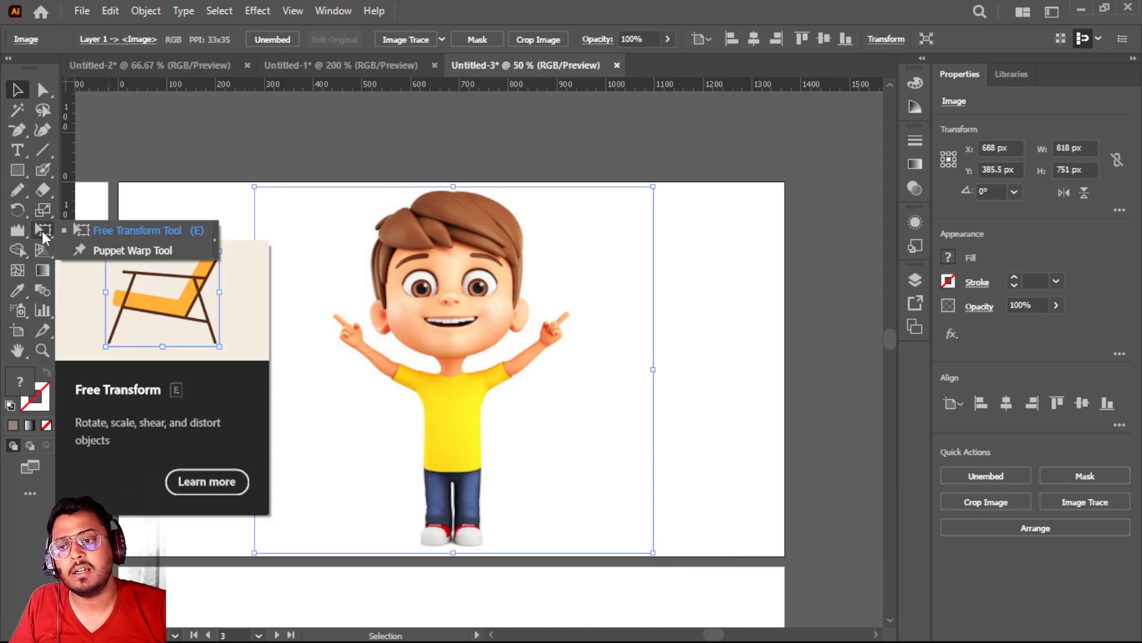
left_click(135, 249)
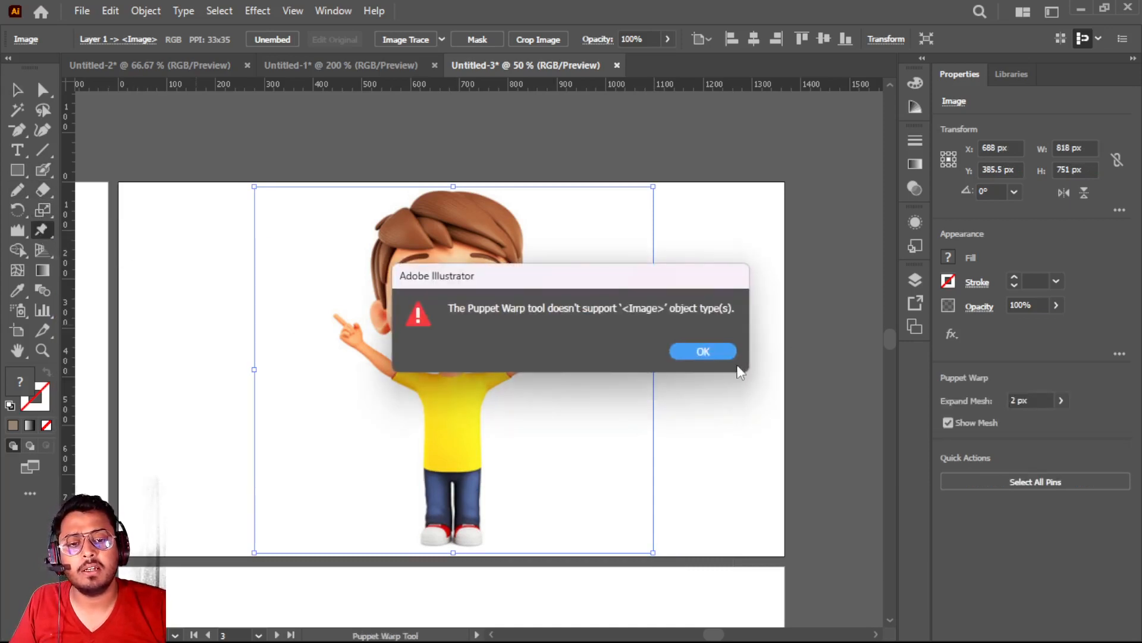
left_click(716, 351)
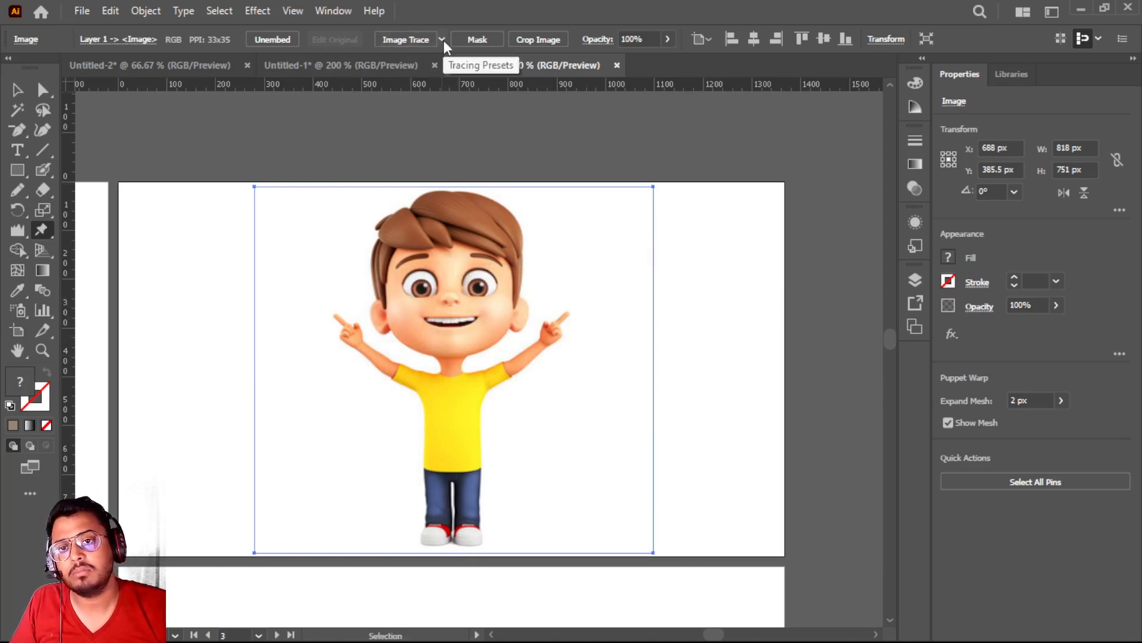
left_click(98, 244)
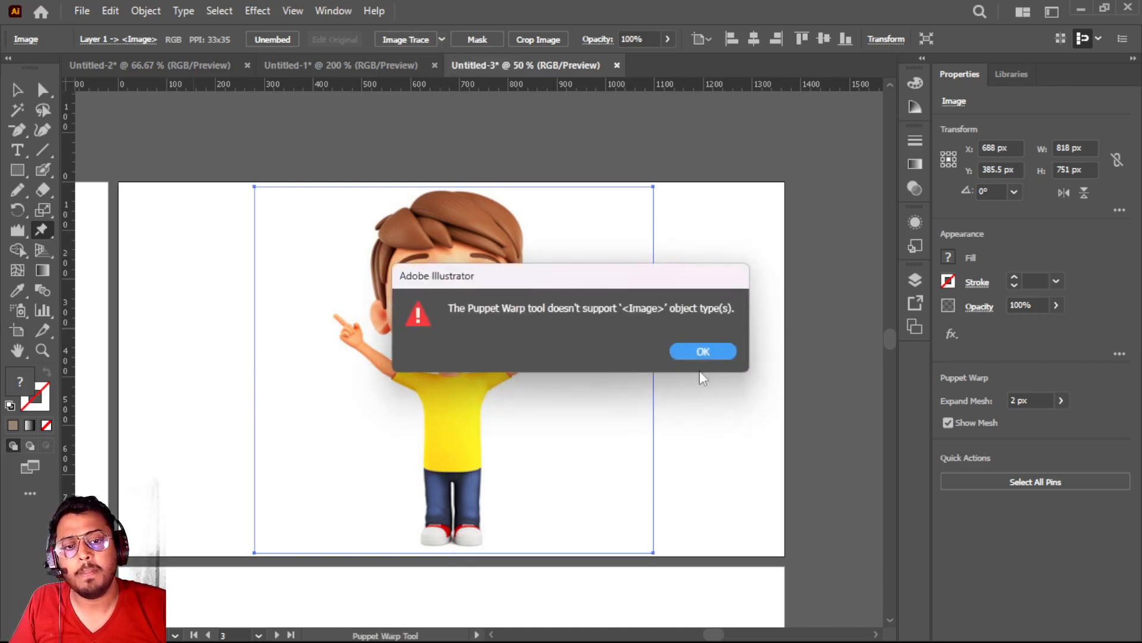
left_click(704, 351)
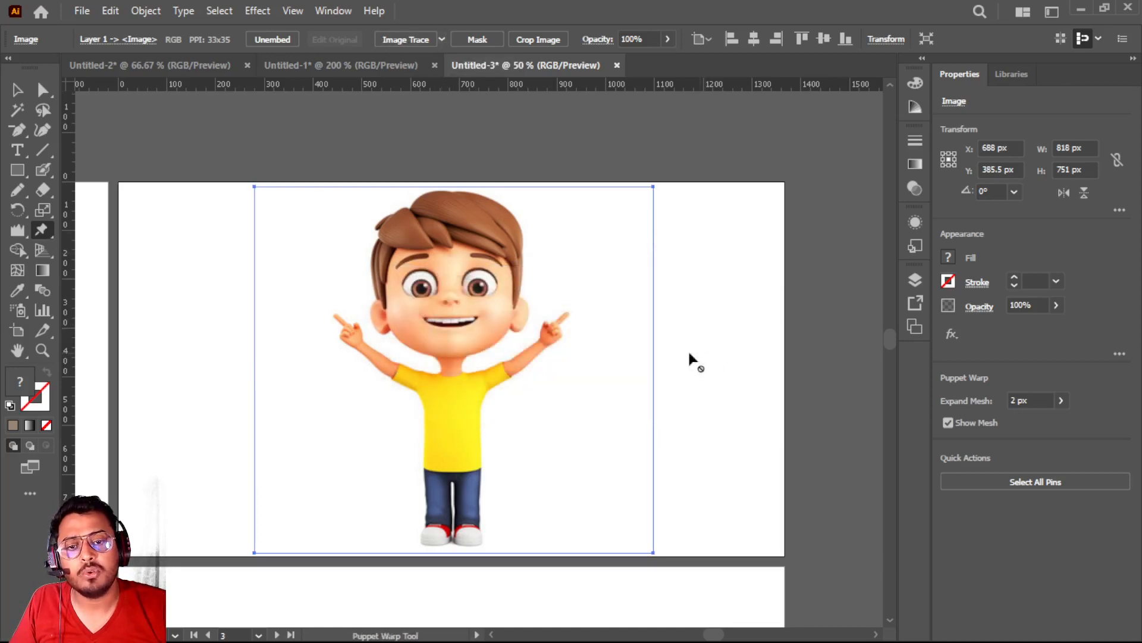
Trace the cartoon boy image with the High Fidelity Photo preset
left_click(441, 39)
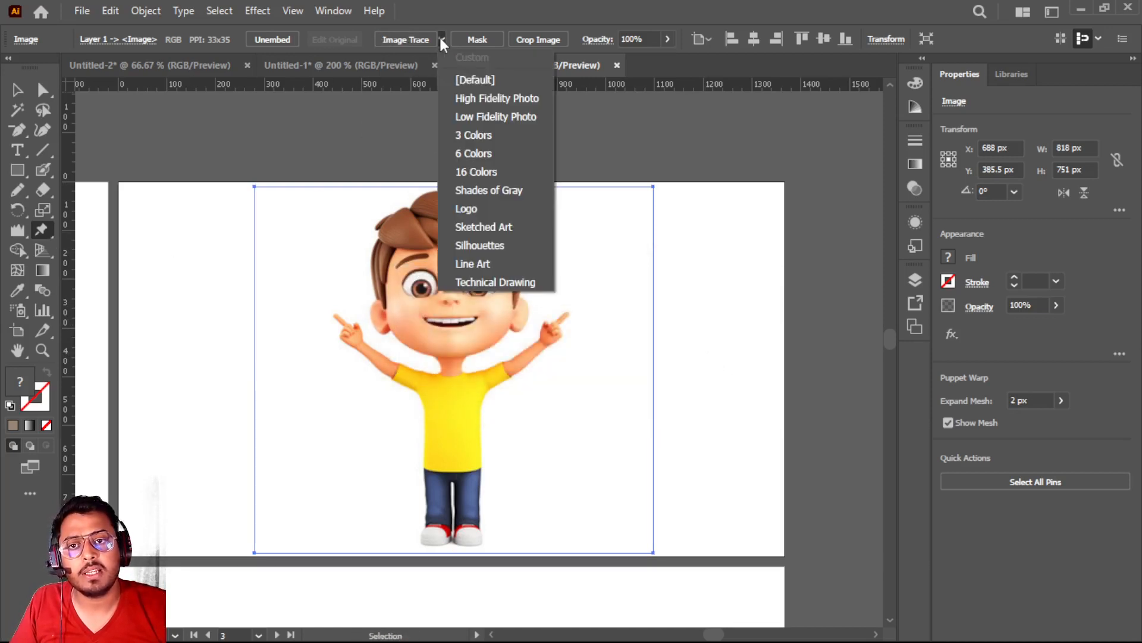
left_click(483, 98)
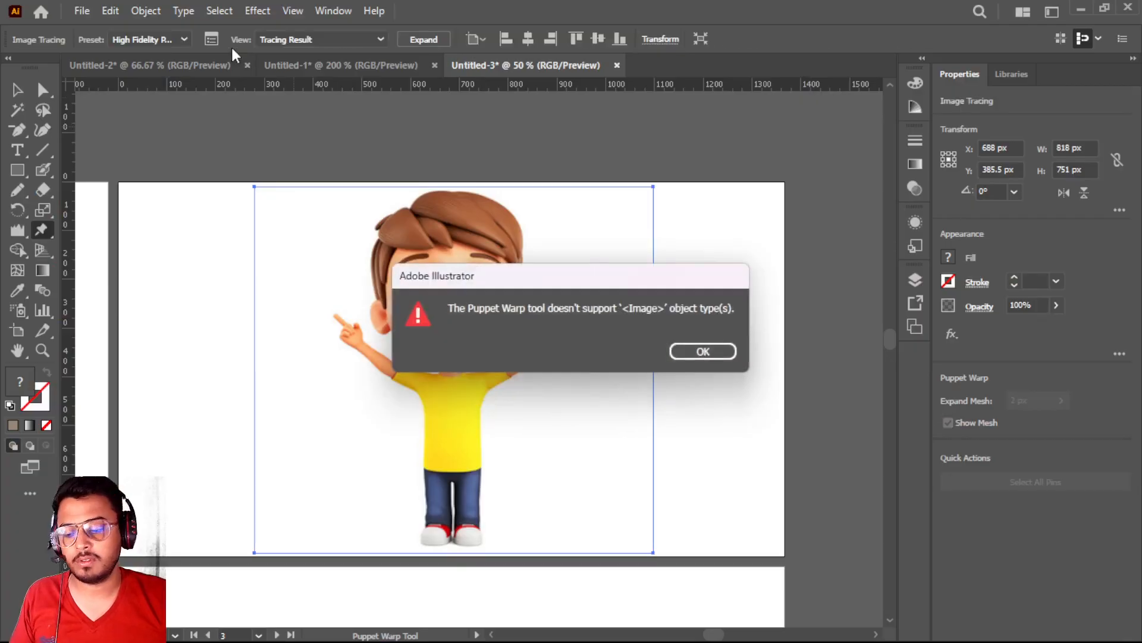
left_click(712, 356)
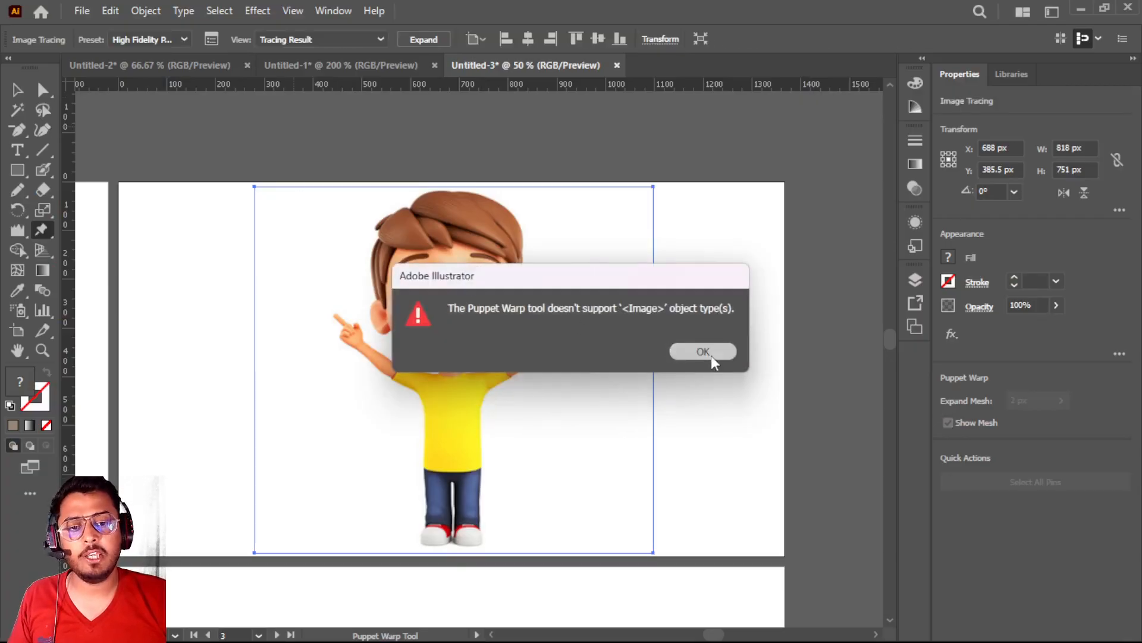
Delete the traced cartoon boy from the artboard
left_click(447, 262)
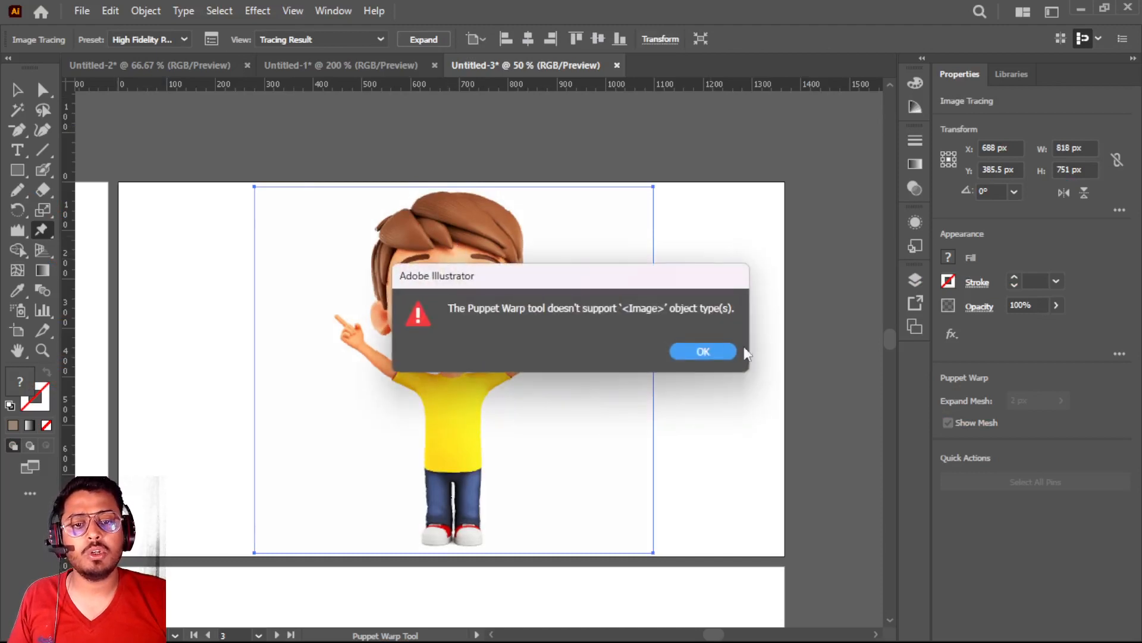
left_click(720, 352)
key("Delete")
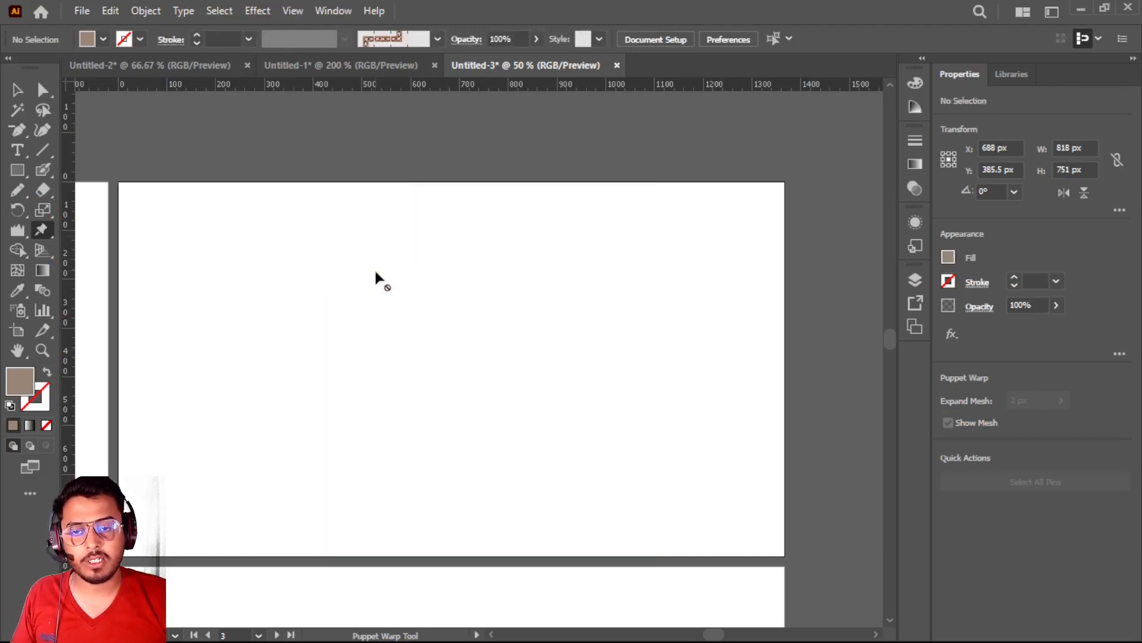
Switch to Chrome and search Google Images for "DOG CARTOON IMAGE STANDING"
key("alt+Tab")
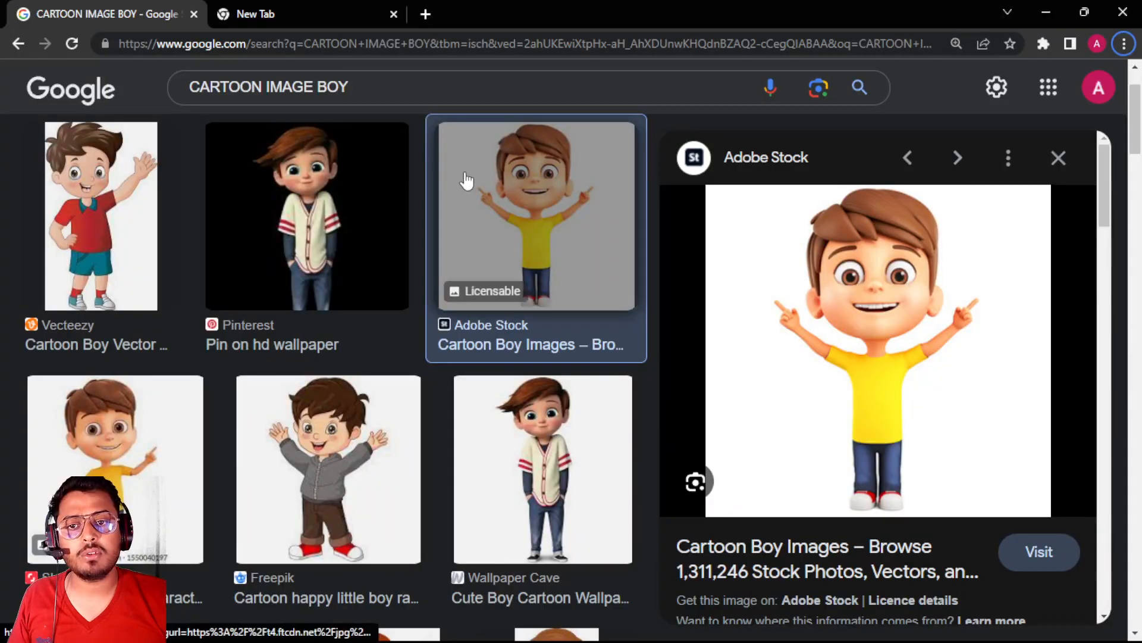
left_click(357, 86)
key("ctrl+a")
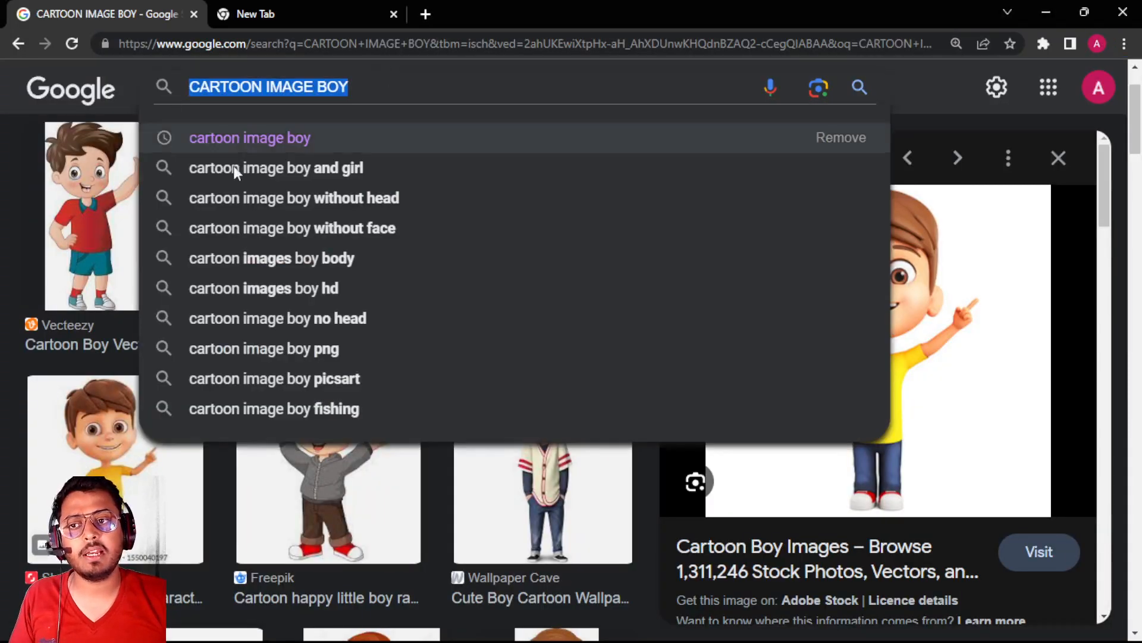
type("GOG")
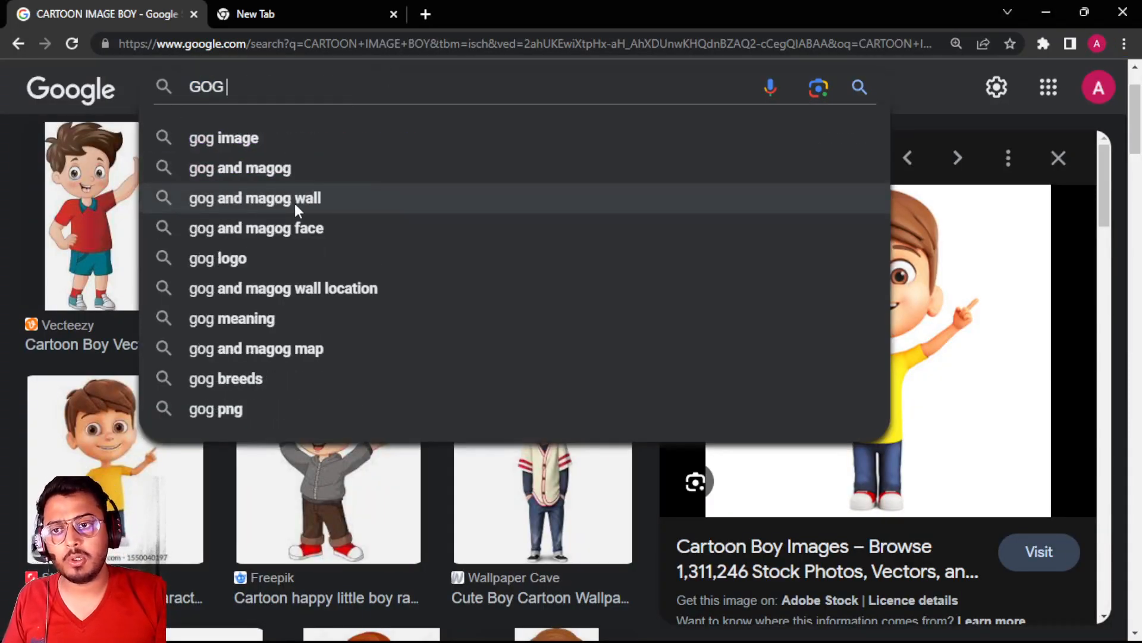
key("BackSpace")
key("BackSpace")
key("BackSpace")
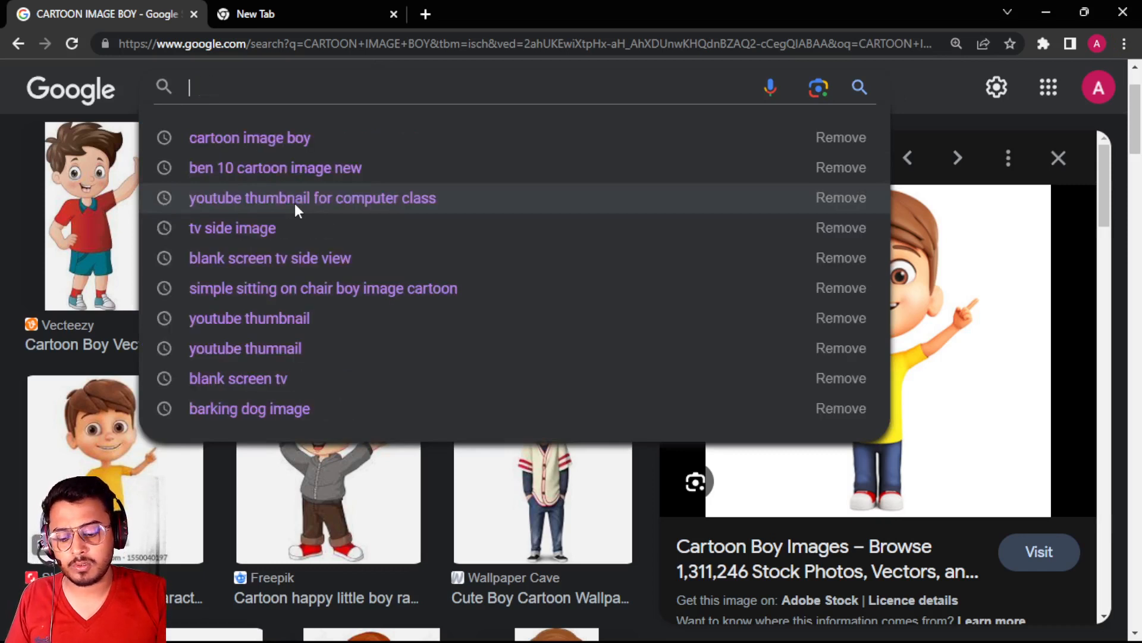
type("DOG CARTO")
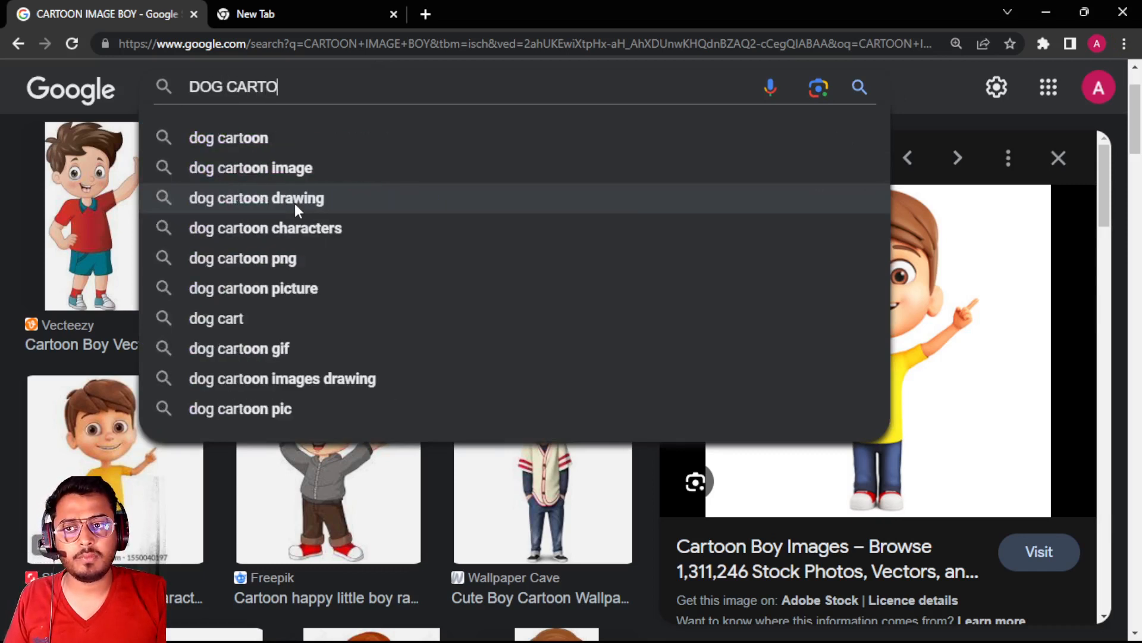
type("ON IMAGE")
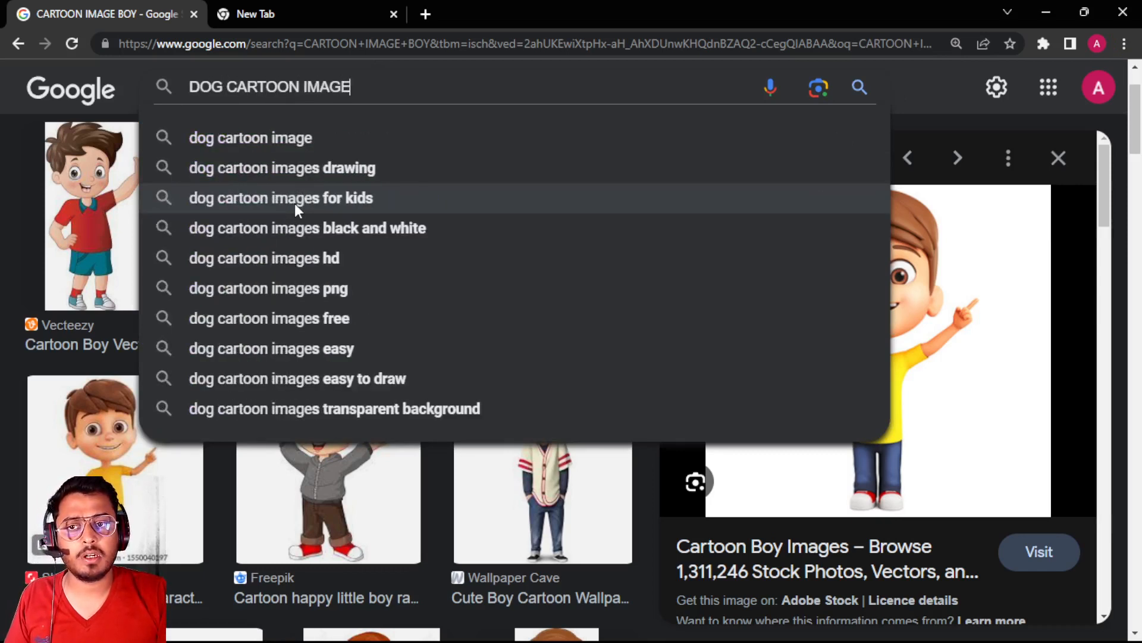
type(" STA")
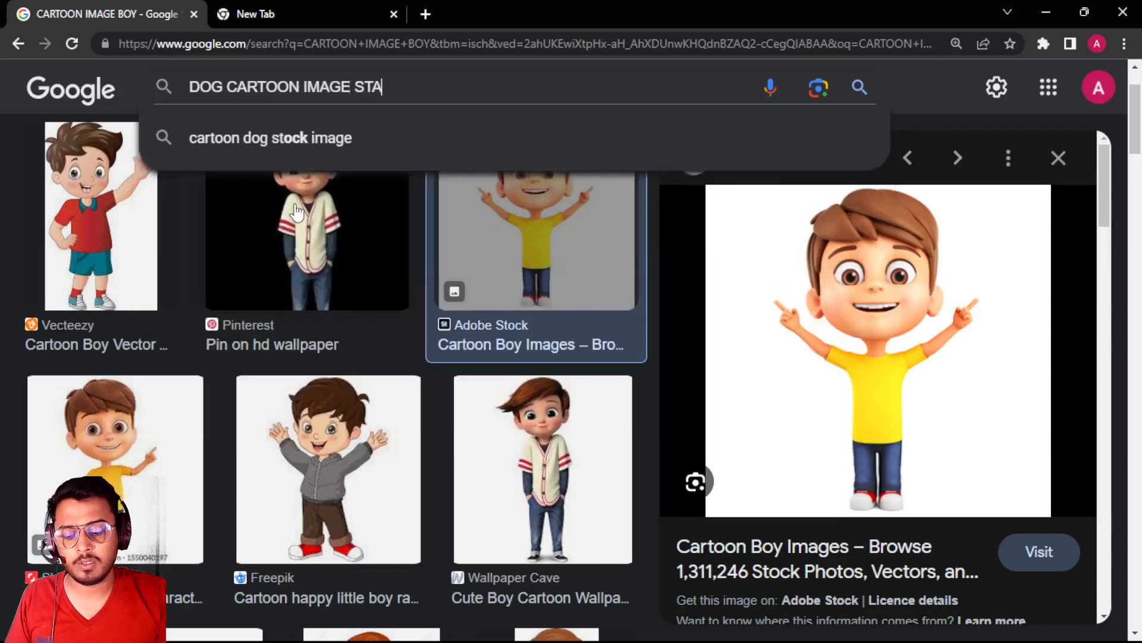
type("NDING")
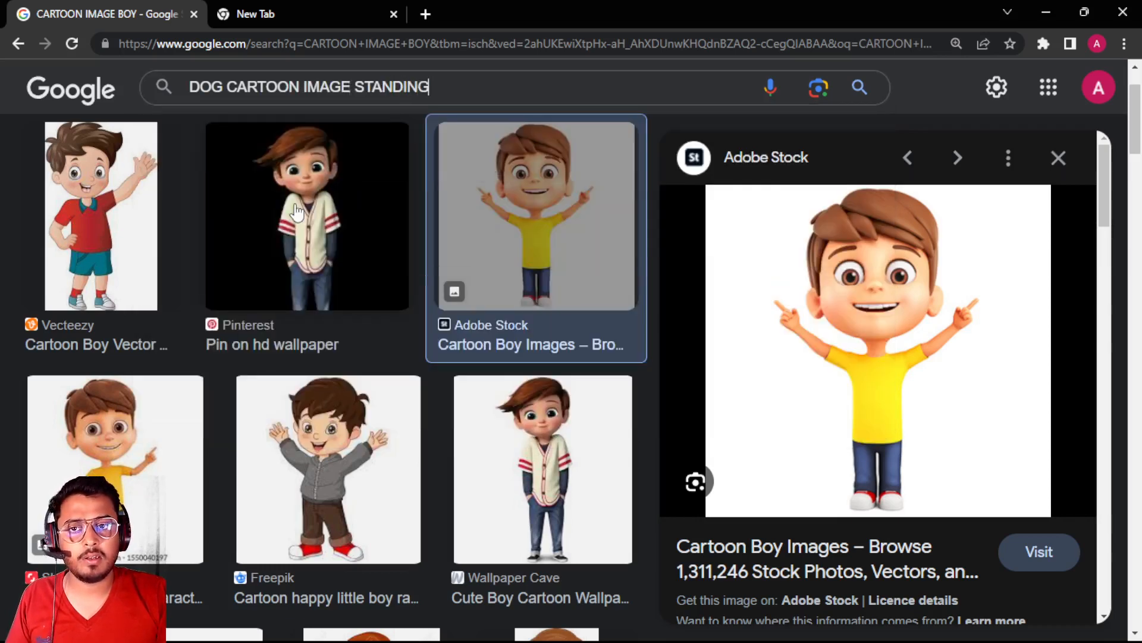
key("Return")
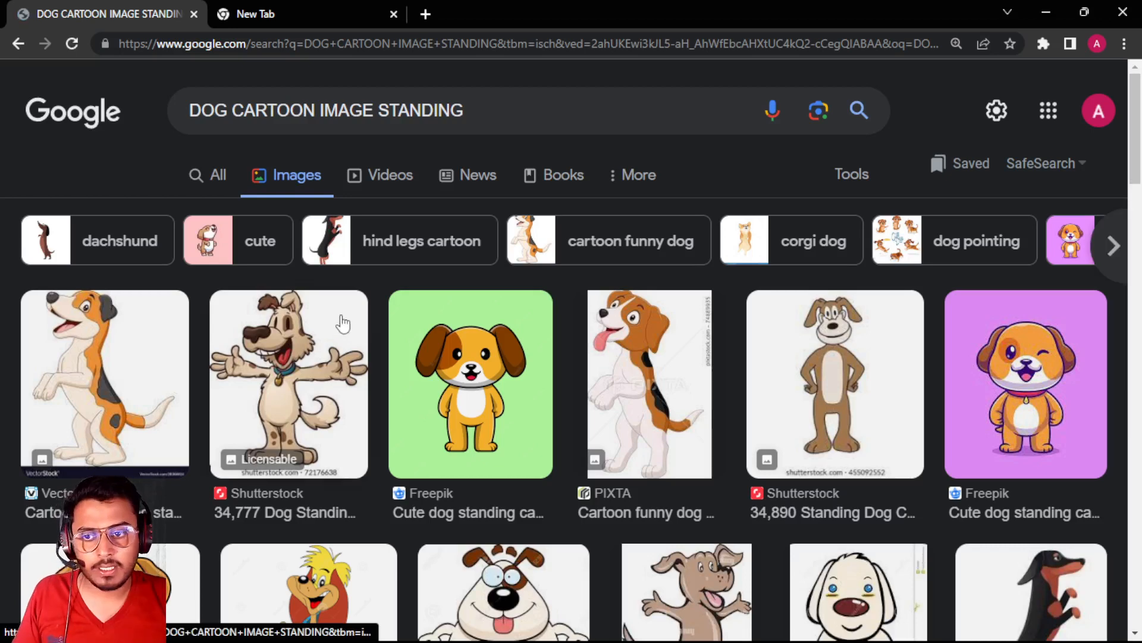
Copy the Bigstock picture of the brown and white dog standing on four legs with its tail raised
scroll(348, 329, "down", 2)
scroll(348, 329, "down", 3)
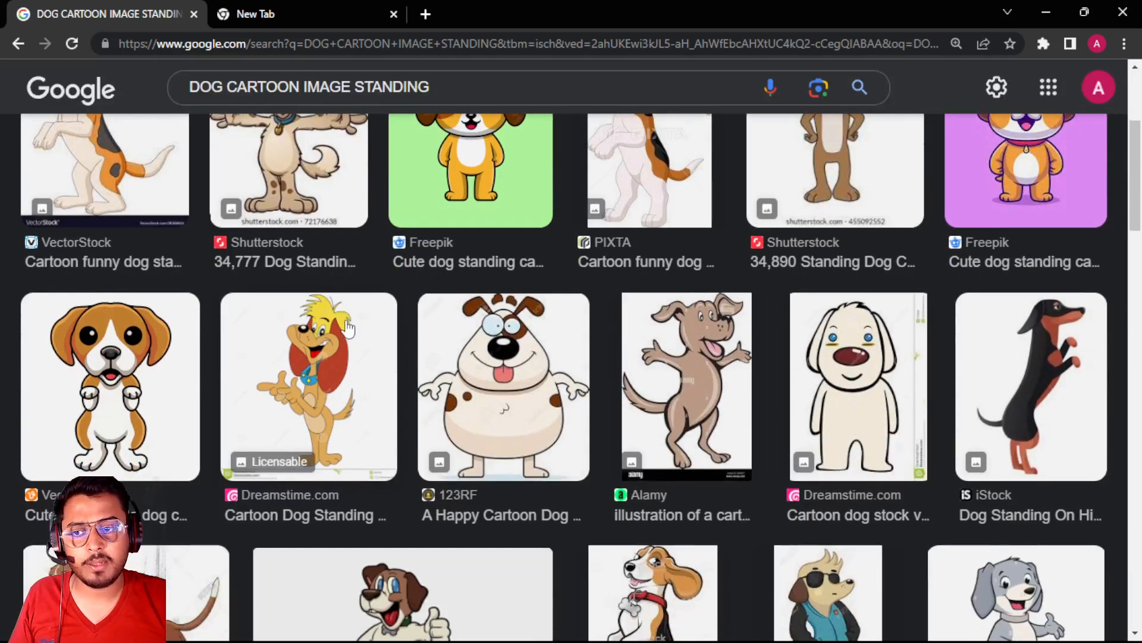
scroll(348, 329, "down", 4)
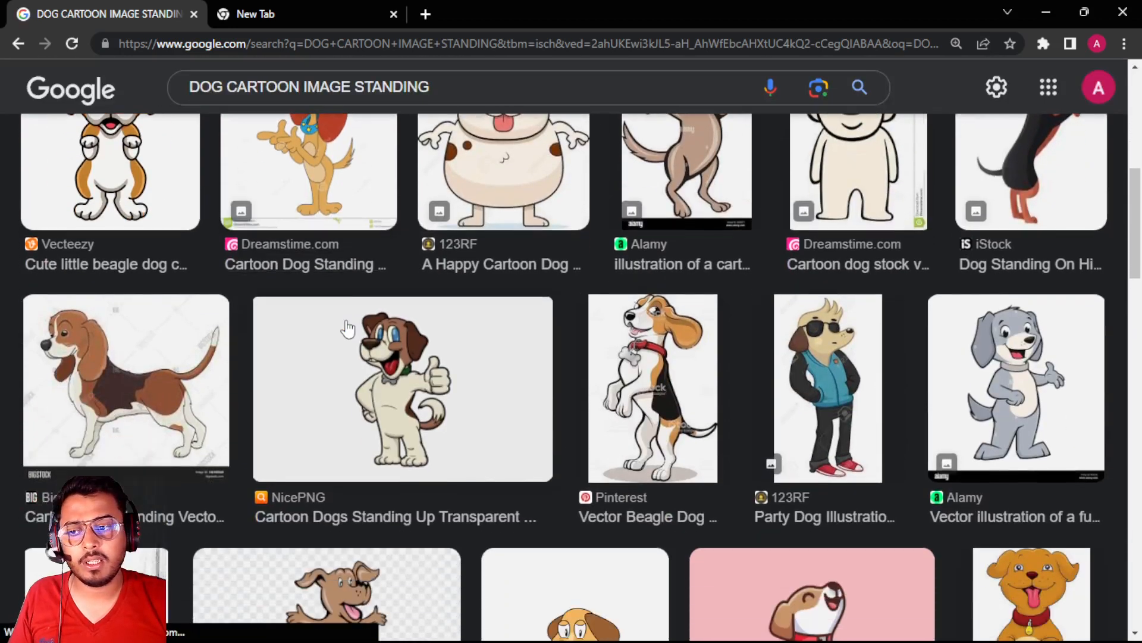
left_click(95, 375)
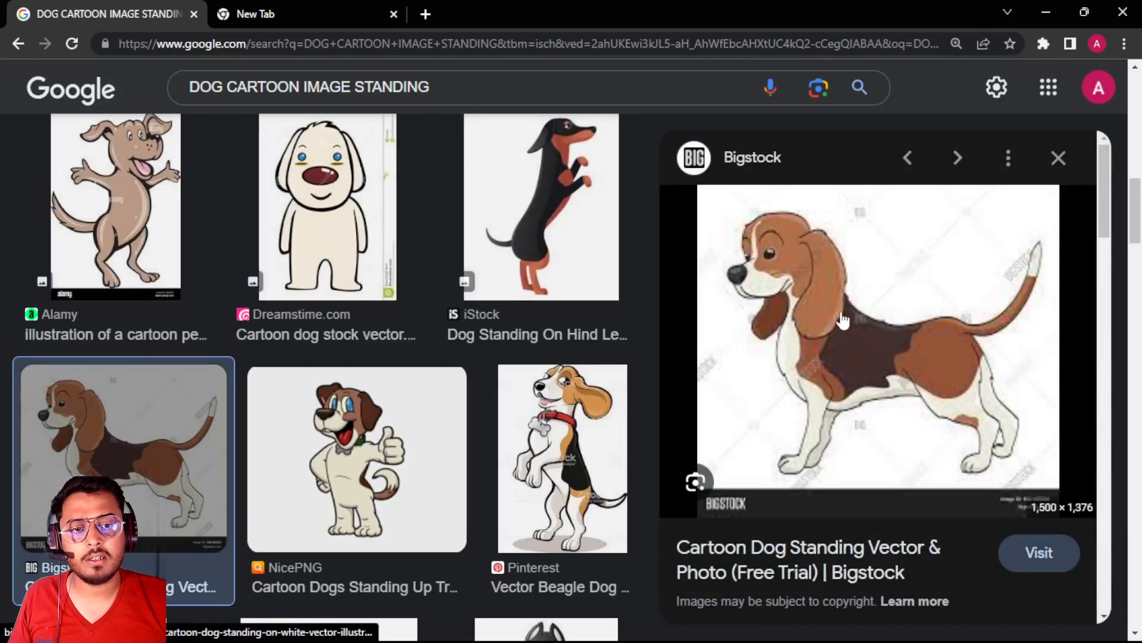
right_click(831, 309)
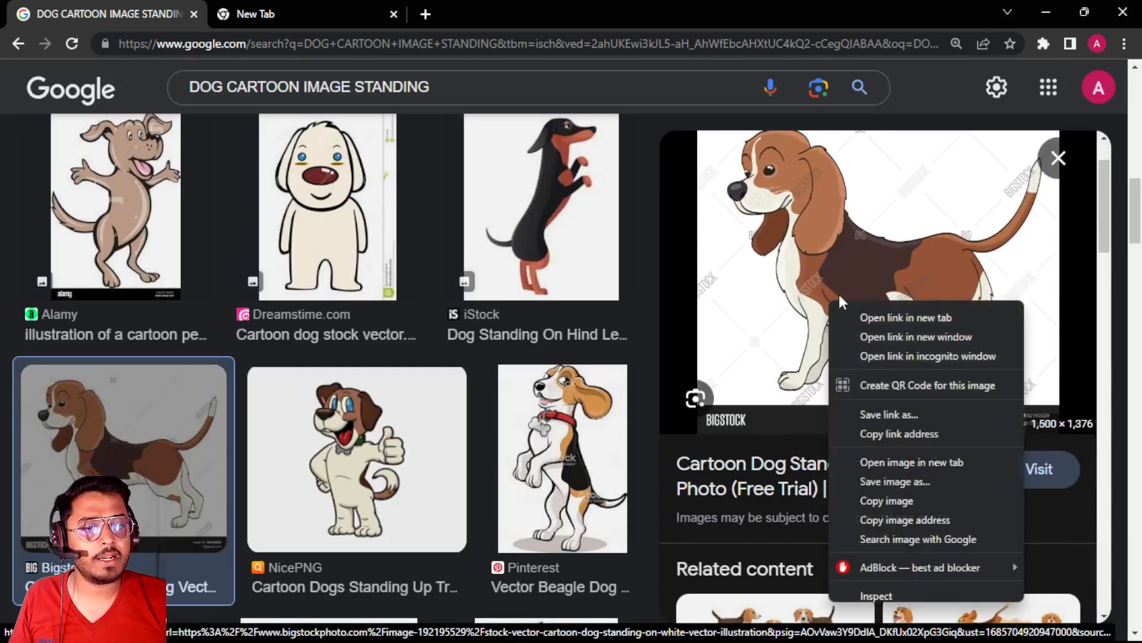
left_click(893, 498)
Switch to Illustrator and paste the dog image onto the empty artboard
key("alt+Tab")
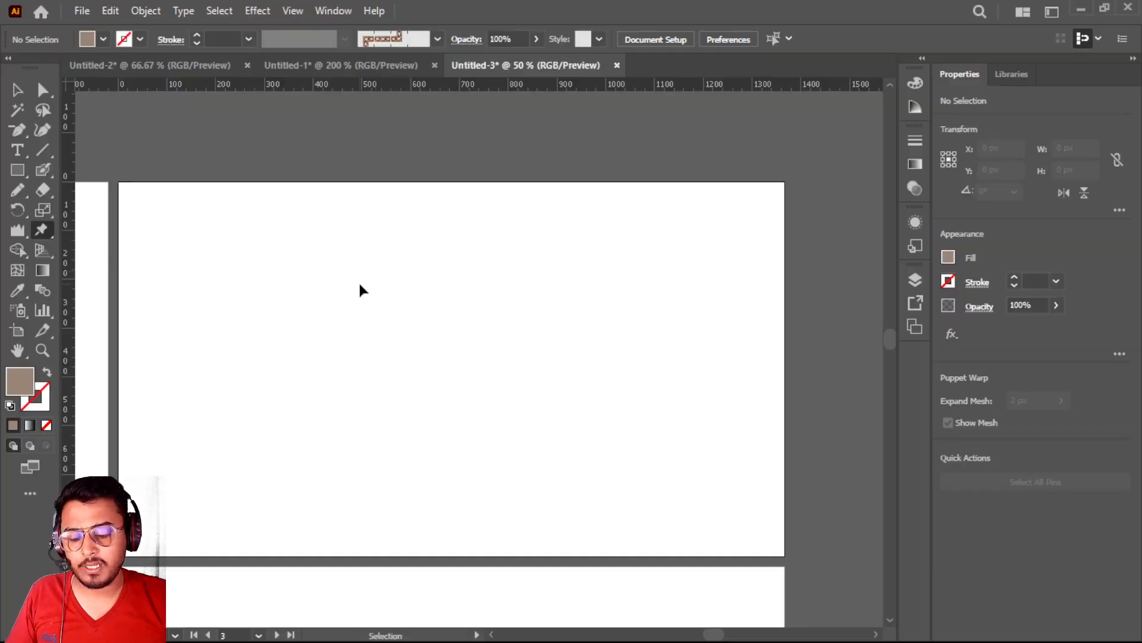
key("ctrl+v")
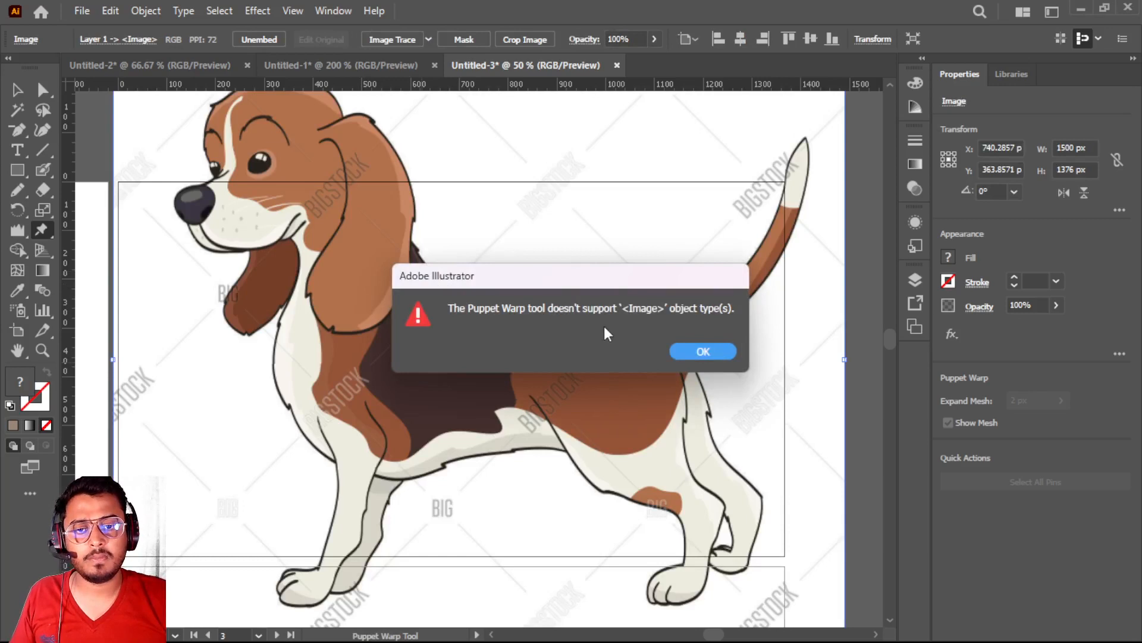
left_click(704, 352)
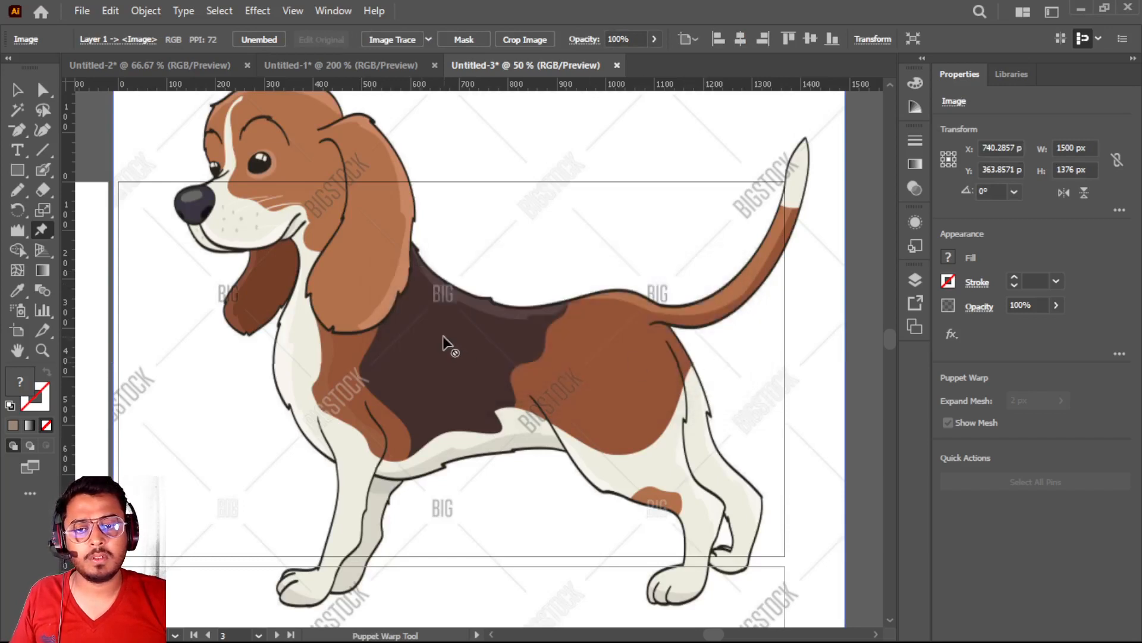
Shrink the dog image about its centre with the Selection tool to about 833 × 764 px
scroll(444, 344, "down", 2)
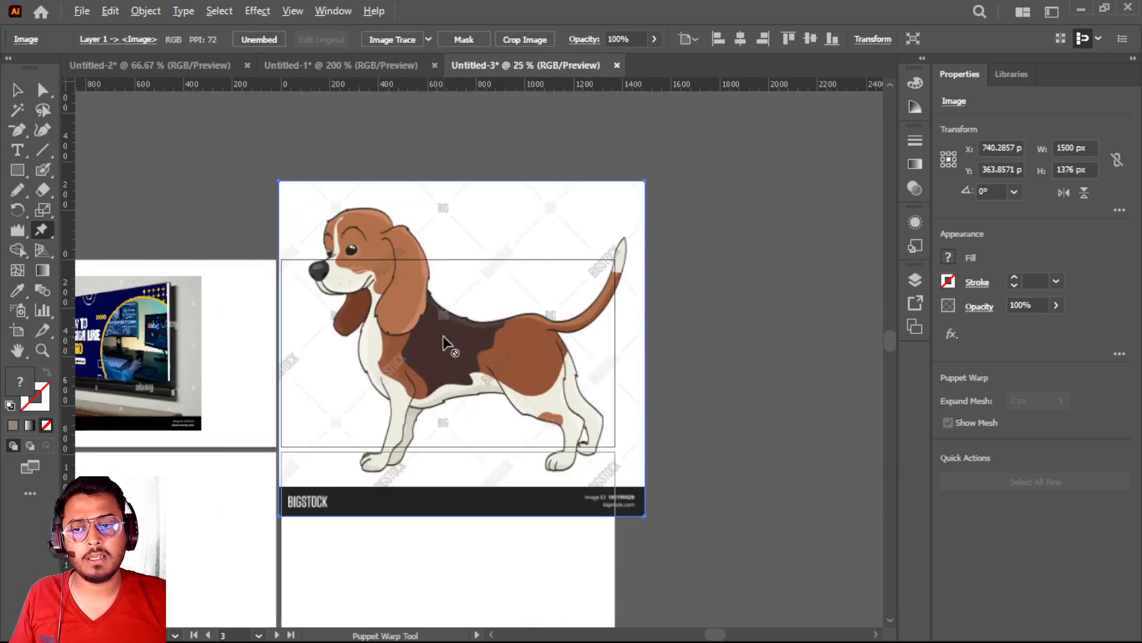
left_click(280, 182)
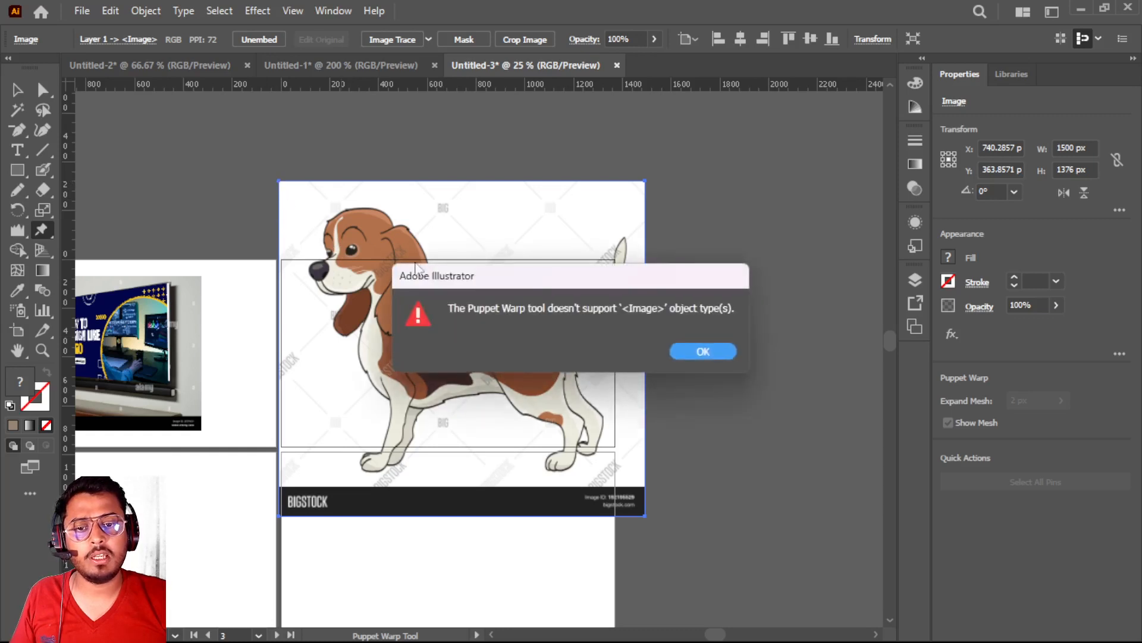
left_click(721, 352)
left_click(515, 333)
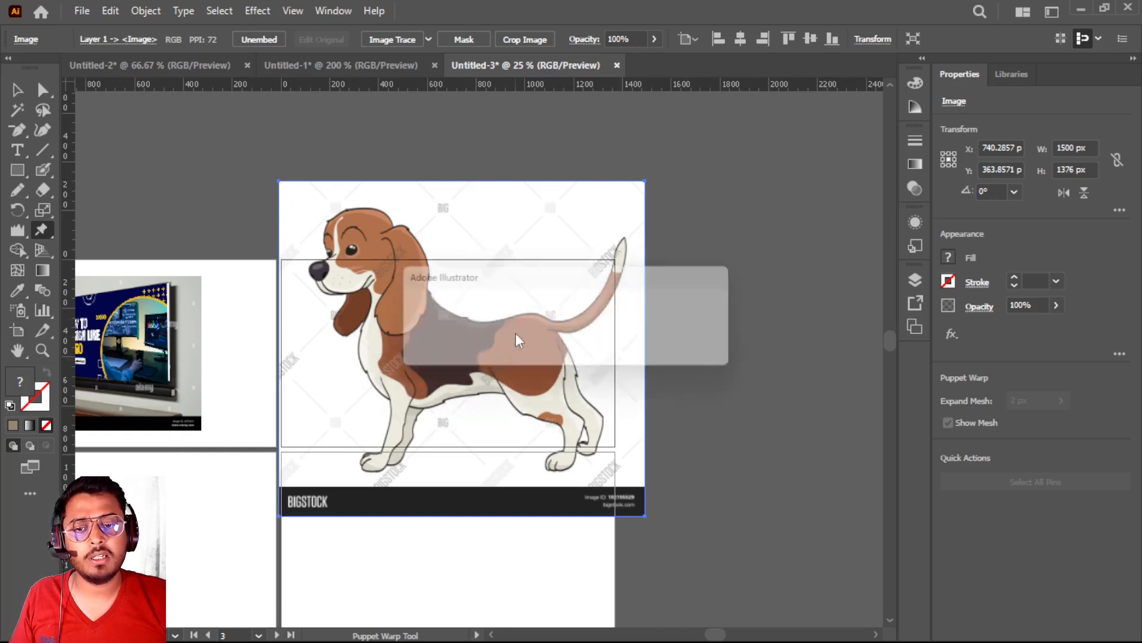
left_click(702, 354)
left_click(16, 89)
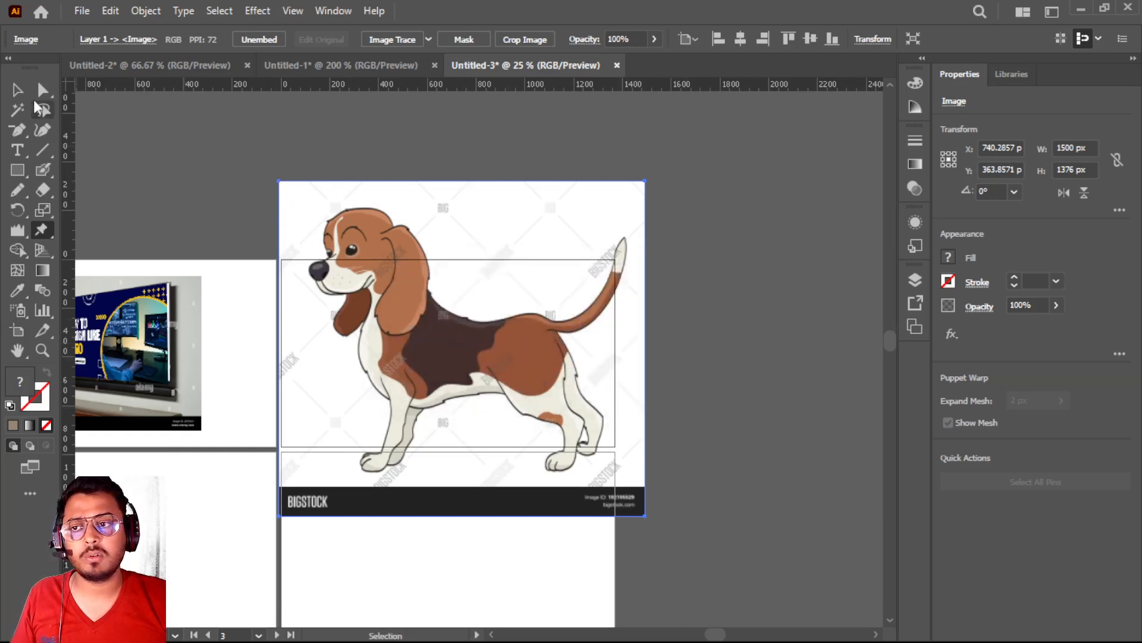
left_click_drag(279, 180, 357, 257)
scroll(378, 265, "up", 3)
scroll(378, 266, "down", 3)
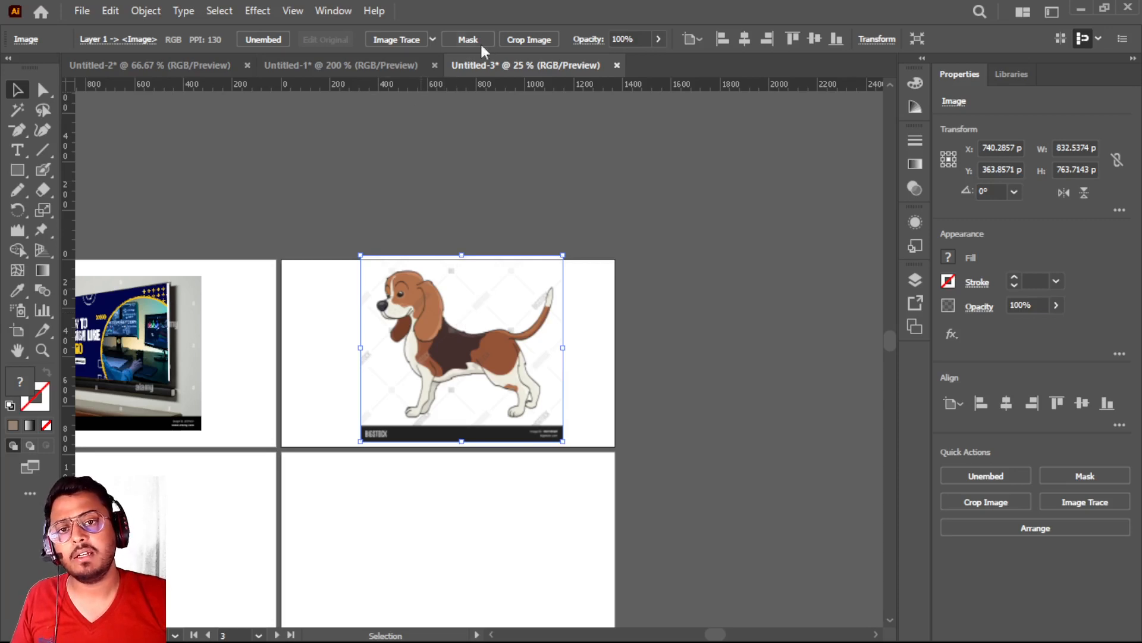
Crop the dog image to about 832 × 631 px, keeping the paws and cutting off the black Bigstock band
left_click(526, 39)
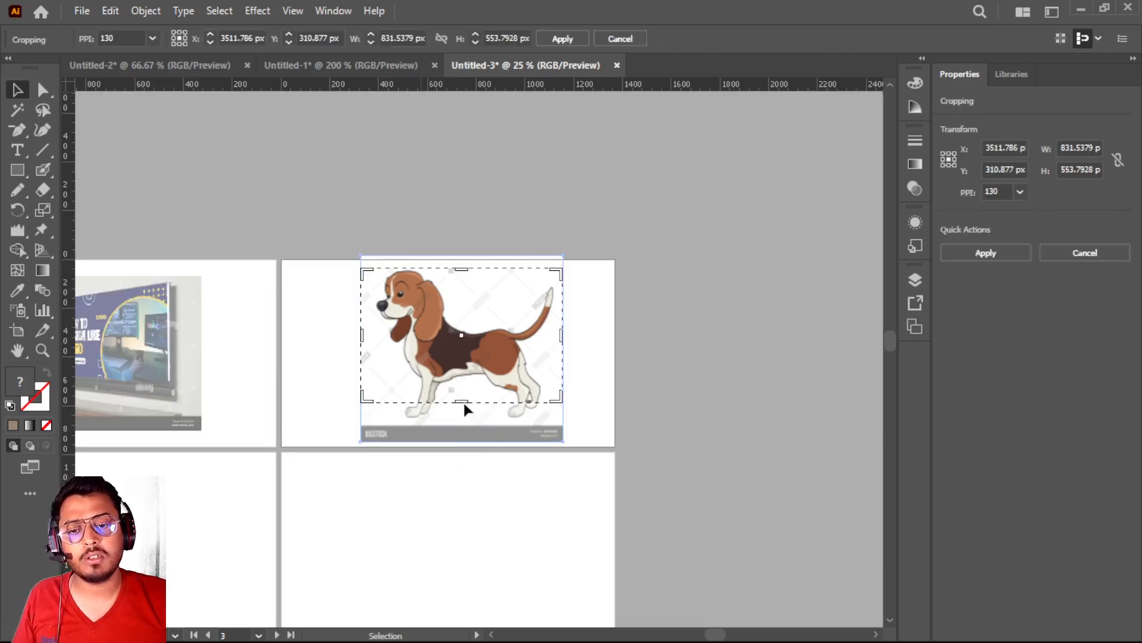
left_click_drag(462, 403, 458, 419)
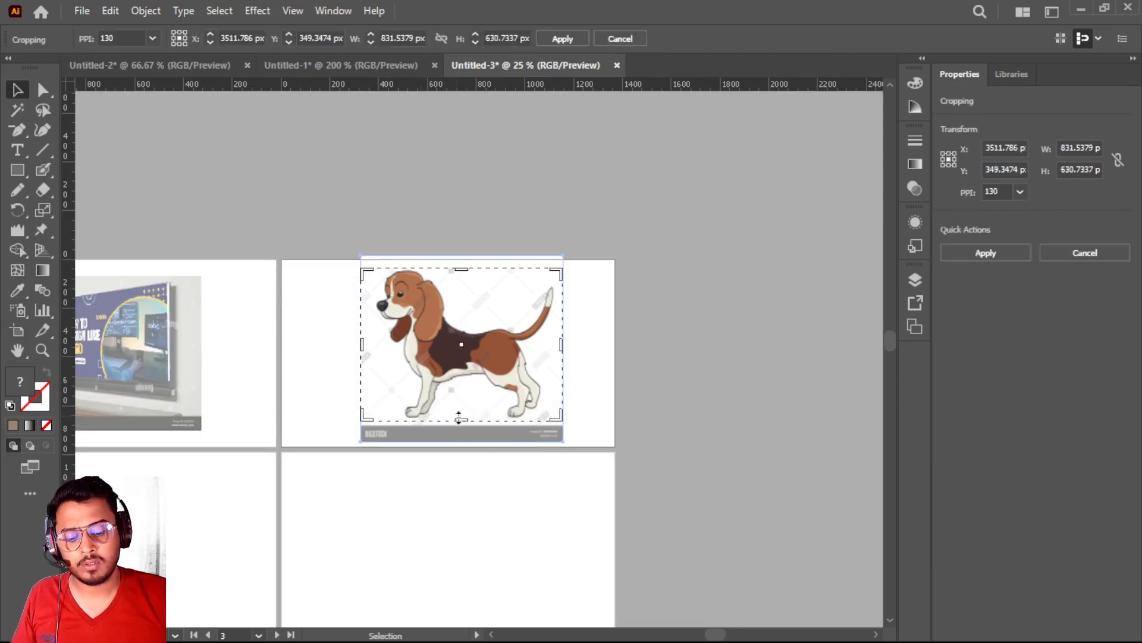
key("Return")
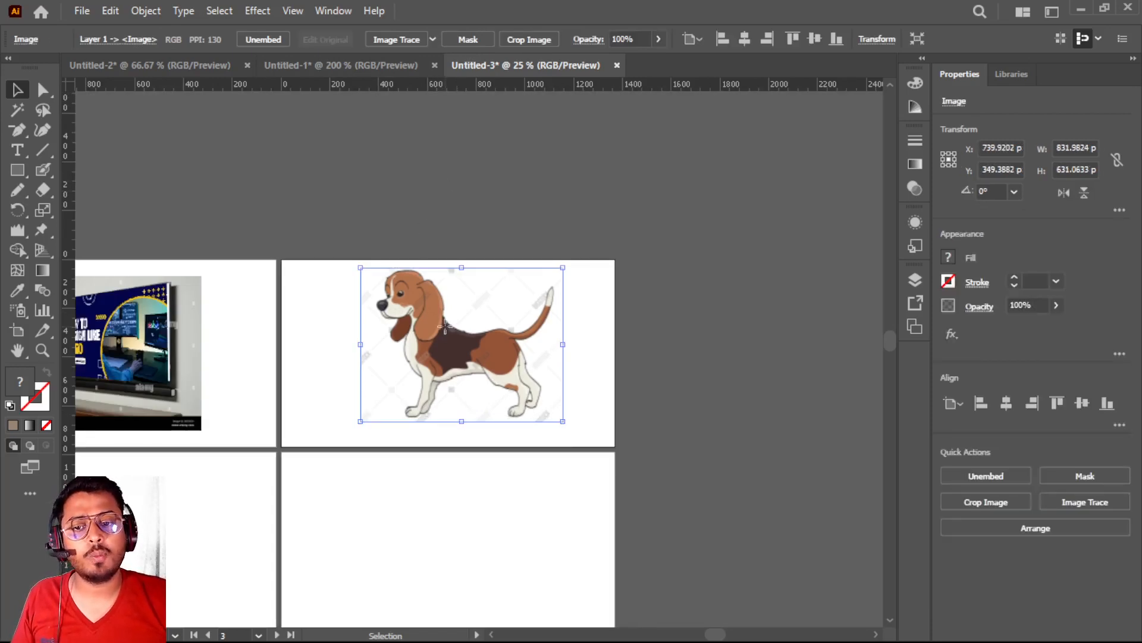
Trace the cropped dog image with the default Image Trace preset
left_click(395, 39)
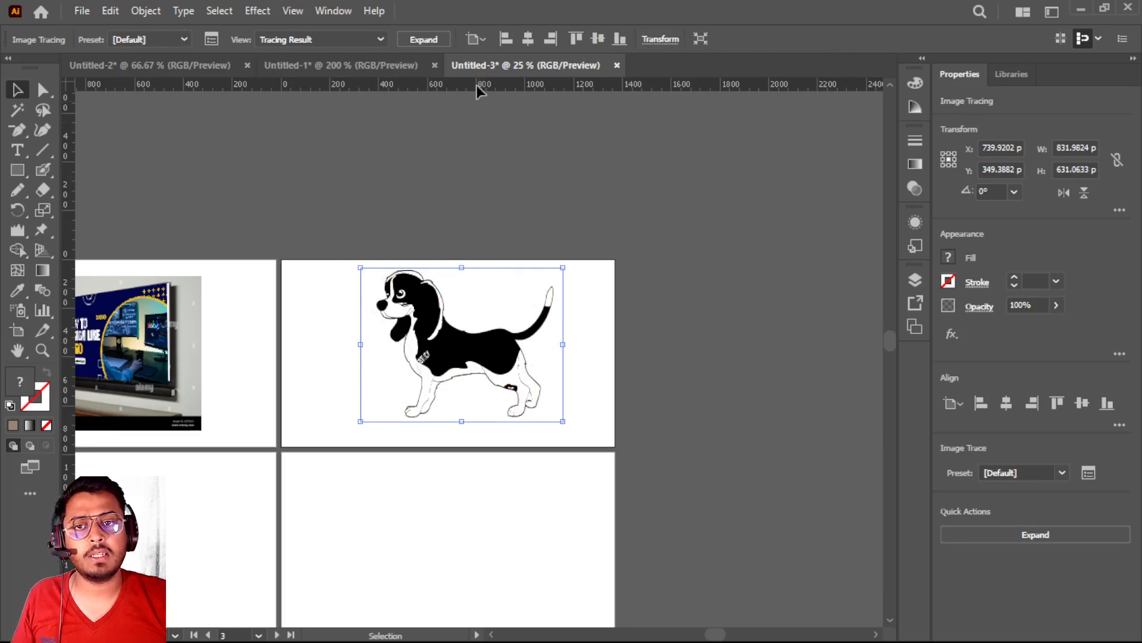
Expand the traced dog image into editable vector paths
left_click(417, 38)
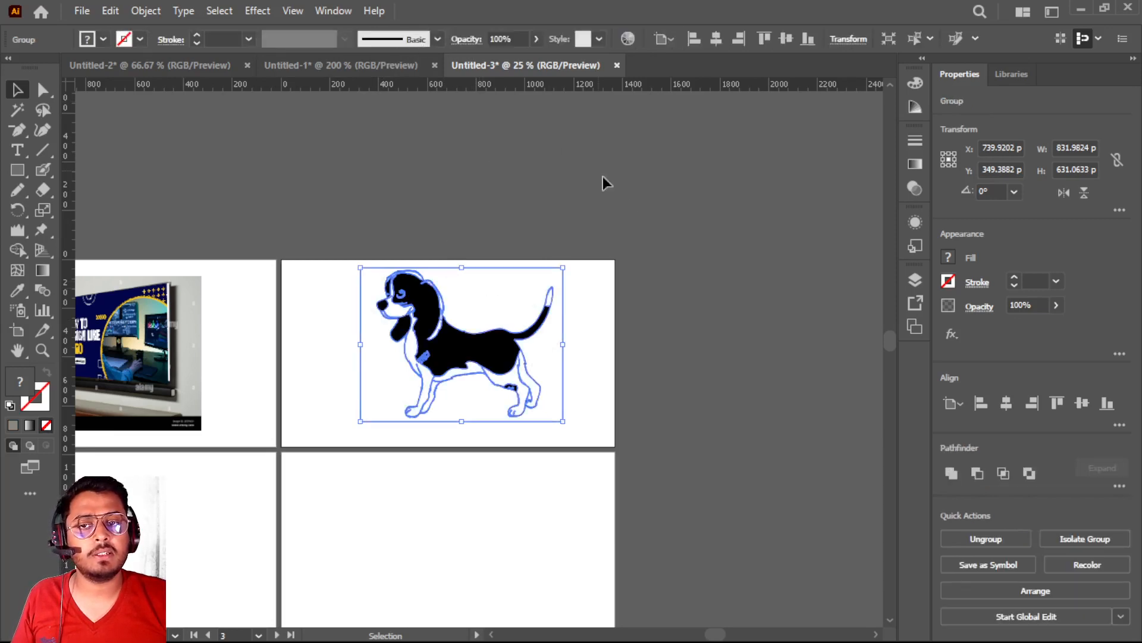
left_click(626, 200)
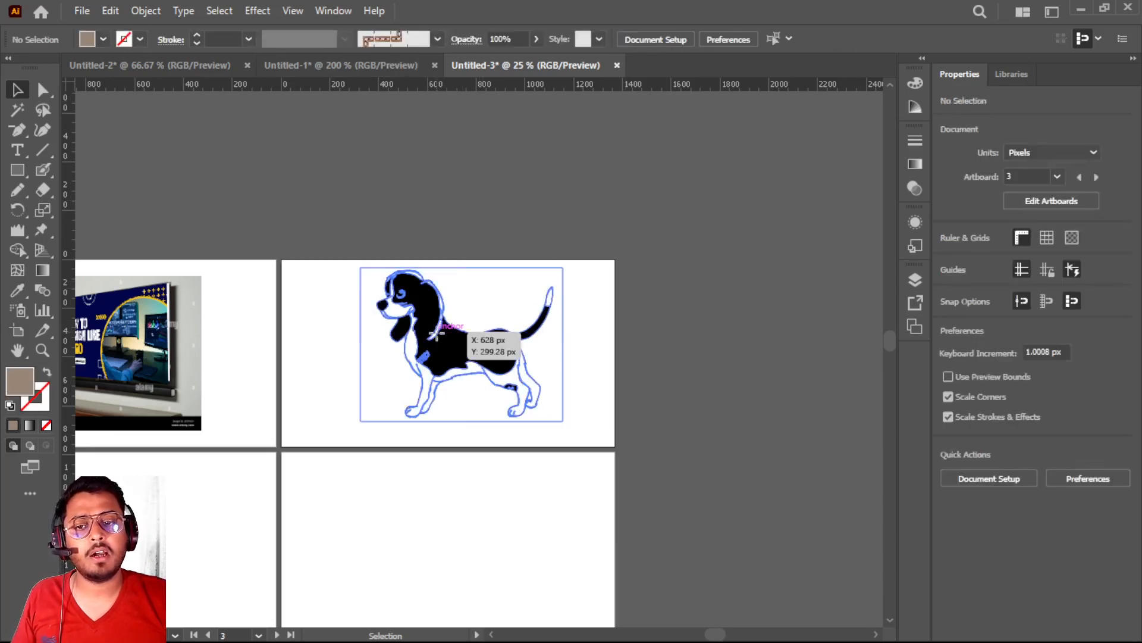
left_click(439, 336)
scroll(439, 336, "up", 3)
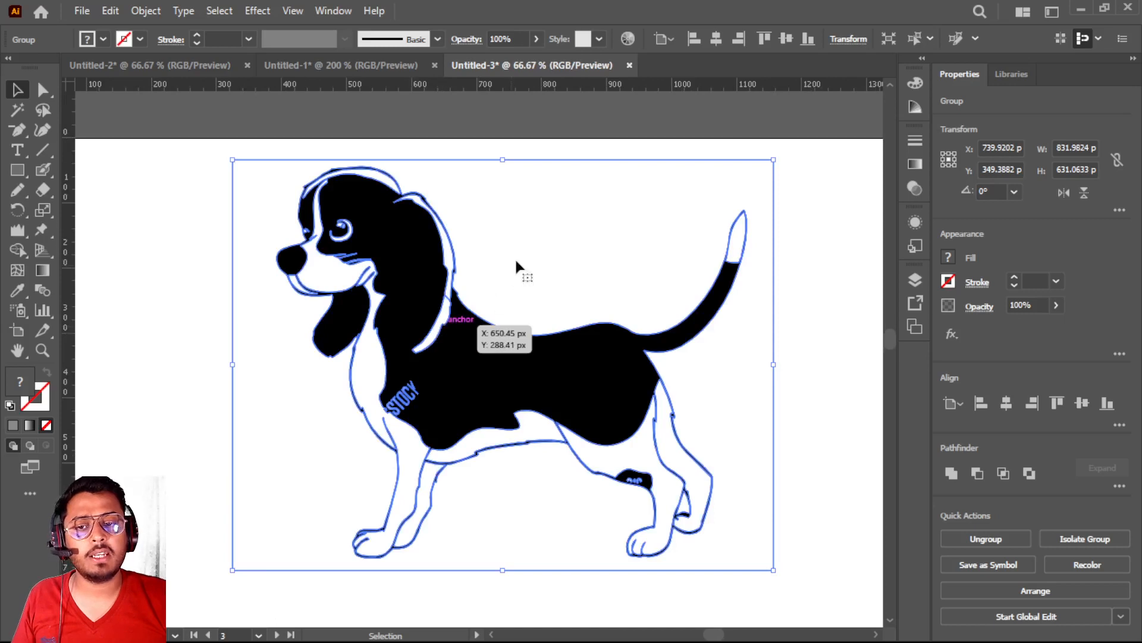
left_click(828, 257)
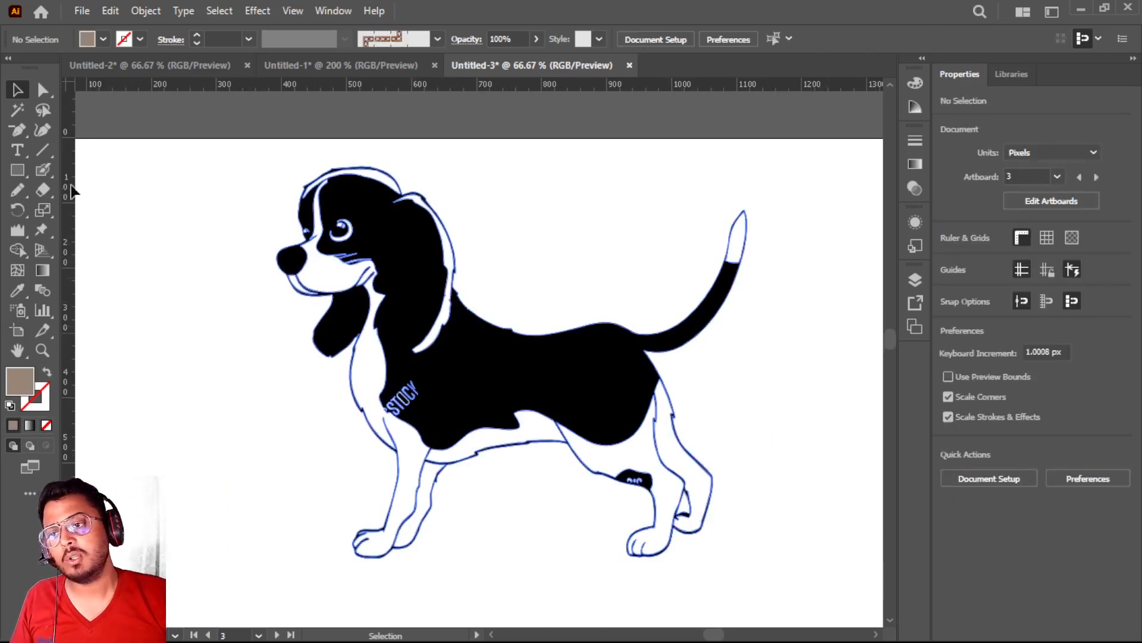
Move the dog artwork about 57 px left and 29 px down on the artboard
left_click(43, 229)
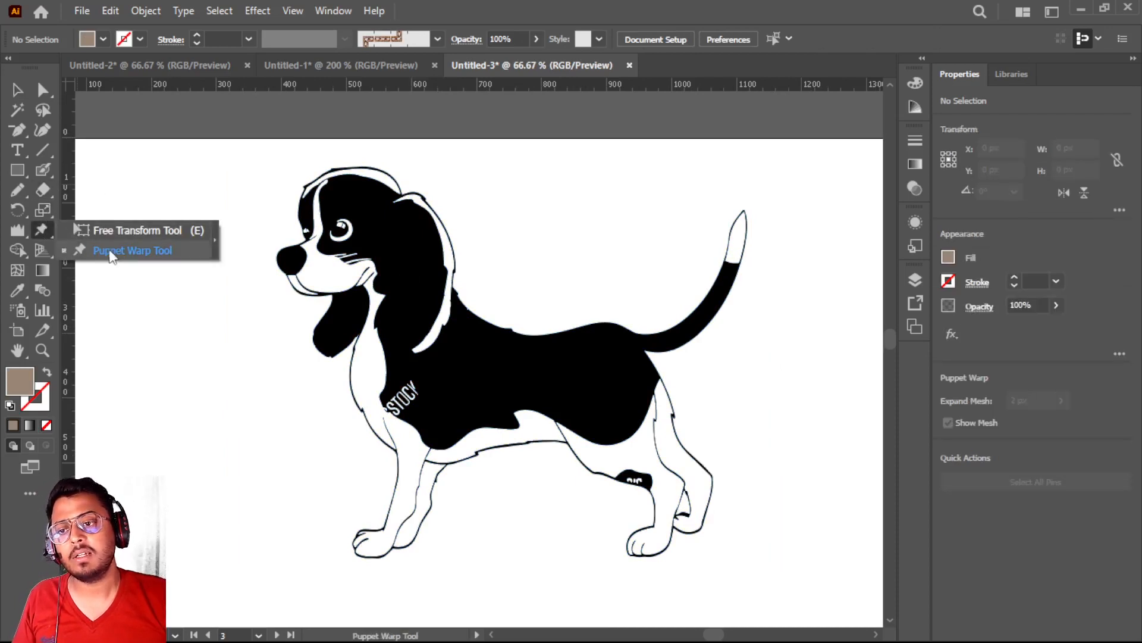
left_click(110, 252)
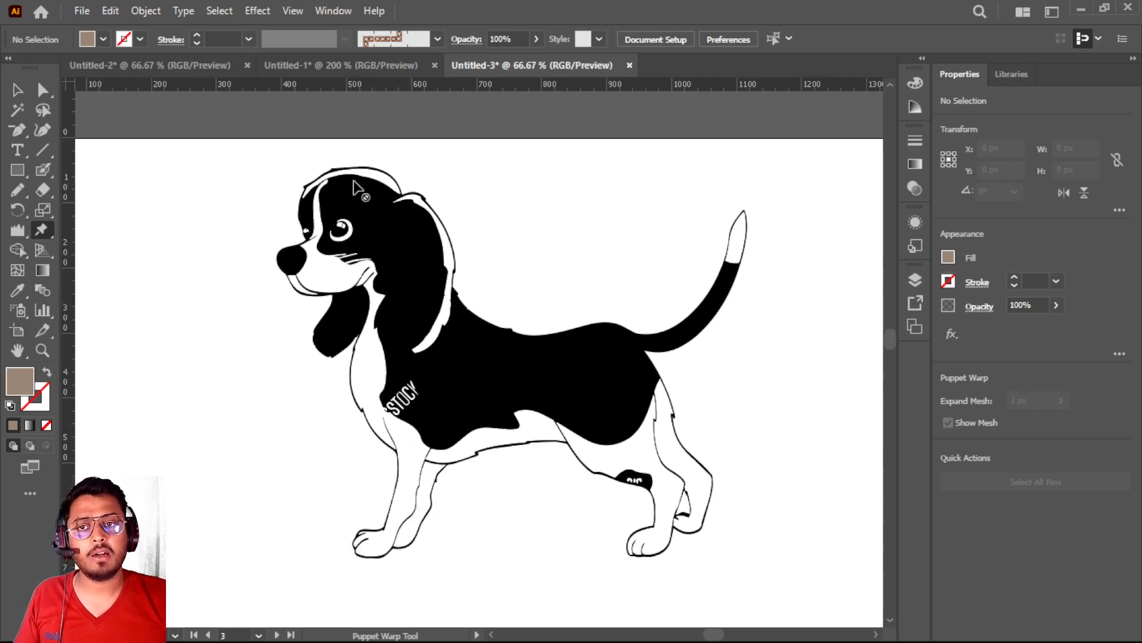
left_click(17, 90)
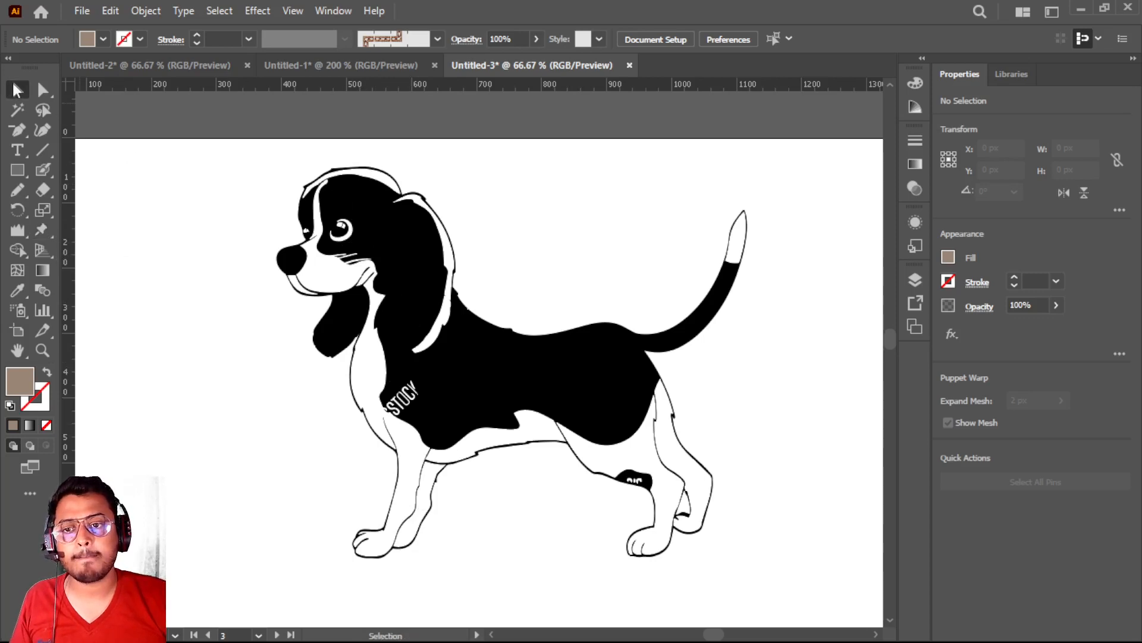
left_click_drag(367, 238, 355, 266)
Warp the dog with Puppet Warp by moving the head pin up slightly, the front ear pin outward, and the body pin up towards the tail
left_click(40, 230)
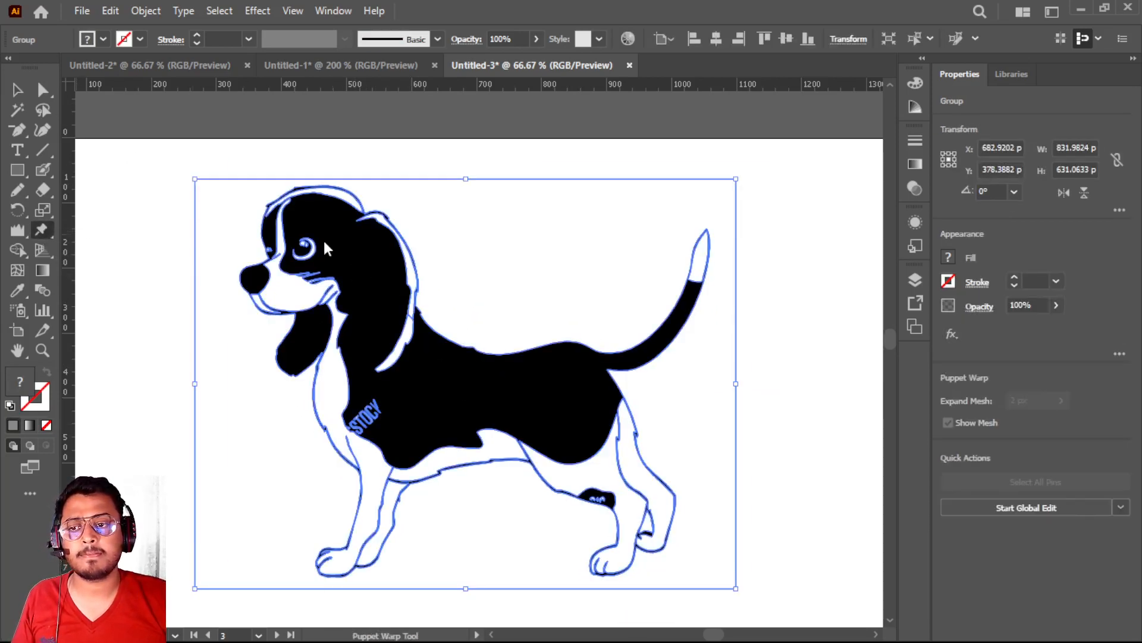
key("ctrl+z")
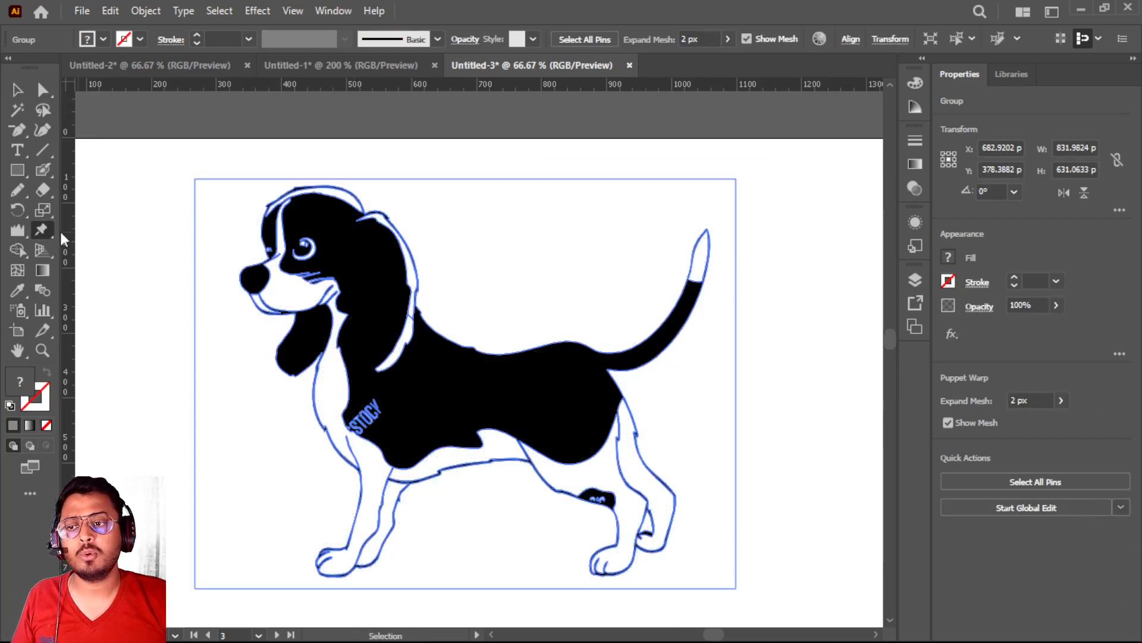
left_click(45, 231)
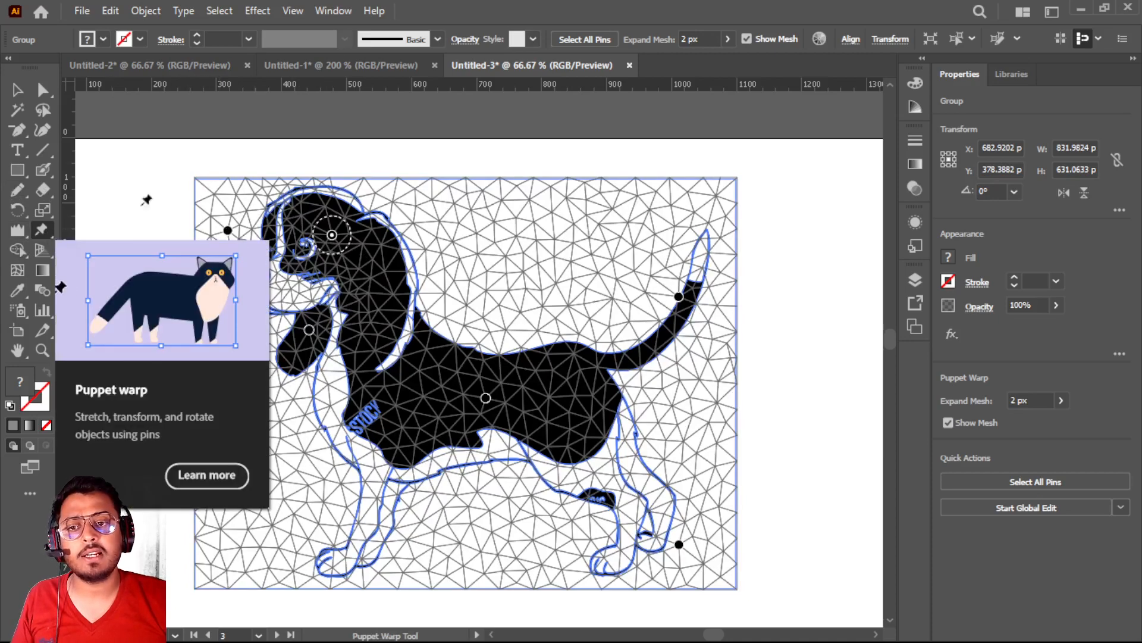
key("v")
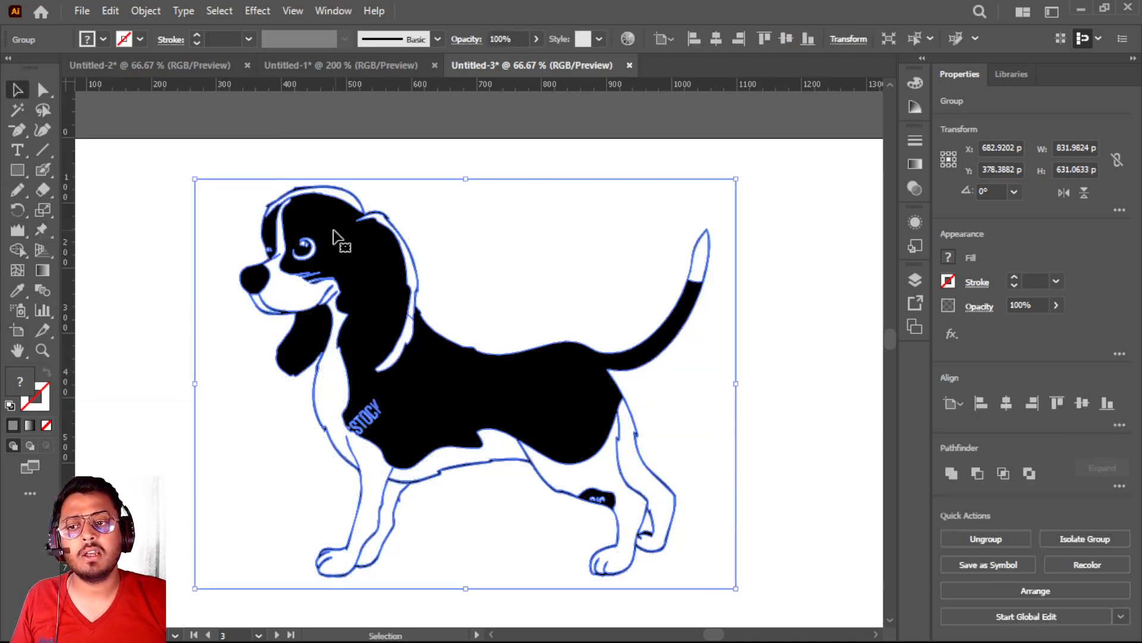
left_click(42, 229)
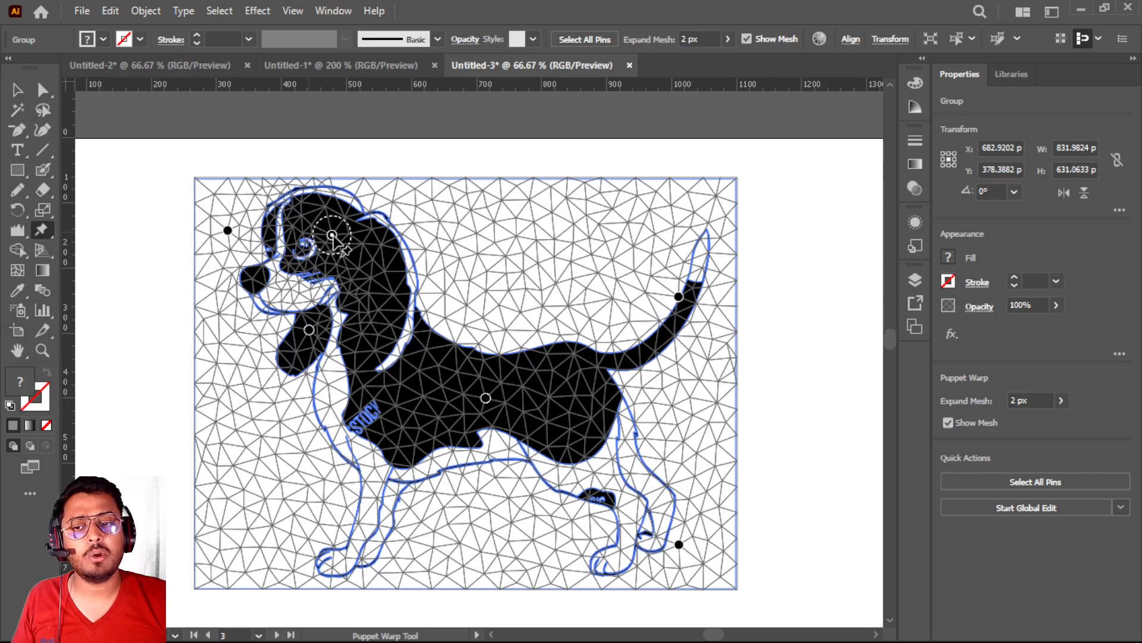
mouse_move(332, 236)
left_mouse_down()
mouse_move(326, 249)
mouse_move(349, 227)
mouse_move(340, 252)
mouse_move(365, 224)
mouse_move(347, 226)
left_mouse_up()
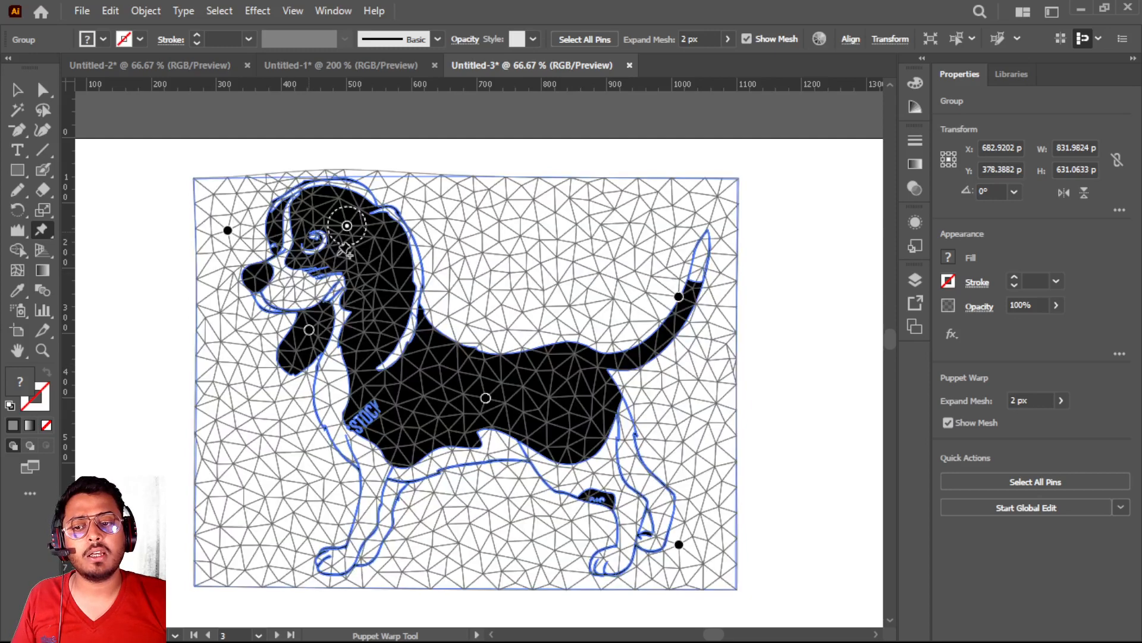
mouse_move(309, 330)
left_mouse_down()
mouse_move(272, 326)
mouse_move(316, 337)
mouse_move(295, 317)
mouse_move(304, 326)
left_mouse_up()
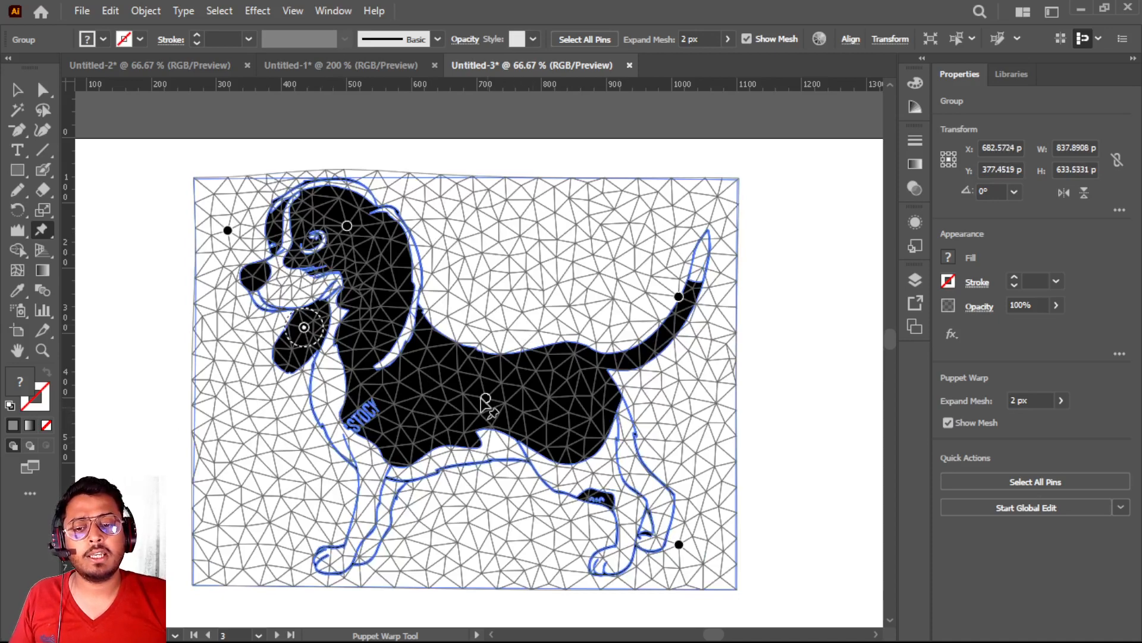
left_click_drag(484, 400, 518, 361)
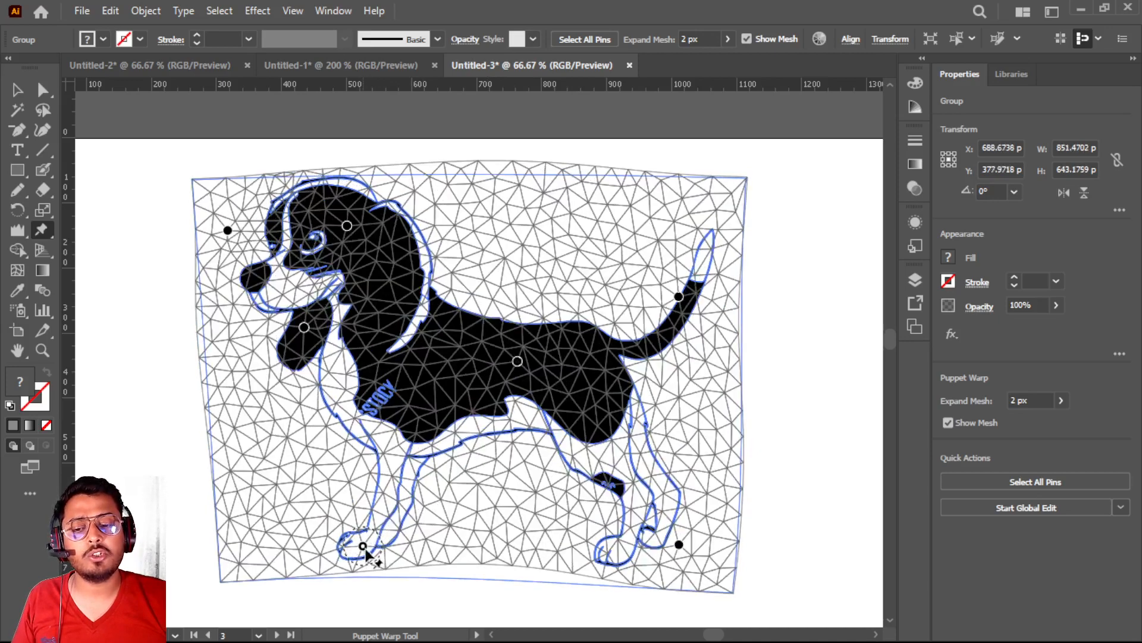
Add a Puppet Warp pin on the dog's front paw and raise the paw with it
left_click(365, 550)
left_click_drag(360, 547, 356, 492)
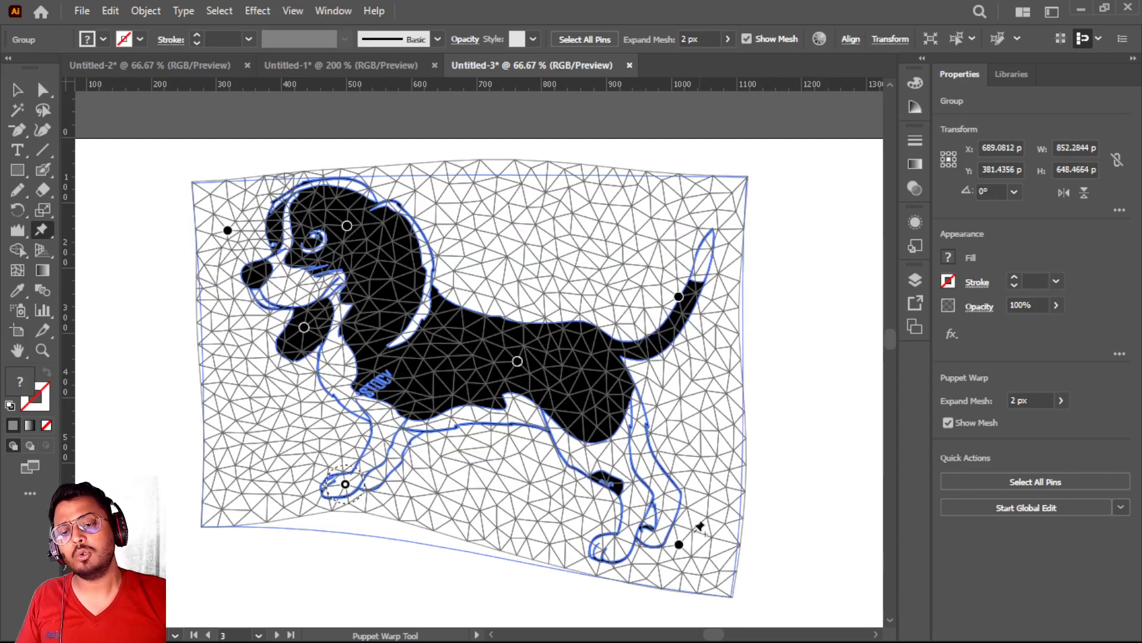
left_click(44, 227)
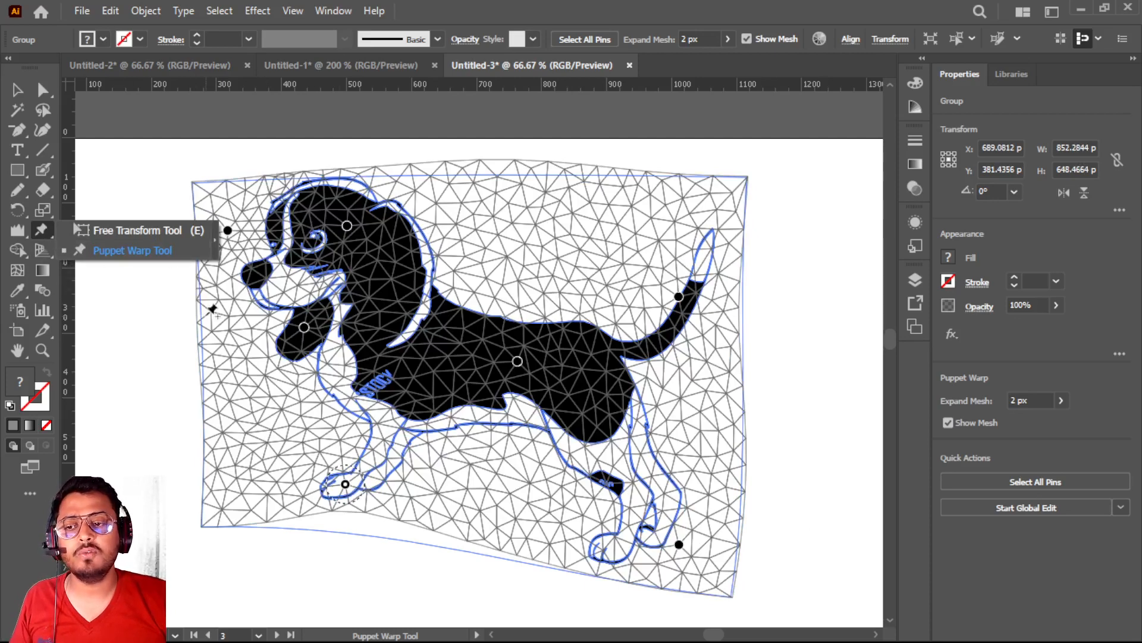
key("v")
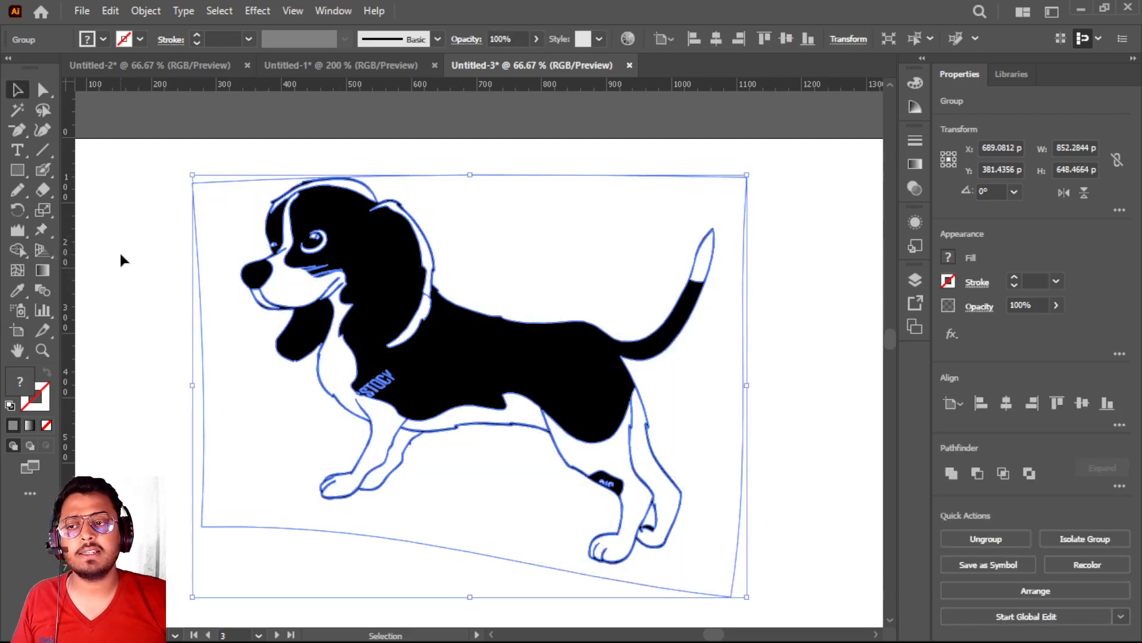
Delete all artwork from the document
left_click(119, 252)
key("ctrl+a")
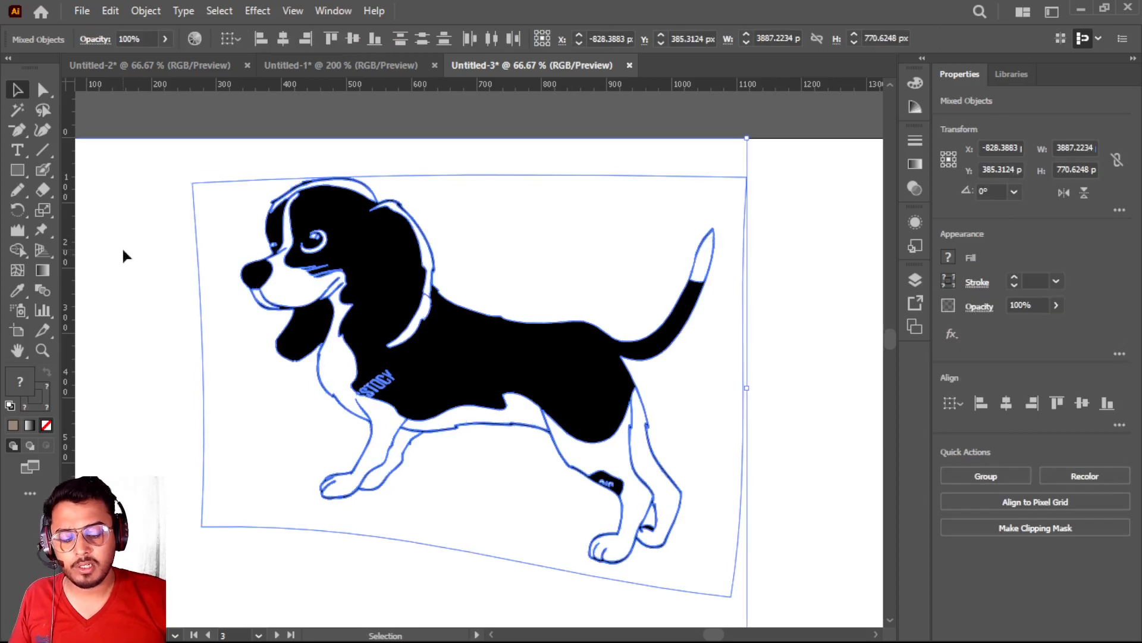
key("Delete")
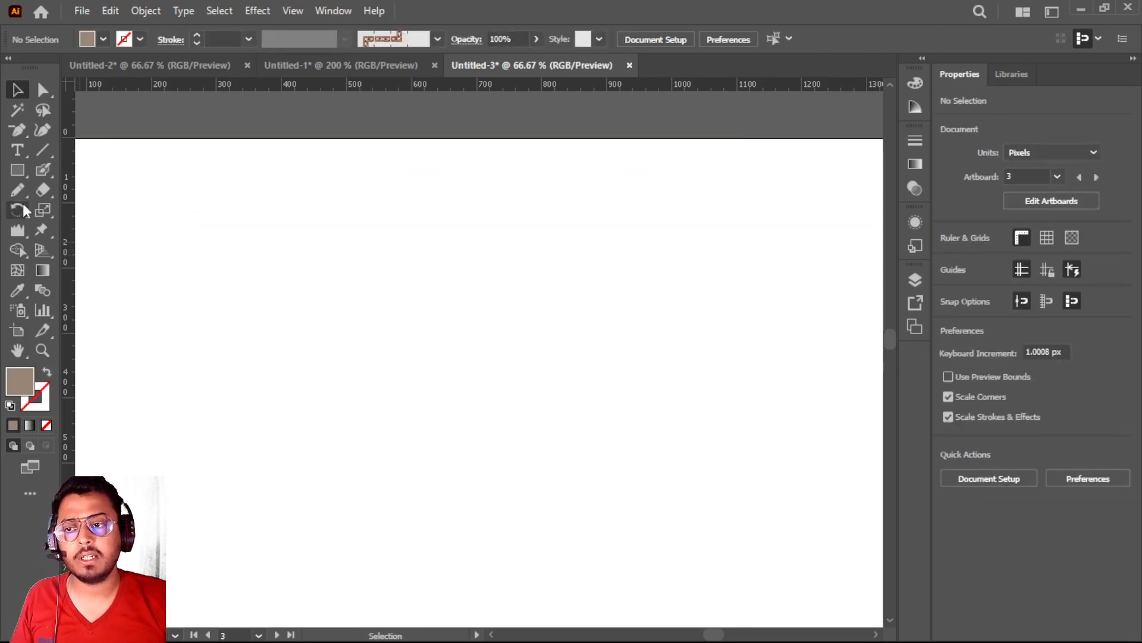
Draw a horizontal line about 891 px long and, below it, a rectangle about 494 × 228 px filled with RGB Yellow
left_click(57, 155)
mouse_move(183, 280)
left_mouse_down()
mouse_move(709, 309)
mouse_move(772, 270)
mouse_move(802, 273)
mouse_move(804, 260)
left_mouse_up()
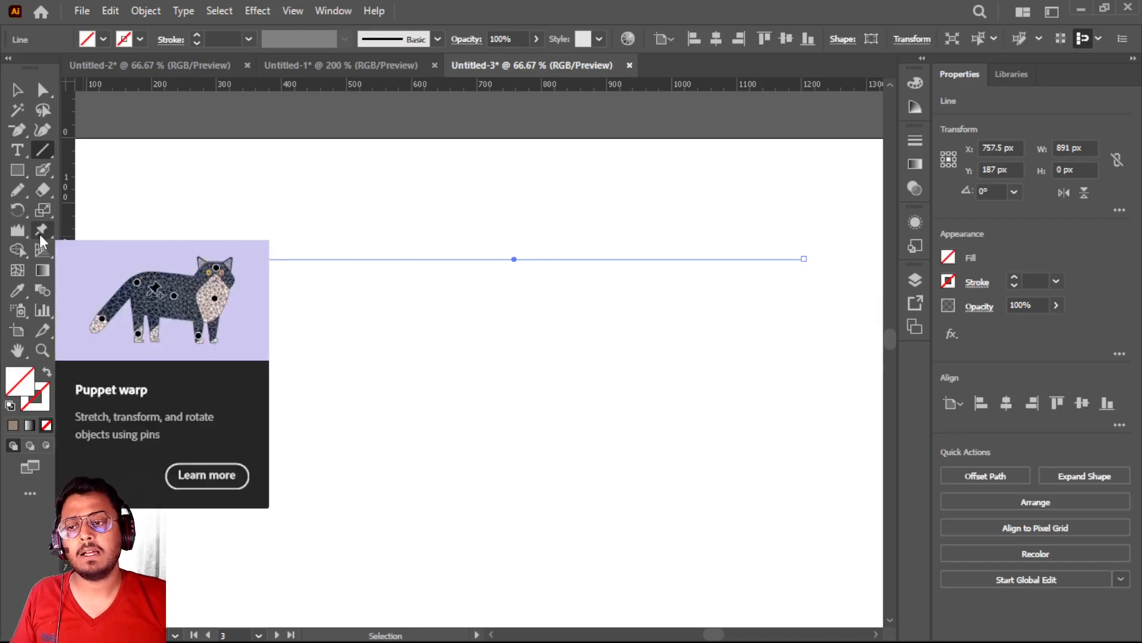
left_click(17, 170)
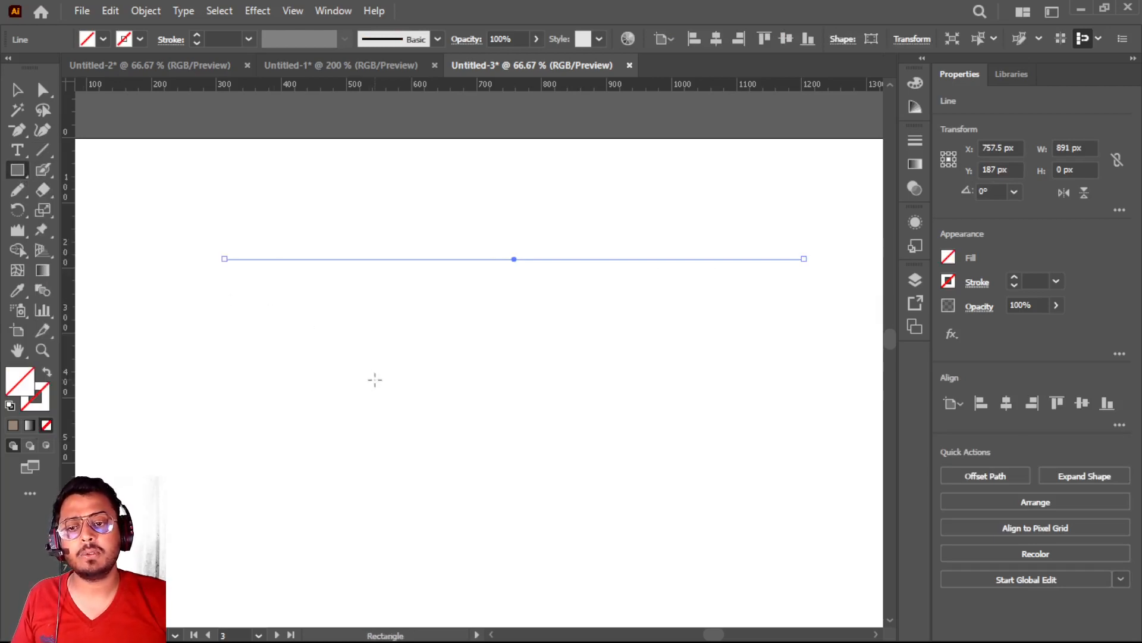
left_click_drag(257, 326, 579, 474)
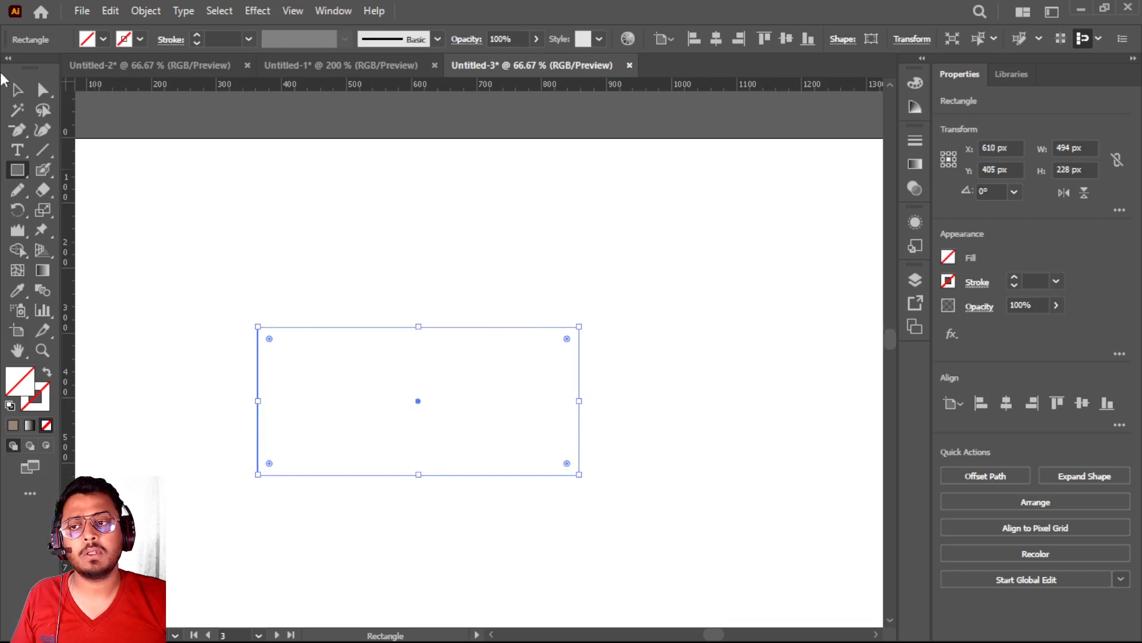
left_click(103, 39)
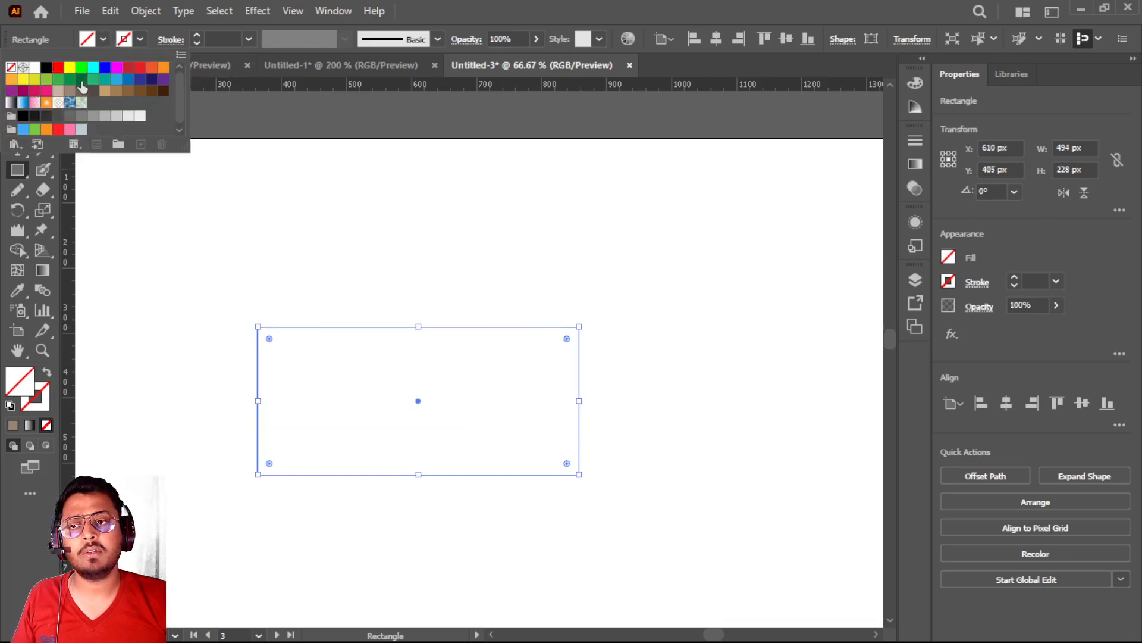
left_click(70, 67)
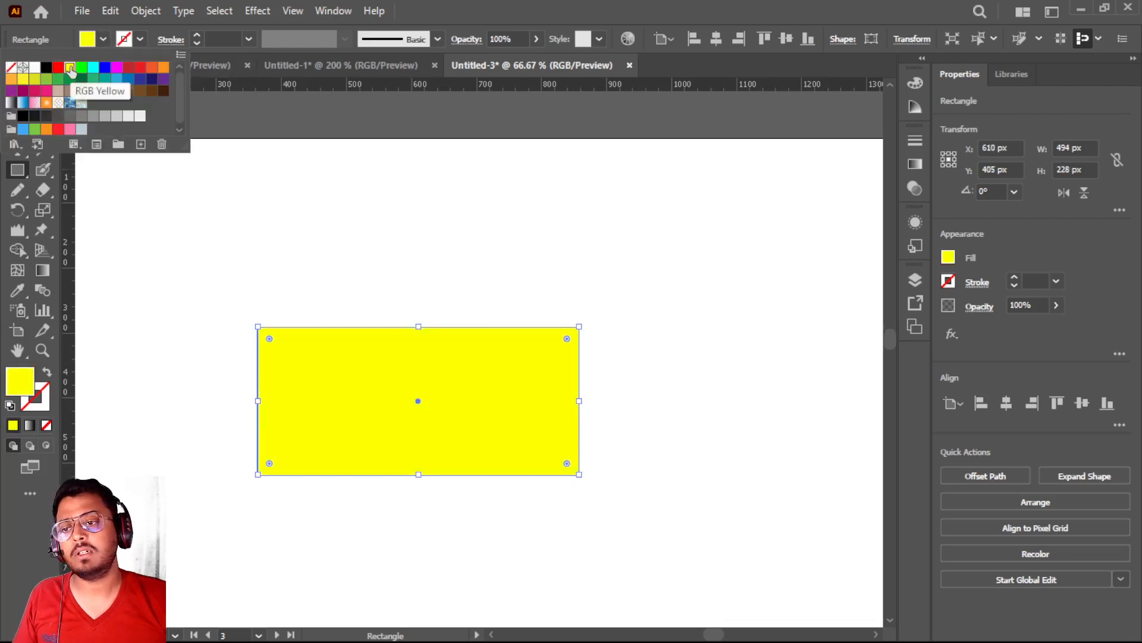
Warp the yellow rectangle with Puppet Warp, pulling its upper-right, lower-right and lower-left pins outward to about 506 × 308 px overall
left_click(39, 231)
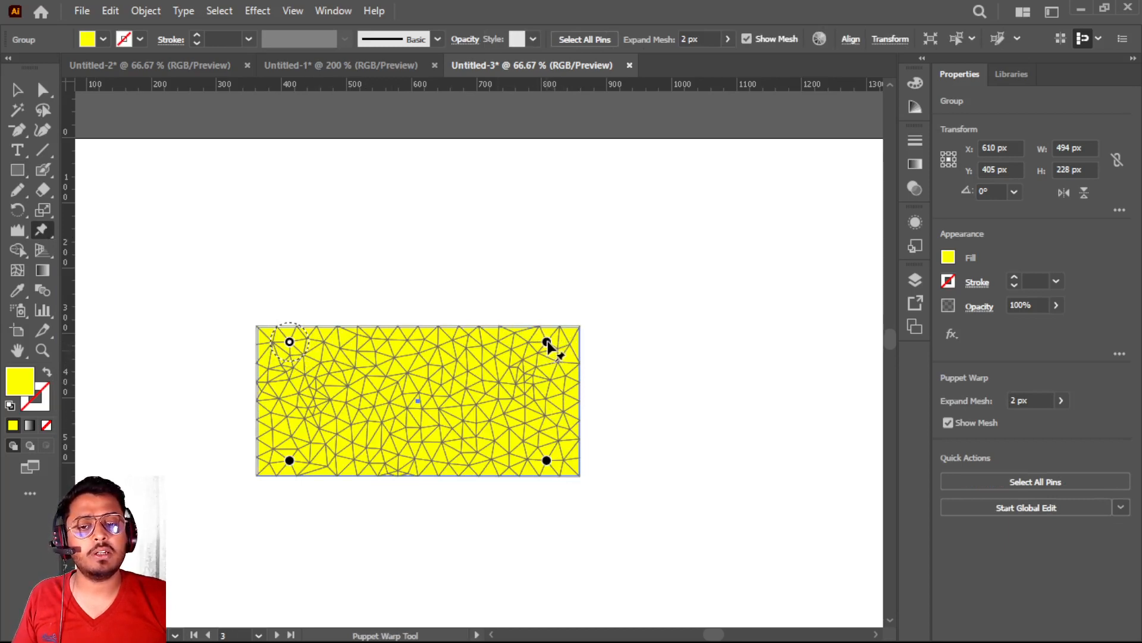
mouse_move(546, 344)
left_mouse_down()
mouse_move(556, 270)
mouse_move(516, 342)
mouse_move(542, 289)
mouse_move(552, 334)
left_mouse_up()
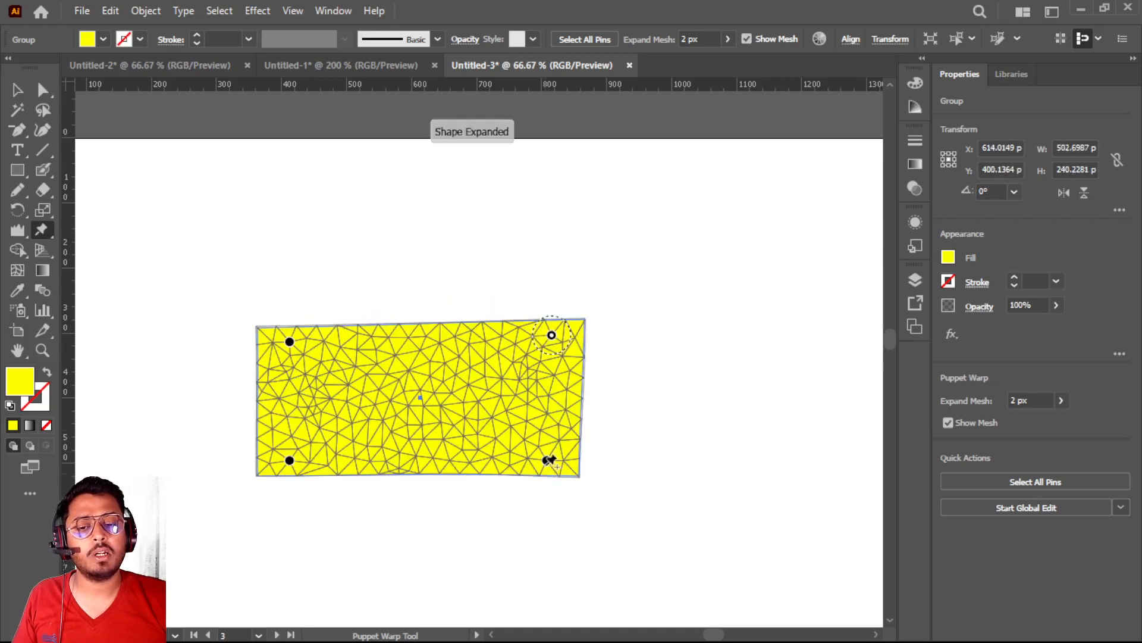
mouse_move(547, 461)
left_mouse_down()
mouse_move(576, 430)
mouse_move(542, 443)
mouse_move(575, 471)
mouse_move(539, 471)
mouse_move(551, 476)
left_mouse_up()
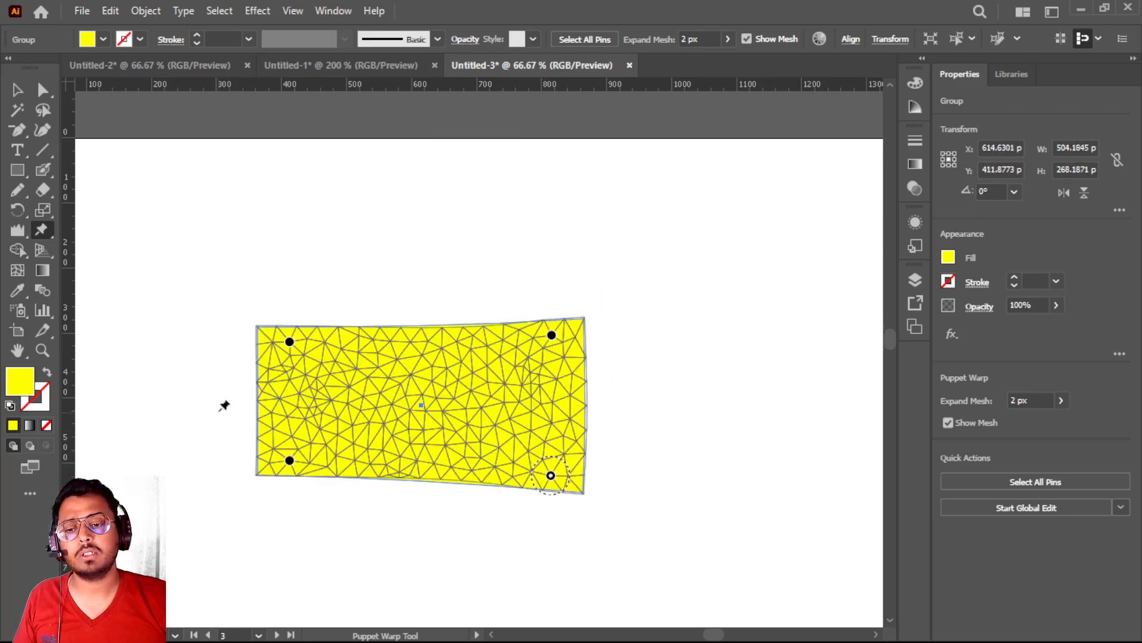
left_click_drag(289, 461, 294, 496)
left_click_drag(41, 230, 186, 254)
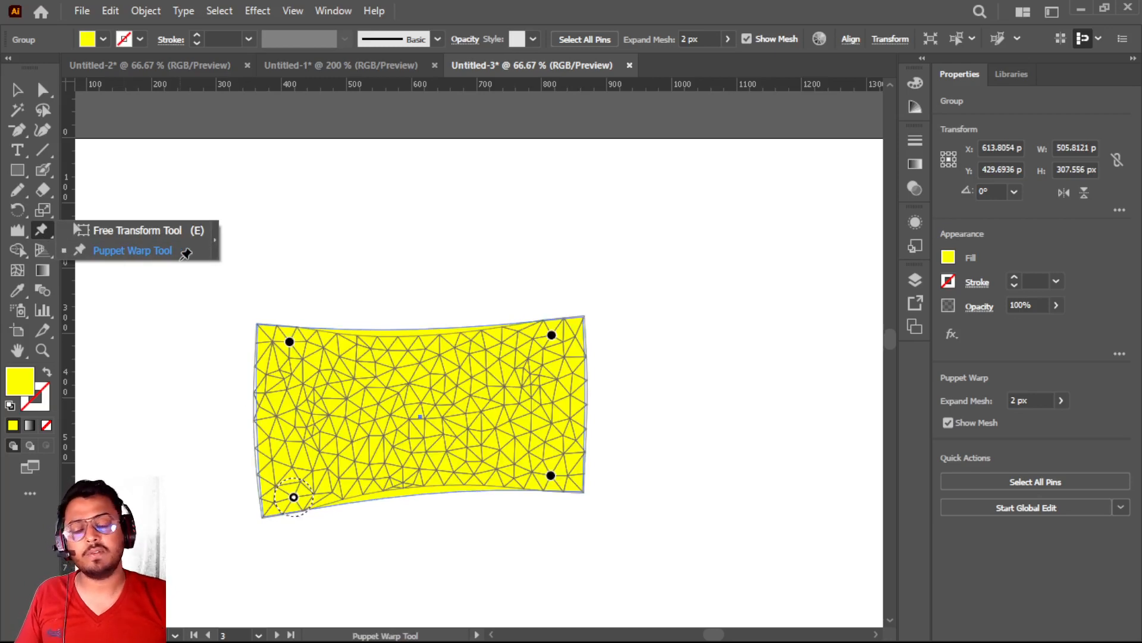